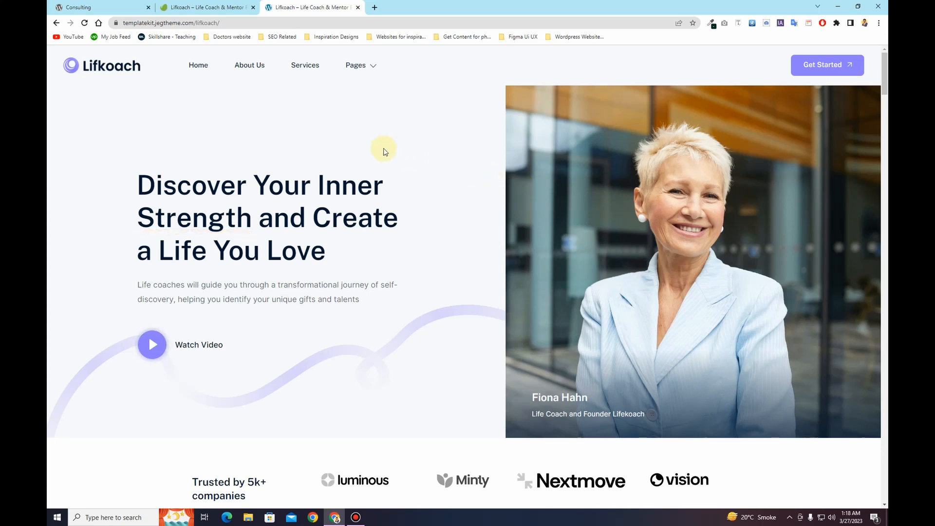
Examine the hero section of the Lifkoach demo home page and preview its Watch Video popup, then dismiss the popup
{"action": "scroll", "coordinate": [271, 129], "scroll_direction": "down", "scroll_amount": 2}
{"action": "scroll", "coordinate": [272, 130], "scroll_direction": "up", "scroll_amount": 2}
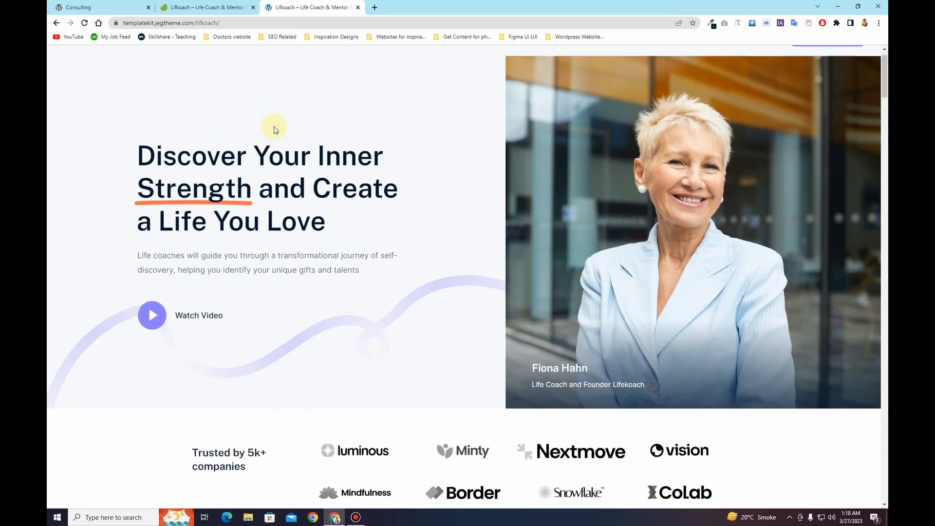
{"action": "scroll", "coordinate": [274, 130], "scroll_direction": "down", "scroll_amount": 4}
{"action": "scroll", "coordinate": [274, 130], "scroll_direction": "up", "scroll_amount": 4}
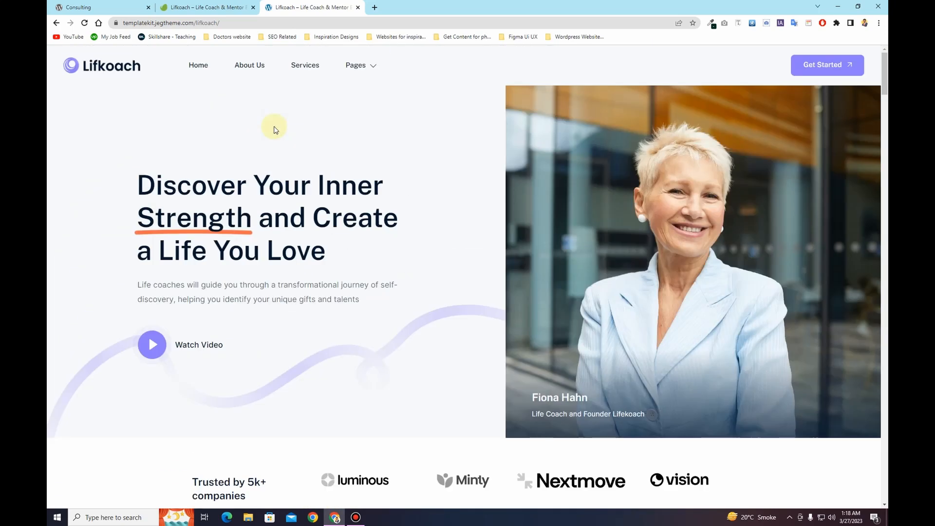
{"action": "scroll", "coordinate": [275, 130], "scroll_direction": "down", "scroll_amount": 2}
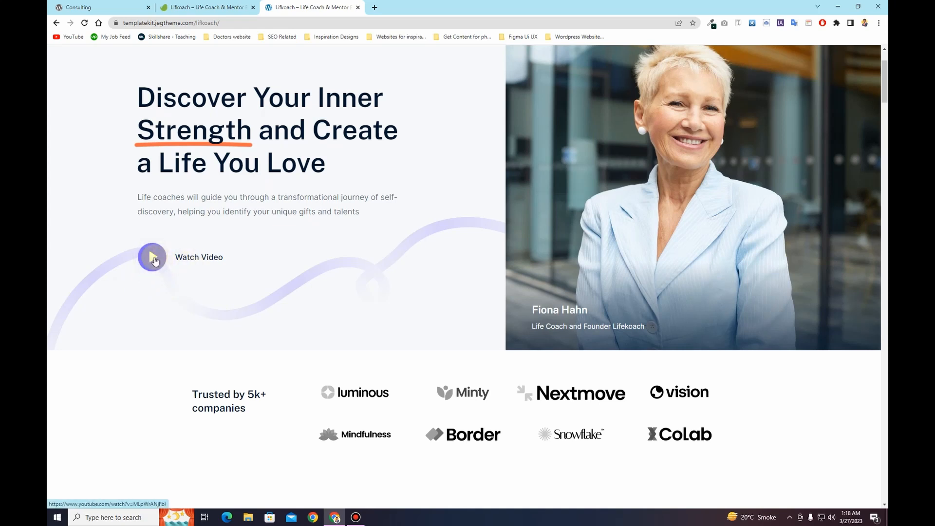
{"action": "left_click", "coordinate": [153, 259]}
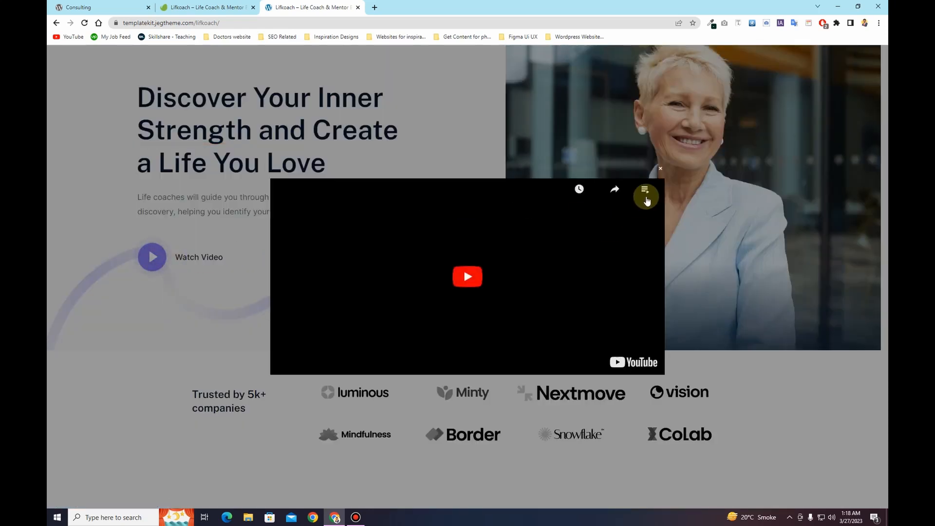
{"action": "left_click", "coordinate": [660, 170]}
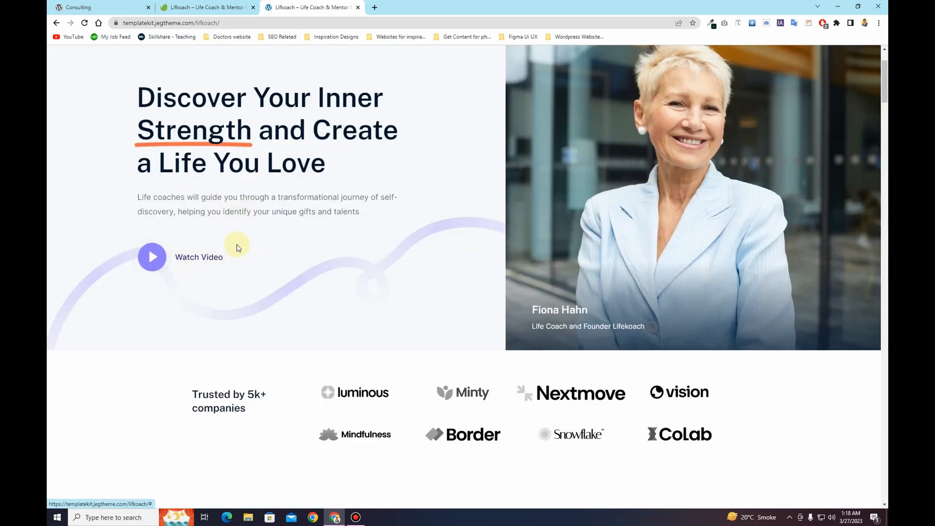
{"action": "scroll", "coordinate": [237, 230], "scroll_direction": "down", "scroll_amount": 3}
{"action": "scroll", "coordinate": [235, 226], "scroll_direction": "up", "scroll_amount": 2}
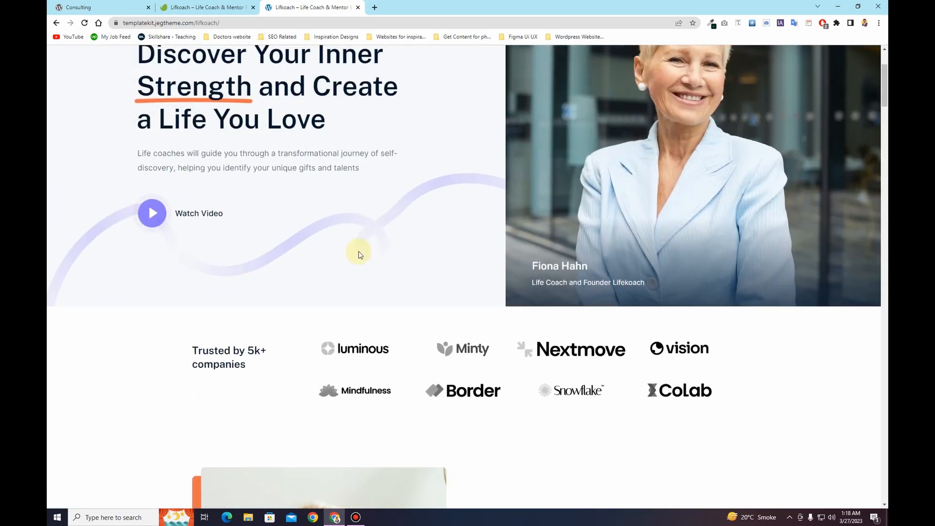
Examine the company logos, the "Helping You Create A Life" section and the "Your Source for Personal and Professional Development" section
{"action": "scroll", "coordinate": [359, 254], "scroll_direction": "down", "scroll_amount": 3}
{"action": "scroll", "coordinate": [346, 250], "scroll_direction": "down", "scroll_amount": 6}
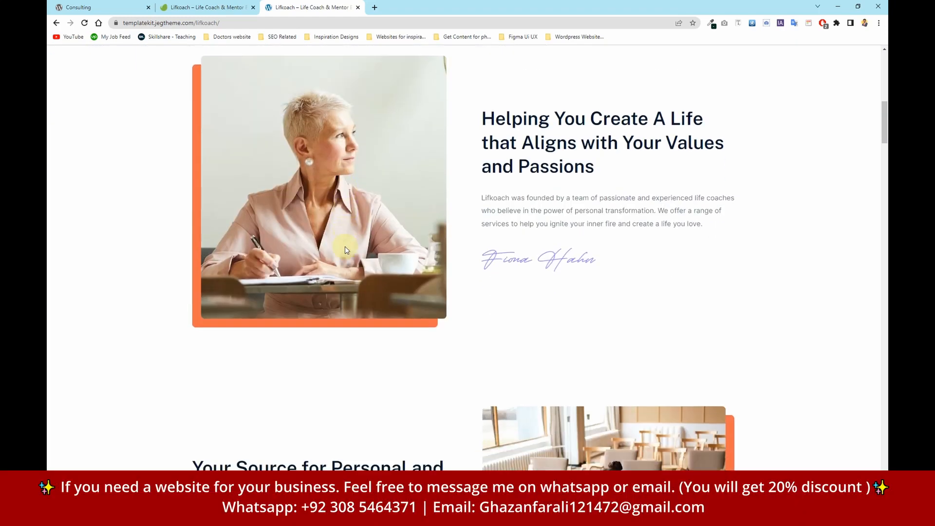
{"action": "scroll", "coordinate": [345, 250], "scroll_direction": "down", "scroll_amount": 3}
{"action": "scroll", "coordinate": [328, 112], "scroll_direction": "up", "scroll_amount": 2}
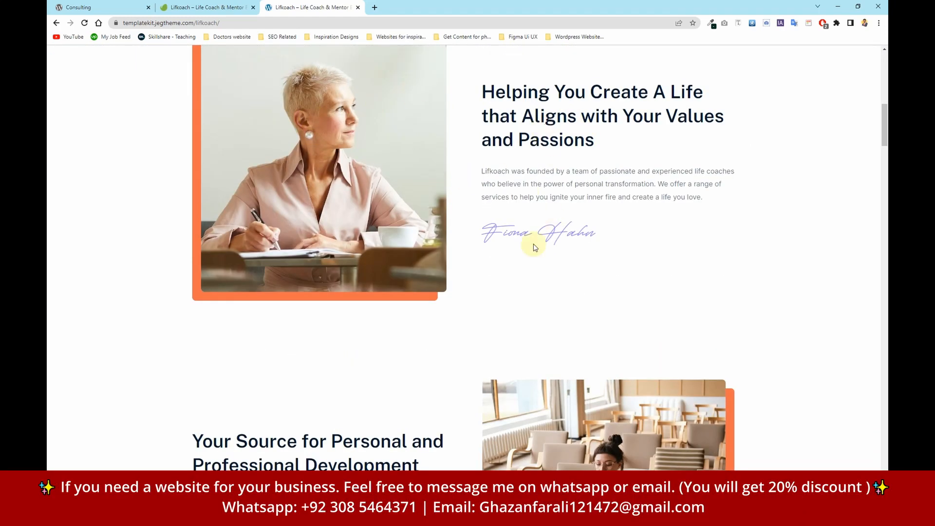
{"action": "scroll", "coordinate": [534, 247], "scroll_direction": "up", "scroll_amount": 3}
{"action": "scroll", "coordinate": [565, 253], "scroll_direction": "down", "scroll_amount": 2}
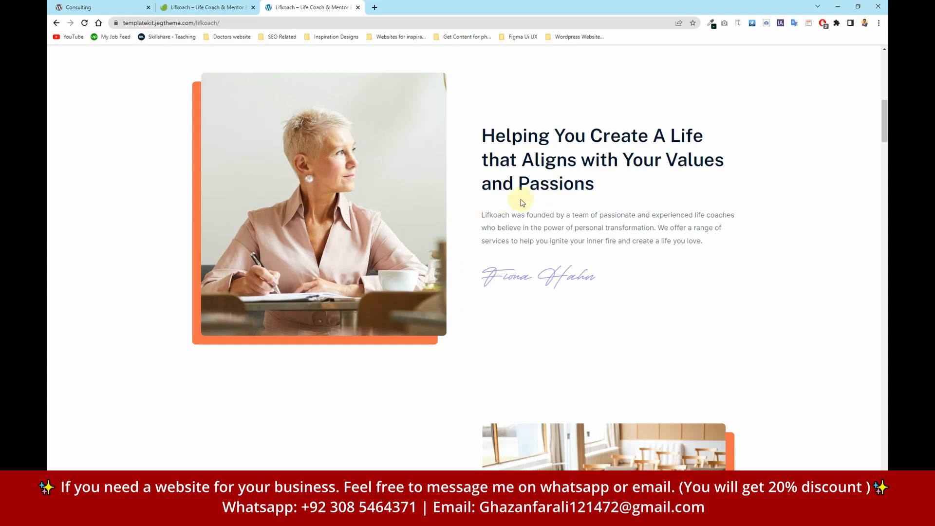
{"action": "scroll", "coordinate": [522, 201], "scroll_direction": "down", "scroll_amount": 7}
{"action": "scroll", "coordinate": [524, 243], "scroll_direction": "down", "scroll_amount": 1}
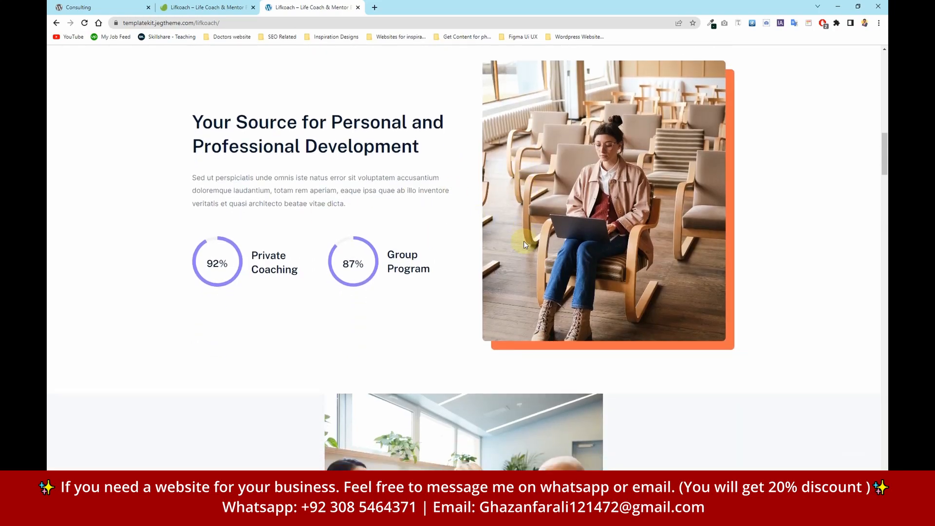
Examine the coaching service cards with their hover effects and the "Why You Need a Life Coach" section
{"action": "scroll", "coordinate": [524, 244], "scroll_direction": "down", "scroll_amount": 7}
{"action": "scroll", "coordinate": [451, 281], "scroll_direction": "down", "scroll_amount": 5}
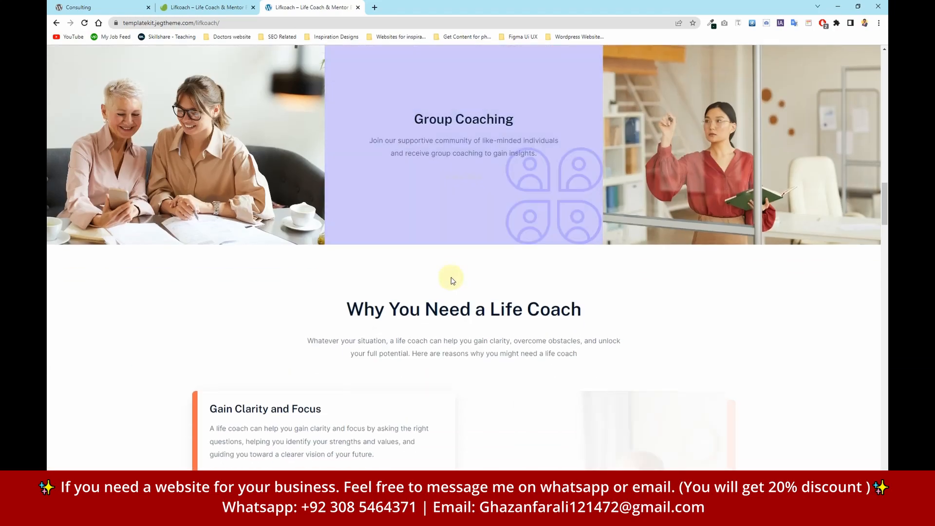
{"action": "scroll", "coordinate": [451, 278], "scroll_direction": "down", "scroll_amount": 4}
{"action": "scroll", "coordinate": [451, 275], "scroll_direction": "up", "scroll_amount": 5}
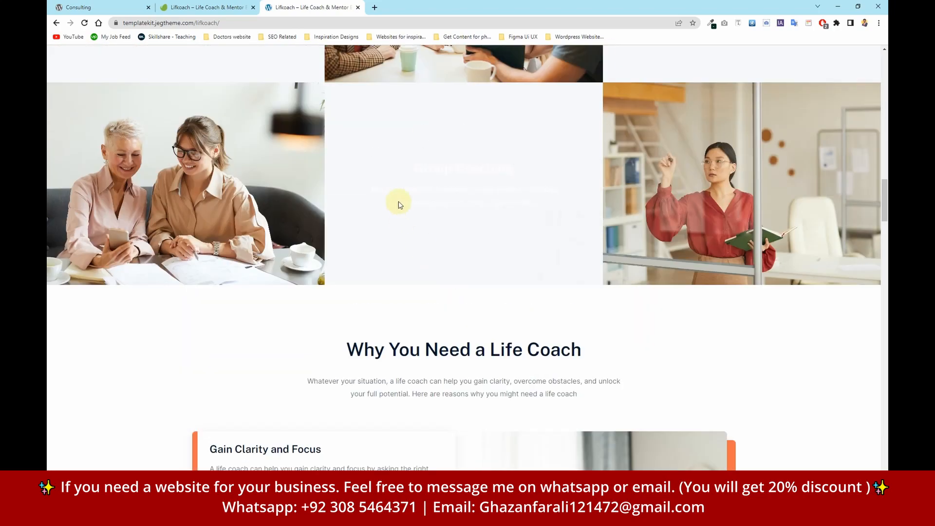
{"action": "scroll", "coordinate": [398, 204], "scroll_direction": "up", "scroll_amount": 5}
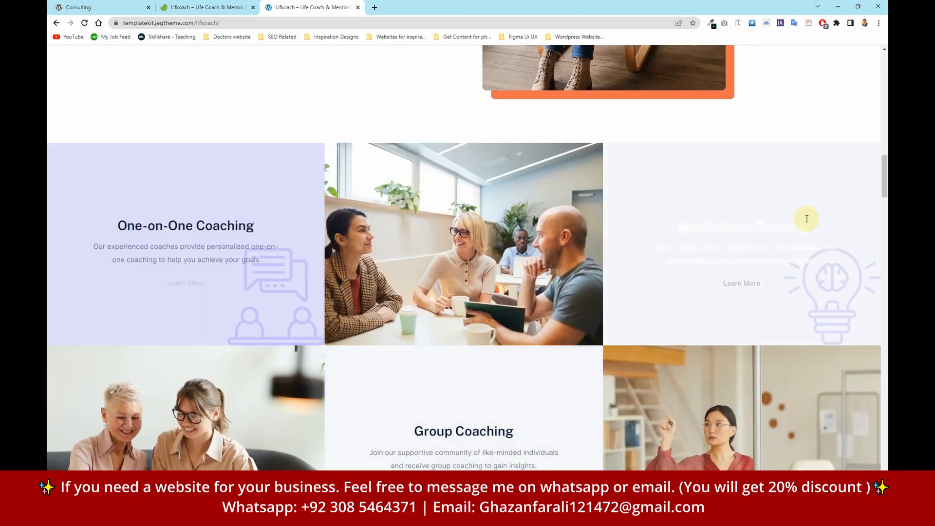
{"action": "scroll", "coordinate": [647, 262], "scroll_direction": "down", "scroll_amount": 3}
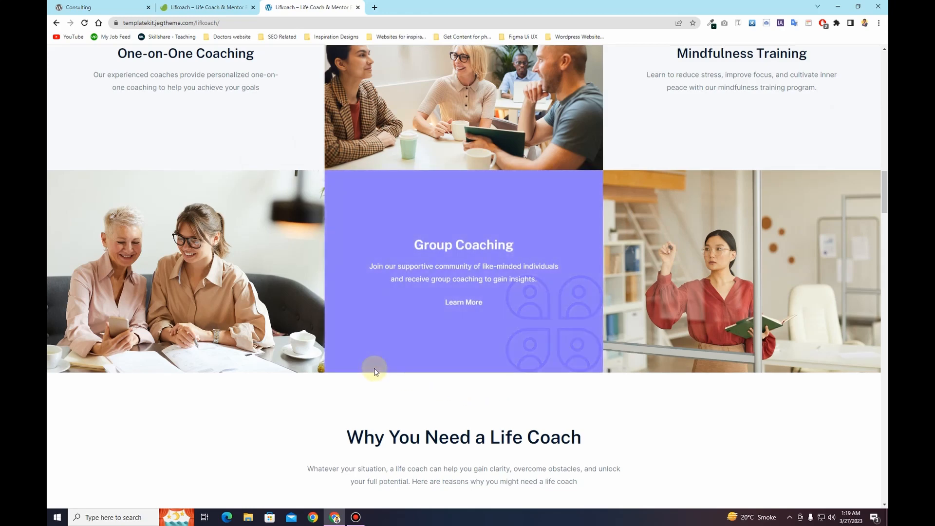
{"action": "scroll", "coordinate": [375, 371], "scroll_direction": "down", "scroll_amount": 5}
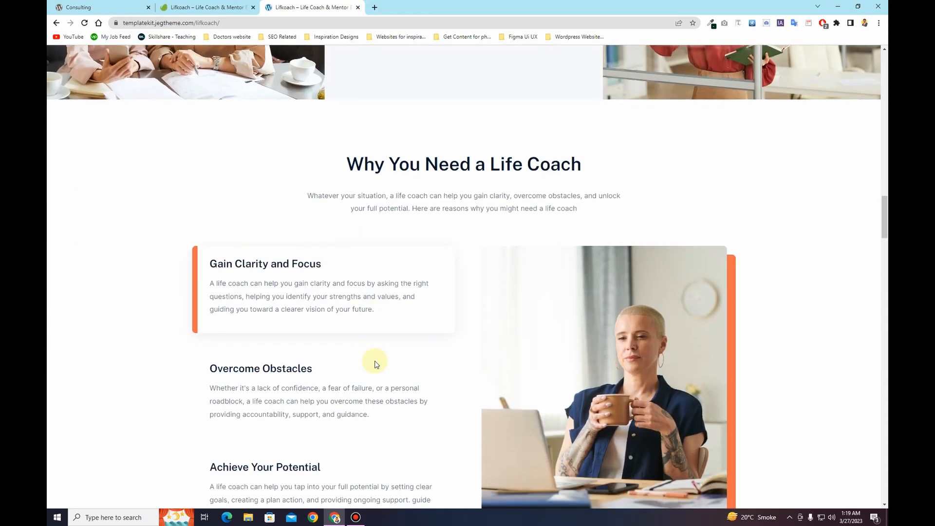
{"action": "scroll", "coordinate": [375, 365], "scroll_direction": "down", "scroll_amount": 2}
{"action": "scroll", "coordinate": [375, 365], "scroll_direction": "up", "scroll_amount": 2}
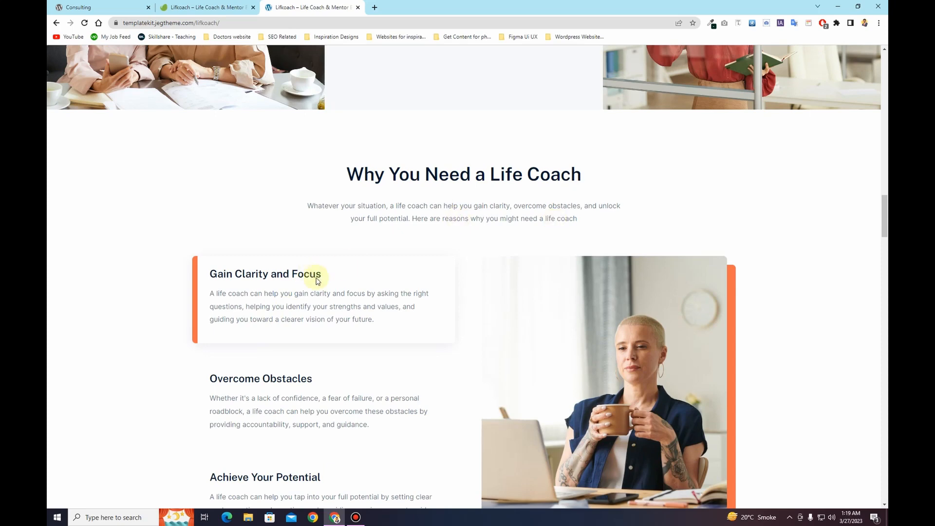
Examine the inspiring events list and the stacking scroll effect of the client testimonial cards
{"action": "scroll", "coordinate": [366, 291], "scroll_direction": "down", "scroll_amount": 8}
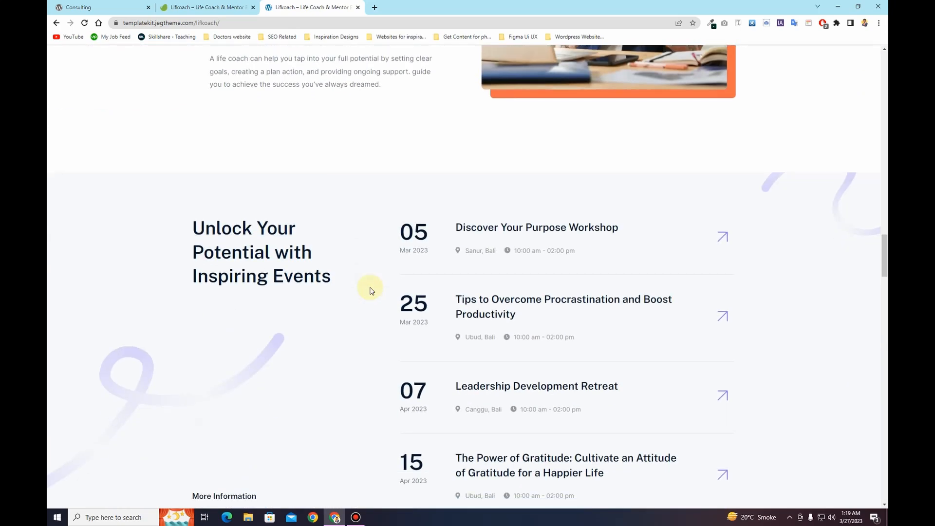
{"action": "scroll", "coordinate": [371, 291], "scroll_direction": "down", "scroll_amount": 1}
{"action": "scroll", "coordinate": [370, 291], "scroll_direction": "down", "scroll_amount": 2}
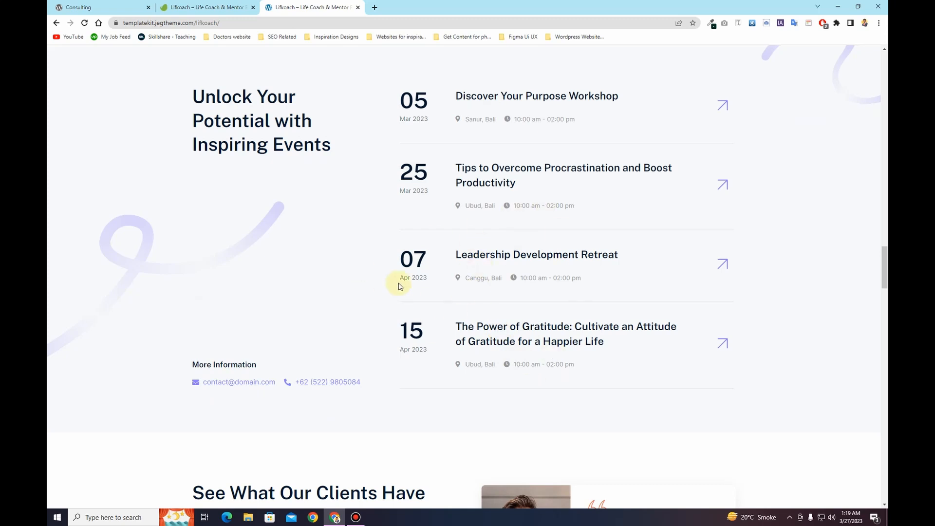
{"action": "scroll", "coordinate": [398, 286], "scroll_direction": "down", "scroll_amount": 6}
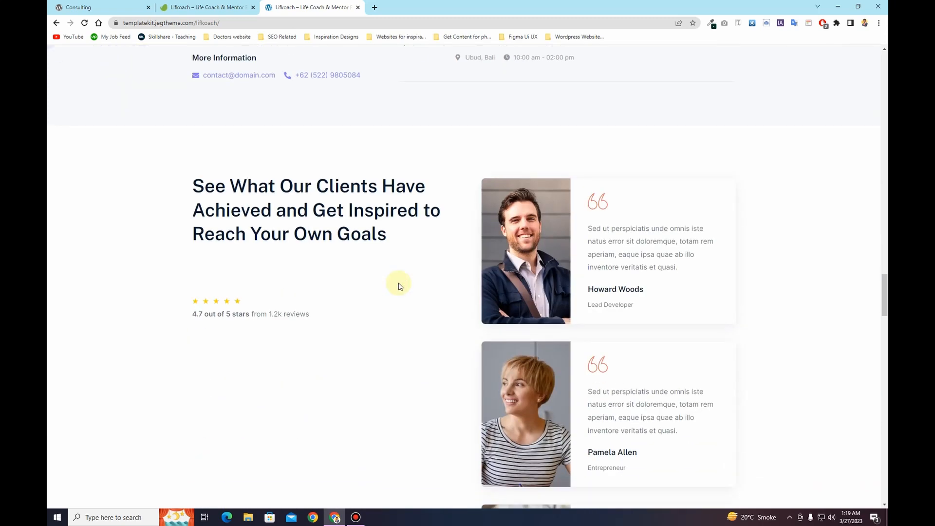
{"action": "scroll", "coordinate": [398, 287], "scroll_direction": "down", "scroll_amount": 2}
{"action": "scroll", "coordinate": [398, 287], "scroll_direction": "down", "scroll_amount": 8}
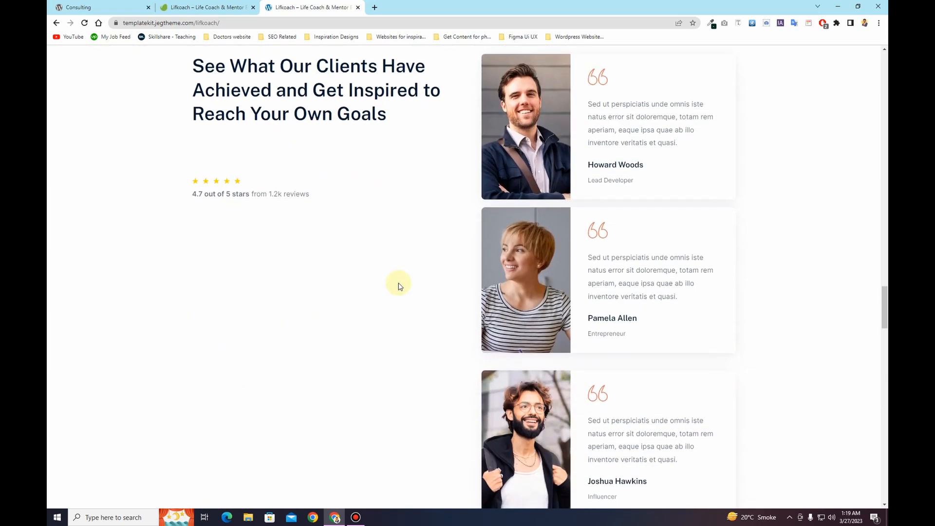
{"action": "scroll", "coordinate": [398, 287], "scroll_direction": "up", "scroll_amount": 10}
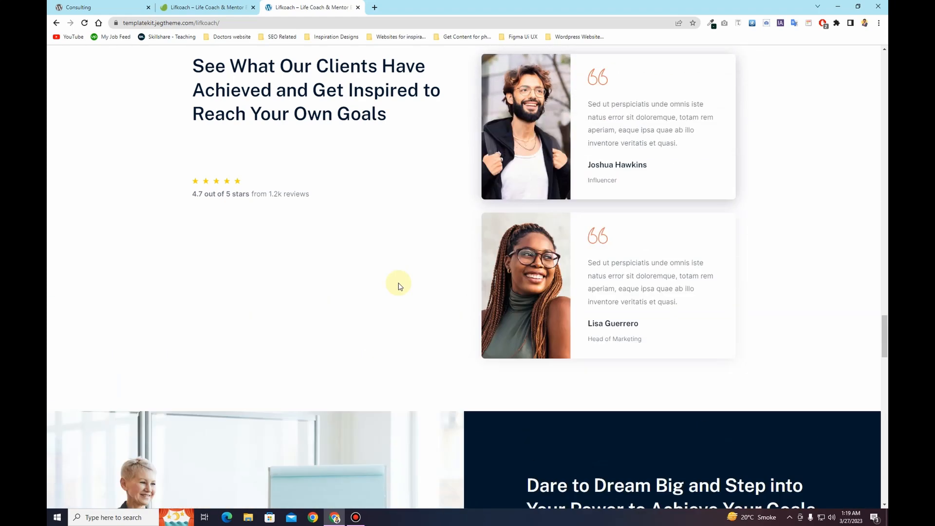
{"action": "scroll", "coordinate": [398, 287], "scroll_direction": "down", "scroll_amount": 5}
{"action": "scroll", "coordinate": [399, 287], "scroll_direction": "down", "scroll_amount": 3}
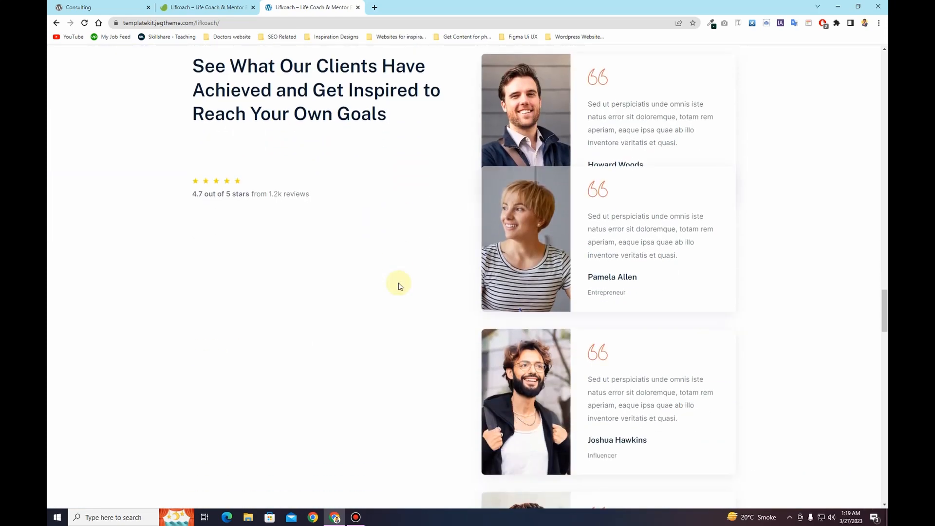
{"action": "scroll", "coordinate": [399, 287], "scroll_direction": "down", "scroll_amount": 5}
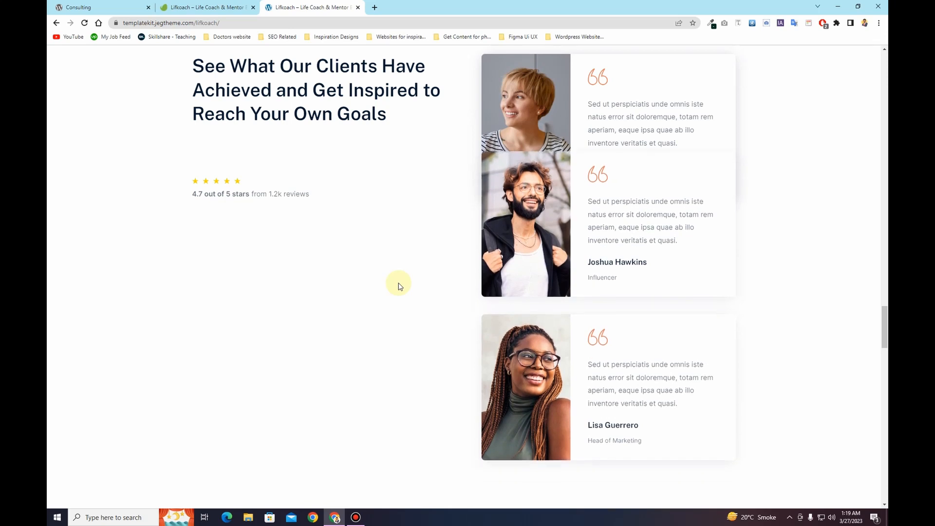
{"action": "scroll", "coordinate": [399, 287], "scroll_direction": "down", "scroll_amount": 1}
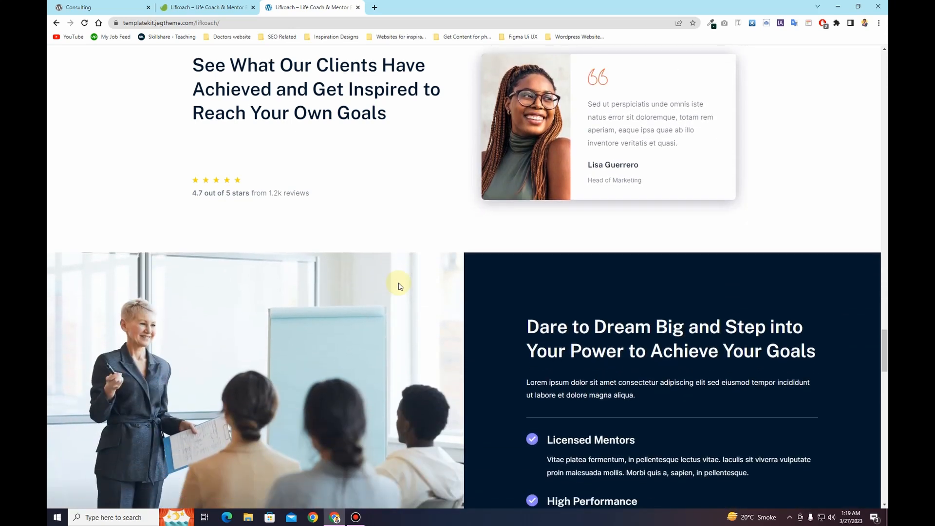
Examine the remaining home page sections from "Dare to Dream Big" through the book, consultation and blog sections to the footer
{"action": "scroll", "coordinate": [399, 286], "scroll_direction": "down", "scroll_amount": 1}
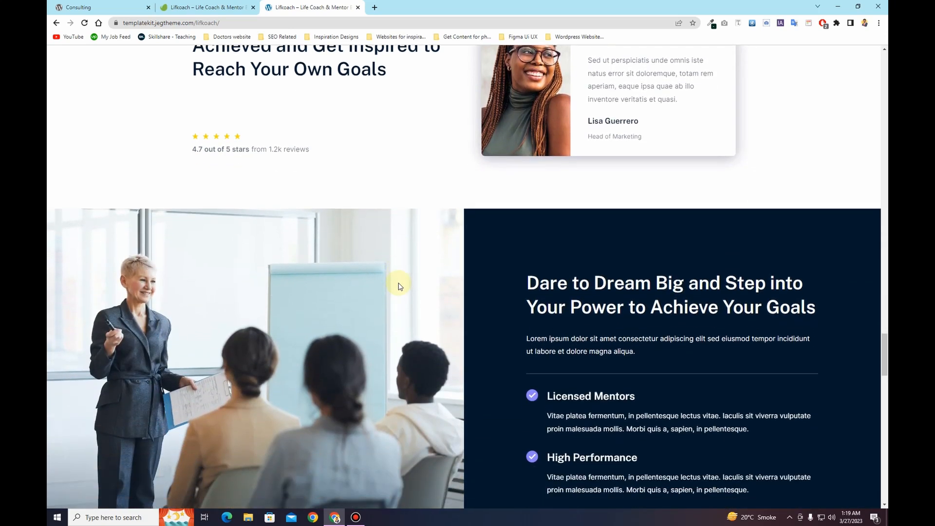
{"action": "scroll", "coordinate": [398, 286], "scroll_direction": "down", "scroll_amount": 3}
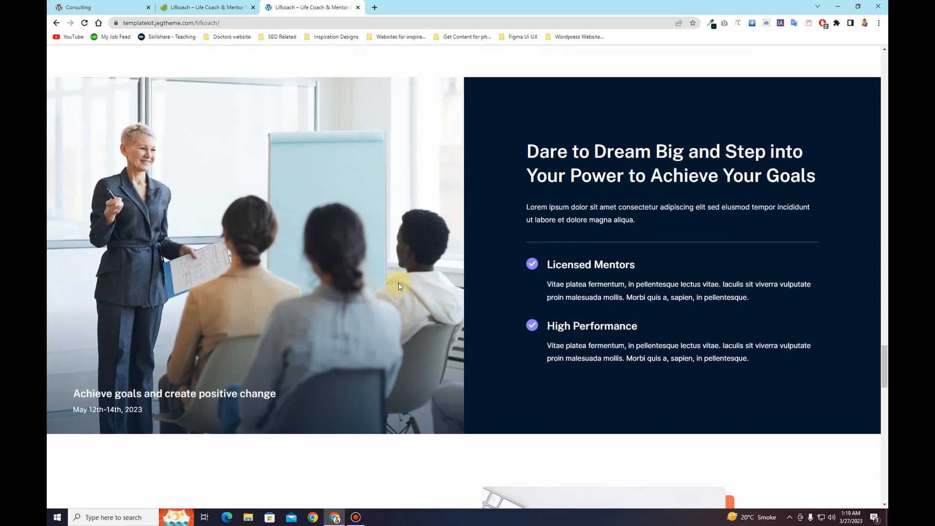
{"action": "scroll", "coordinate": [399, 286], "scroll_direction": "down", "scroll_amount": 9}
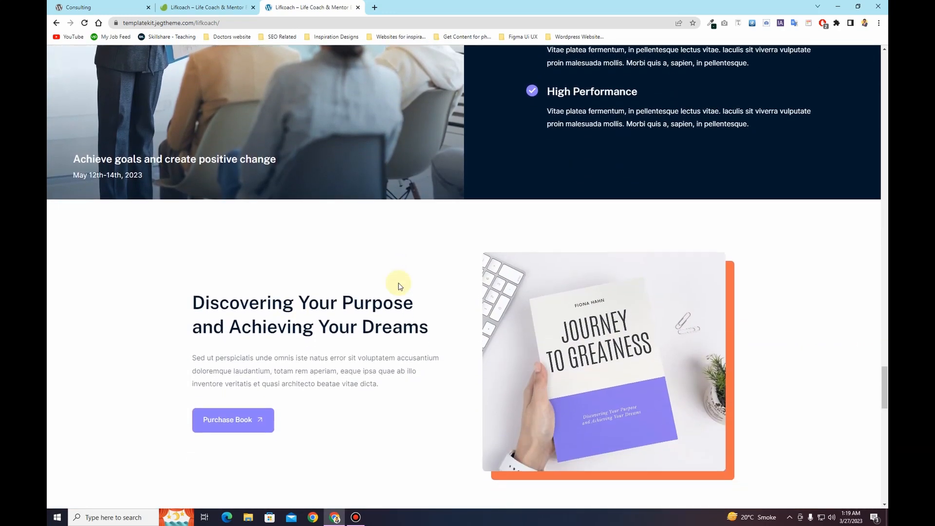
{"action": "scroll", "coordinate": [398, 286], "scroll_direction": "down", "scroll_amount": 3}
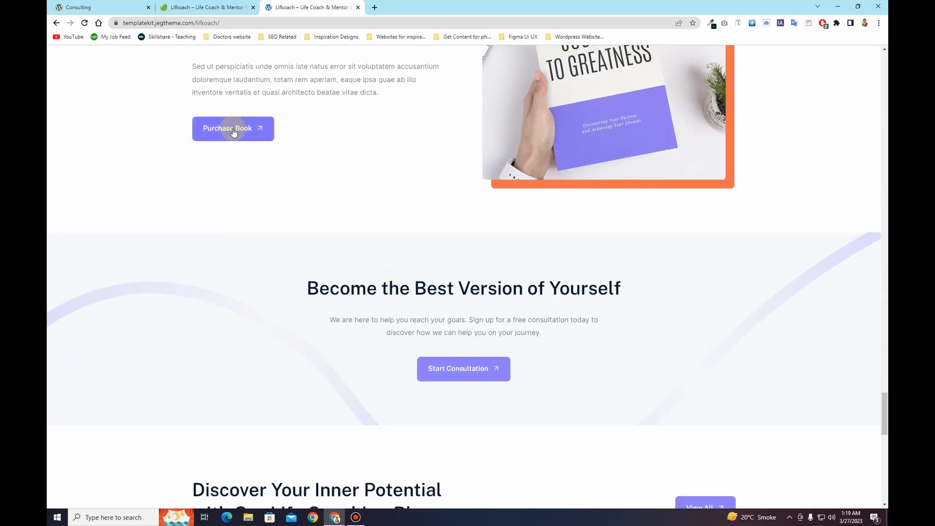
{"action": "scroll", "coordinate": [322, 229], "scroll_direction": "down", "scroll_amount": 3}
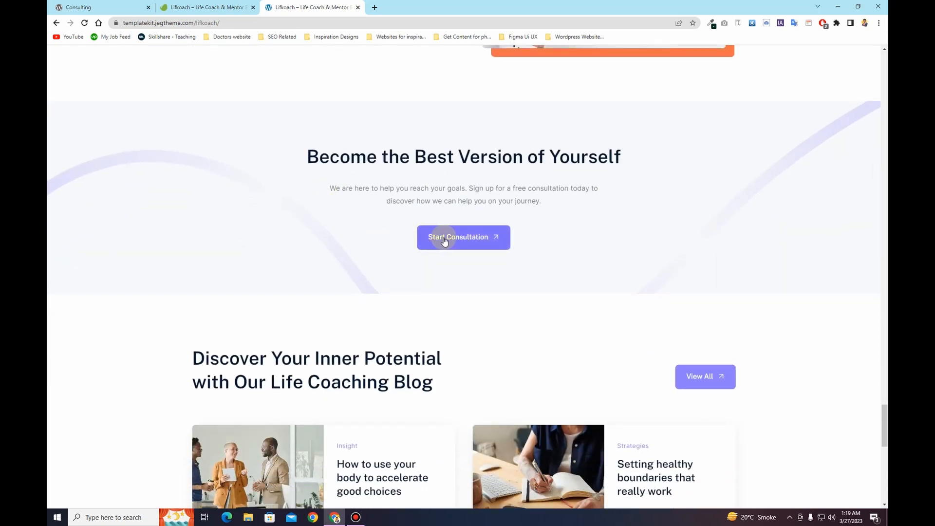
{"action": "scroll", "coordinate": [446, 245], "scroll_direction": "down", "scroll_amount": 10}
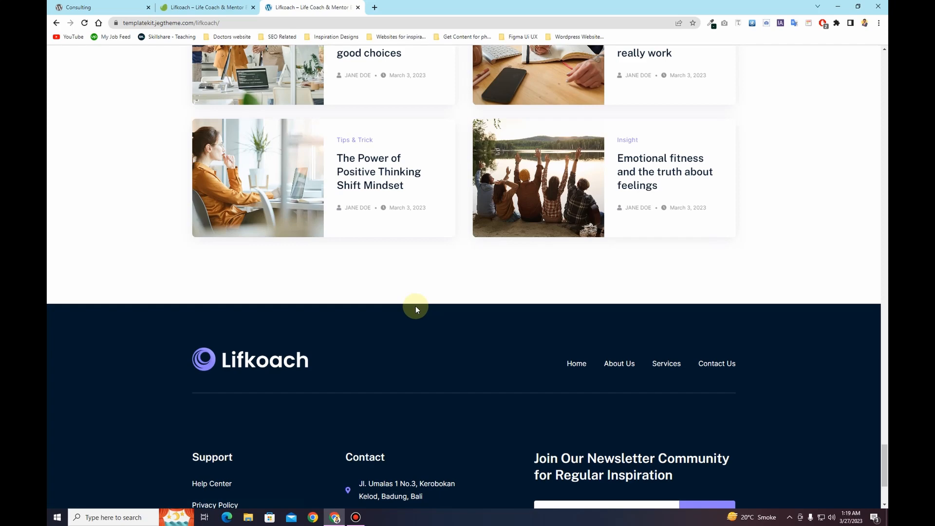
{"action": "scroll", "coordinate": [416, 306], "scroll_direction": "up", "scroll_amount": 12}
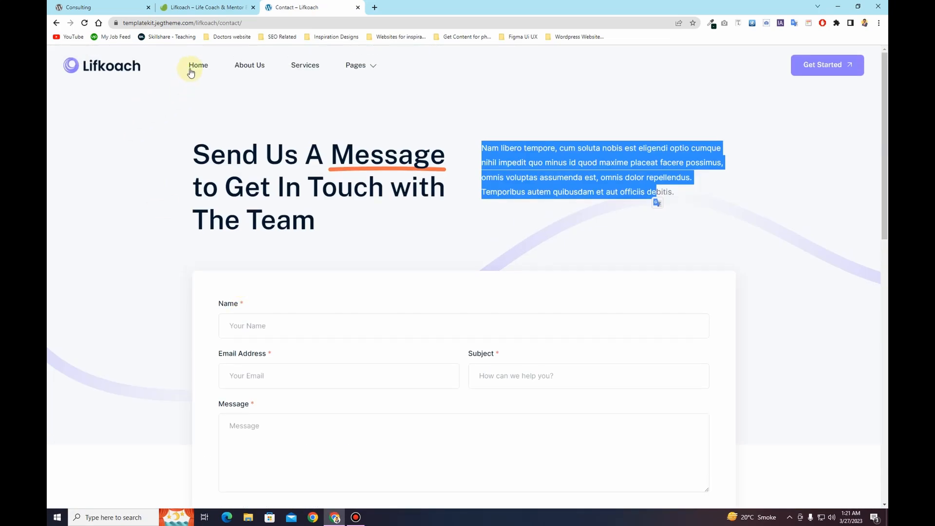
Return from the contact page to the demo's home page
{"action": "left_click", "coordinate": [197, 66]}
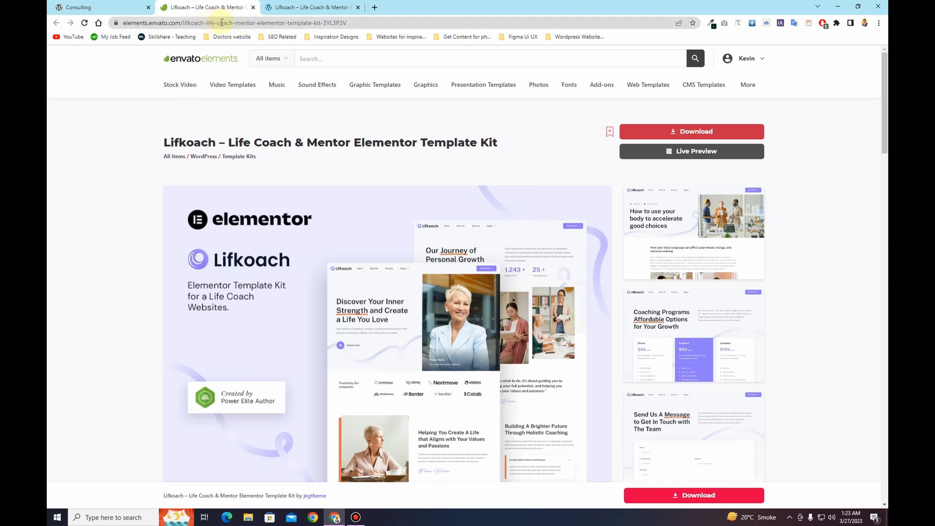
View the download options for the "Lifkoach – Life Coach & Mentor Elementor Template Kit" on Envato Elements and close the project dialog
{"action": "left_click_drag", "start_coordinate": [159, 142], "coordinate": [505, 143]}
{"action": "left_click", "coordinate": [544, 145]}
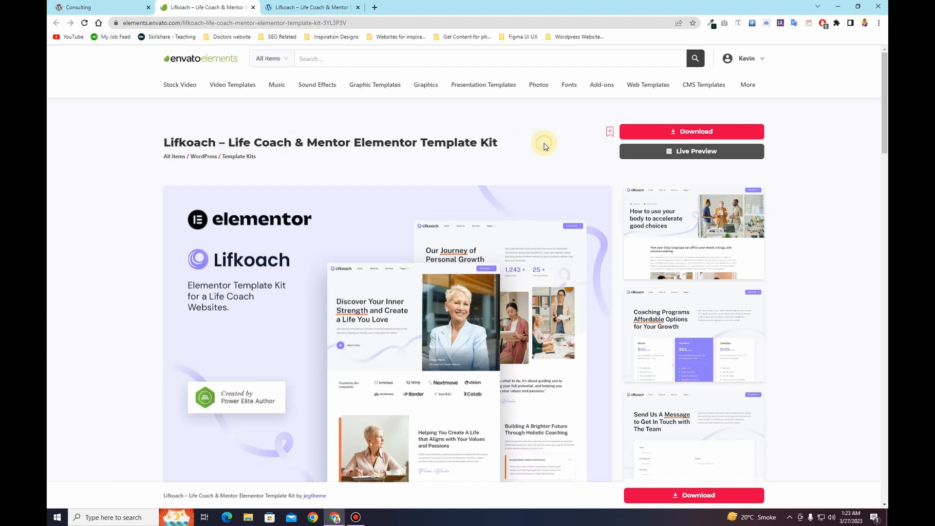
{"action": "left_click", "coordinate": [706, 135]}
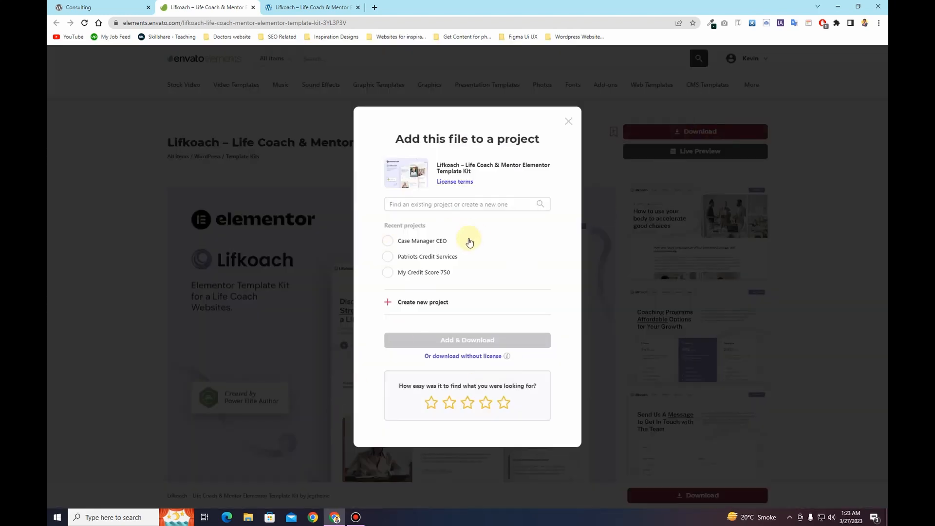
{"action": "left_click", "coordinate": [570, 119]}
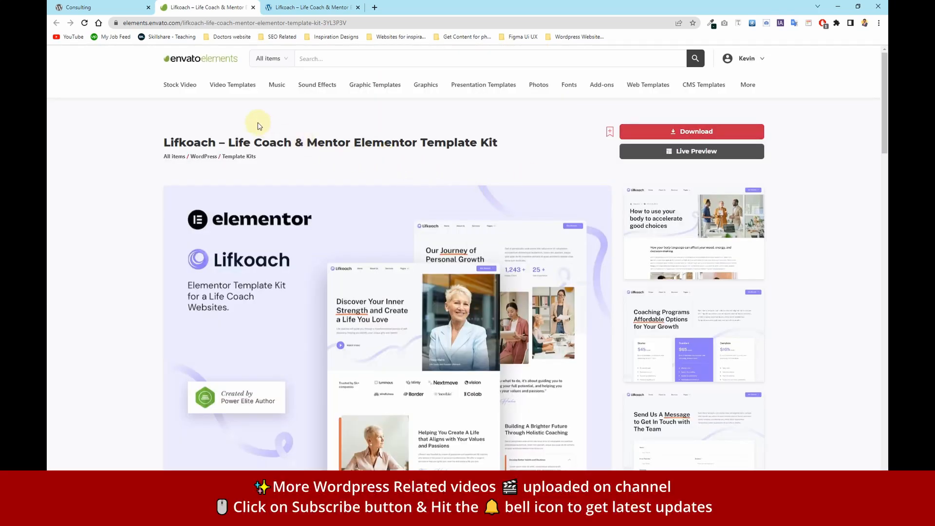
Close the Envato Elements and Lifkoach demo tabs and look over the Consulting site's front page
{"action": "left_click", "coordinate": [254, 8]}
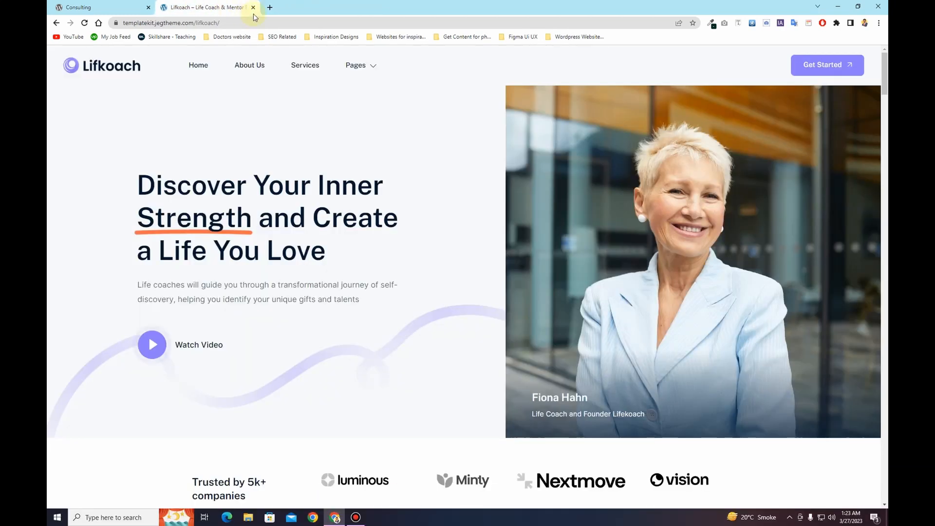
{"action": "left_click", "coordinate": [253, 8]}
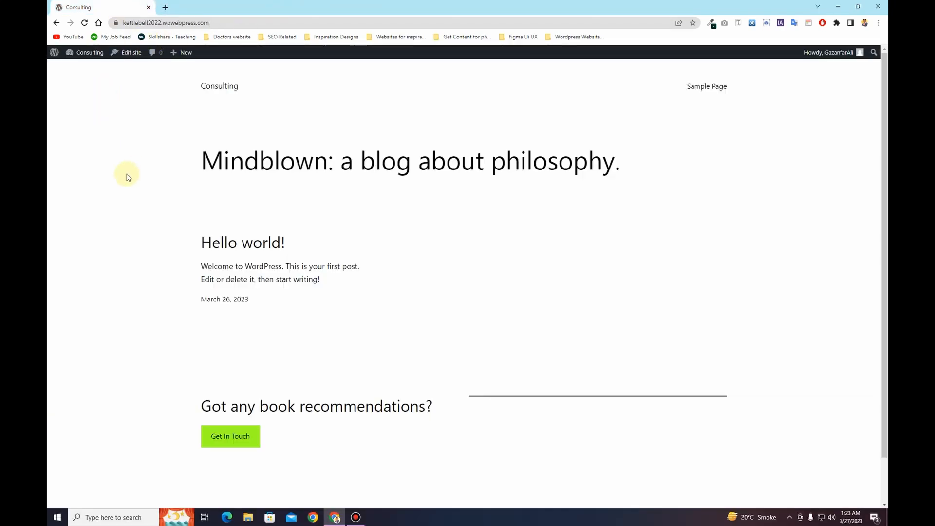
{"action": "scroll", "coordinate": [149, 185], "scroll_direction": "down", "scroll_amount": 1}
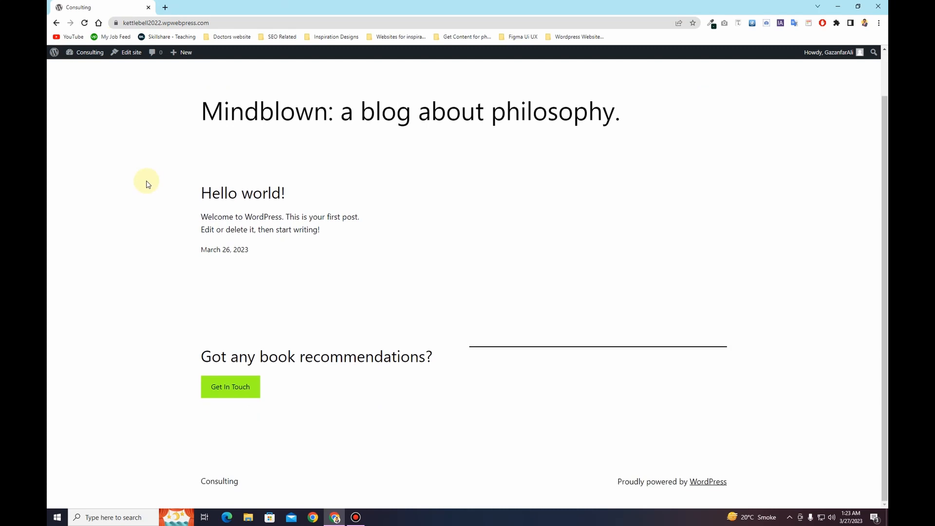
{"action": "scroll", "coordinate": [148, 185], "scroll_direction": "up", "scroll_amount": 1}
Go to the Consulting site's WordPress dashboard and check its list of installed plugins
{"action": "mouse_move", "coordinate": [85, 53]}
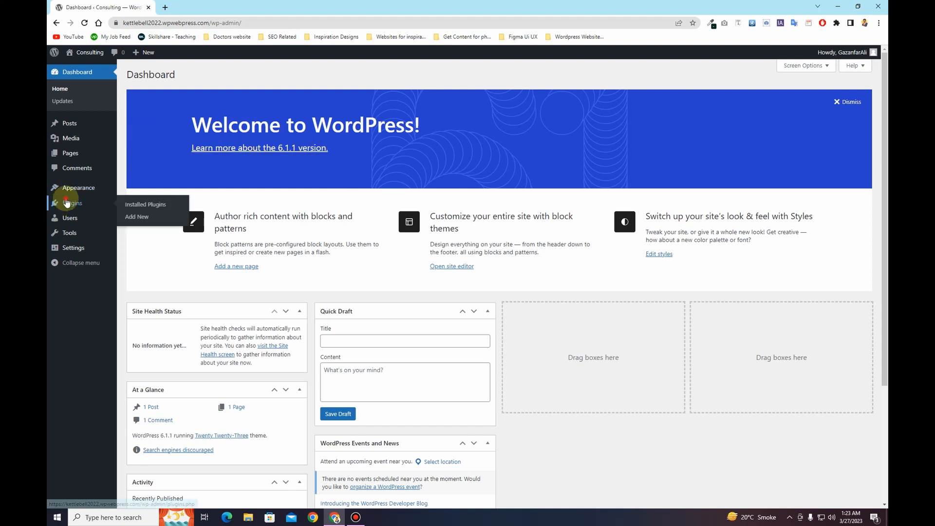
{"action": "left_click", "coordinate": [70, 202]}
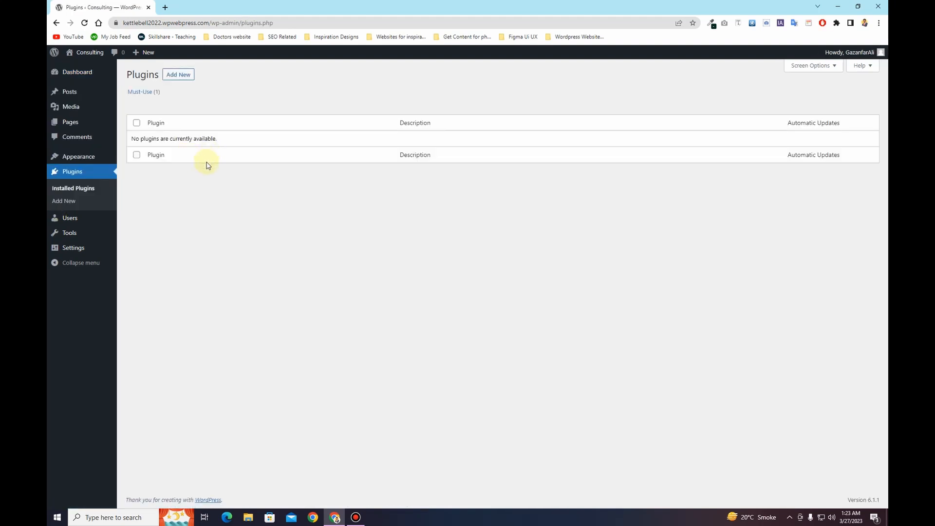
Delete the unused Cleanu theme from the site's installed themes
{"action": "left_click", "coordinate": [82, 155]}
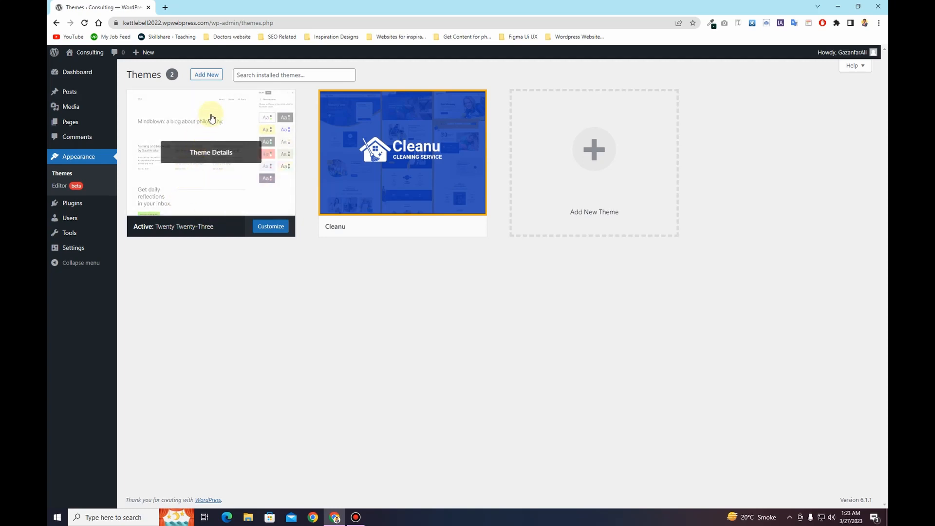
{"action": "left_click", "coordinate": [415, 194]}
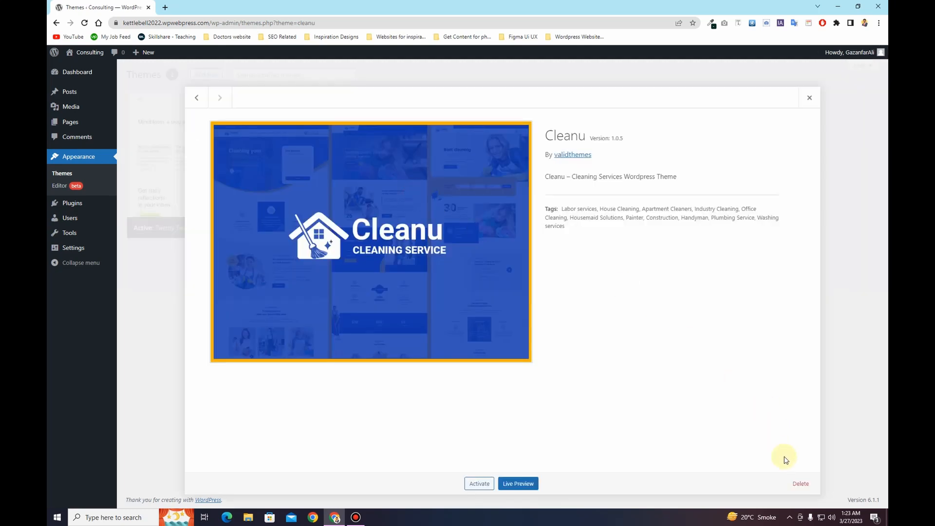
{"action": "left_click", "coordinate": [797, 484]}
{"action": "left_click", "coordinate": [508, 88]}
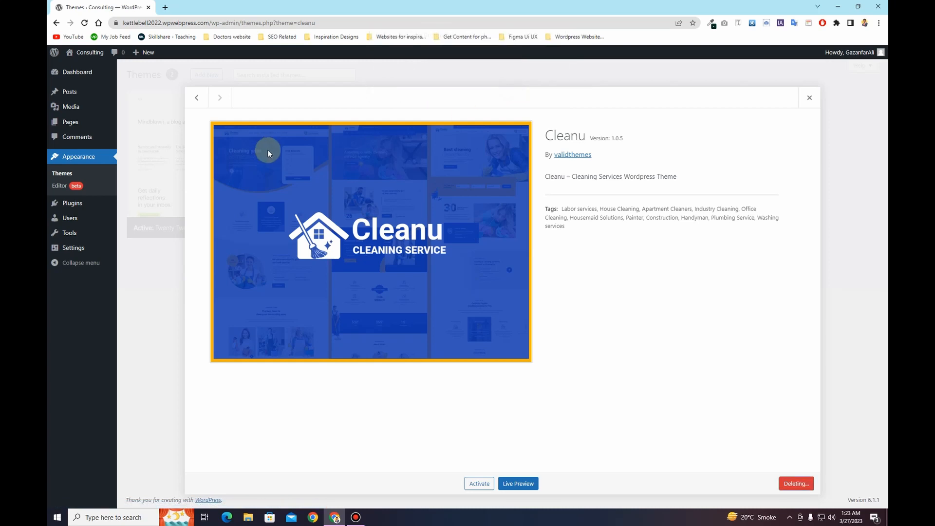
{"action": "left_click", "coordinate": [237, 188]}
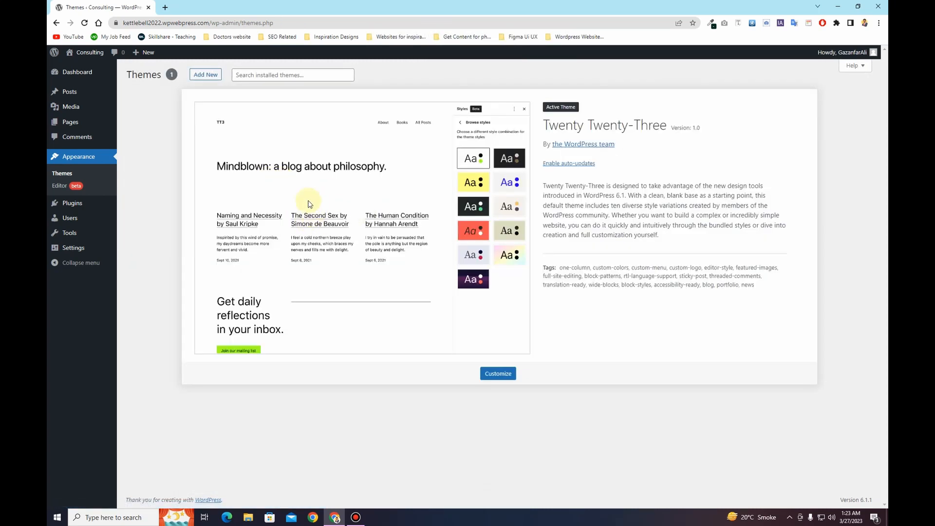
Check the site's existing pages and posts, and return to the dashboard home
{"action": "left_click", "coordinate": [74, 121]}
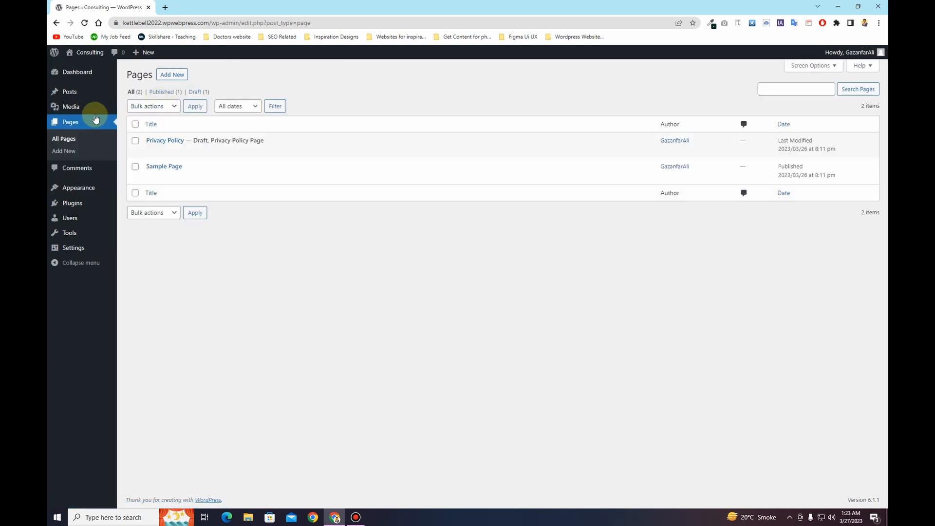
{"action": "left_click", "coordinate": [72, 93]}
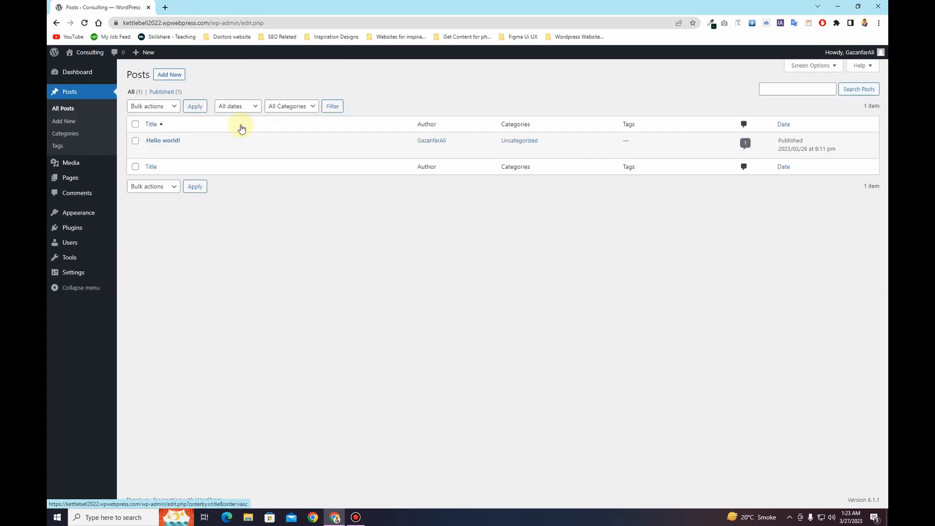
{"action": "left_click", "coordinate": [73, 71]}
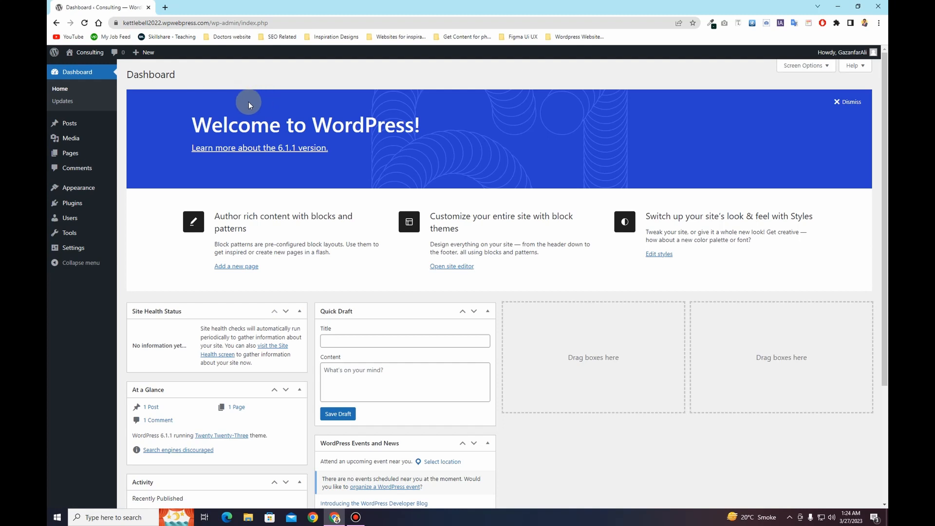
Search the theme directory for "hello elementor", then install and activate the Hello Elementor theme
{"action": "mouse_move", "coordinate": [103, 191]}
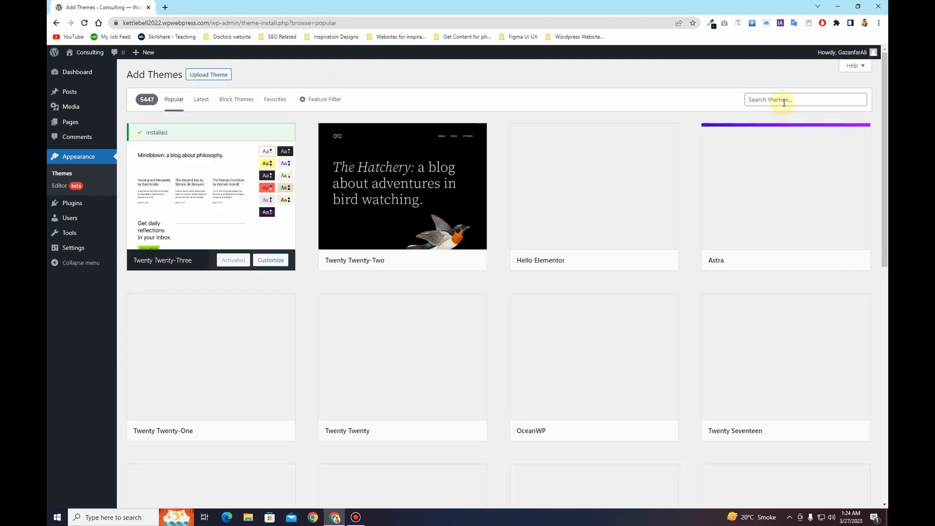
{"action": "left_click", "coordinate": [772, 101]}
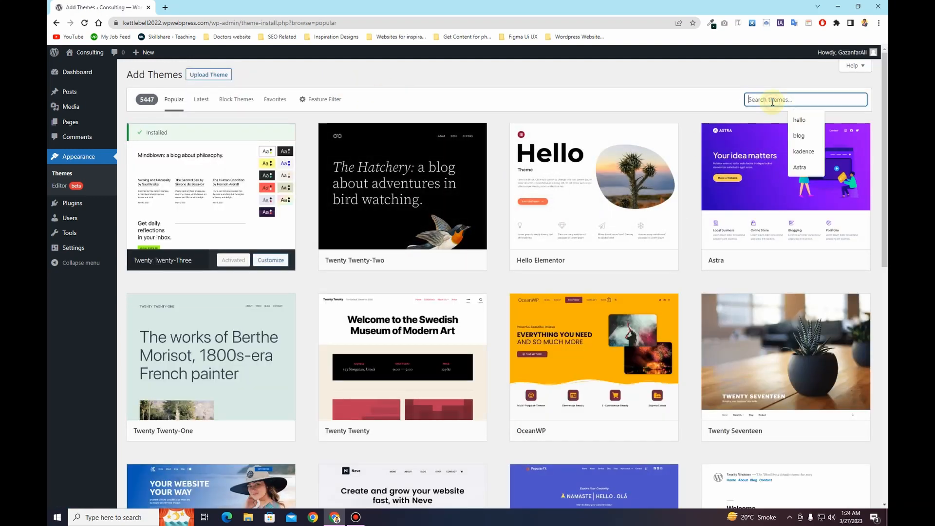
{"action": "type", "text": "hell"}
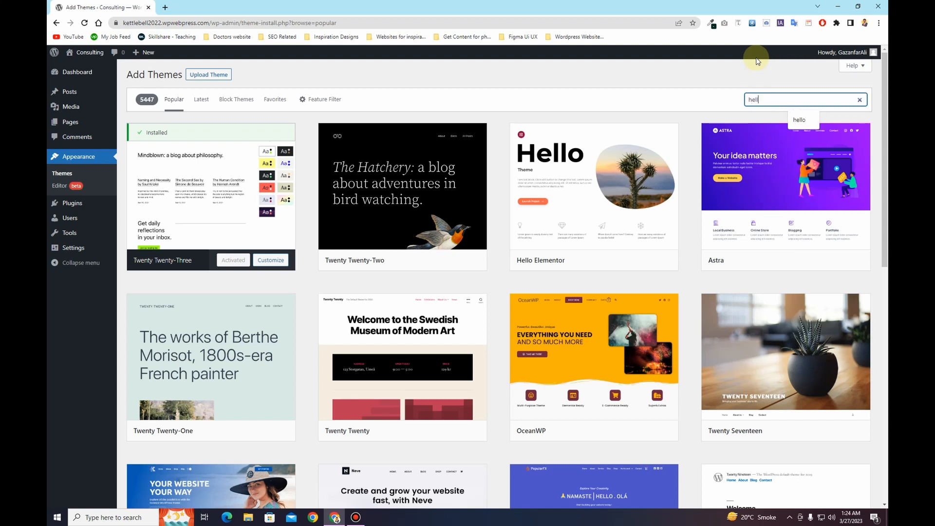
{"action": "type", "text": "o elementor"}
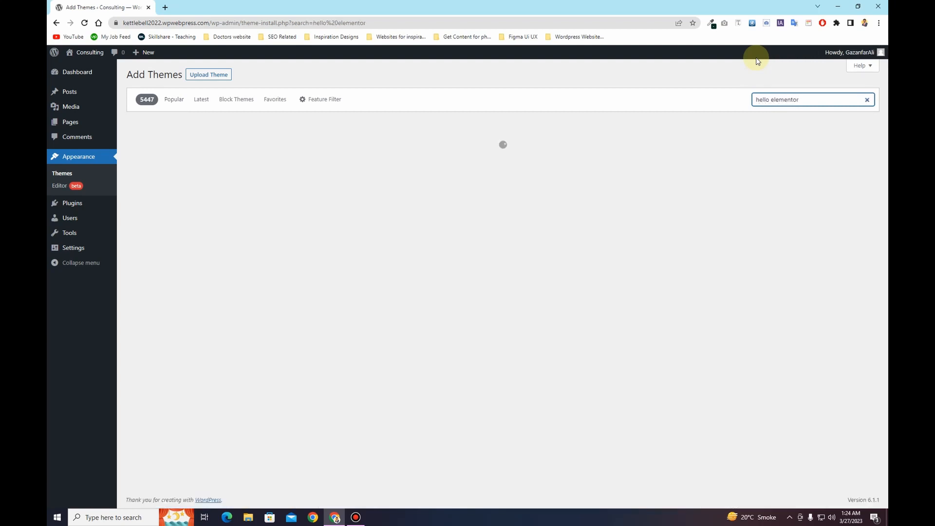
{"action": "mouse_move", "coordinate": [244, 132]}
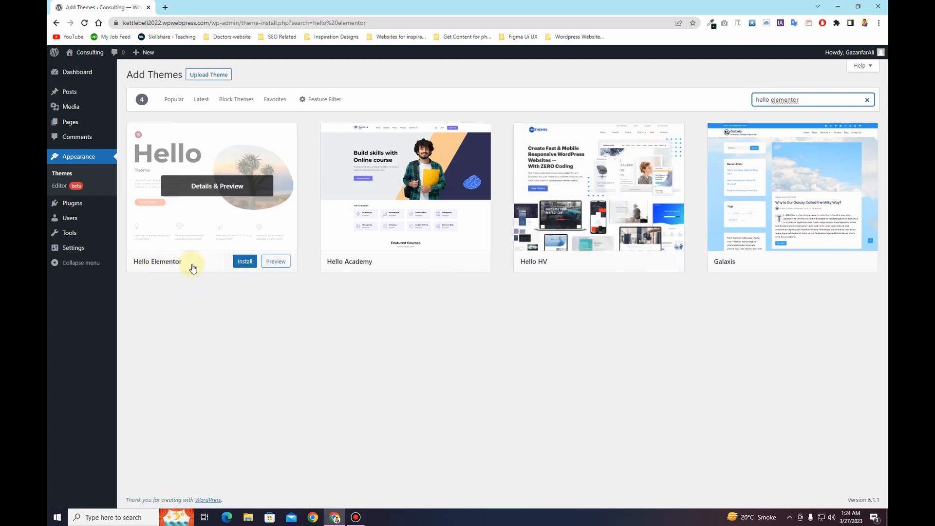
{"action": "left_click", "coordinate": [245, 261]}
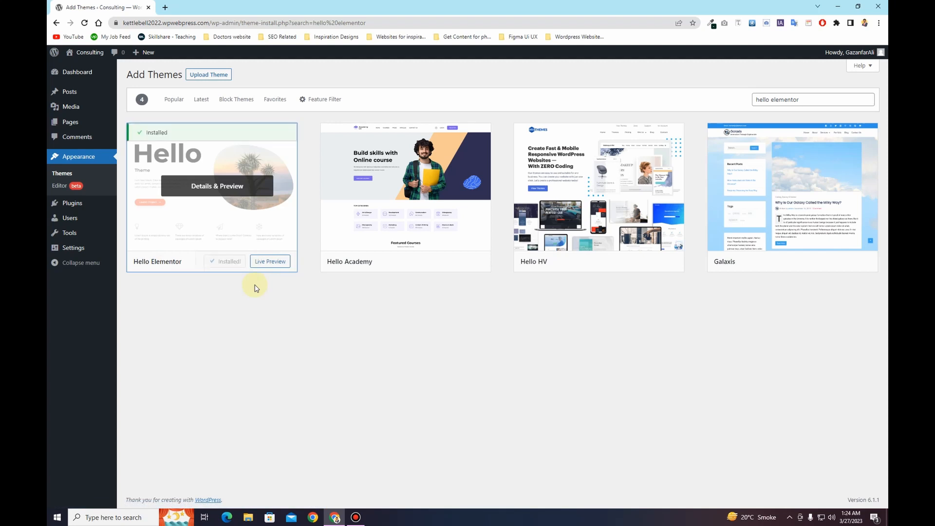
{"action": "left_click", "coordinate": [235, 265]}
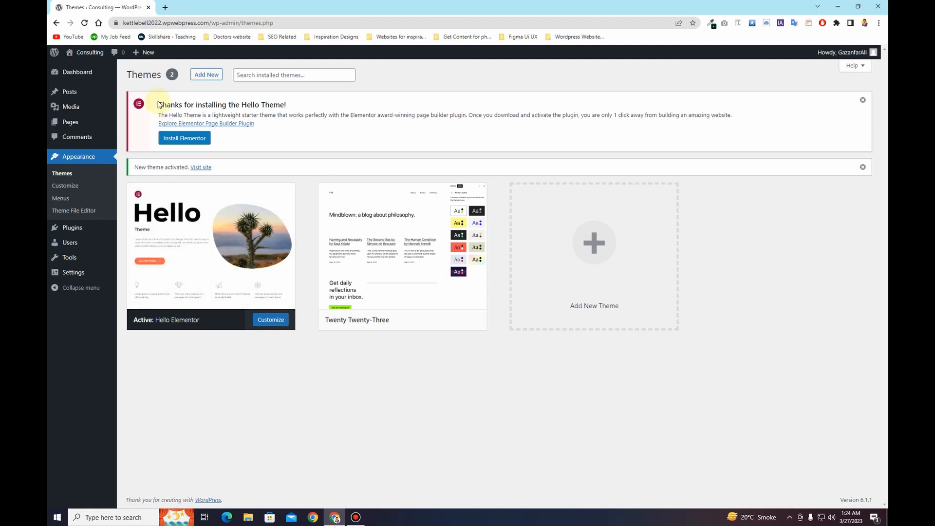
Install and activate the Elementor plugin suggested by the Hello theme, and exit its account setup wizard
{"action": "left_click", "coordinate": [188, 141]}
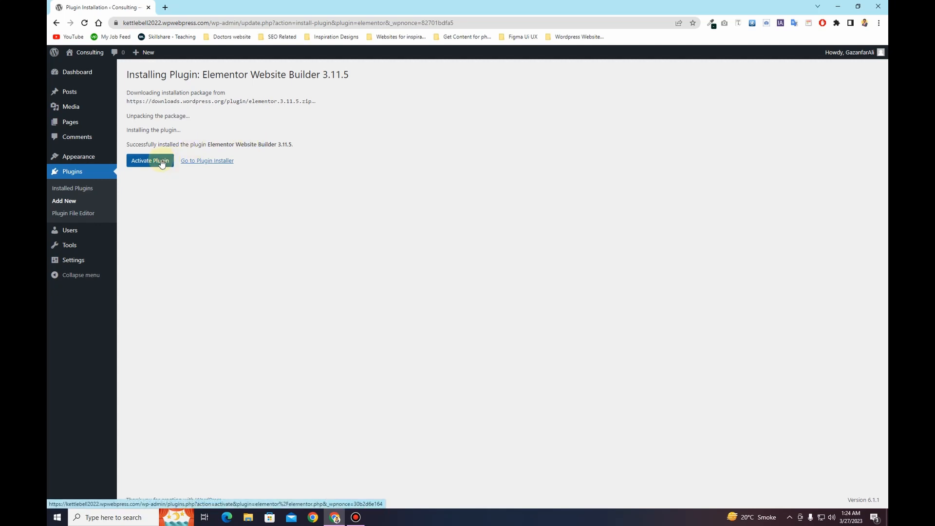
{"action": "left_click", "coordinate": [162, 165]}
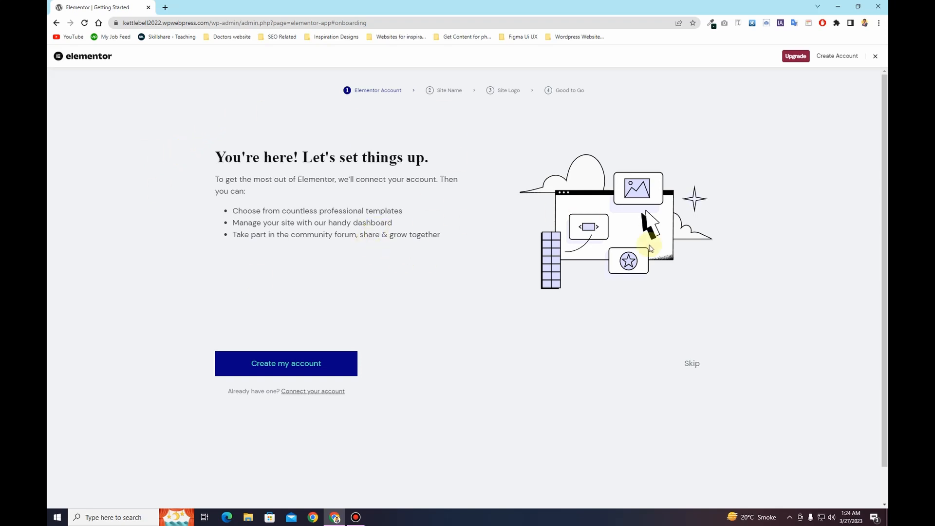
{"action": "left_click", "coordinate": [876, 57]}
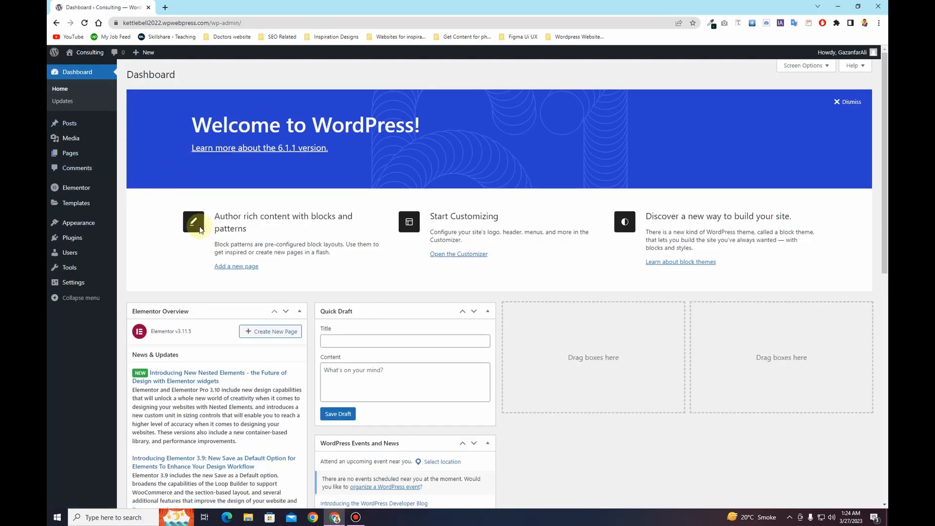
Search the plugin directory for "envato elements", then install and activate the Envato Elements – Photos & Elementor Templates plugin
{"action": "mouse_move", "coordinate": [76, 244]}
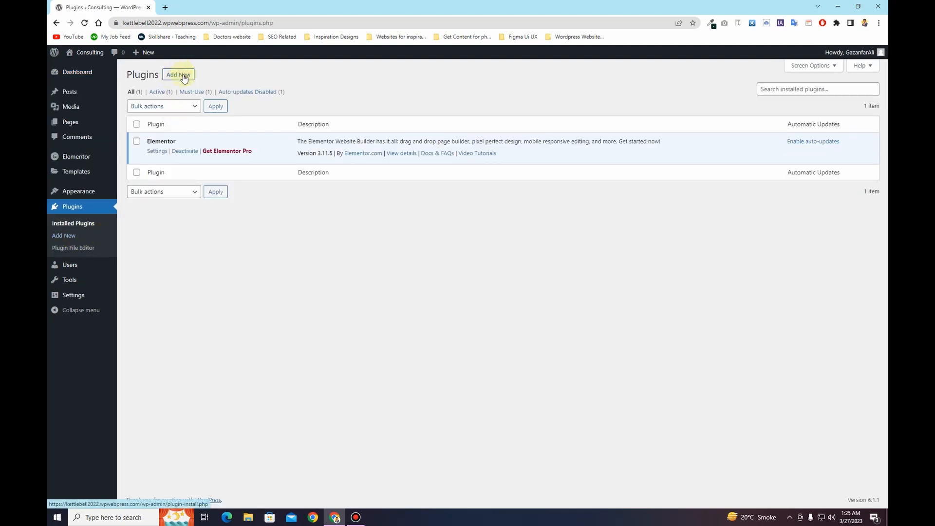
{"action": "left_click", "coordinate": [184, 77]}
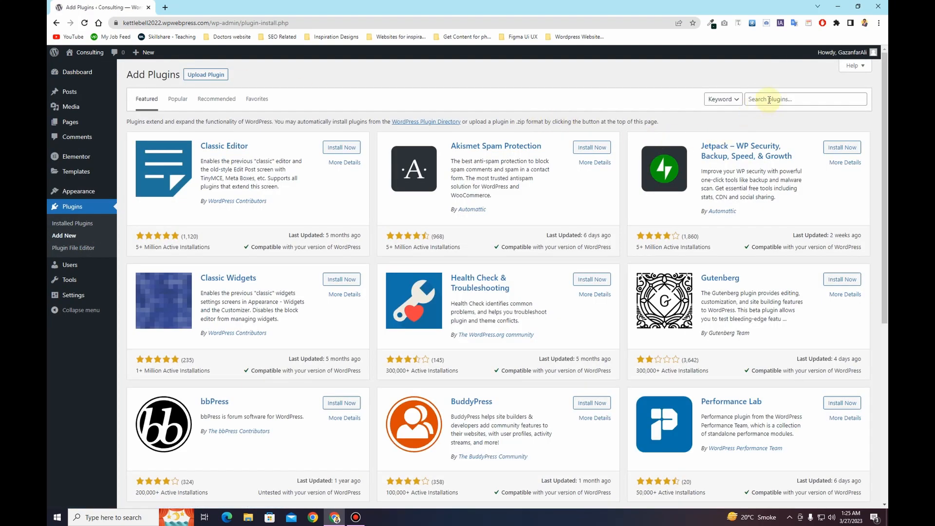
{"action": "left_click", "coordinate": [770, 100]}
{"action": "type", "text": "en"}
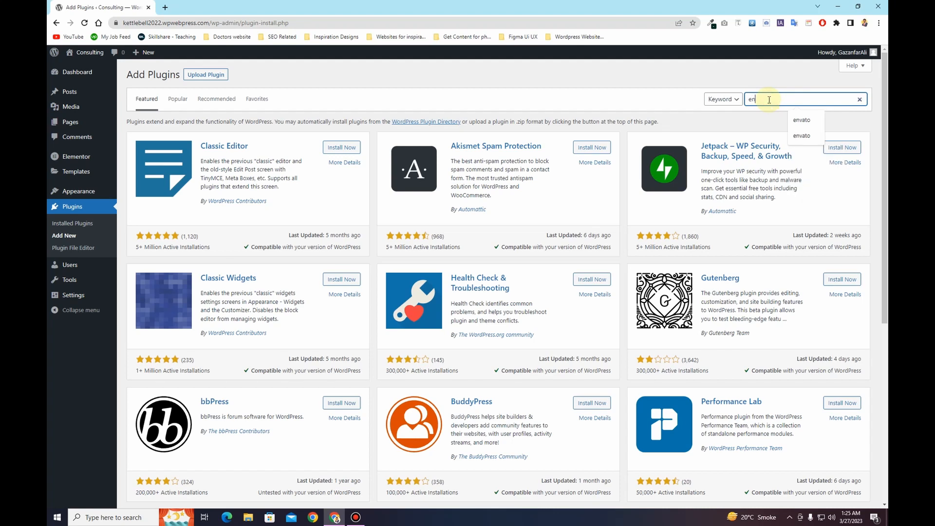
{"action": "type", "text": "vato Elements"}
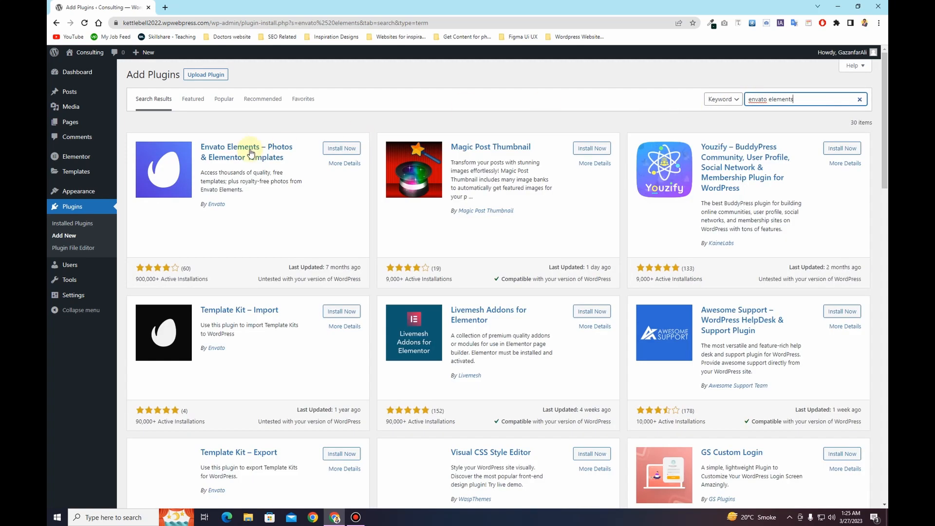
{"action": "left_click", "coordinate": [349, 148]}
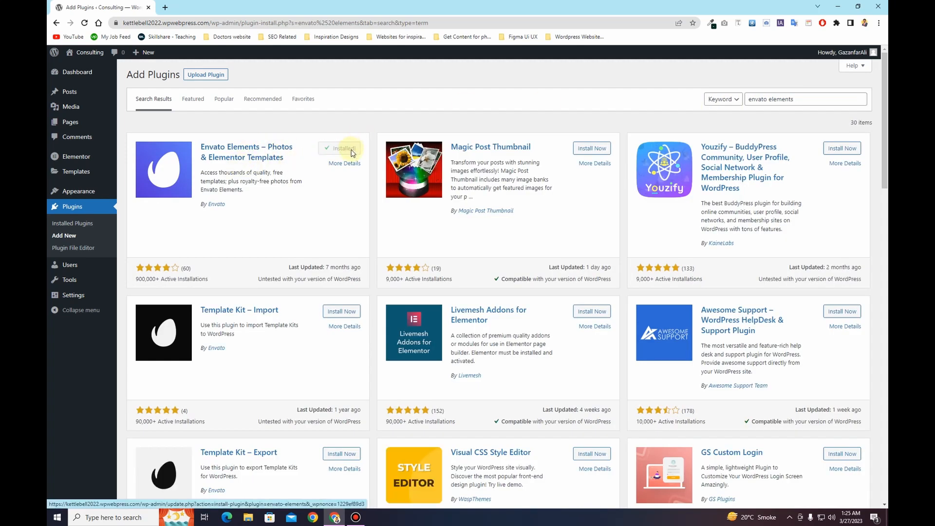
{"action": "left_click", "coordinate": [351, 152]}
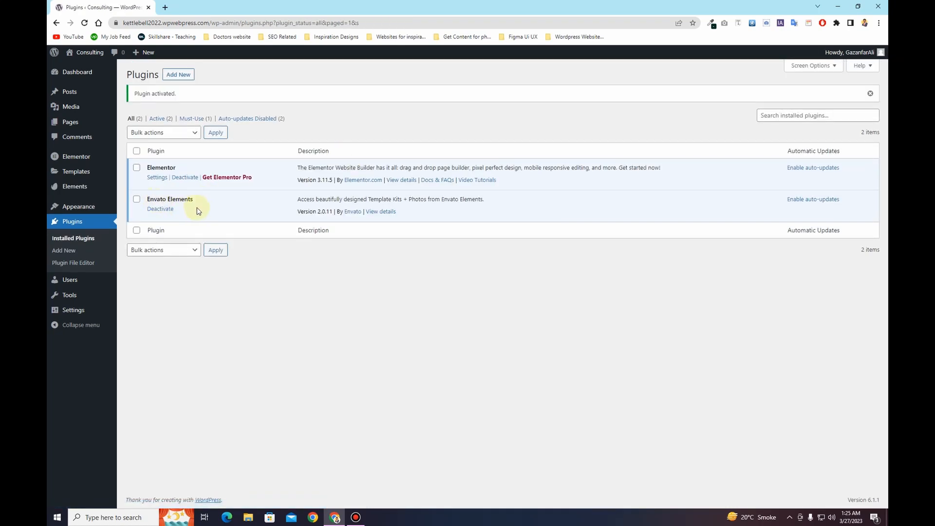
Upload the Lifkoach template kit ZIP file from the Downloads "Compressed" folder to the Envato Elements installed kits
{"action": "mouse_move", "coordinate": [73, 189]}
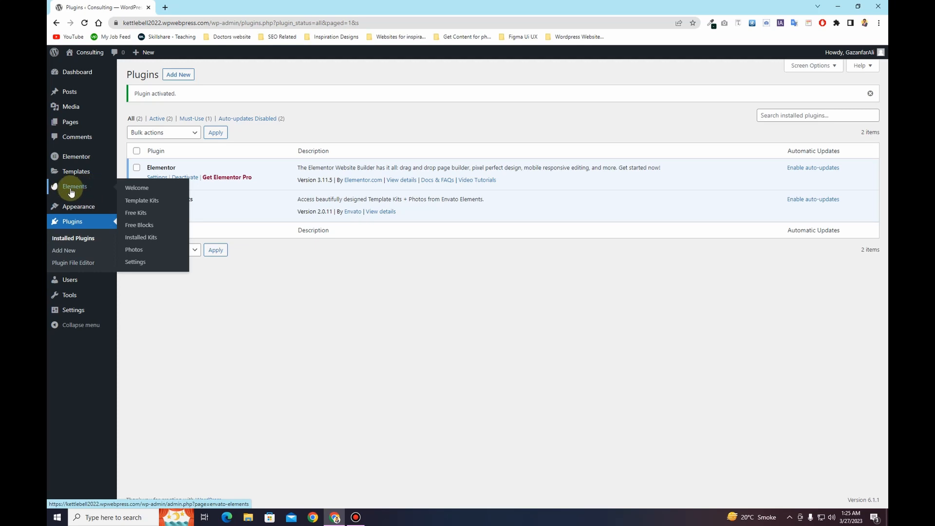
{"action": "left_click", "coordinate": [137, 241]}
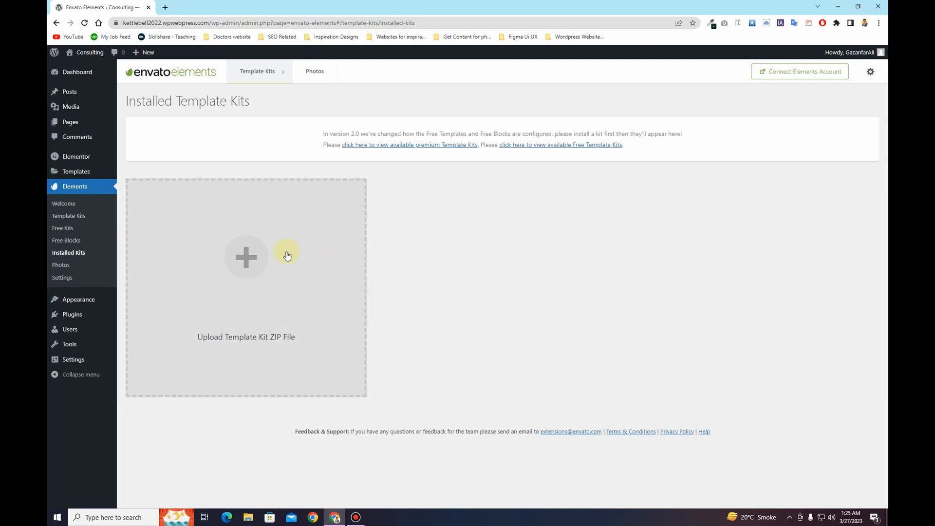
{"action": "left_click", "coordinate": [269, 292]}
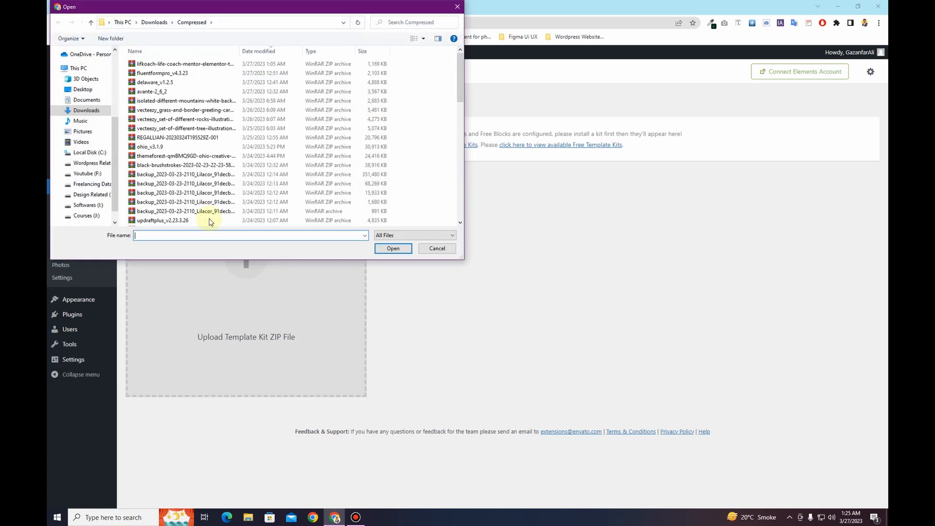
{"action": "double_click", "coordinate": [181, 63]}
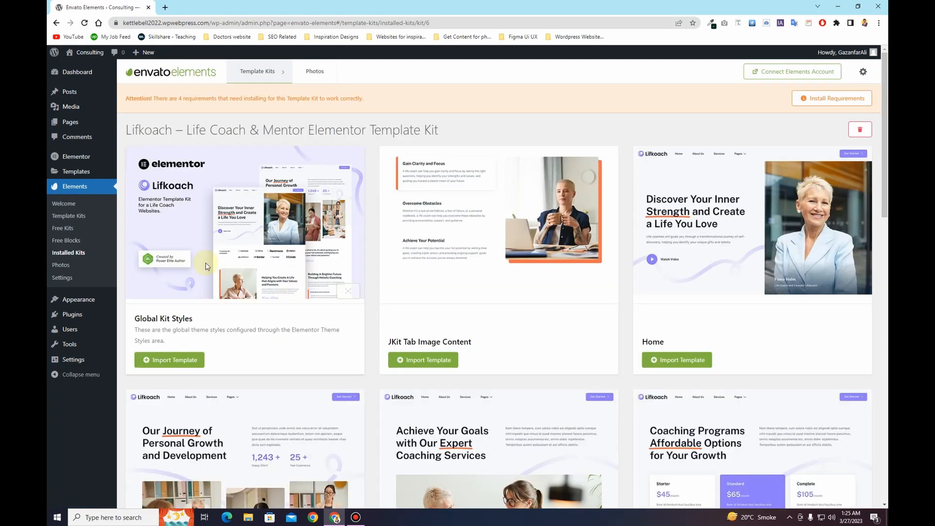
Install all missing requirements of the Lifkoach kit: Jeg Elementor Kit, MetForm, and the Elementor default color and typography scheme settings
{"action": "scroll", "coordinate": [536, 293], "scroll_direction": "down", "scroll_amount": 18}
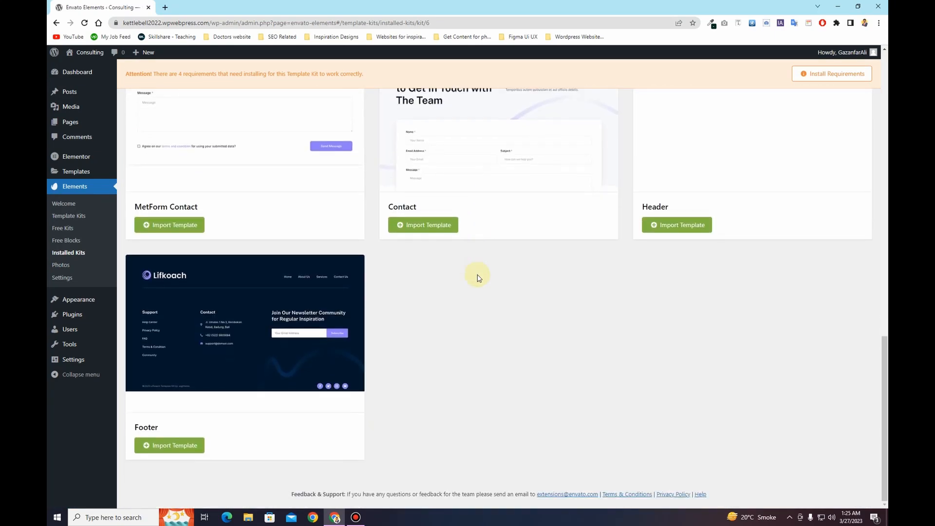
{"action": "scroll", "coordinate": [478, 277], "scroll_direction": "up", "scroll_amount": 18}
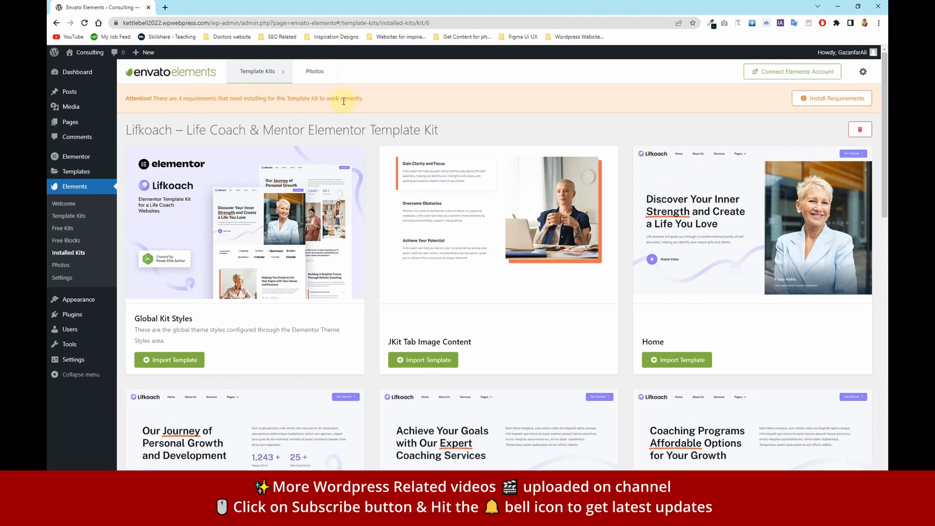
{"action": "left_click", "coordinate": [831, 104]}
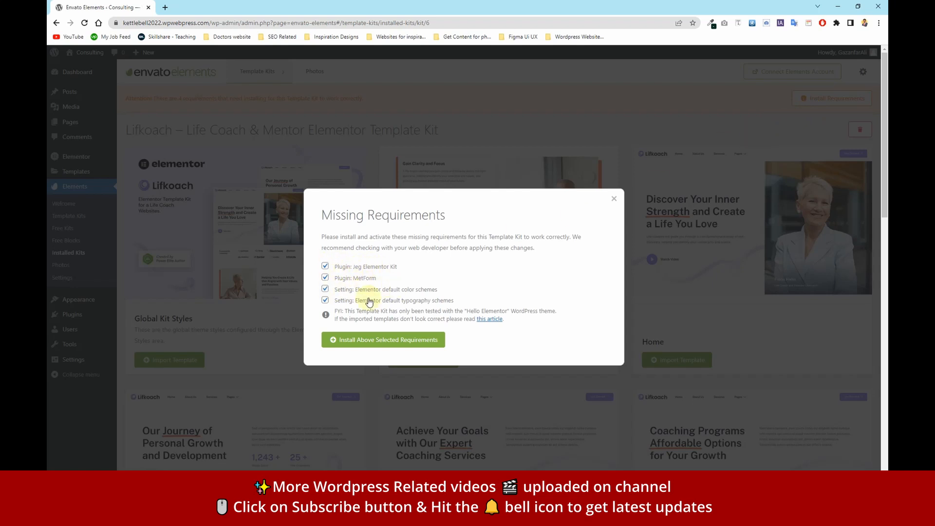
{"action": "left_click", "coordinate": [379, 344]}
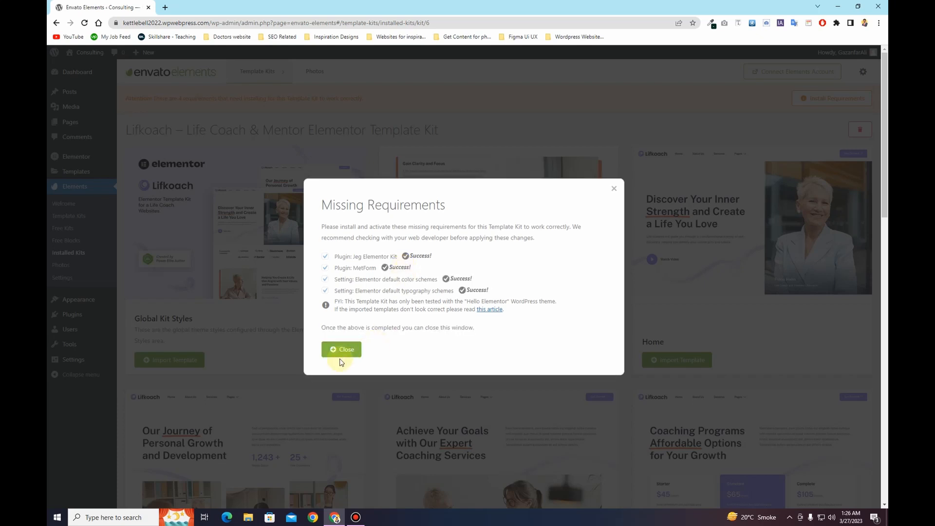
{"action": "left_click", "coordinate": [344, 350]}
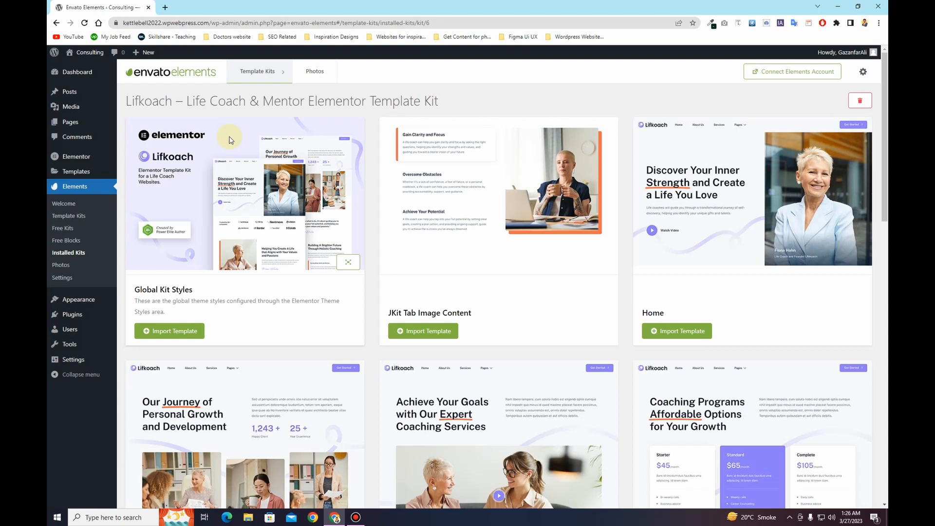
Open the plugins list in a new browser tab, then set the site's permalink structure to Post name and save it
{"action": "middle_click", "coordinate": [79, 319]}
{"action": "left_click", "coordinate": [209, 7]}
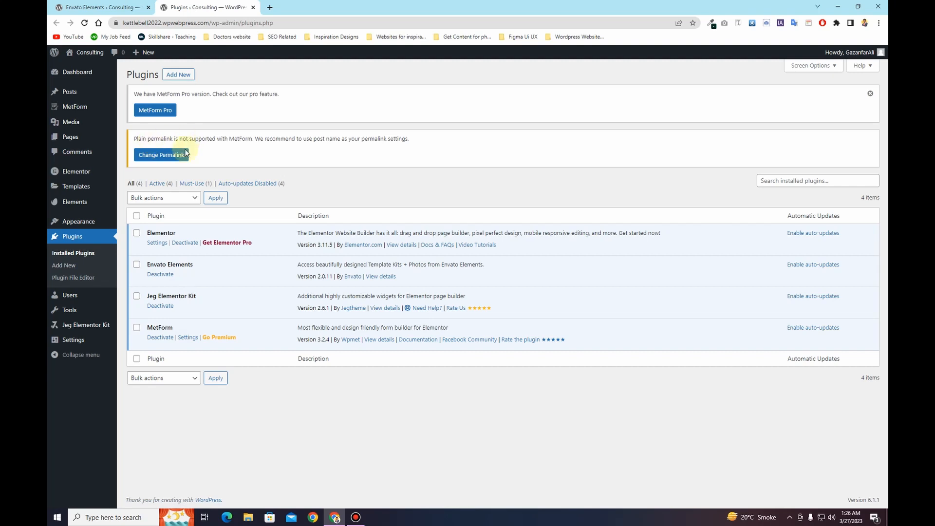
{"action": "mouse_move", "coordinate": [56, 339]}
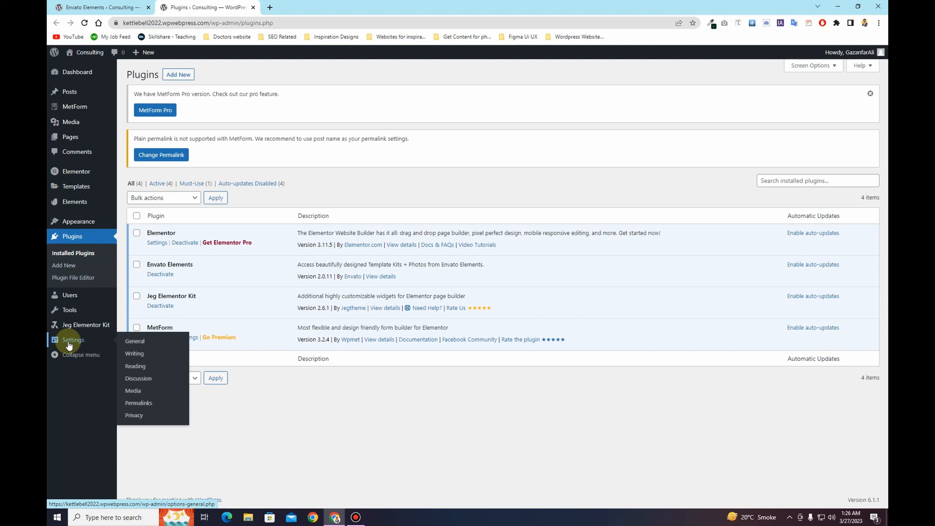
{"action": "left_click", "coordinate": [155, 408]}
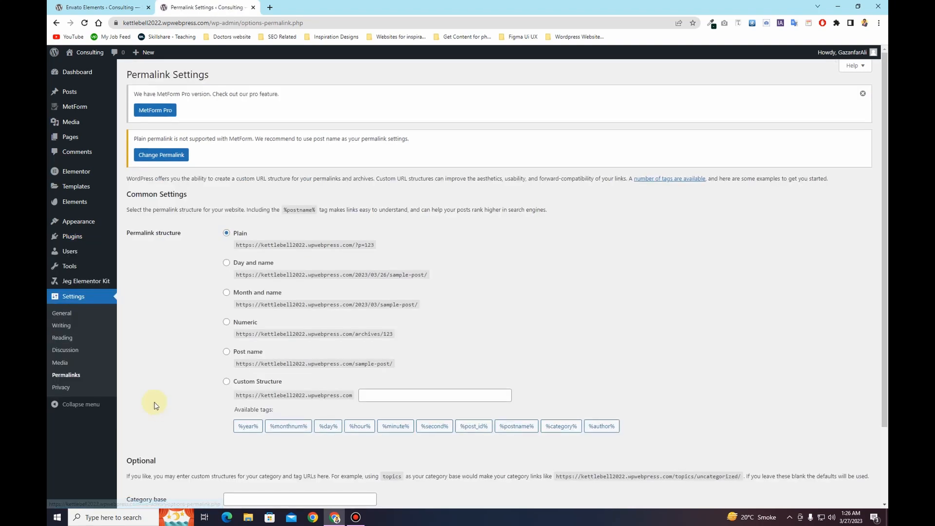
{"action": "left_click", "coordinate": [226, 352]}
{"action": "scroll", "coordinate": [181, 336], "scroll_direction": "down", "scroll_amount": 2}
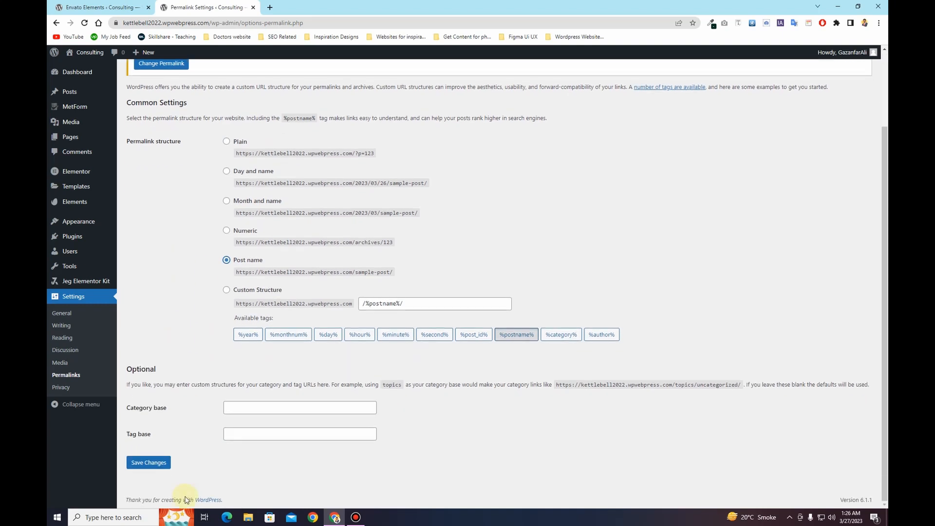
{"action": "left_click", "coordinate": [163, 465]}
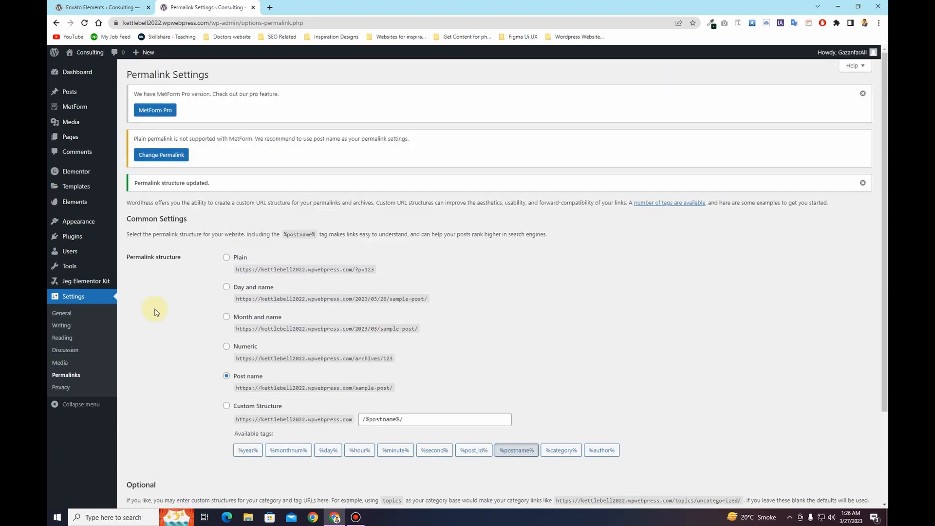
Import the Global Kit Styles template from the installed Lifkoach template kit
{"action": "mouse_move", "coordinate": [73, 202]}
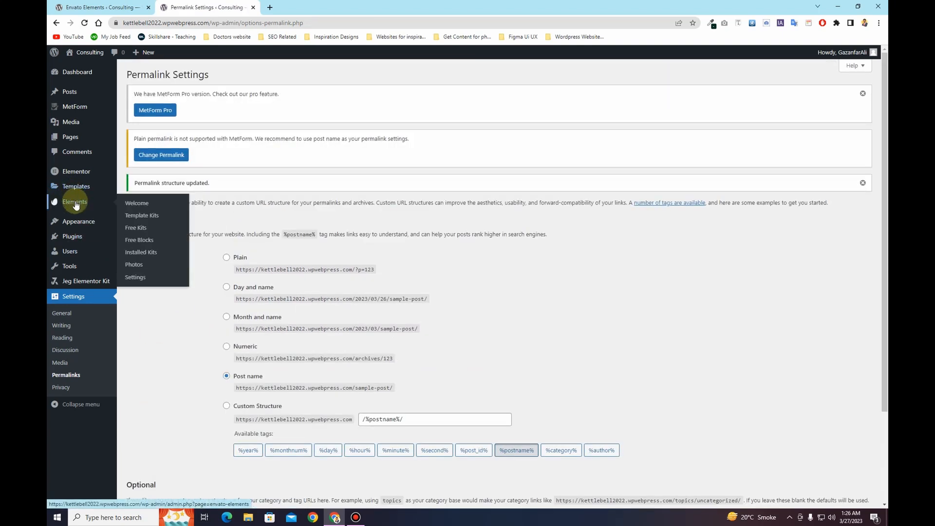
{"action": "left_click", "coordinate": [151, 255]}
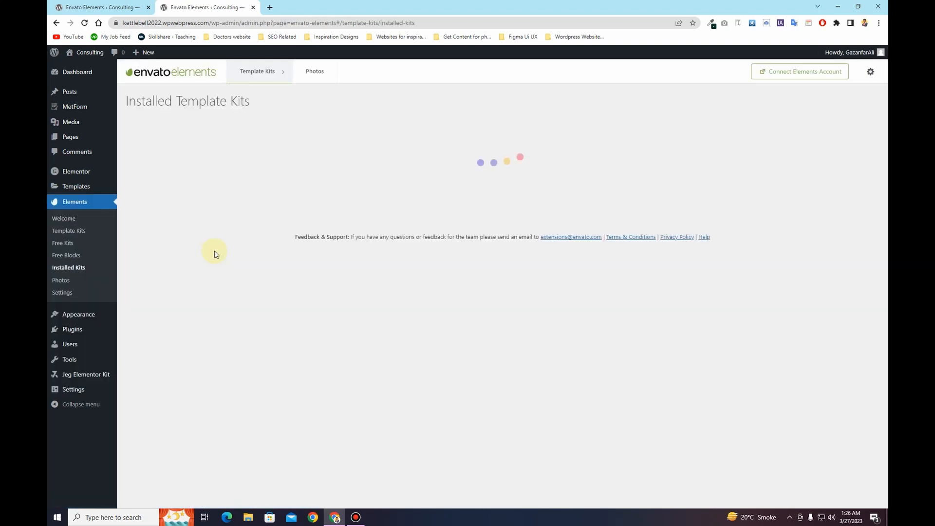
{"action": "left_click", "coordinate": [247, 219]}
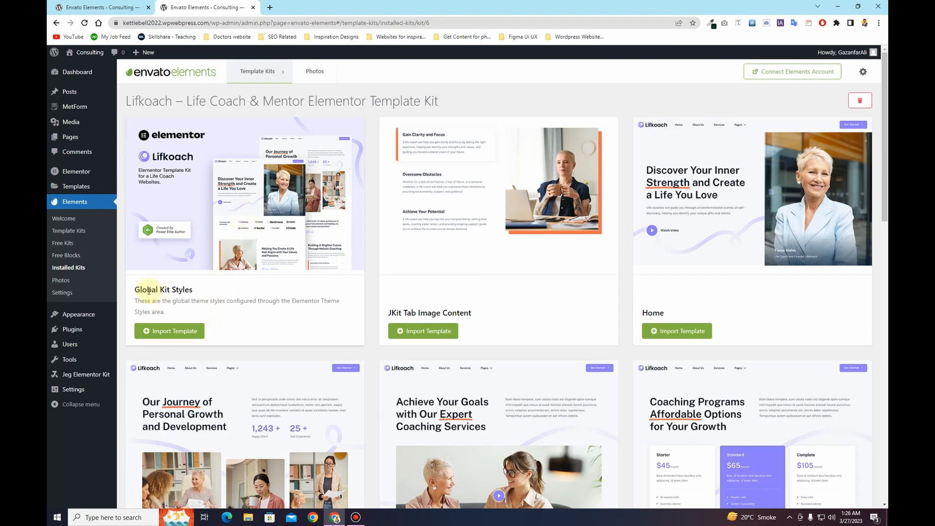
{"action": "left_click_drag", "start_coordinate": [146, 291], "coordinate": [203, 293]}
{"action": "left_click", "coordinate": [213, 299]}
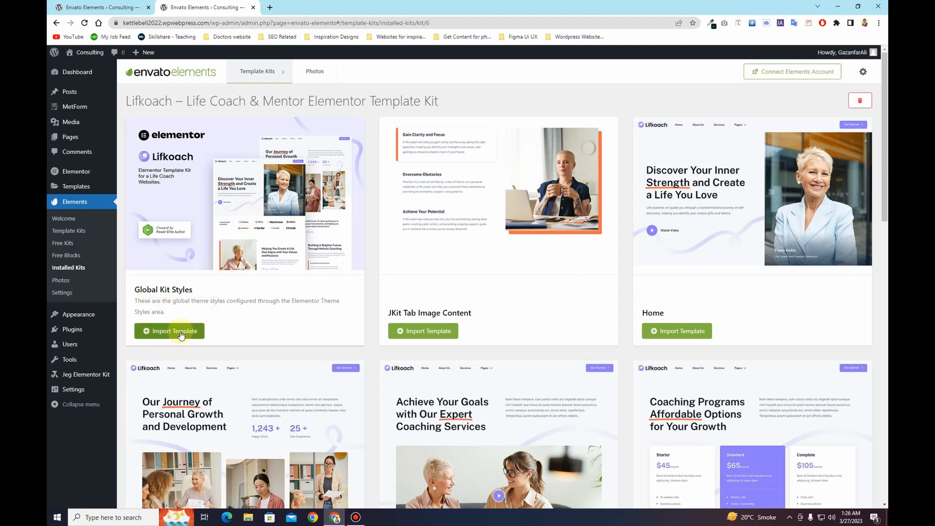
{"action": "left_click", "coordinate": [180, 333]}
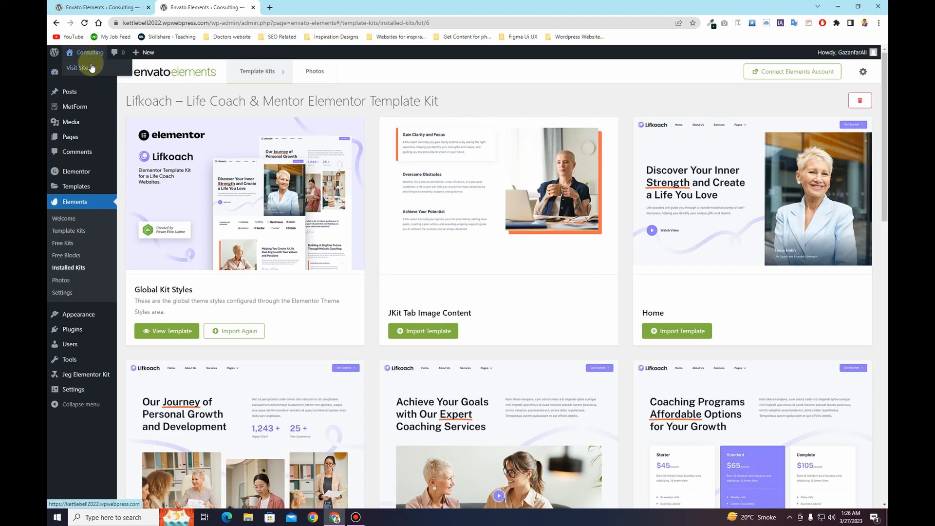
Open the live site in a new tab to check the title and heading styles, and return to the kit's template list
{"action": "left_click", "coordinate": [91, 65], "text": "ctrl"}
{"action": "left_click", "coordinate": [287, 7]}
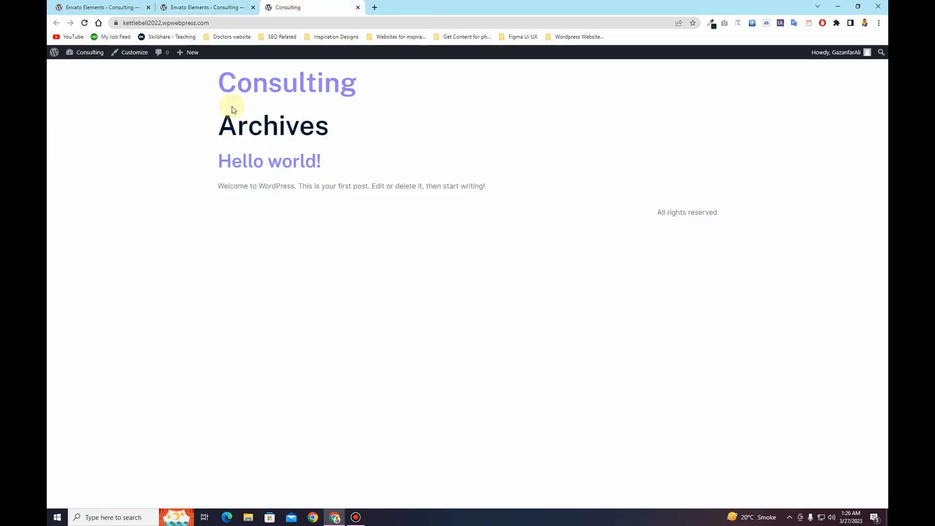
{"action": "left_click_drag", "start_coordinate": [203, 86], "coordinate": [366, 82]}
{"action": "left_click_drag", "start_coordinate": [343, 166], "coordinate": [209, 166]}
{"action": "left_click", "coordinate": [188, 173]}
{"action": "left_click", "coordinate": [204, 6]}
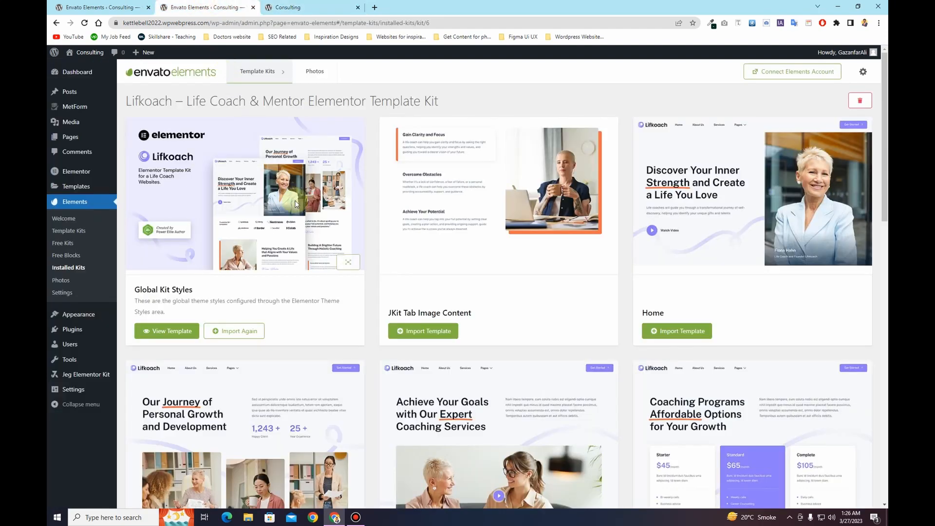
{"action": "scroll", "coordinate": [473, 225], "scroll_direction": "down", "scroll_amount": 4}
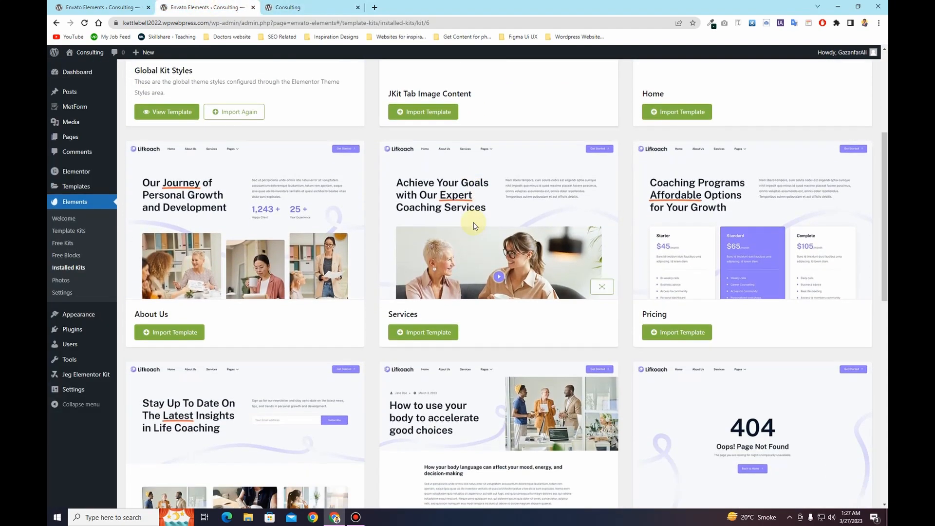
{"action": "scroll", "coordinate": [473, 225], "scroll_direction": "up", "scroll_amount": 4}
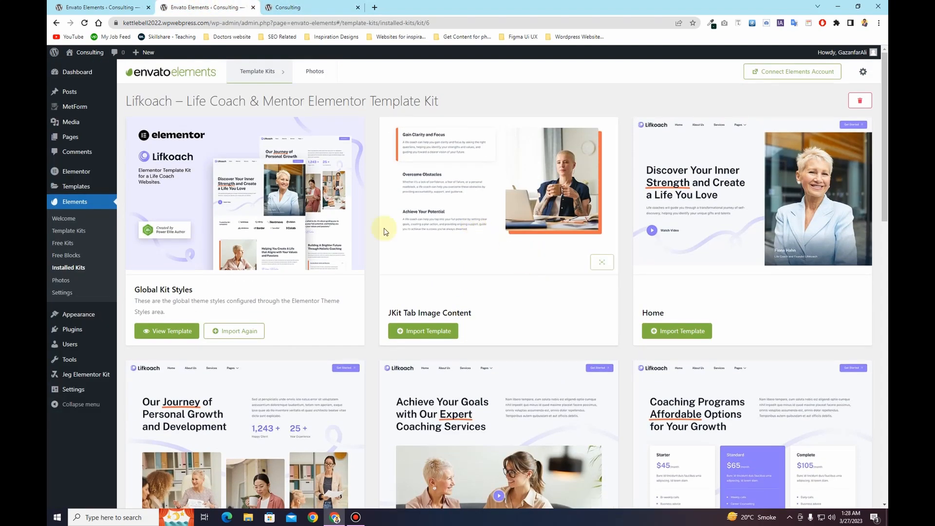
Upload, install and activate the elementor-pro.3.11.7 plugin ZIP from the Downloads "Compressed" folder, and dismiss the MetForm Pro notice
{"action": "mouse_move", "coordinate": [101, 336]}
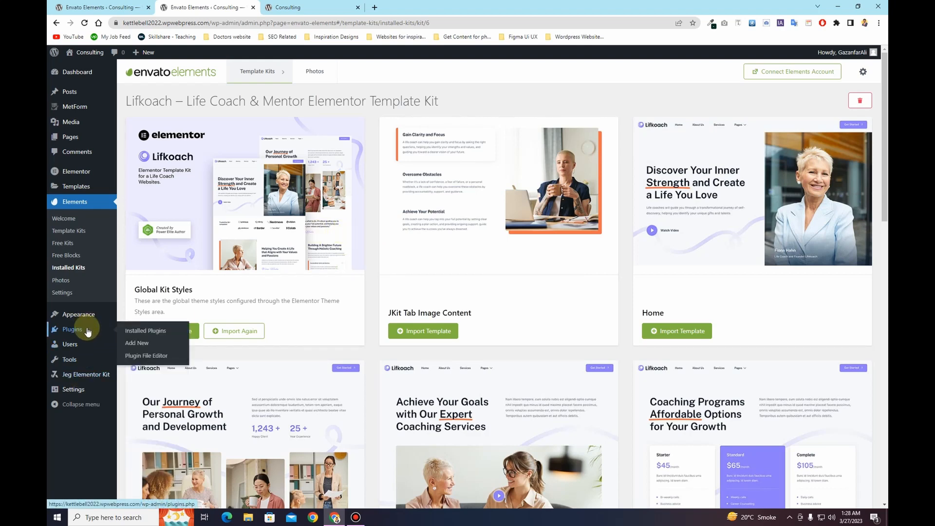
{"action": "left_click", "coordinate": [88, 331]}
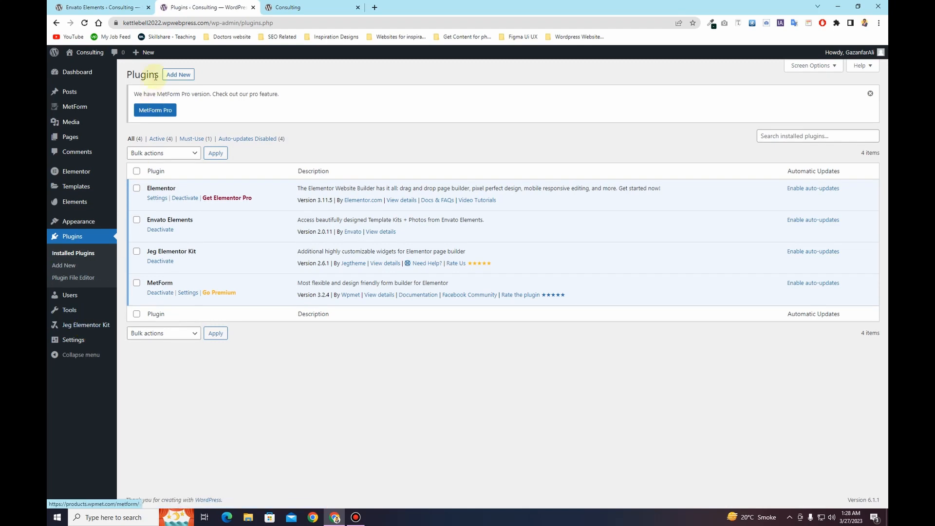
{"action": "left_click", "coordinate": [185, 76]}
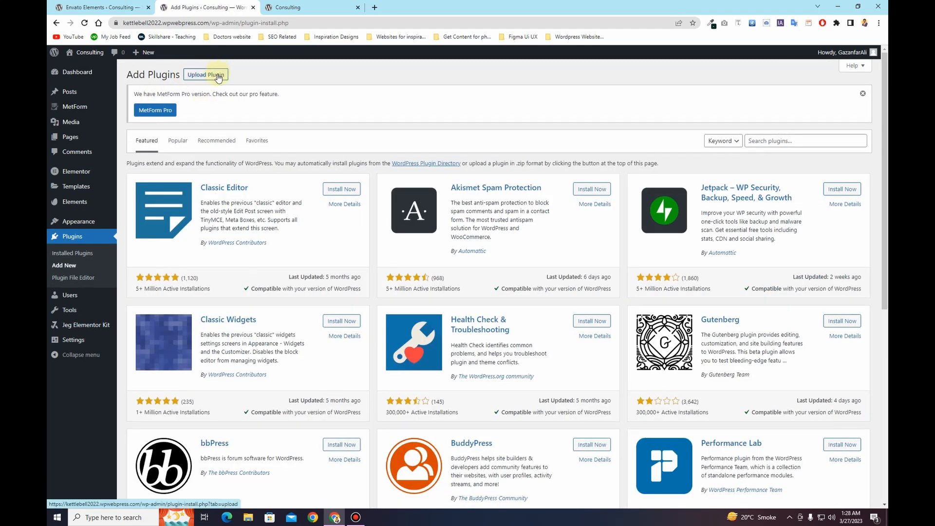
{"action": "left_click", "coordinate": [217, 77]}
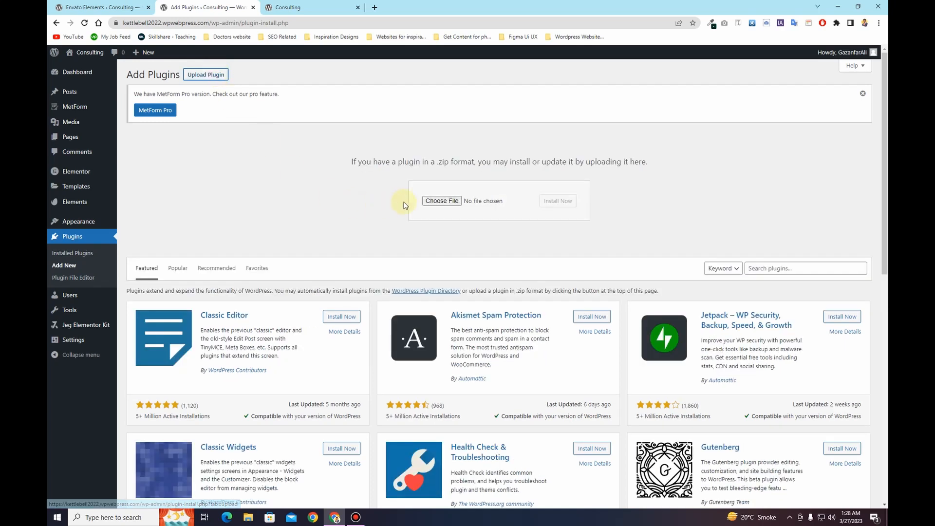
{"action": "left_click", "coordinate": [442, 201]}
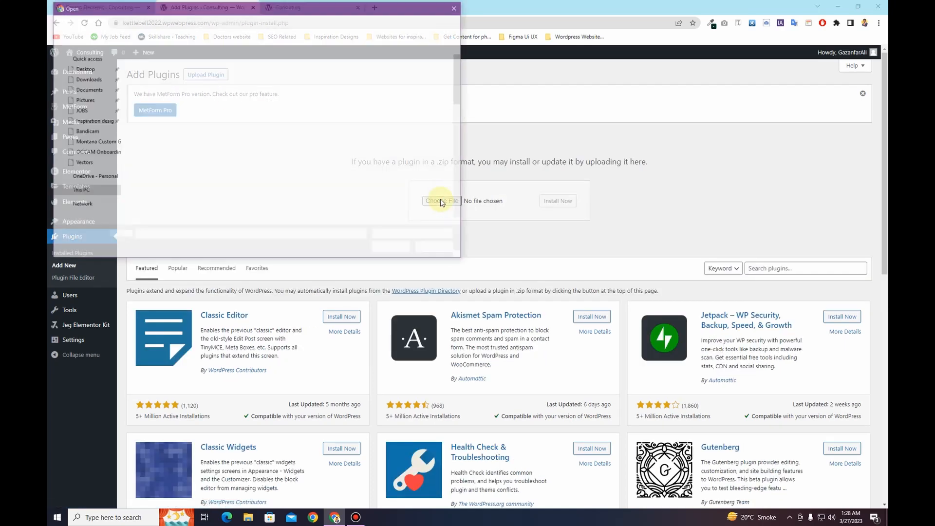
{"action": "double_click", "coordinate": [175, 65]}
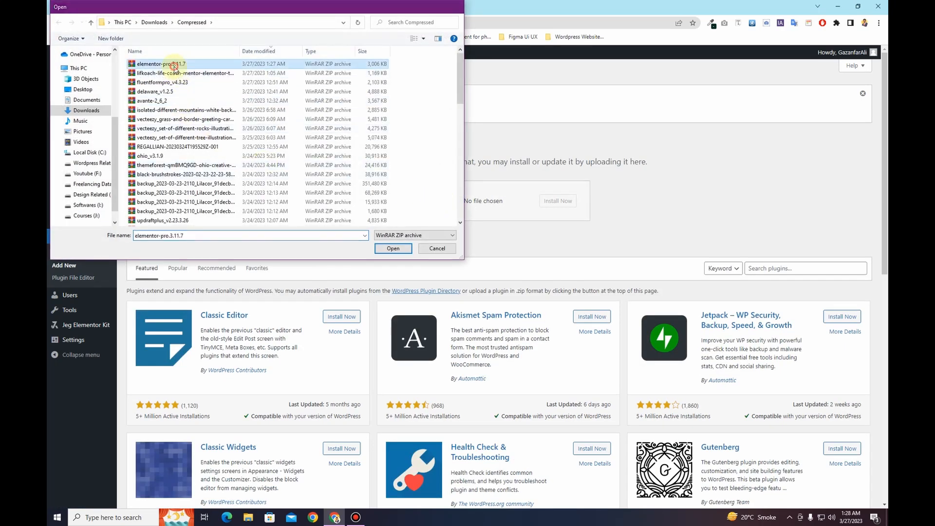
{"action": "left_click", "coordinate": [557, 204]}
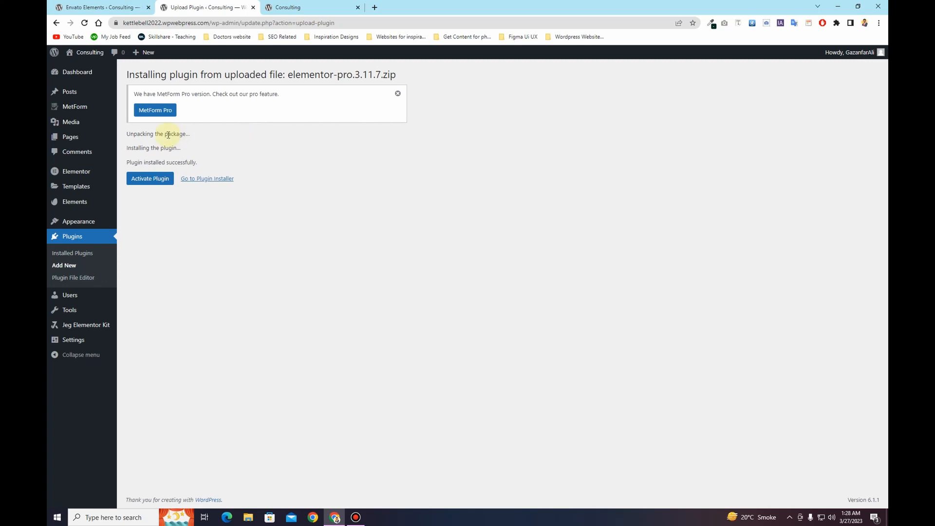
{"action": "left_click", "coordinate": [144, 182]}
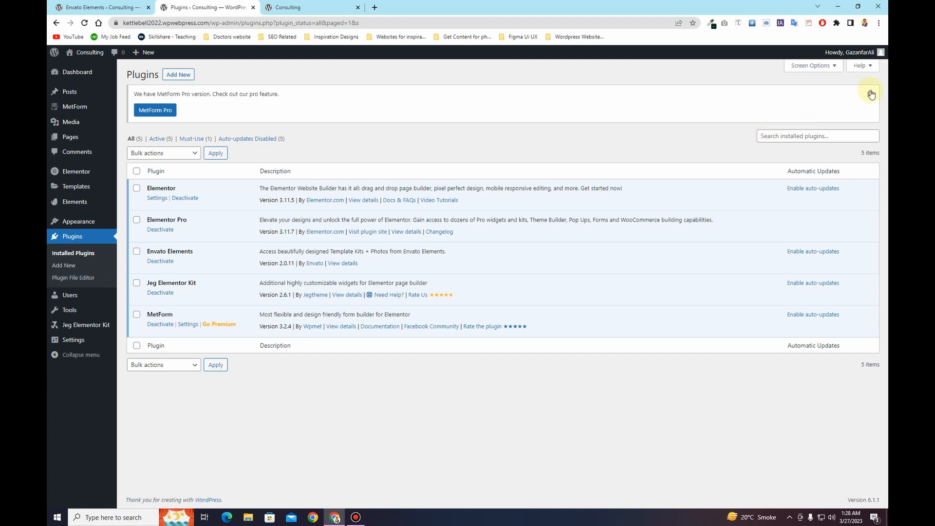
{"action": "left_click", "coordinate": [871, 94]}
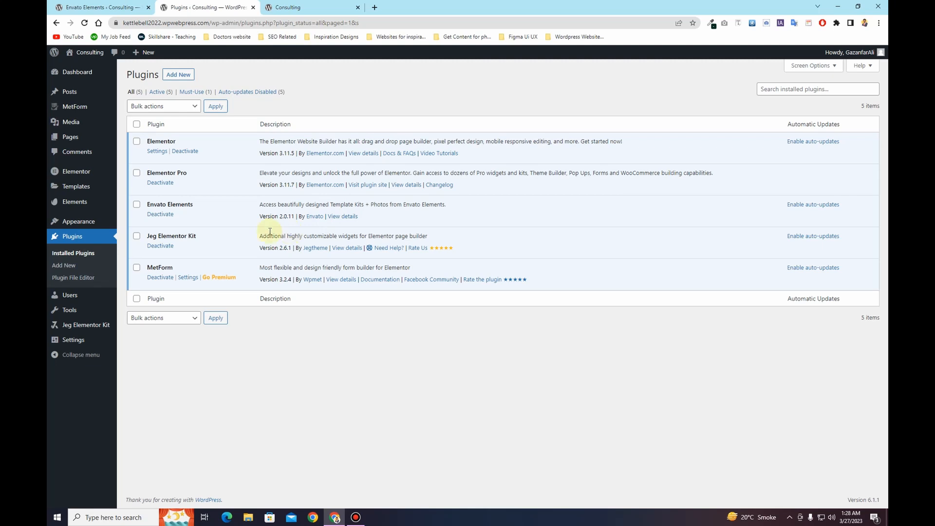
{"action": "left_click_drag", "start_coordinate": [188, 174], "coordinate": [146, 174]}
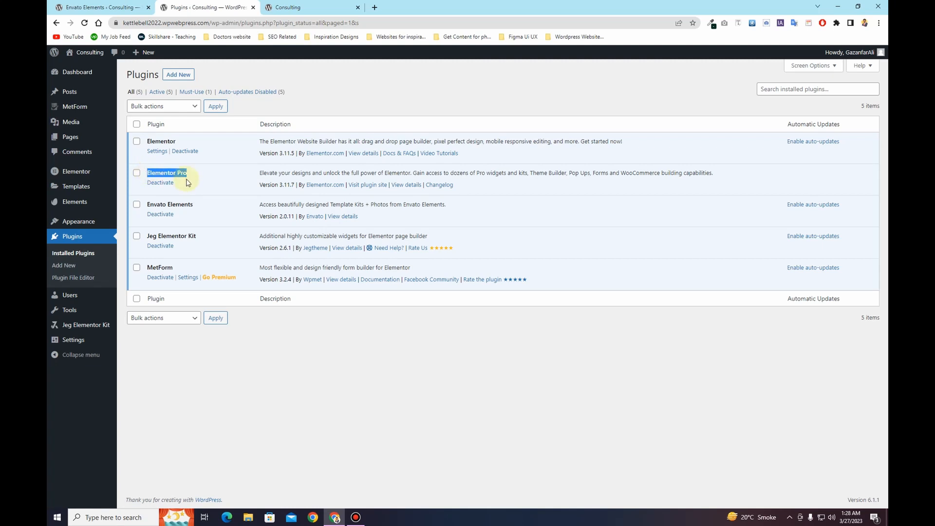
{"action": "left_click", "coordinate": [208, 180]}
Open the installed Lifkoach template kit and look through all its templates to see which pages the site needs
{"action": "mouse_move", "coordinate": [102, 201]}
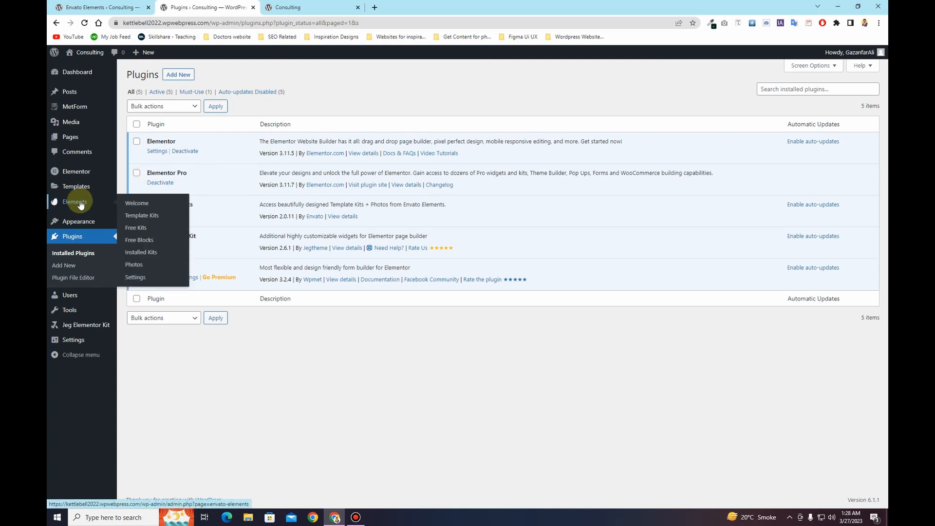
{"action": "left_click", "coordinate": [141, 253]}
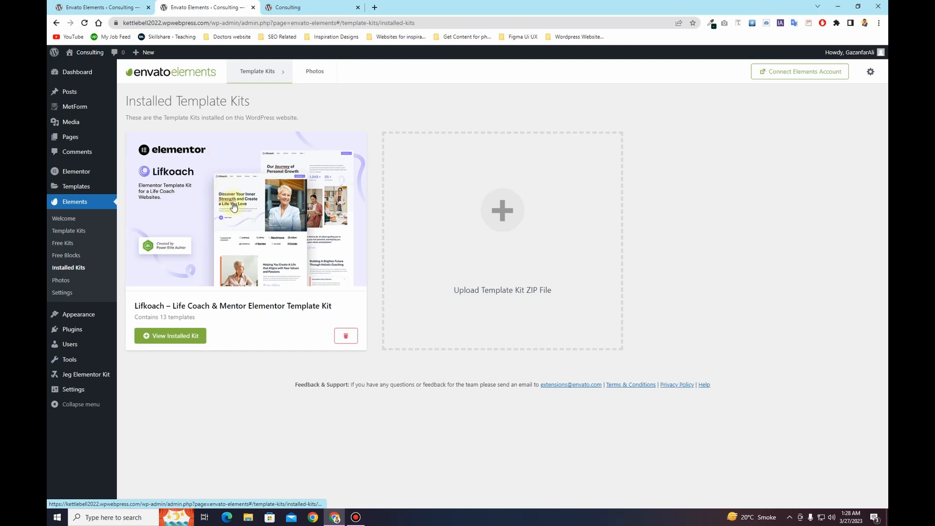
{"action": "left_click", "coordinate": [234, 206]}
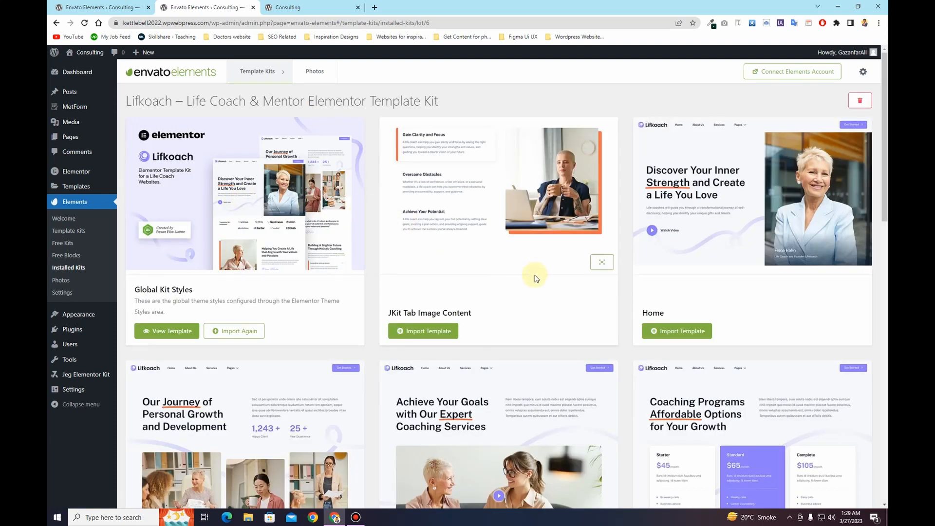
{"action": "scroll", "coordinate": [536, 276], "scroll_direction": "down", "scroll_amount": 5}
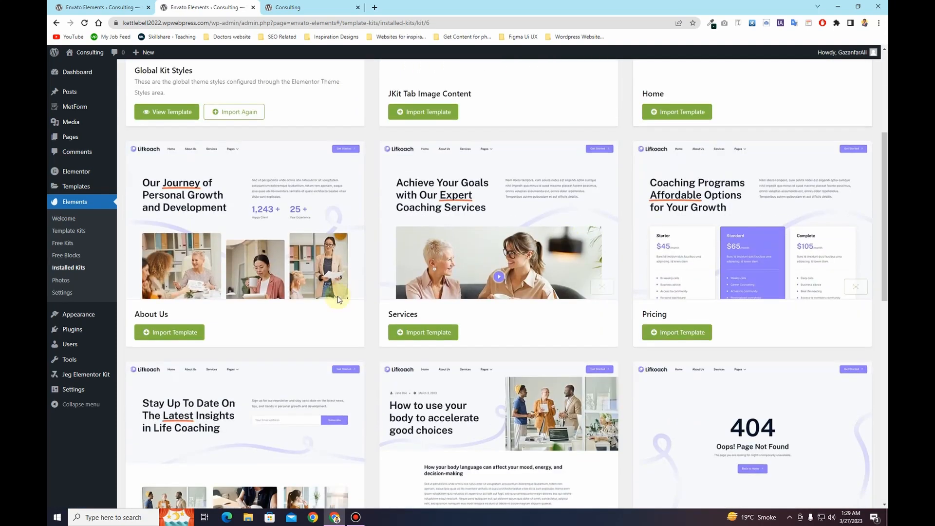
{"action": "scroll", "coordinate": [512, 307], "scroll_direction": "down", "scroll_amount": 5}
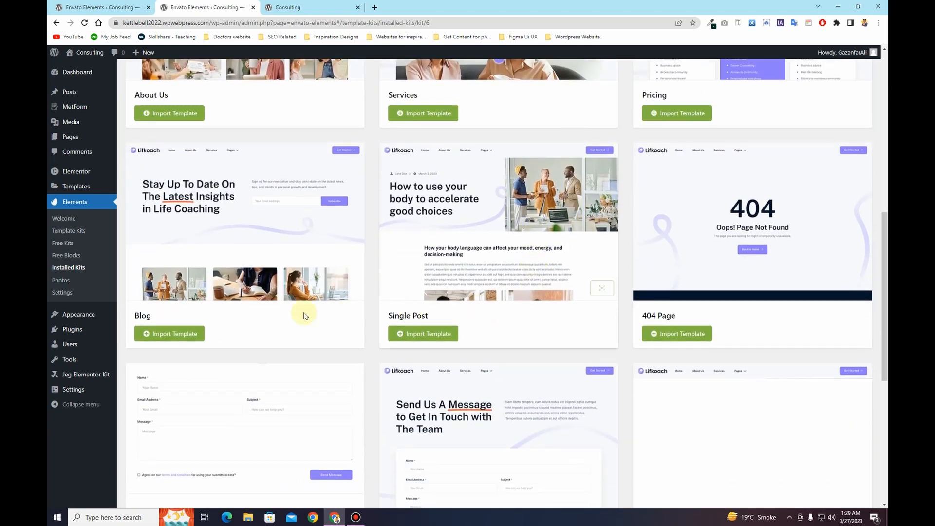
{"action": "scroll", "coordinate": [665, 316], "scroll_direction": "down", "scroll_amount": 2}
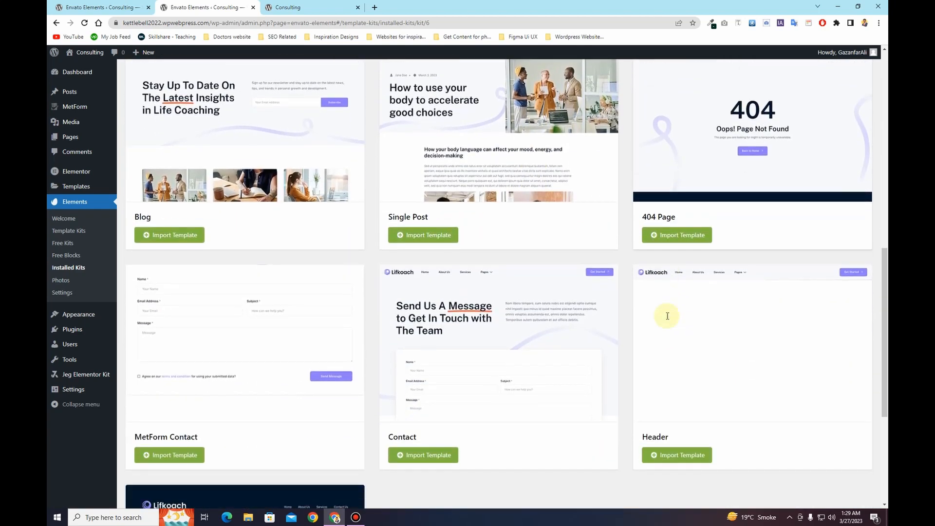
{"action": "scroll", "coordinate": [668, 316], "scroll_direction": "down", "scroll_amount": 1}
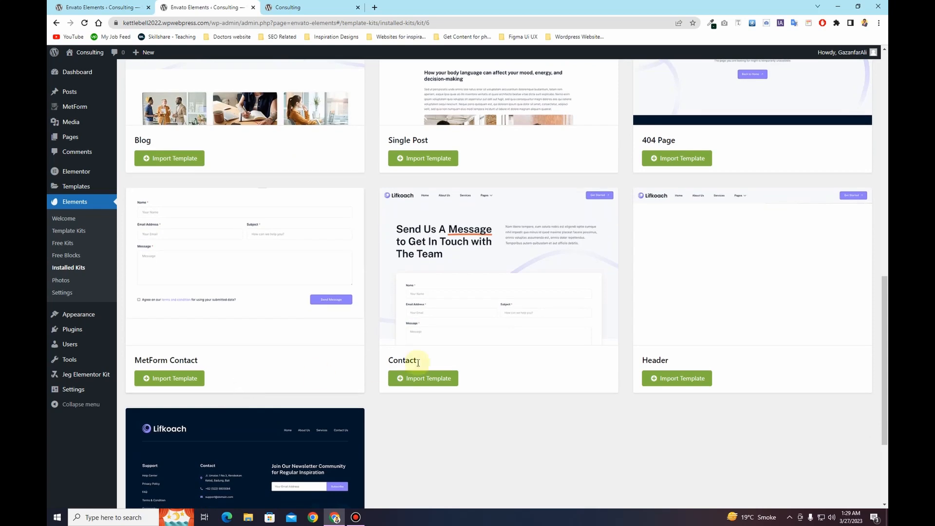
{"action": "scroll", "coordinate": [455, 367], "scroll_direction": "down", "scroll_amount": 2}
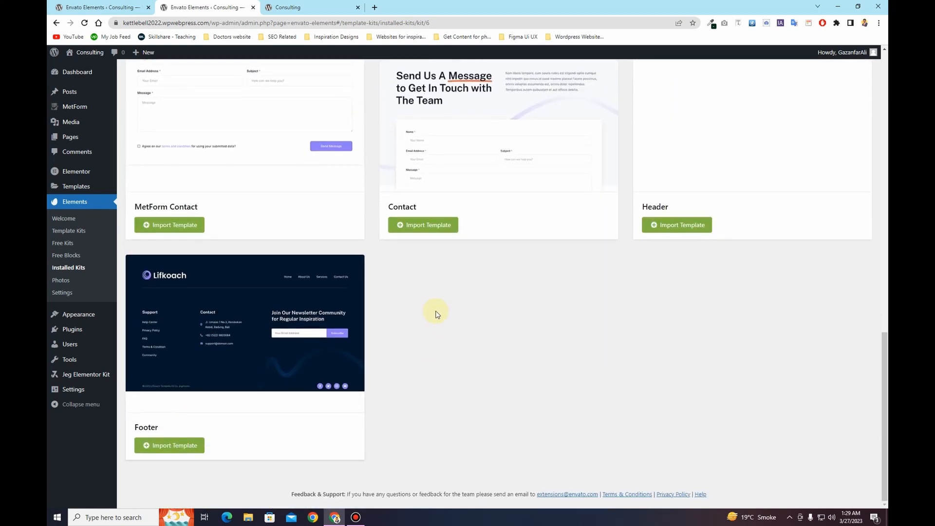
{"action": "scroll", "coordinate": [435, 313], "scroll_direction": "up", "scroll_amount": 4}
{"action": "scroll", "coordinate": [436, 314], "scroll_direction": "down", "scroll_amount": 5}
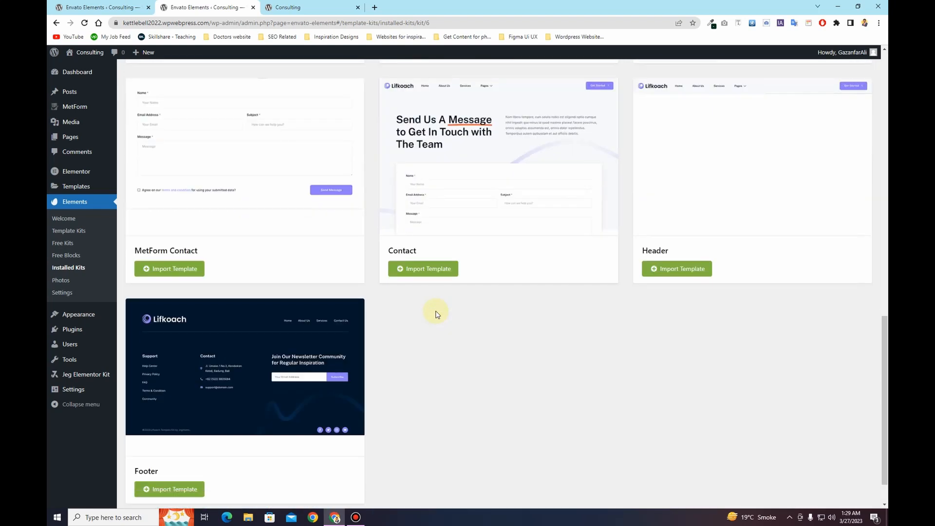
{"action": "scroll", "coordinate": [437, 315], "scroll_direction": "up", "scroll_amount": 3}
{"action": "scroll", "coordinate": [436, 314], "scroll_direction": "up", "scroll_amount": 8}
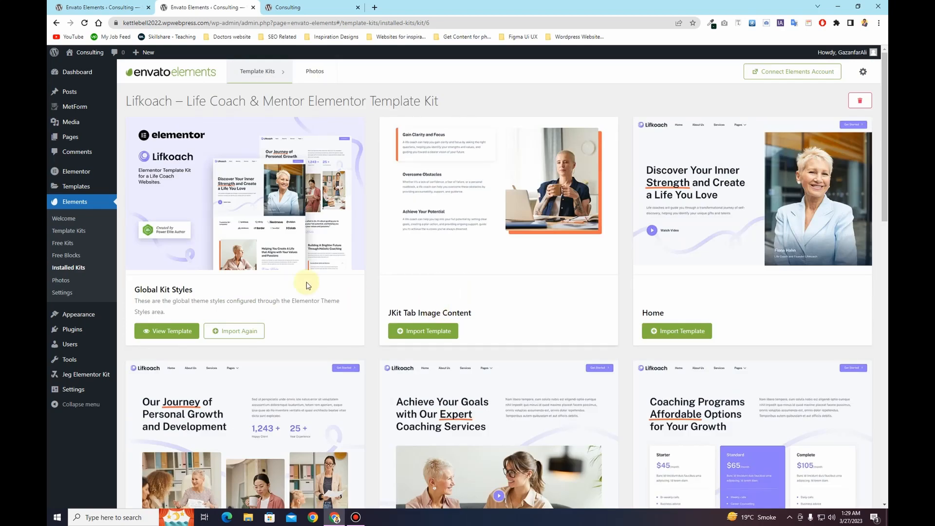
Open the site's pages list in a new tab, move the Privacy Policy and Sample Page to the trash, and empty the trash
{"action": "mouse_move", "coordinate": [75, 142]}
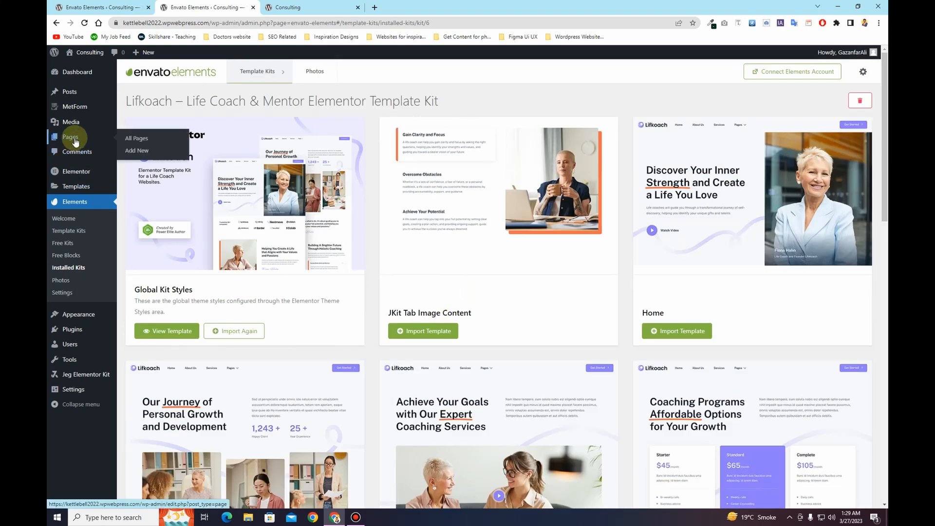
{"action": "left_click", "coordinate": [75, 142], "text": "ctrl"}
{"action": "left_click", "coordinate": [297, 8]}
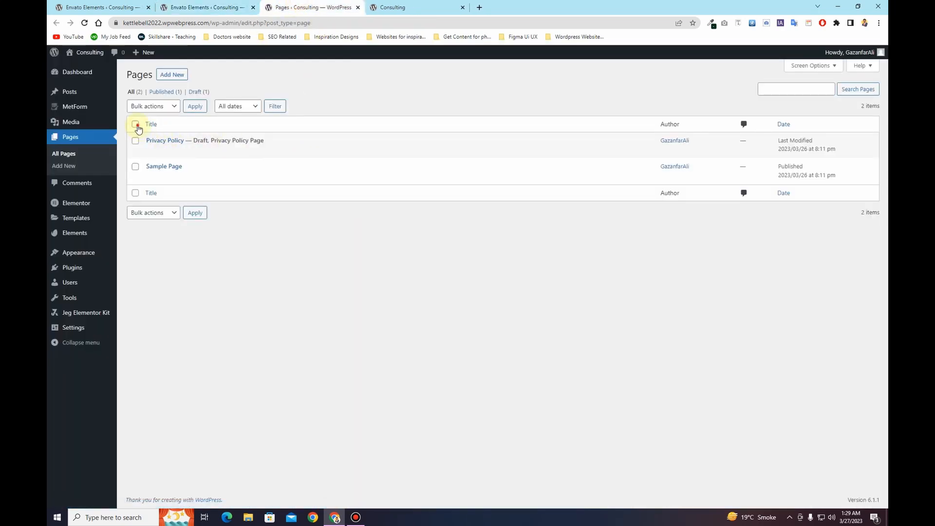
{"action": "left_click", "coordinate": [135, 124]}
{"action": "left_click", "coordinate": [152, 106]}
{"action": "left_click", "coordinate": [155, 135]}
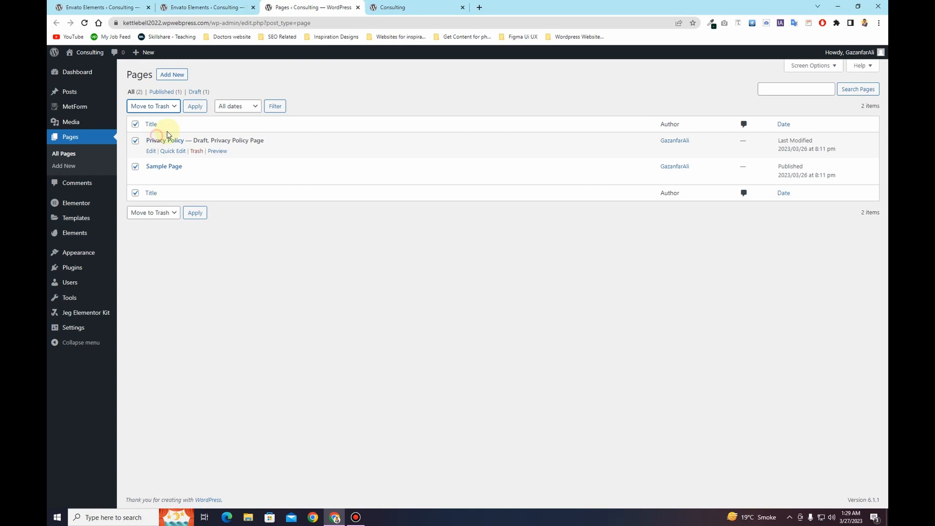
{"action": "left_click", "coordinate": [196, 108]}
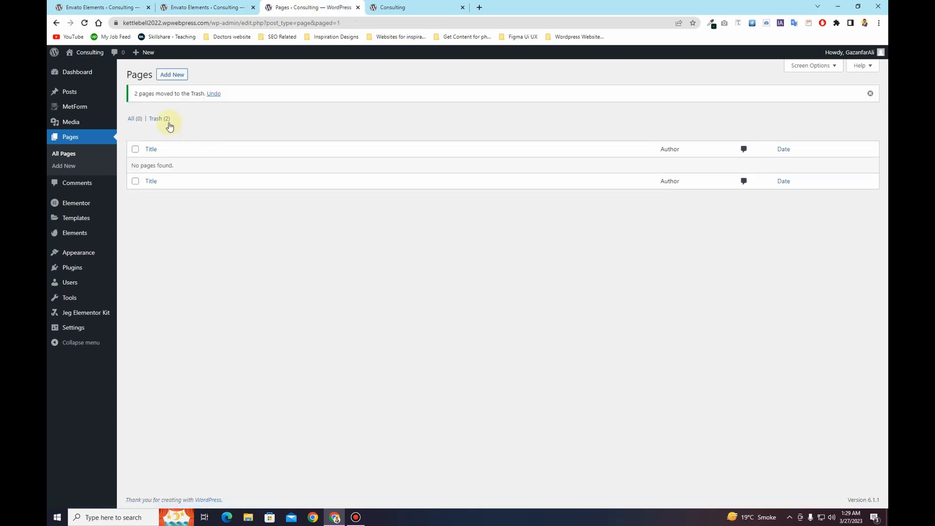
{"action": "left_click", "coordinate": [157, 119]}
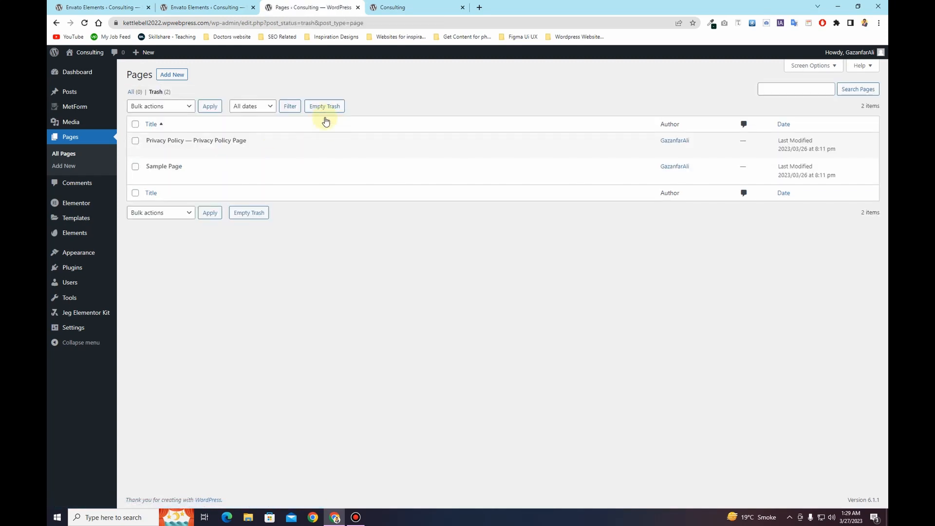
{"action": "left_click", "coordinate": [321, 107]}
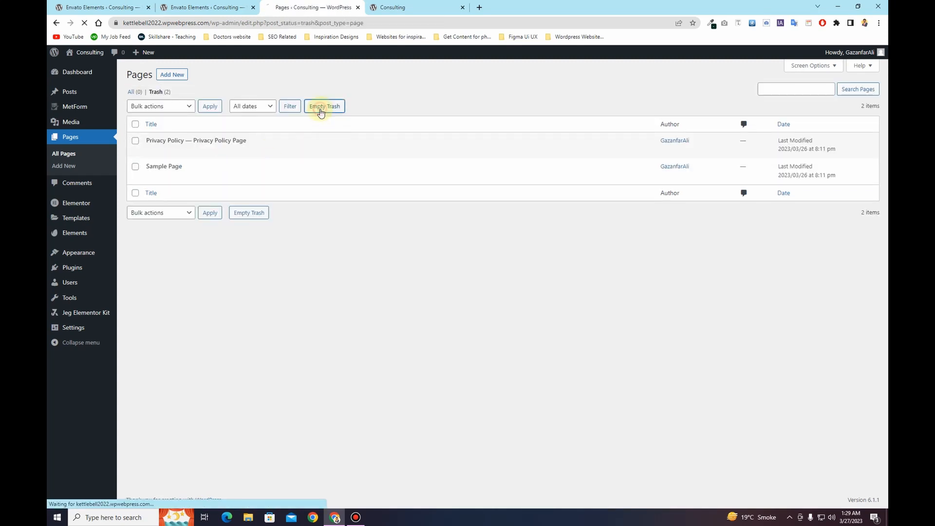
Create and publish a new page titled Home using the Elementor Full Width template
{"action": "left_click", "coordinate": [181, 75]}
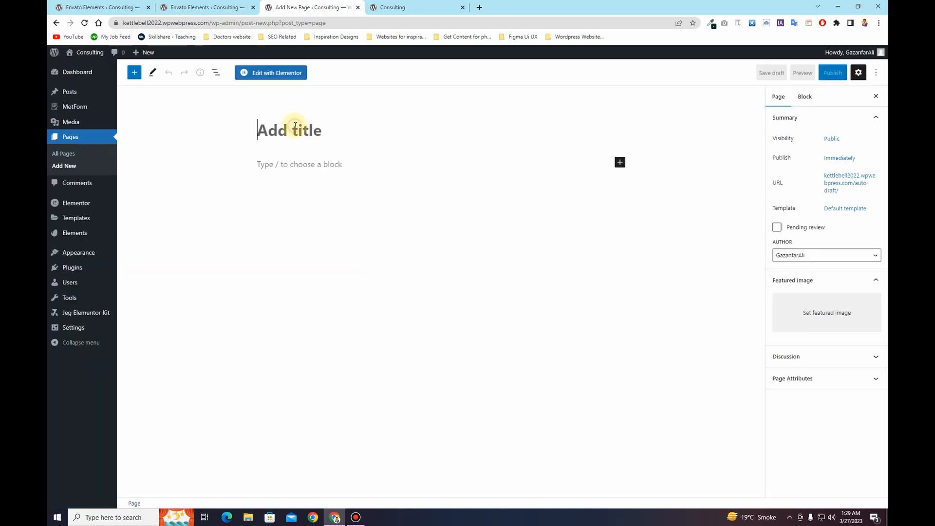
{"action": "type", "text": "Home"}
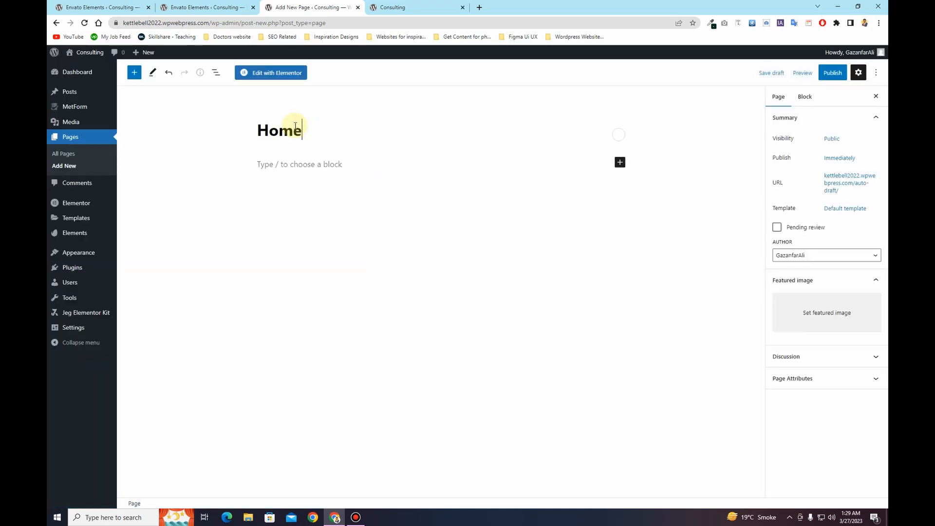
{"action": "left_click", "coordinate": [853, 210]}
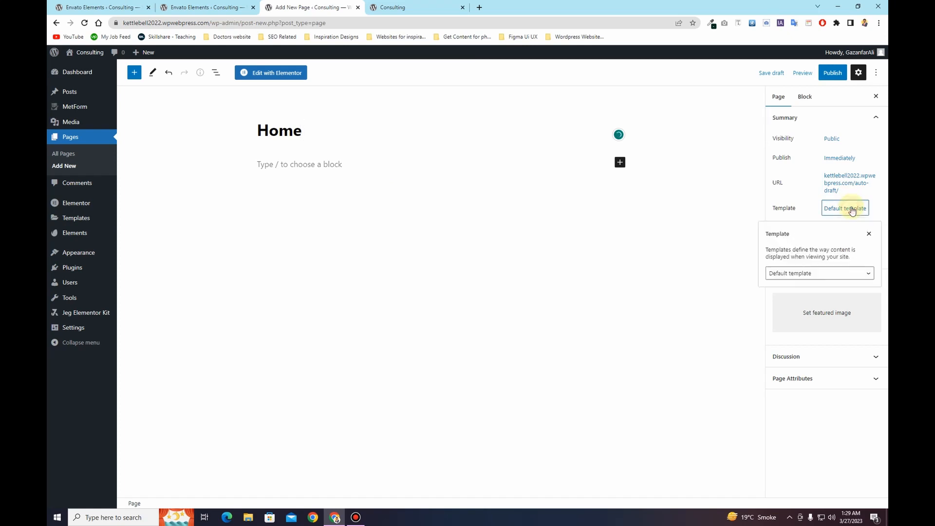
{"action": "left_click", "coordinate": [794, 274]}
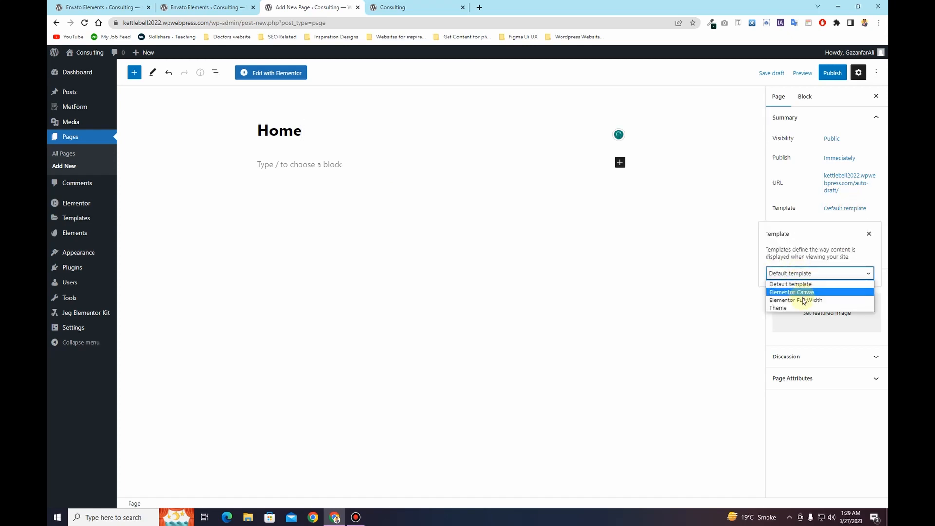
{"action": "left_click", "coordinate": [804, 300]}
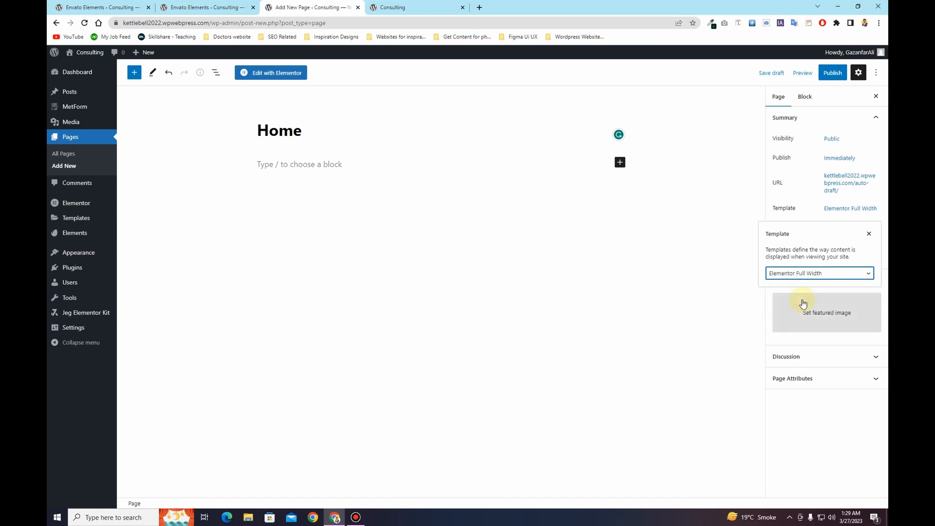
{"action": "left_click", "coordinate": [833, 73]}
{"action": "left_click", "coordinate": [804, 72]}
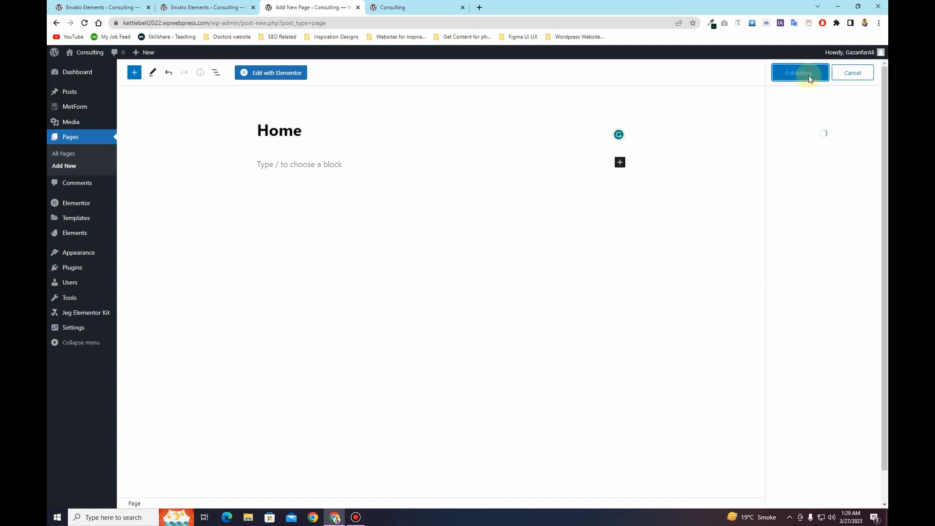
{"action": "left_click", "coordinate": [873, 74]}
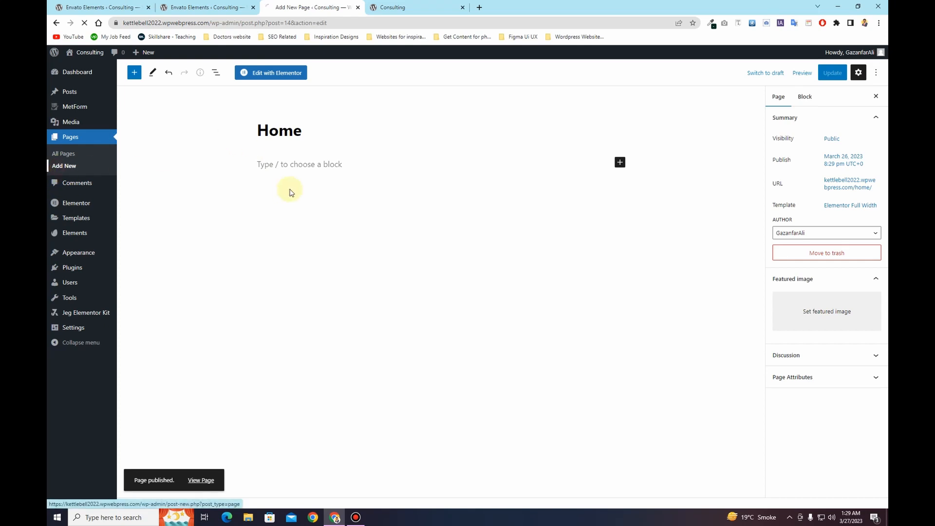
Check the kit's template list for the next page, then create and publish an About Us page with the Elementor Full Width template
{"action": "left_click", "coordinate": [207, 7]}
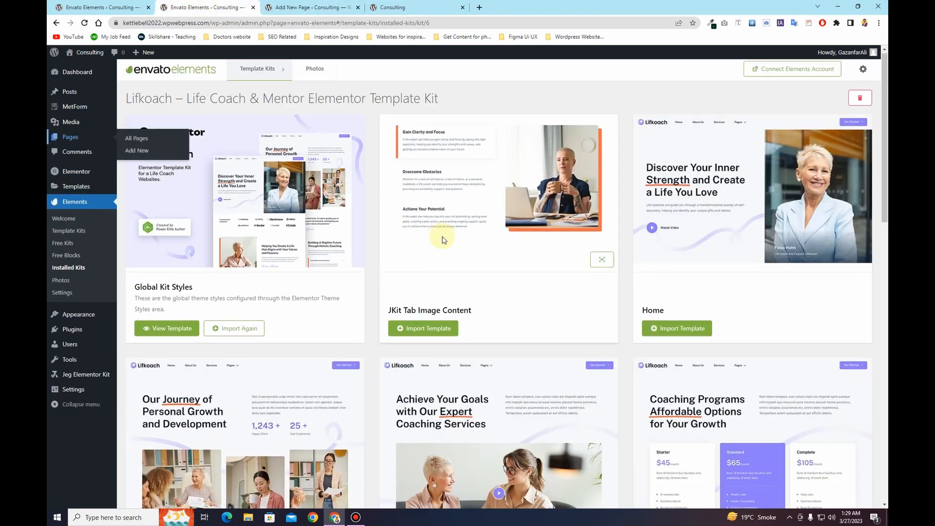
{"action": "scroll", "coordinate": [272, 244], "scroll_direction": "down", "scroll_amount": 6}
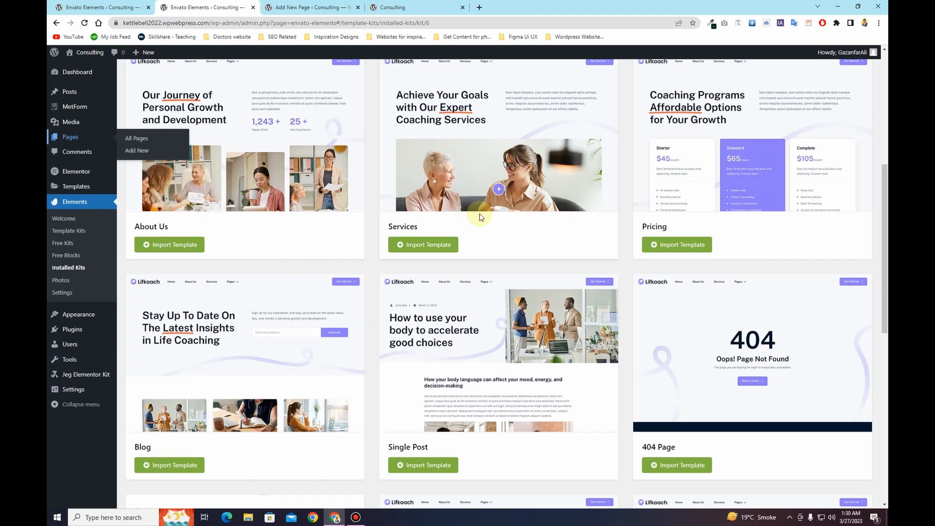
{"action": "left_click", "coordinate": [330, 4]}
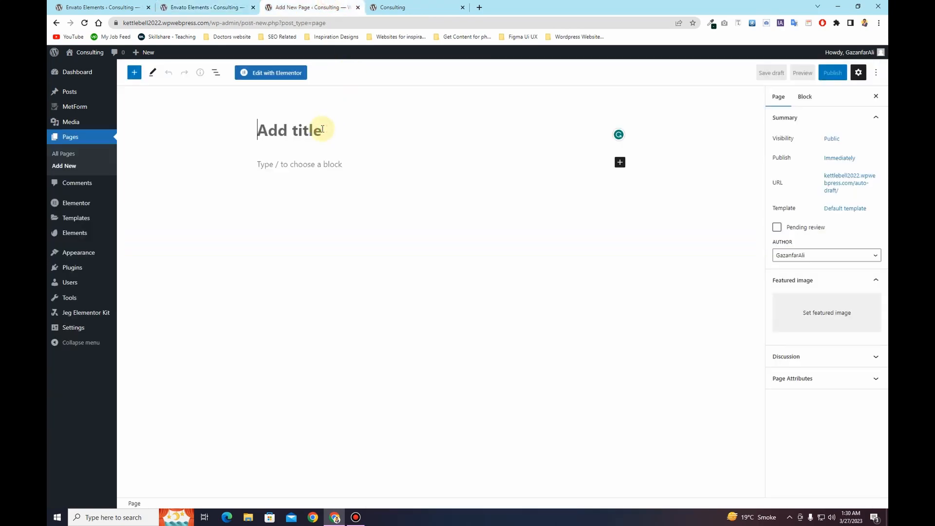
{"action": "type", "text": "About Us"}
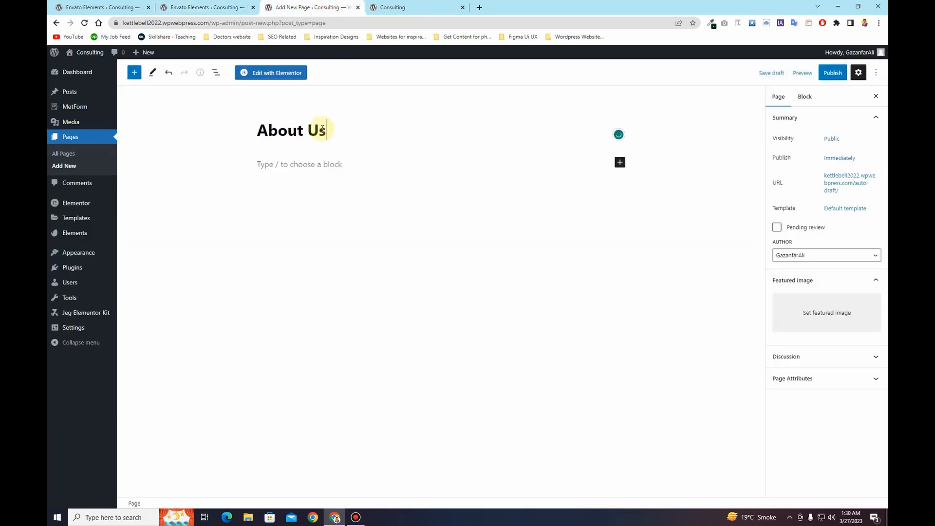
{"action": "left_click", "coordinate": [845, 208]}
{"action": "left_click", "coordinate": [820, 273]}
{"action": "left_click", "coordinate": [817, 290]}
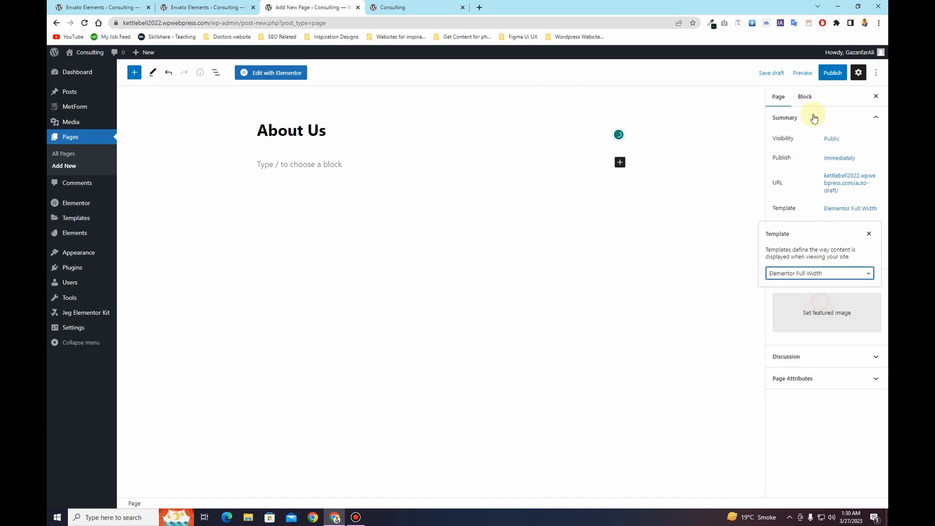
{"action": "left_click", "coordinate": [832, 72]}
{"action": "left_click", "coordinate": [801, 73]}
Add a new page titled Services, set its template to Elementor Full Width, and publish it
{"action": "left_click", "coordinate": [64, 166]}
{"action": "left_click", "coordinate": [274, 136]}
{"action": "type", "text": "S"}
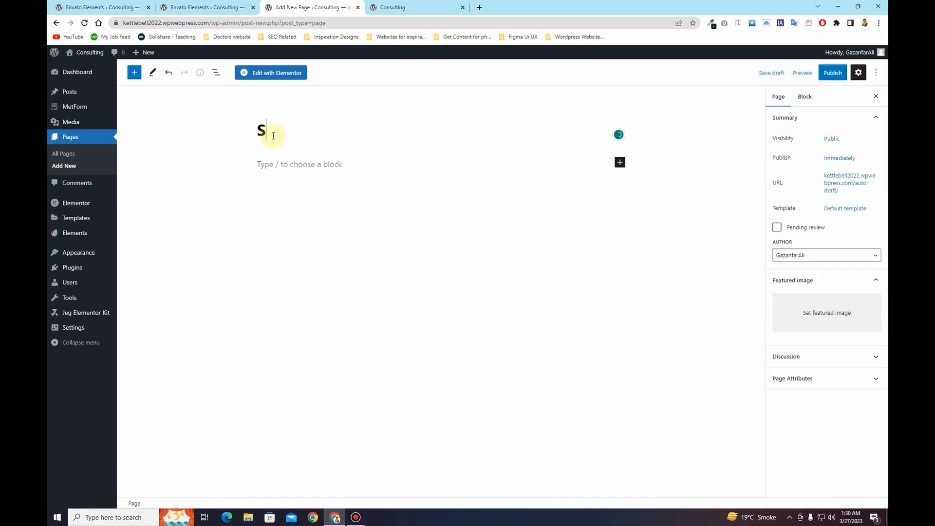
{"action": "type", "text": "ervices"}
{"action": "left_click", "coordinate": [845, 208]}
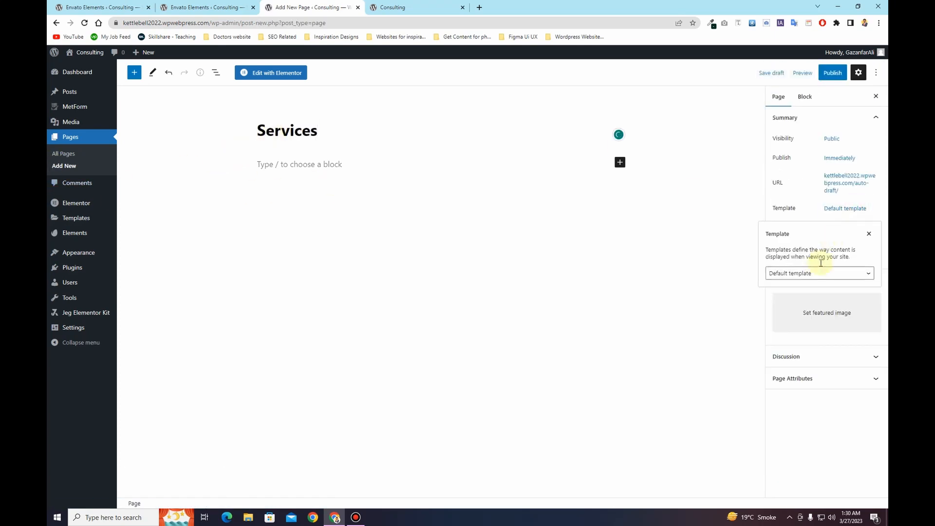
{"action": "left_click", "coordinate": [820, 273]}
{"action": "left_click", "coordinate": [808, 298]}
{"action": "left_click", "coordinate": [833, 73]}
{"action": "left_click", "coordinate": [800, 72]}
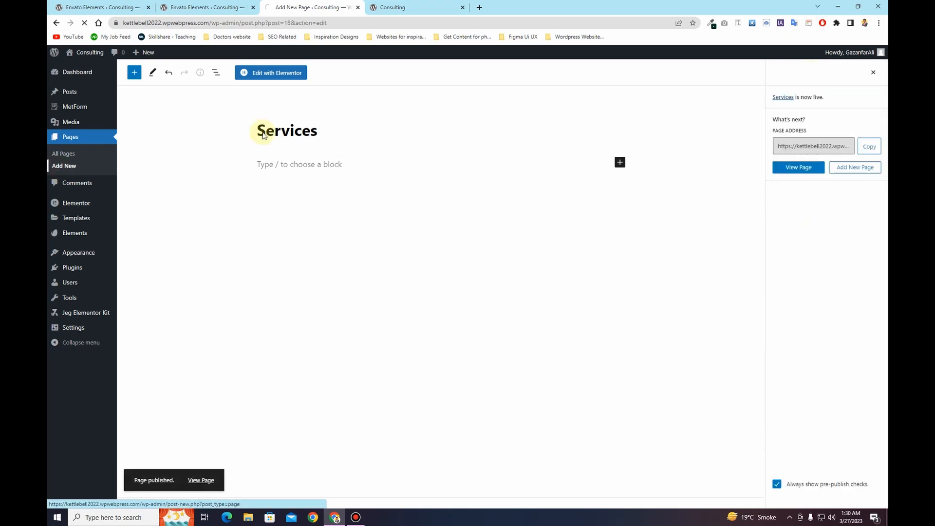
Title another new page Pricing, assign it the Elementor Full Width template, and publish it
{"action": "type", "text": "Pric"}
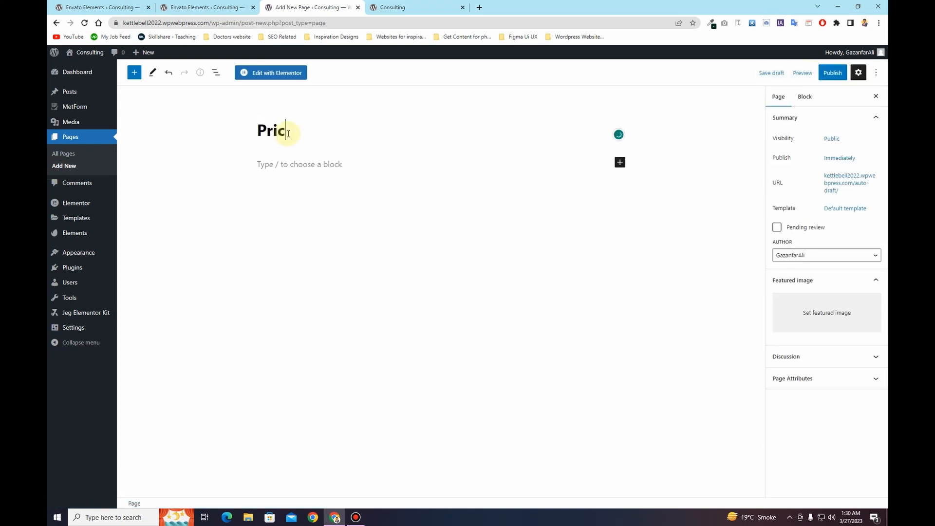
{"action": "type", "text": "ing"}
{"action": "left_click", "coordinate": [845, 208]}
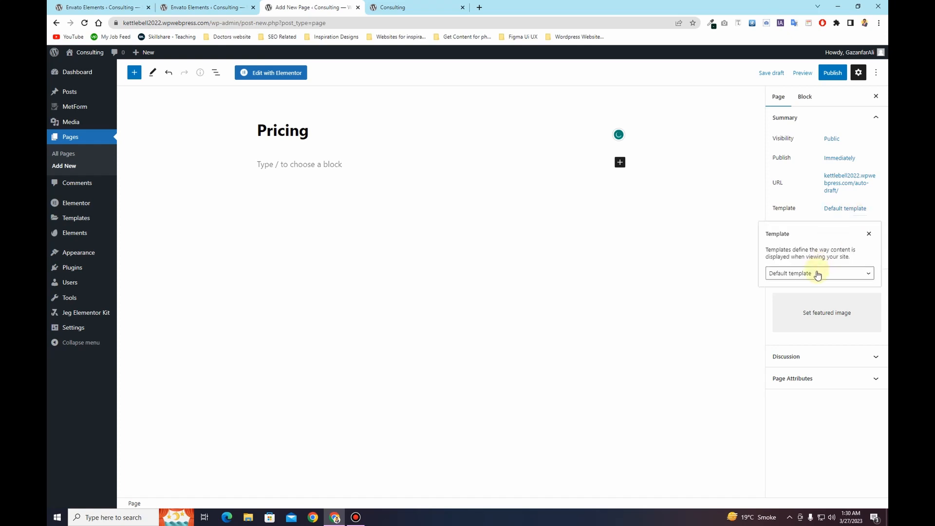
{"action": "left_click", "coordinate": [818, 274]}
{"action": "left_click", "coordinate": [800, 298]}
{"action": "left_click", "coordinate": [833, 72]}
{"action": "left_click", "coordinate": [800, 72]}
Check the remaining templates in the Lifkoach kit, then publish the new page titled Contact
{"action": "left_click", "coordinate": [207, 7]}
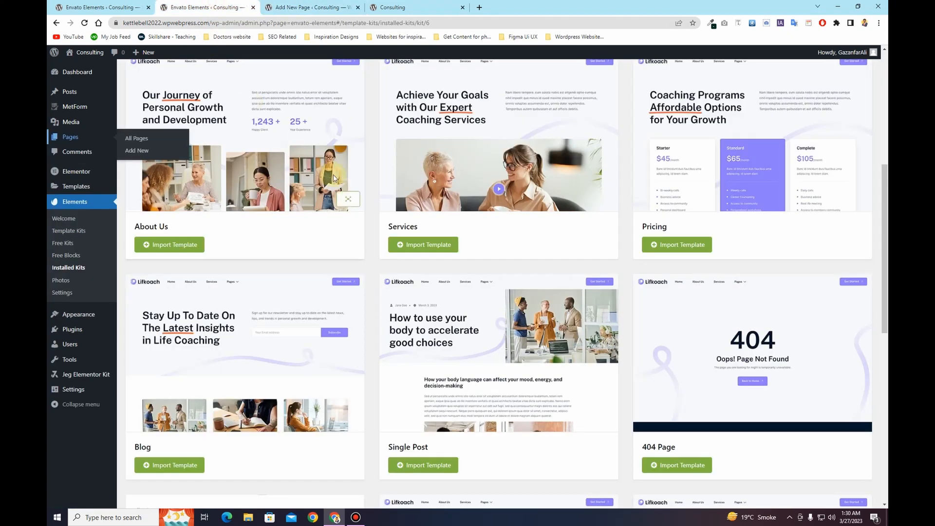
{"action": "scroll", "coordinate": [341, 209], "scroll_direction": "down", "scroll_amount": 3}
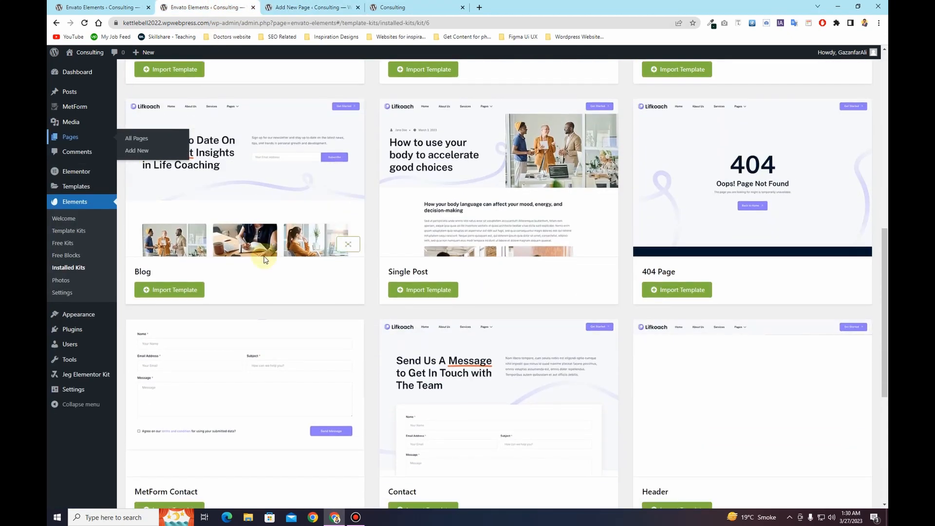
{"action": "scroll", "coordinate": [265, 260], "scroll_direction": "down", "scroll_amount": 5}
{"action": "left_click", "coordinate": [801, 73]}
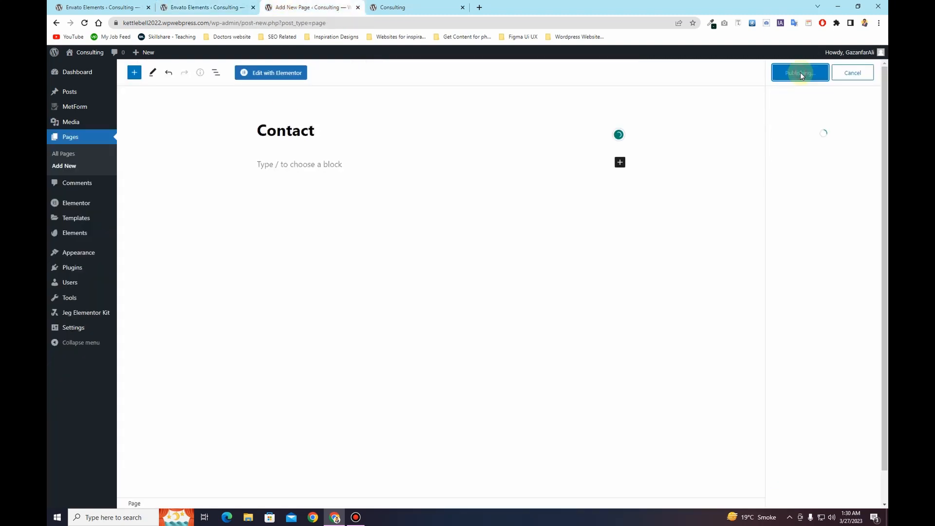
Open the list of all pages, then examine what the live site's front page displays
{"action": "left_click", "coordinate": [63, 153]}
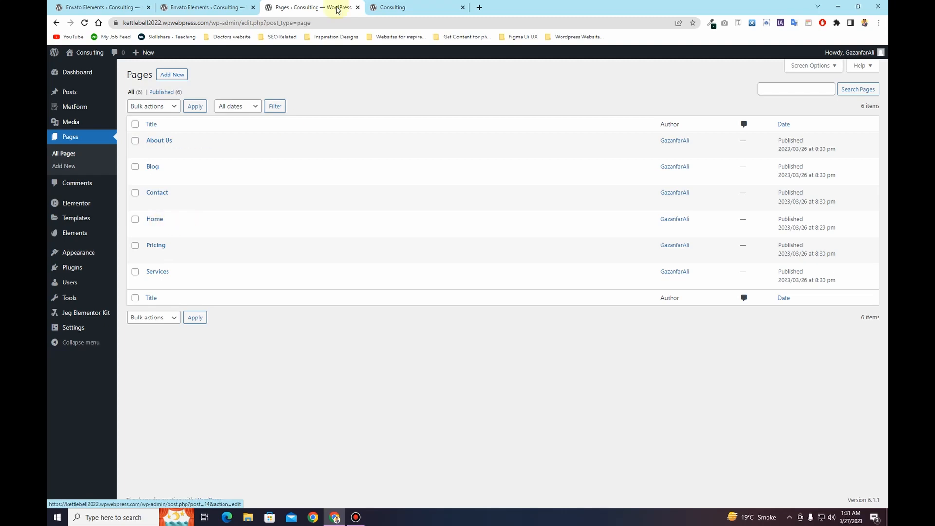
{"action": "left_click", "coordinate": [411, 6]}
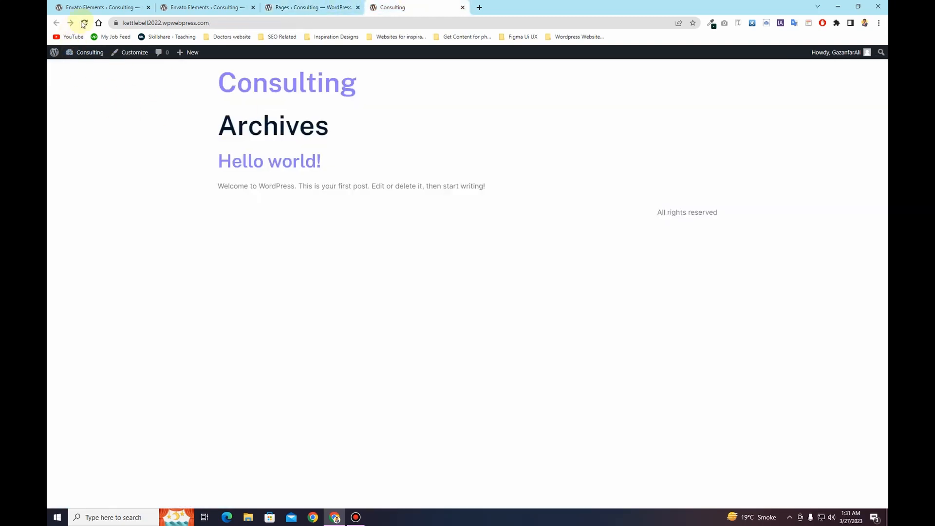
{"action": "left_click", "coordinate": [90, 52]}
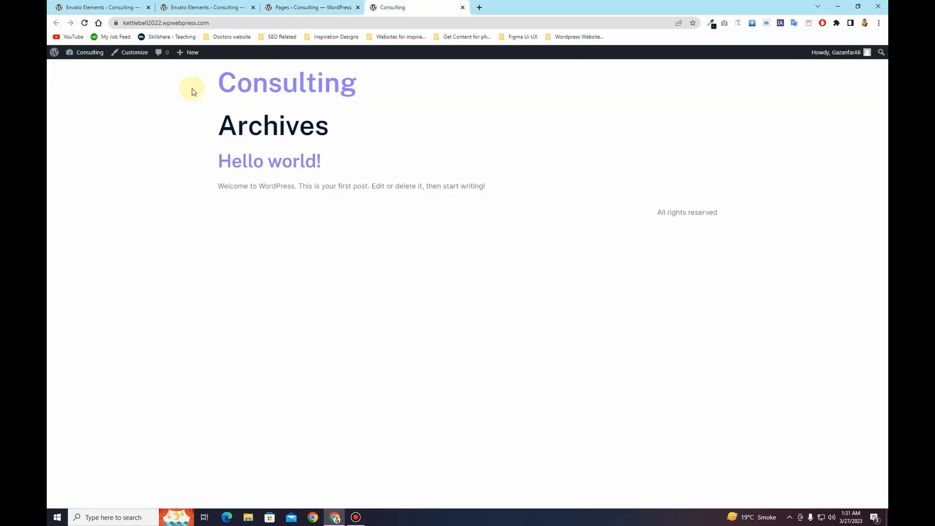
{"action": "left_click_drag", "start_coordinate": [192, 90], "coordinate": [531, 183]}
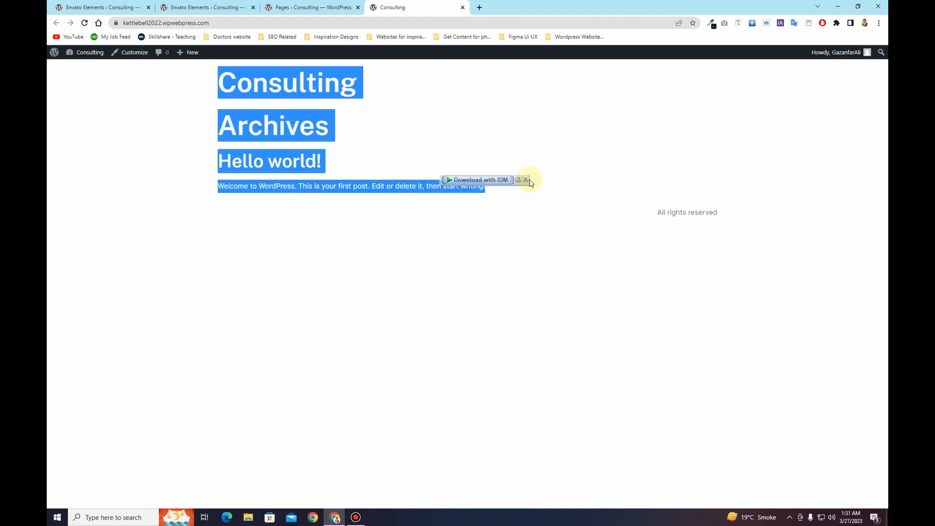
{"action": "left_click", "coordinate": [470, 207]}
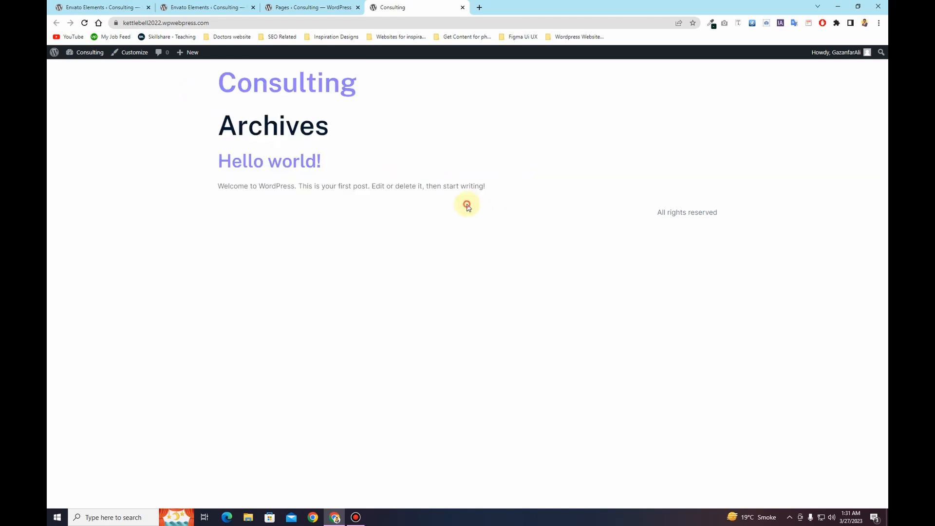
In the Reading settings, make the homepage a static page, choose Home as that page, and save the change
{"action": "left_click", "coordinate": [326, 4]}
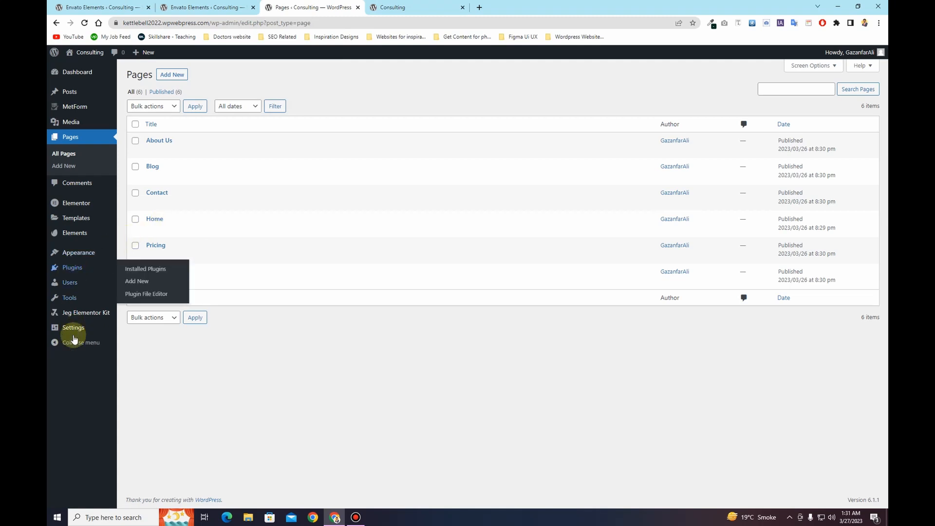
{"action": "mouse_move", "coordinate": [68, 329]}
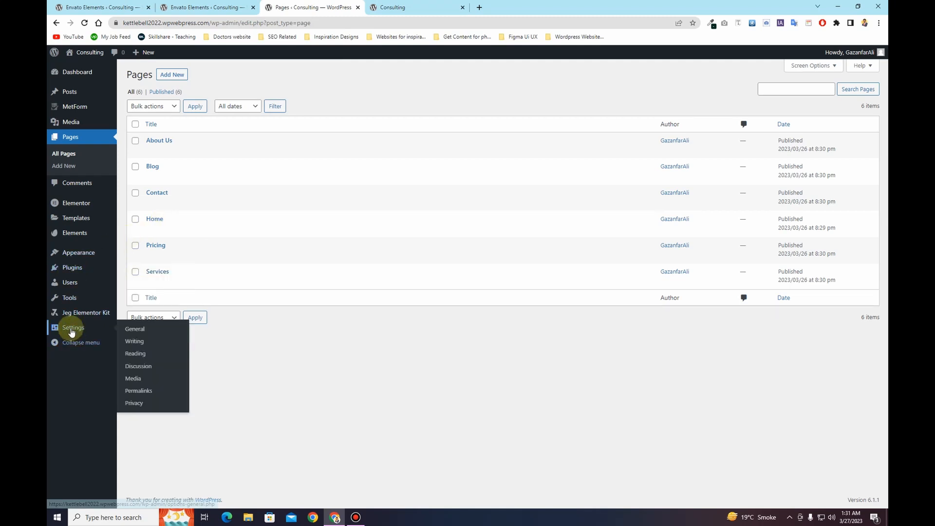
{"action": "left_click", "coordinate": [140, 353]}
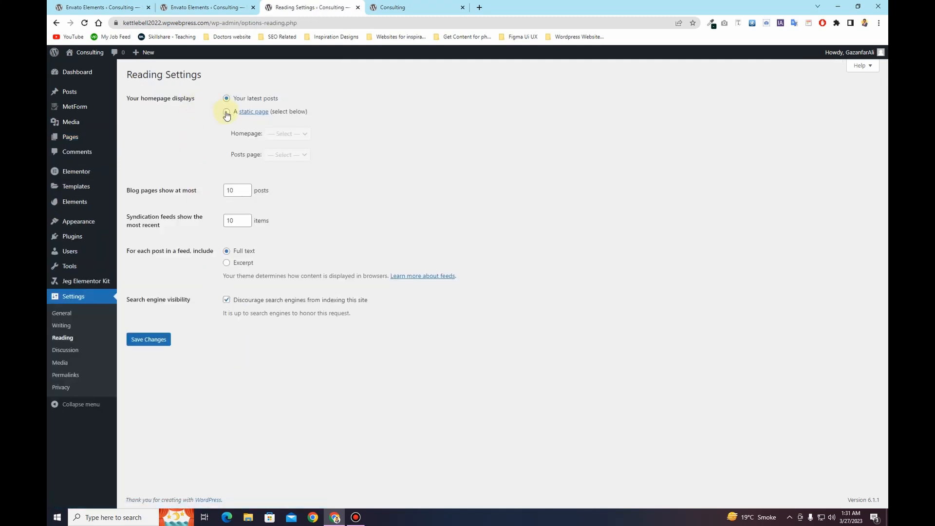
{"action": "left_click", "coordinate": [226, 112]}
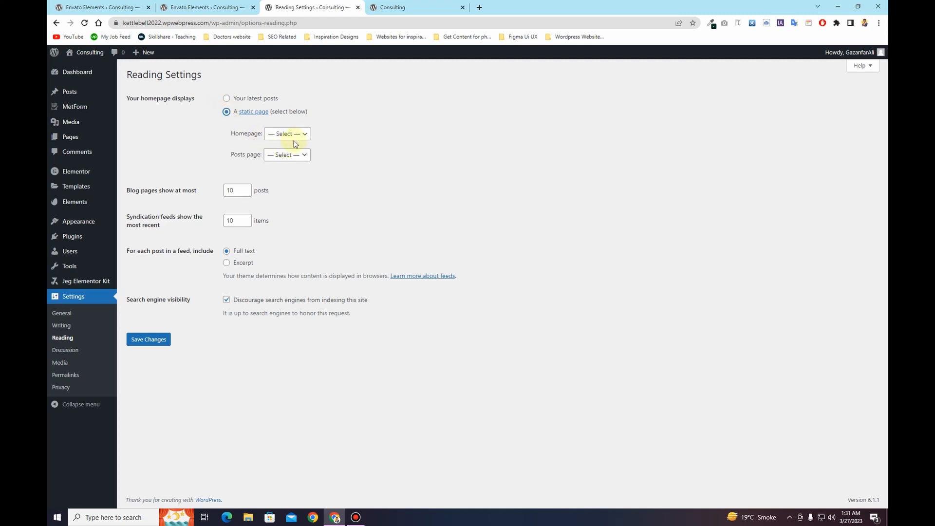
{"action": "left_click", "coordinate": [301, 134]}
{"action": "left_click", "coordinate": [295, 185]}
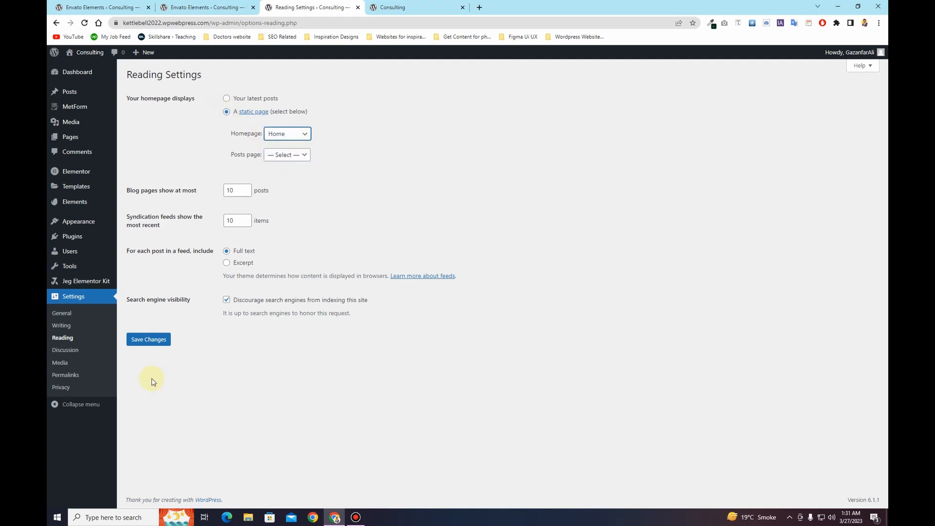
{"action": "left_click", "coordinate": [150, 343]}
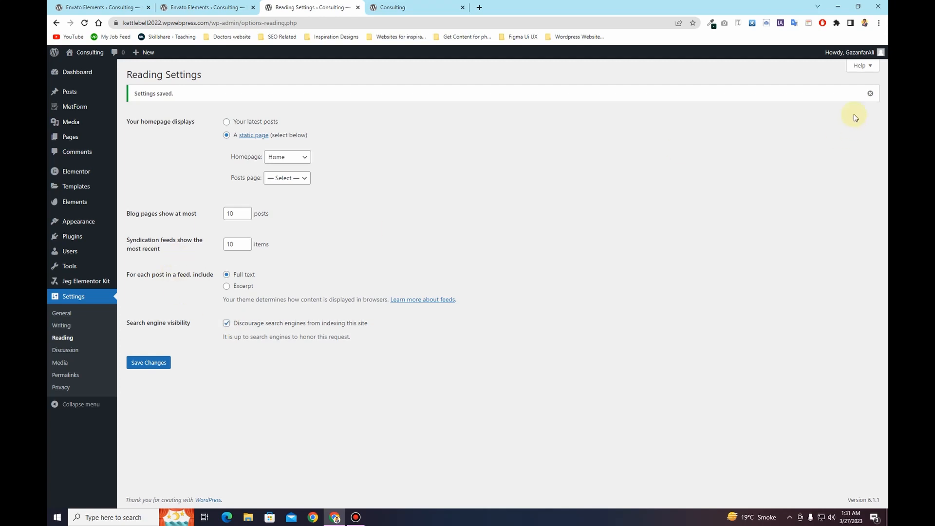
{"action": "left_click", "coordinate": [873, 92]}
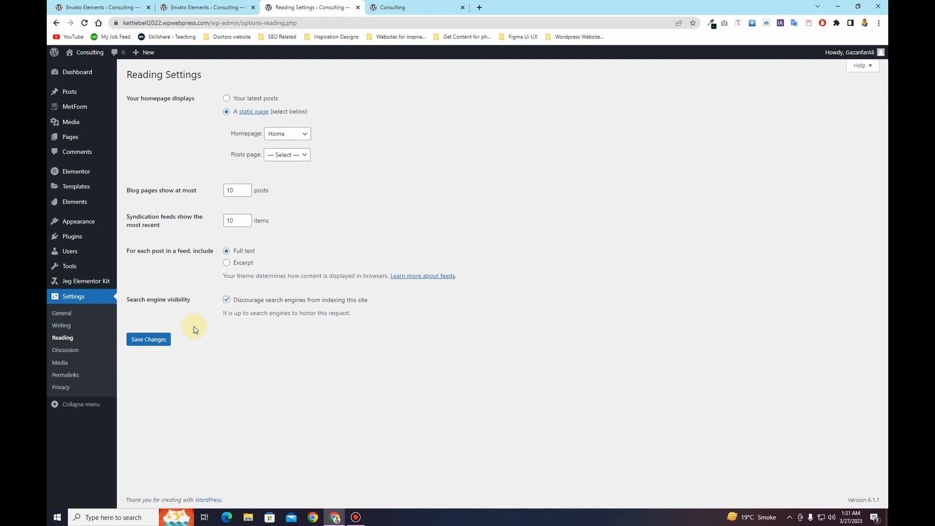
Turn off discouraging search engines from indexing the site, save the settings, and reload the live homepage to check it
{"action": "left_click", "coordinate": [227, 300]}
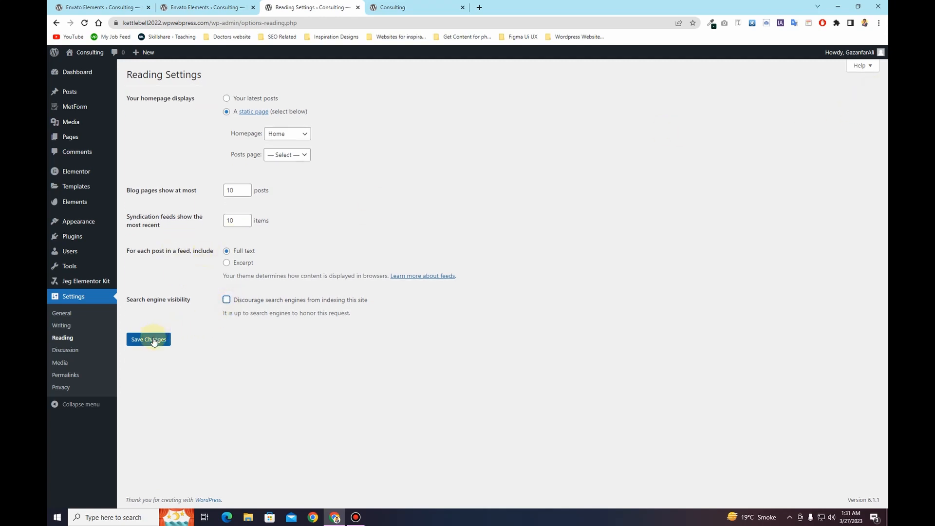
{"action": "left_click", "coordinate": [155, 340]}
{"action": "left_click", "coordinate": [420, 7]}
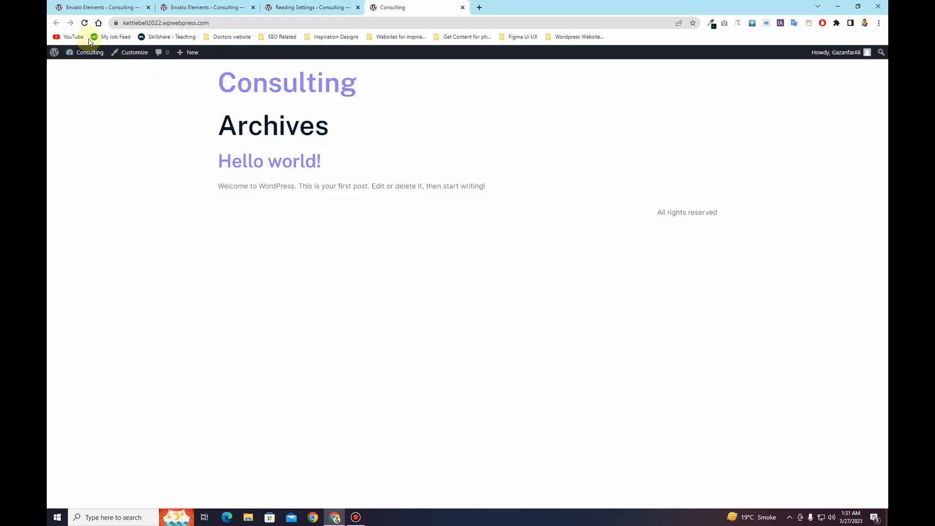
{"action": "left_click", "coordinate": [84, 23]}
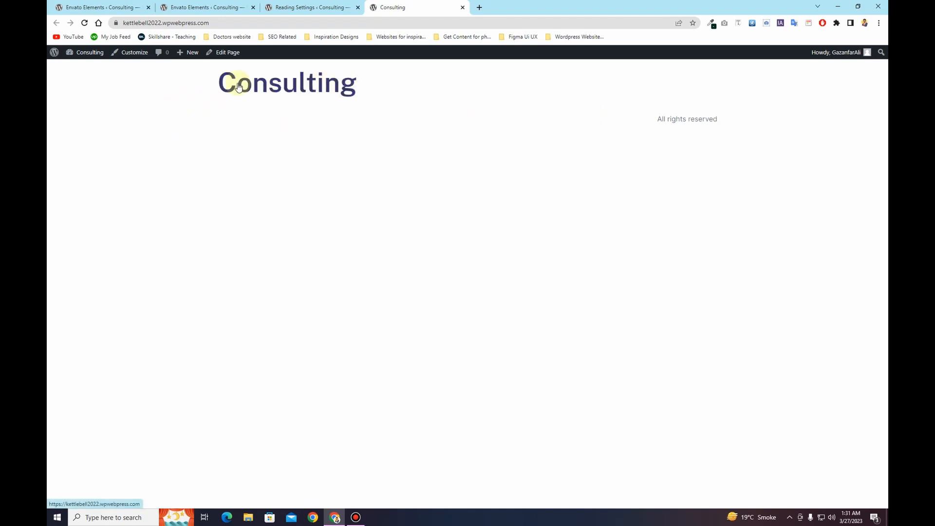
{"action": "left_click_drag", "start_coordinate": [723, 123], "coordinate": [641, 119]}
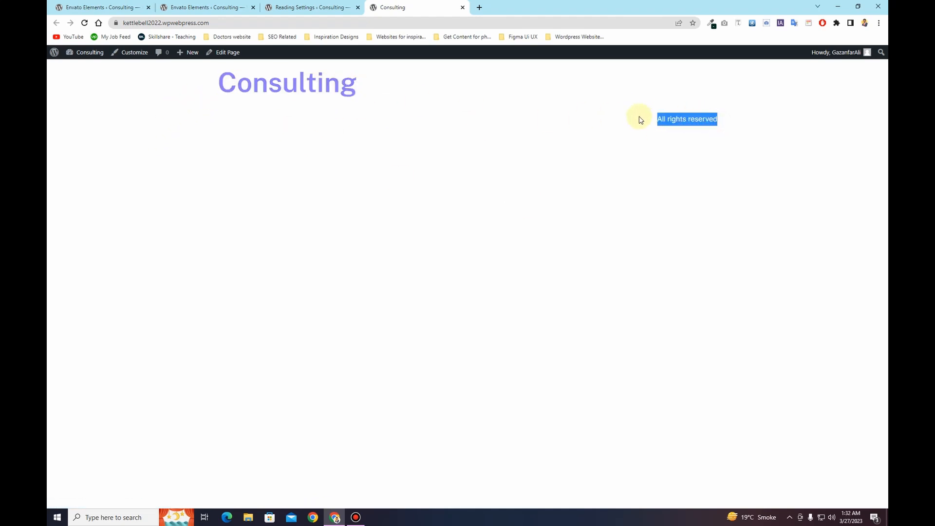
Create a new Header template in Elementor's Theme Builder and dismiss the block library
{"action": "left_click", "coordinate": [311, 7]}
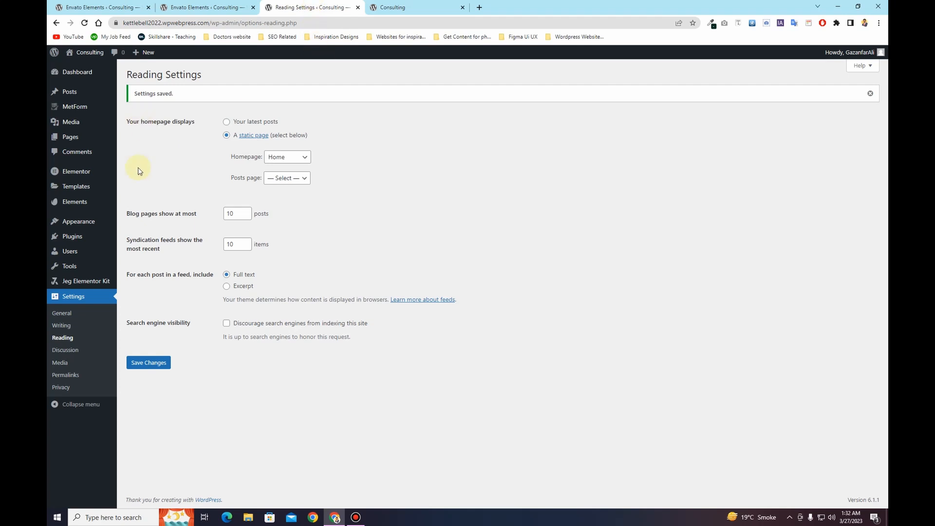
{"action": "mouse_move", "coordinate": [68, 192]}
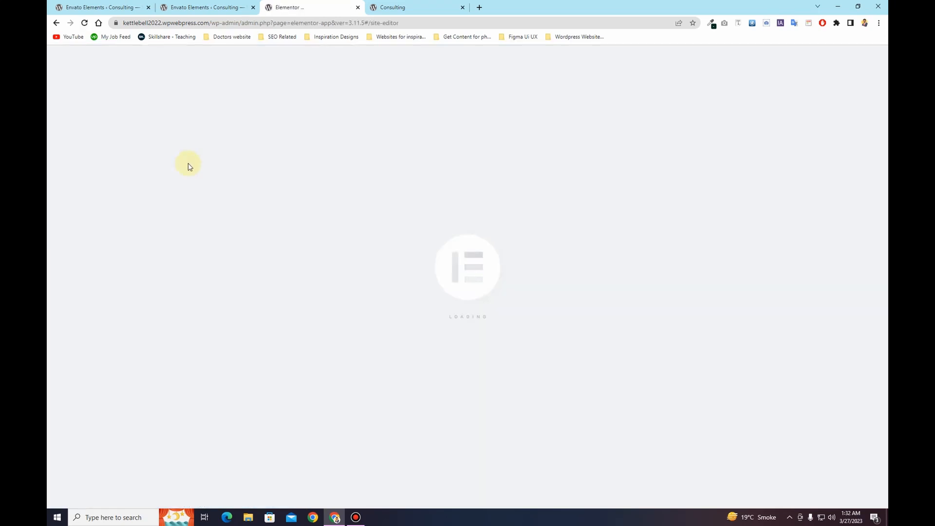
{"action": "left_click", "coordinate": [97, 146]}
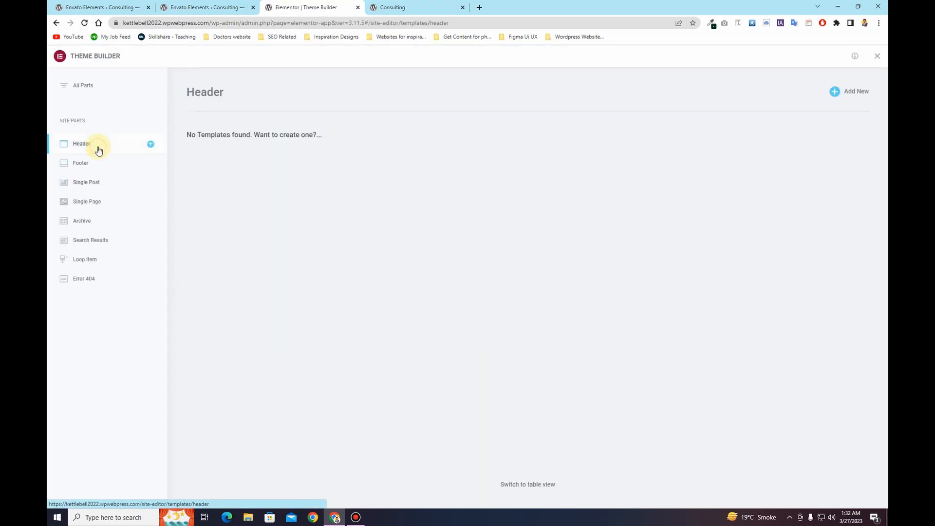
{"action": "left_click", "coordinate": [860, 92]}
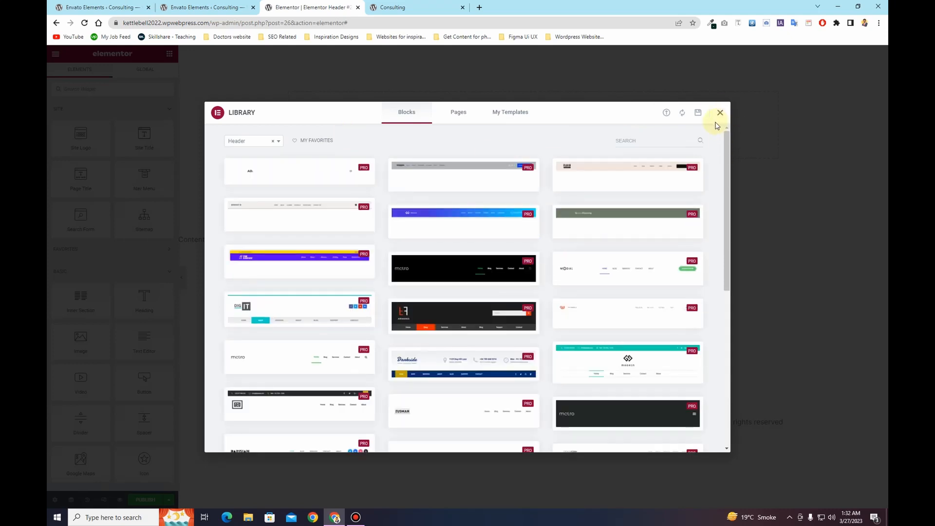
{"action": "left_click", "coordinate": [721, 115]}
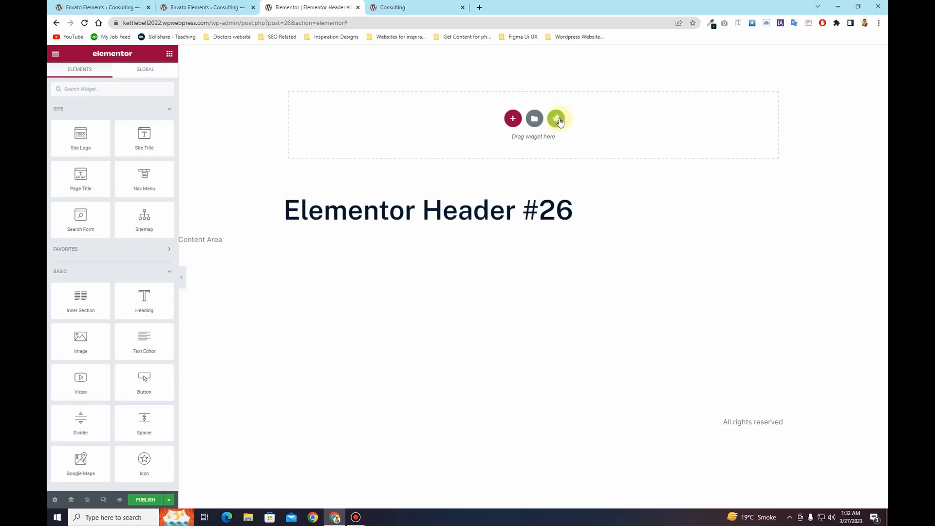
Insert the Header template from the installed Lifkoach kit into the new header
{"action": "left_click", "coordinate": [558, 119]}
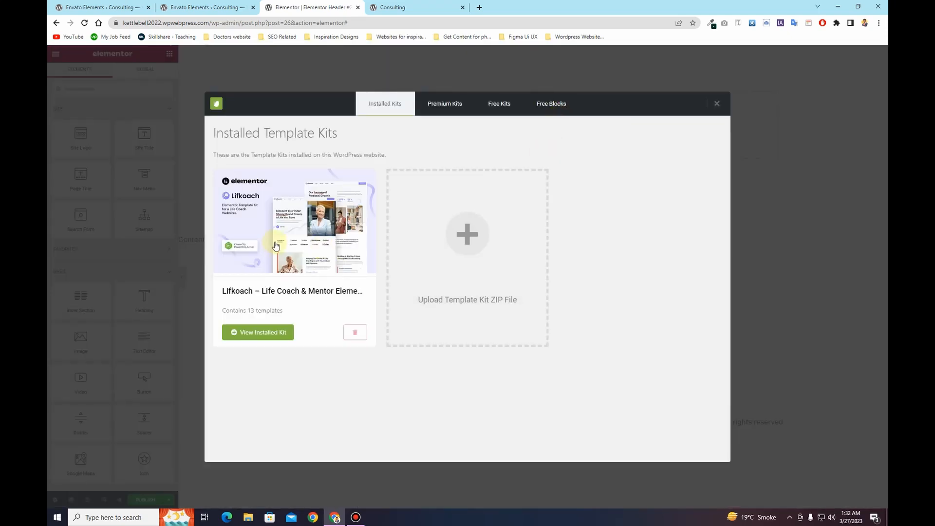
{"action": "left_click", "coordinate": [291, 265]}
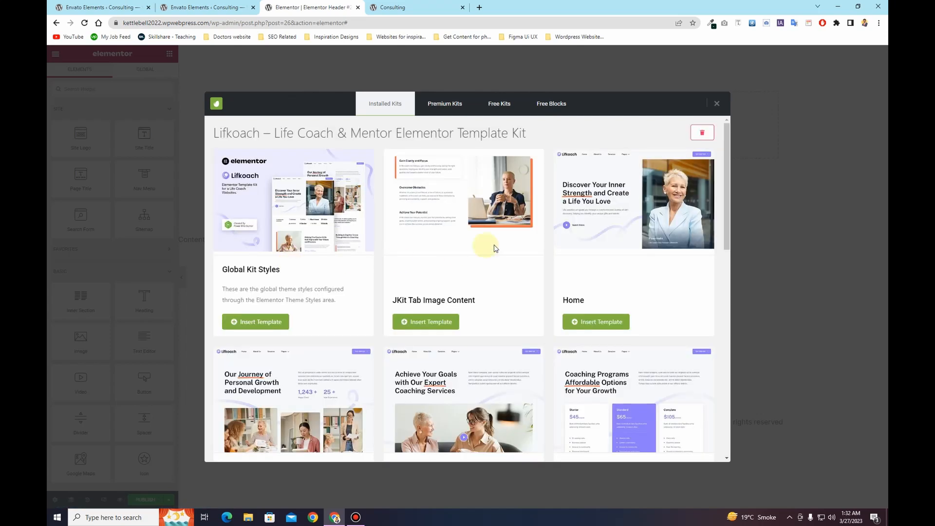
{"action": "scroll", "coordinate": [523, 252], "scroll_direction": "down", "scroll_amount": 5}
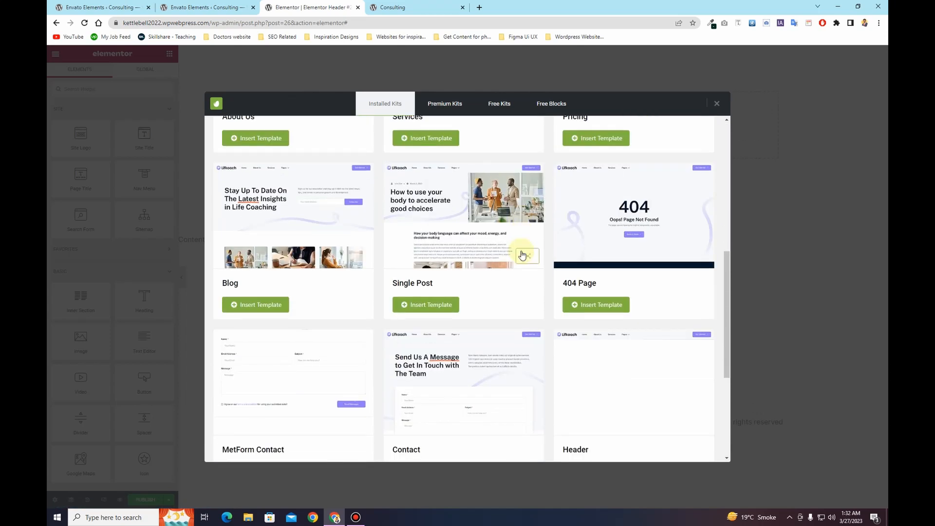
{"action": "scroll", "coordinate": [522, 252], "scroll_direction": "down", "scroll_amount": 3}
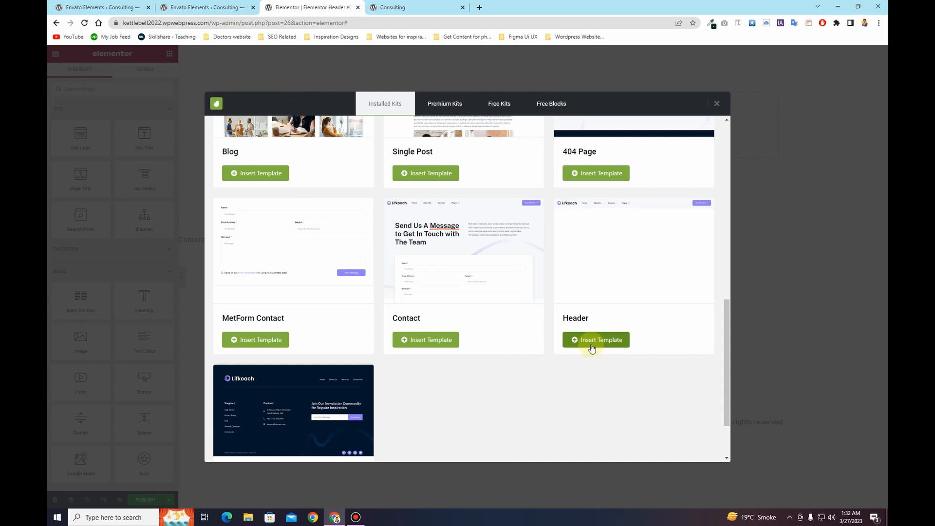
{"action": "left_click", "coordinate": [592, 346]}
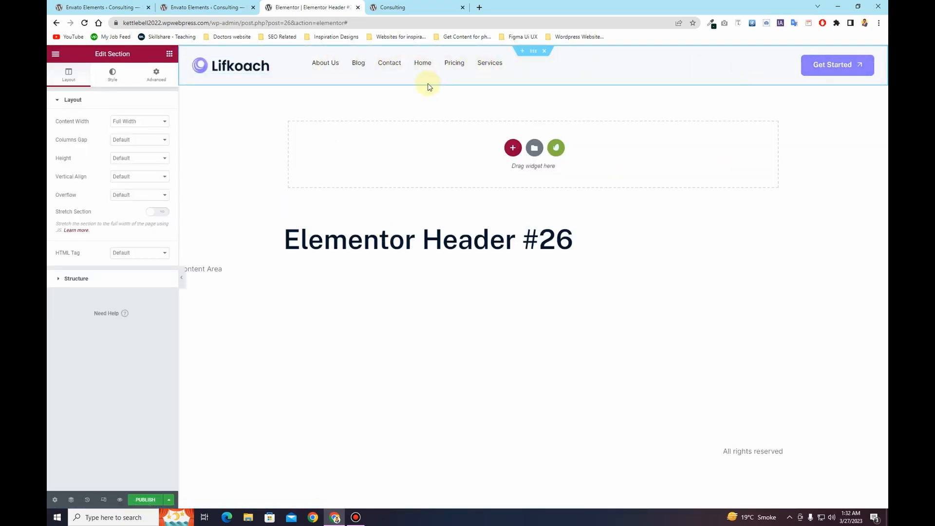
Publish the header with an Include Entire Site display condition, then reload the live site to check it
{"action": "left_click", "coordinate": [150, 501]}
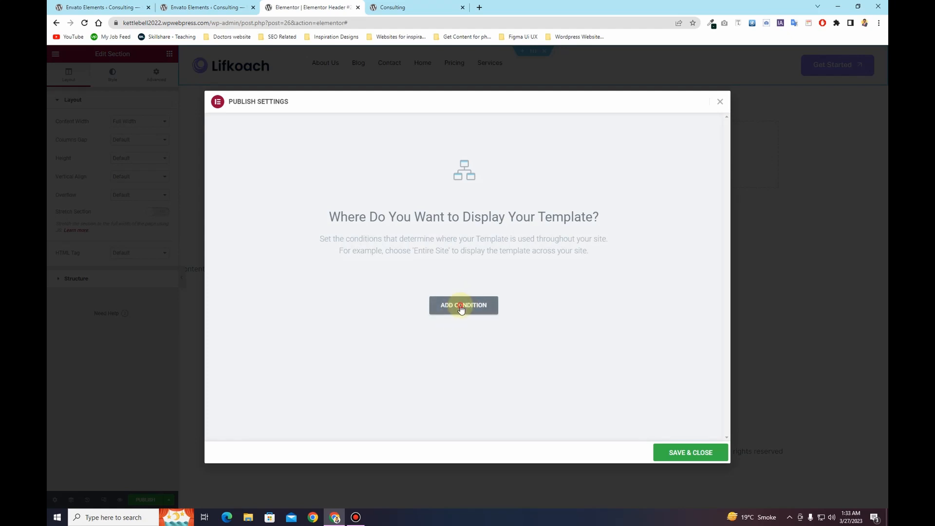
{"action": "left_click", "coordinate": [461, 308]}
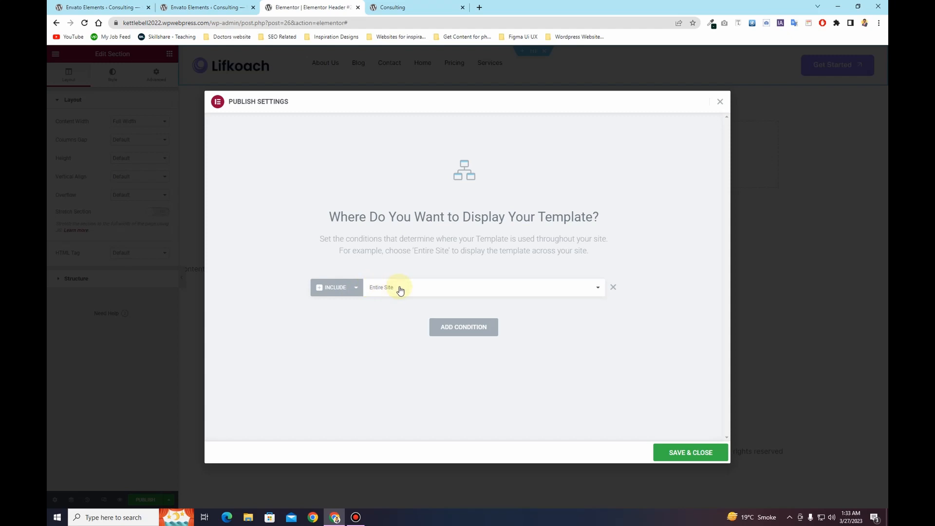
{"action": "left_click", "coordinate": [682, 452]}
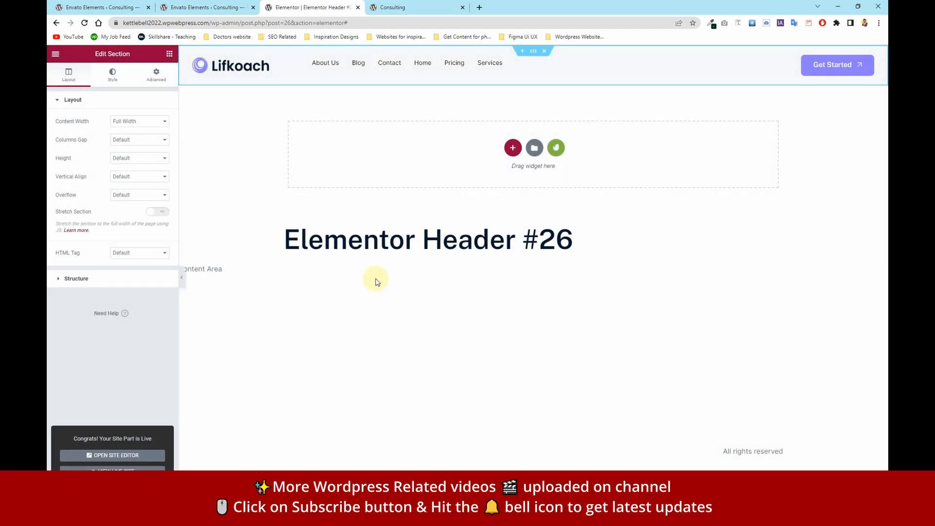
{"action": "left_click", "coordinate": [402, 11]}
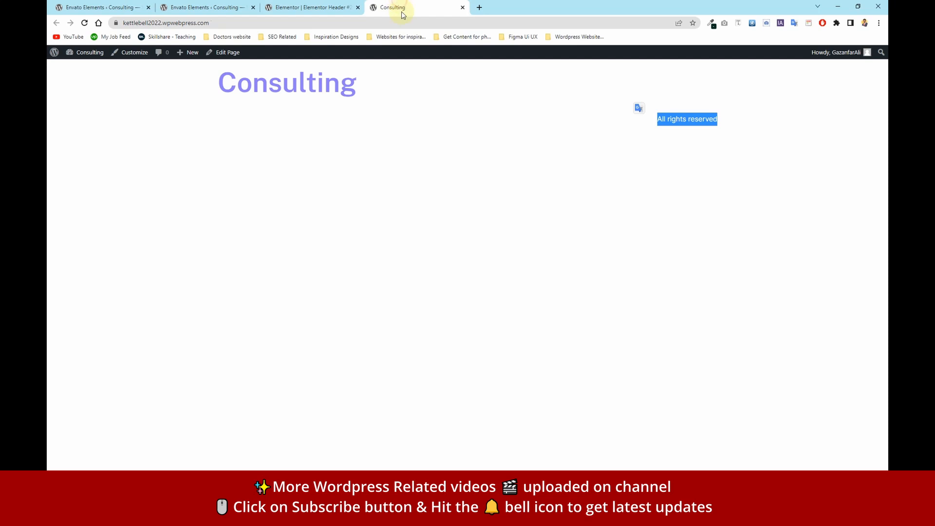
{"action": "left_click", "coordinate": [84, 23]}
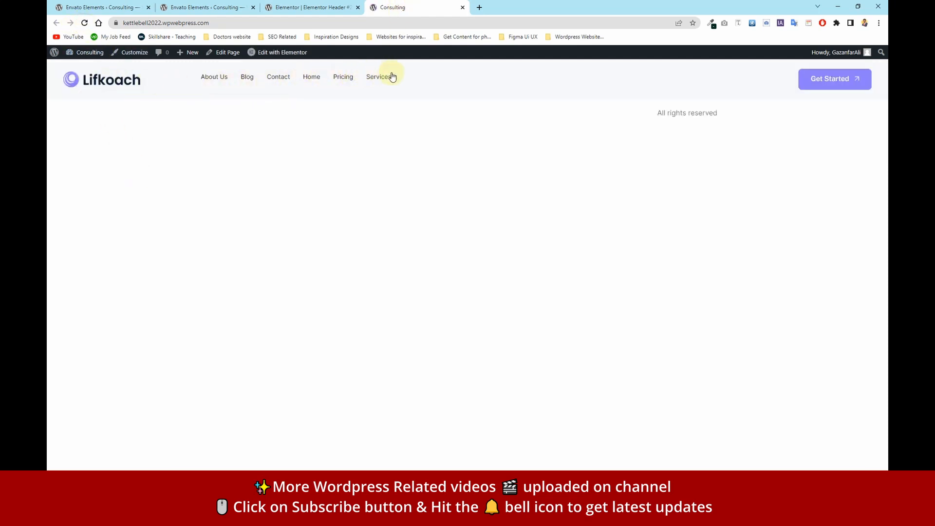
Examine which menus the header's Nav Menu widget offers in its menu settings
{"action": "left_click", "coordinate": [341, 7]}
{"action": "left_click", "coordinate": [486, 64]}
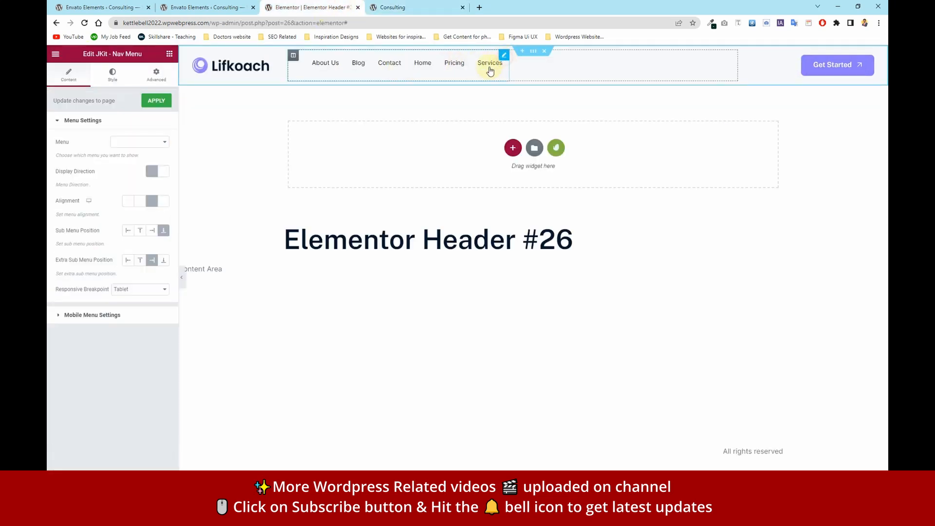
{"action": "left_click", "coordinate": [127, 144]}
{"action": "left_click", "coordinate": [125, 168]}
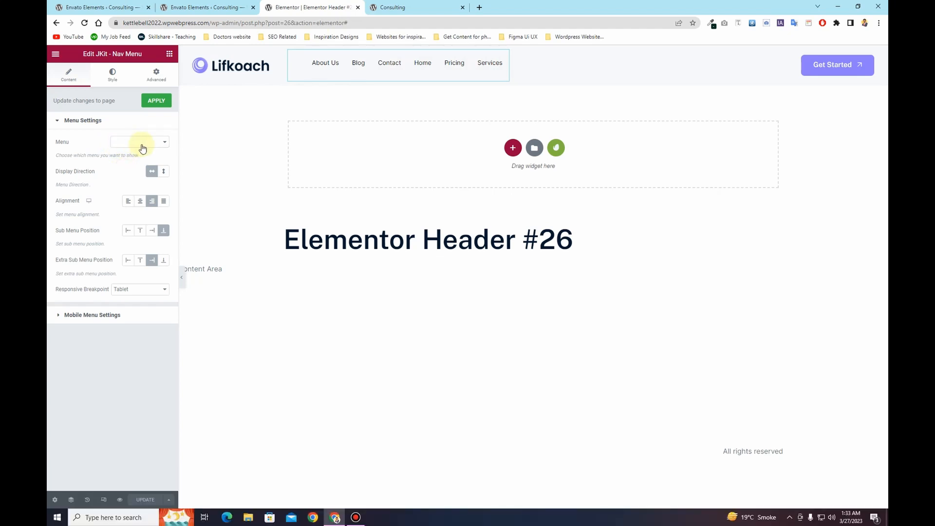
Create a new WordPress navigation menu named Primary Menu
{"action": "left_click", "coordinate": [204, 6]}
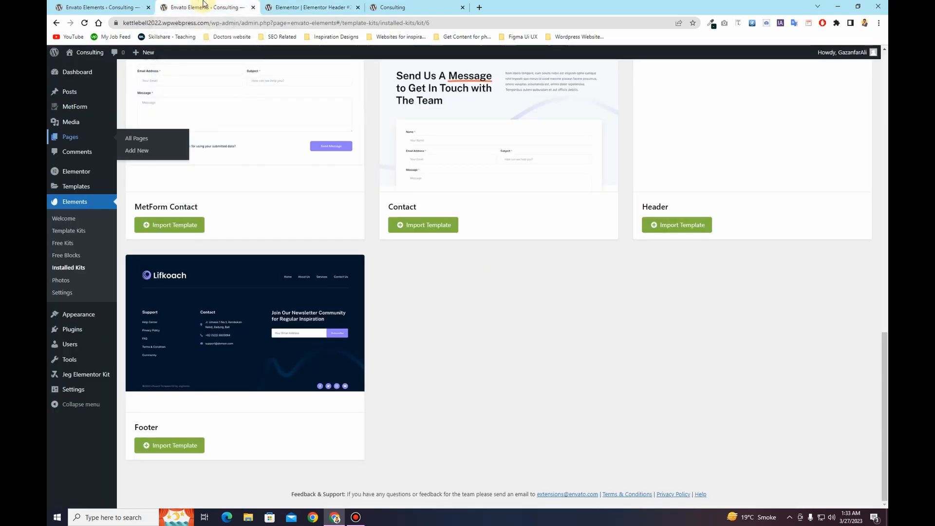
{"action": "mouse_move", "coordinate": [83, 314]}
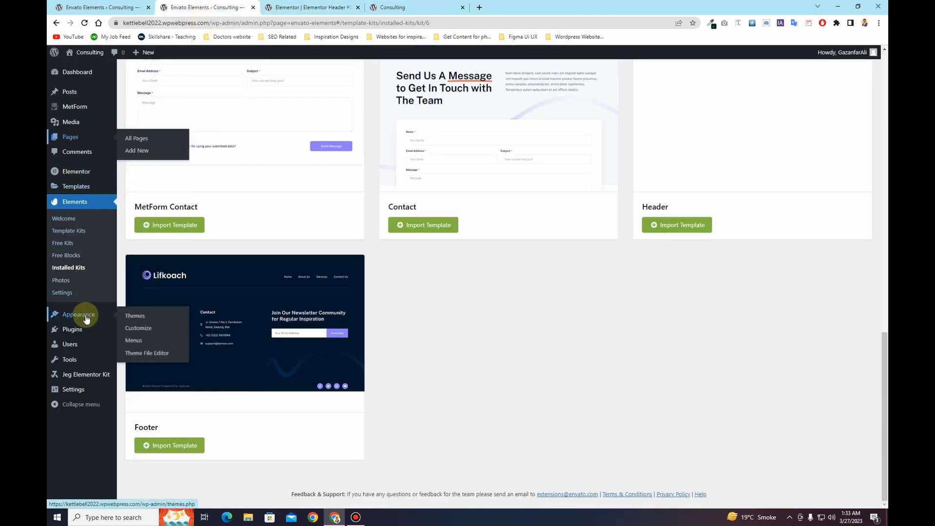
{"action": "left_click", "coordinate": [140, 342]}
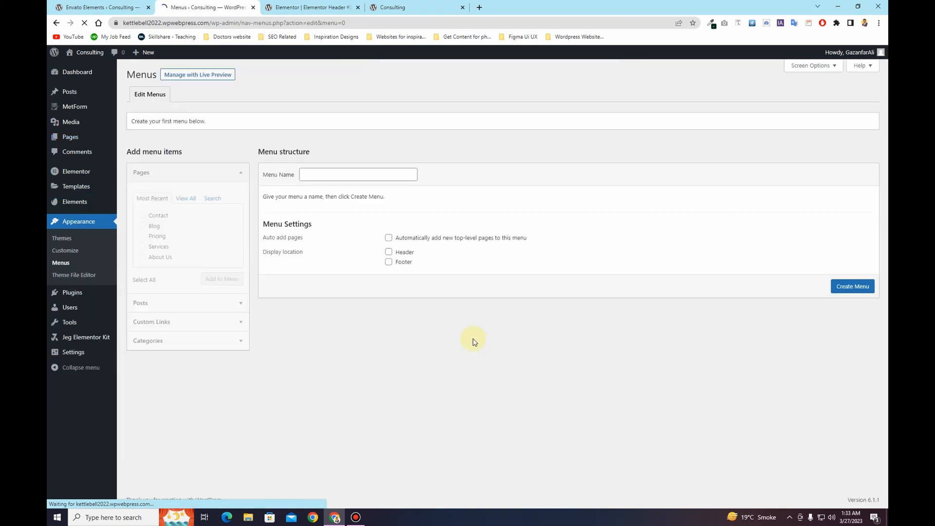
{"action": "left_click", "coordinate": [331, 175]}
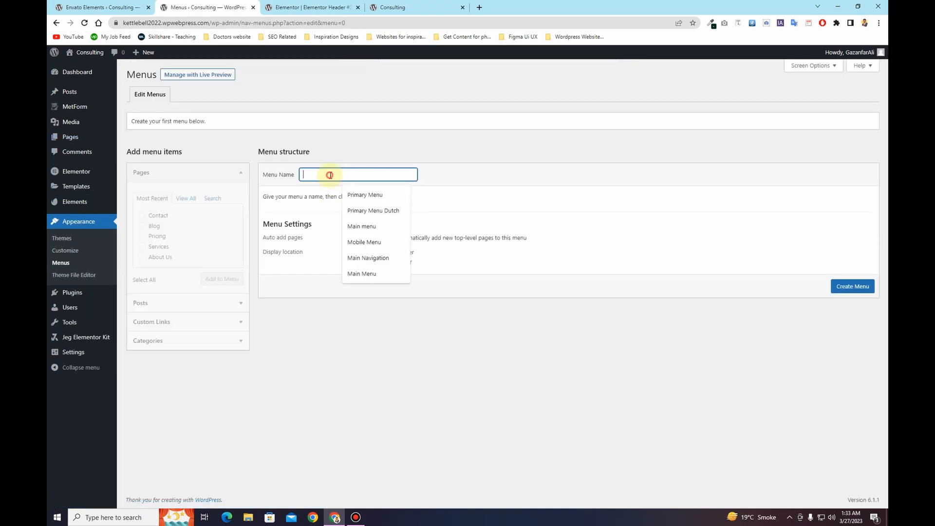
{"action": "left_click", "coordinate": [380, 197]}
{"action": "left_click", "coordinate": [856, 289]}
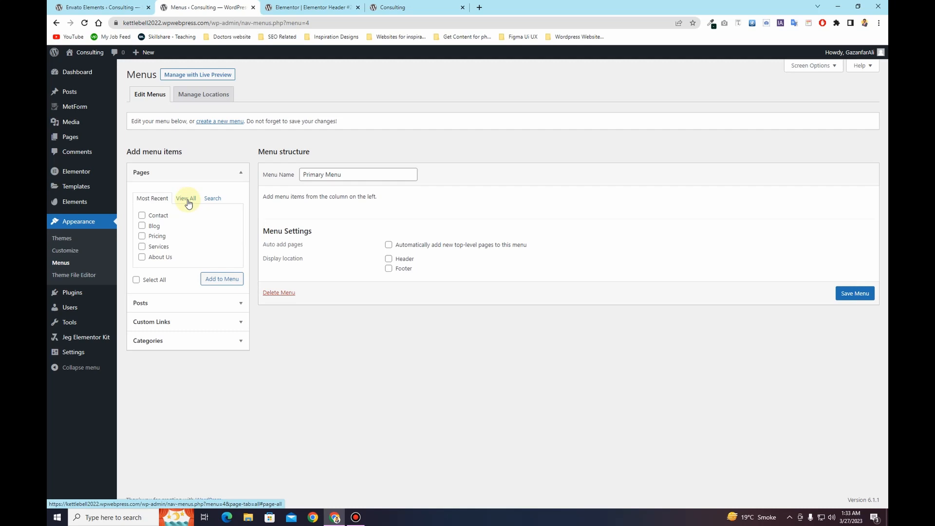
Add the Home, About Us, Blog, Contact, Pricing and Services pages to Primary Menu
{"action": "left_click", "coordinate": [189, 204]}
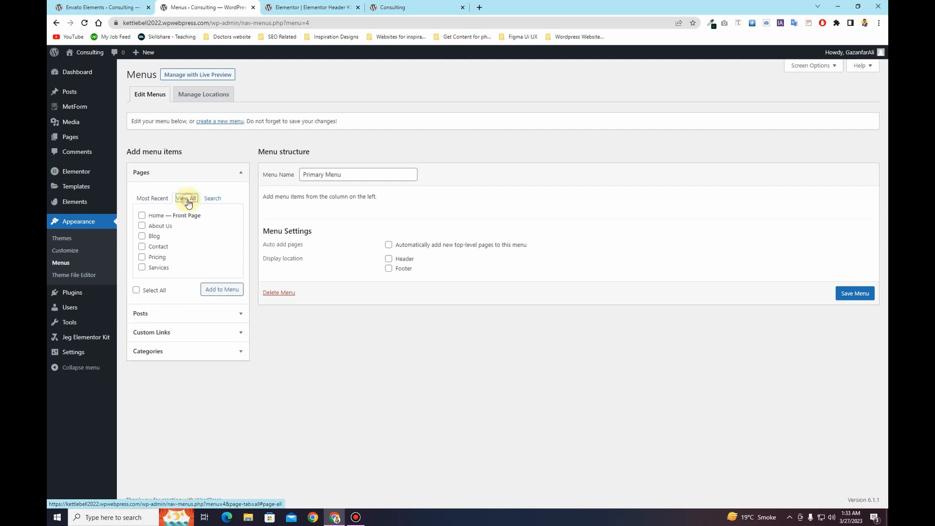
{"action": "left_click", "coordinate": [150, 217]}
{"action": "left_click", "coordinate": [151, 226]}
{"action": "left_click", "coordinate": [151, 237]}
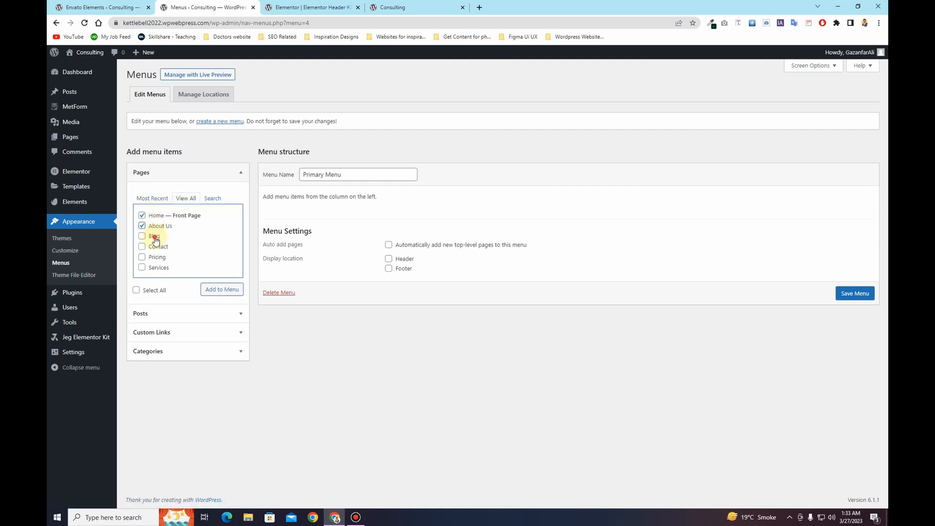
{"action": "left_click", "coordinate": [158, 246]}
{"action": "left_click", "coordinate": [158, 257]}
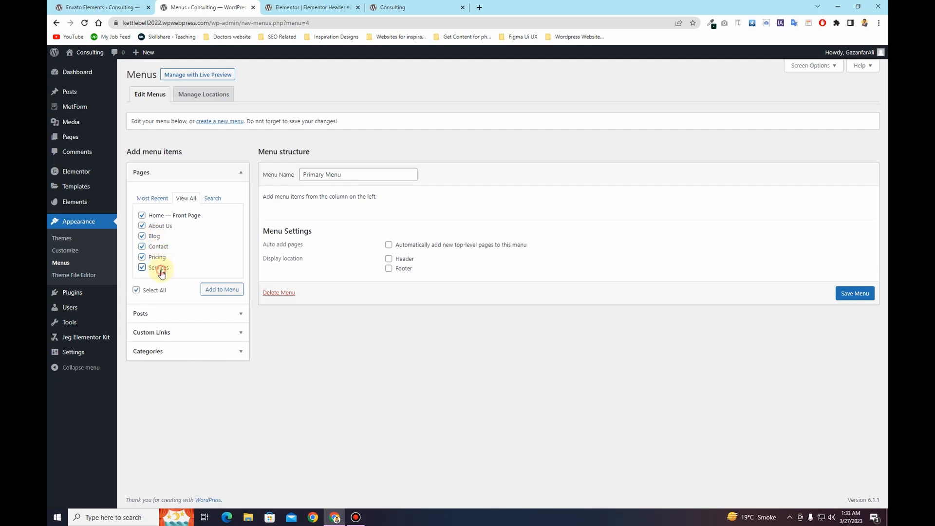
{"action": "left_click", "coordinate": [219, 290]}
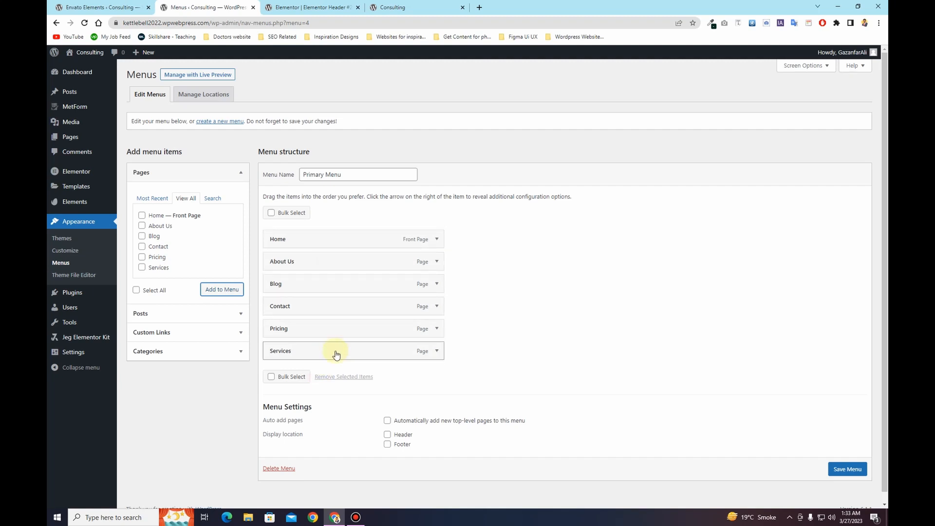
Reorder the menu as Home, Services, Pricing, About Us, Blog, Contact, and save it with the Header display location
{"action": "left_click_drag", "start_coordinate": [308, 354], "coordinate": [306, 262]}
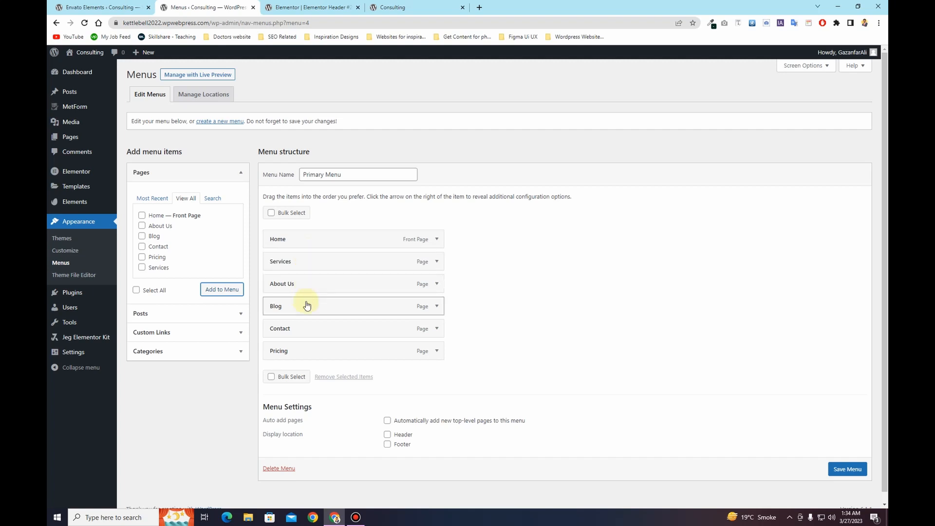
{"action": "left_click_drag", "start_coordinate": [301, 349], "coordinate": [302, 285]}
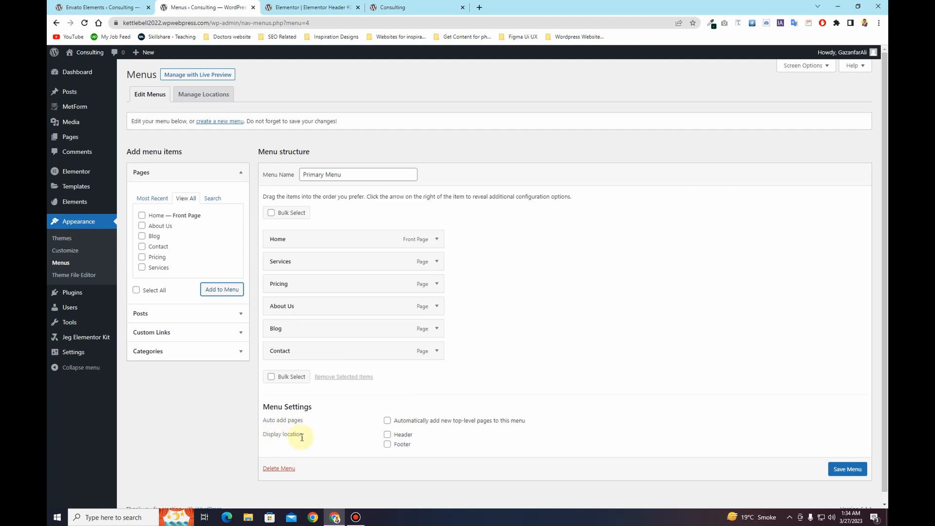
{"action": "left_click", "coordinate": [389, 437]}
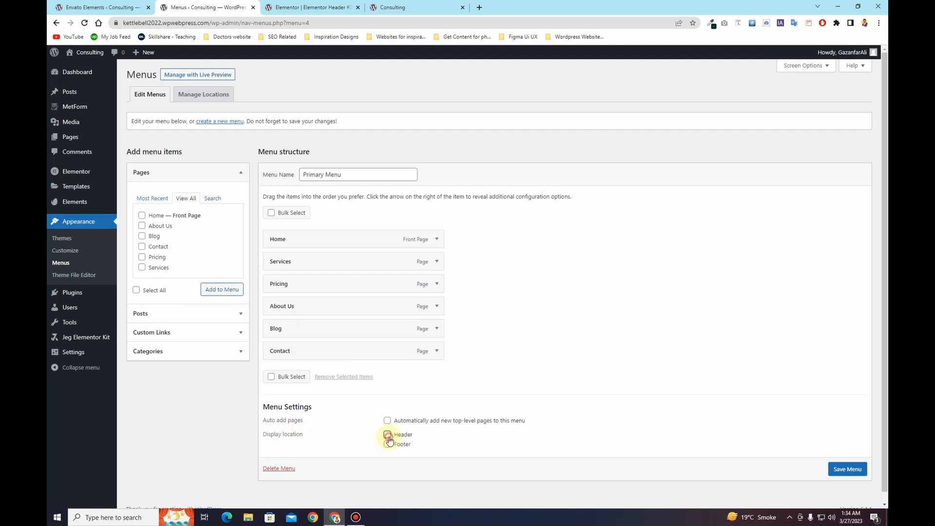
{"action": "left_click", "coordinate": [855, 472]}
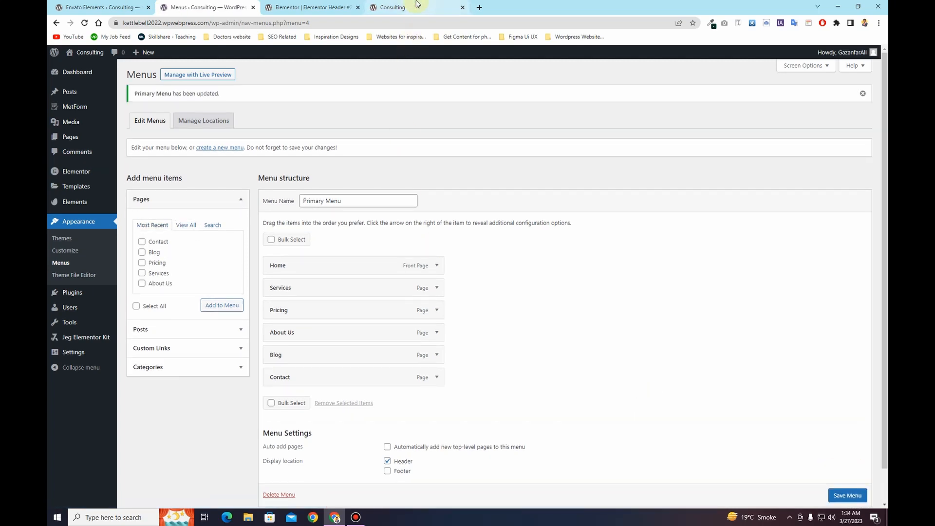
Compare the navigation items in the live site's header with the order of the saved menu
{"action": "left_click", "coordinate": [417, 4]}
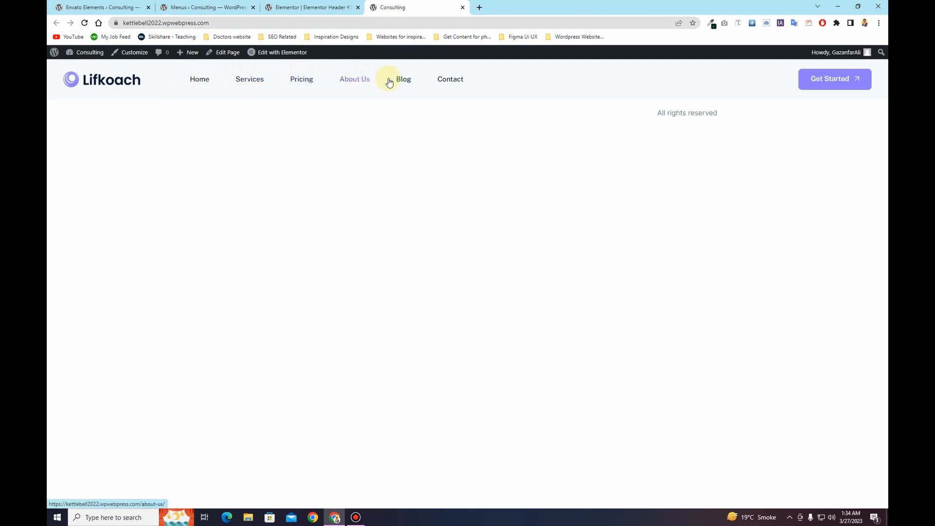
{"action": "left_click", "coordinate": [226, 8]}
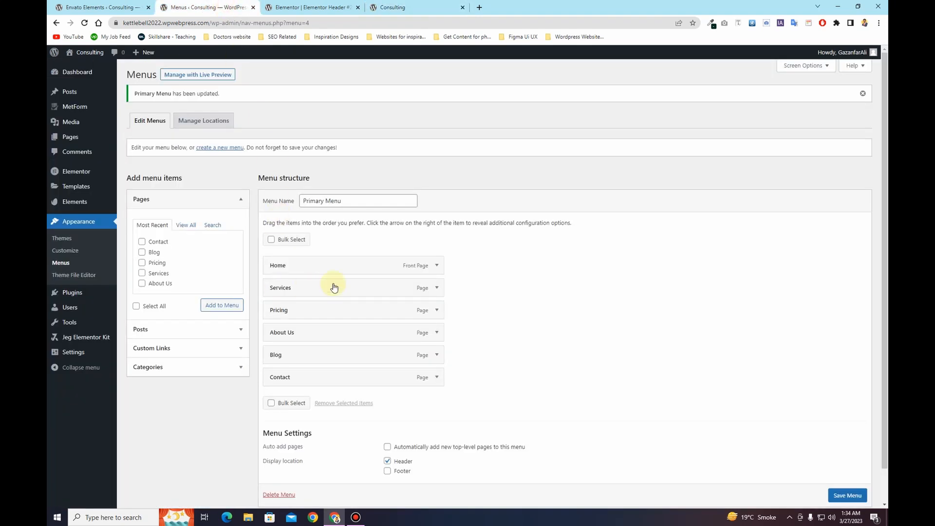
{"action": "left_click", "coordinate": [409, 8]}
{"action": "left_click_drag", "start_coordinate": [166, 78], "coordinate": [505, 85]}
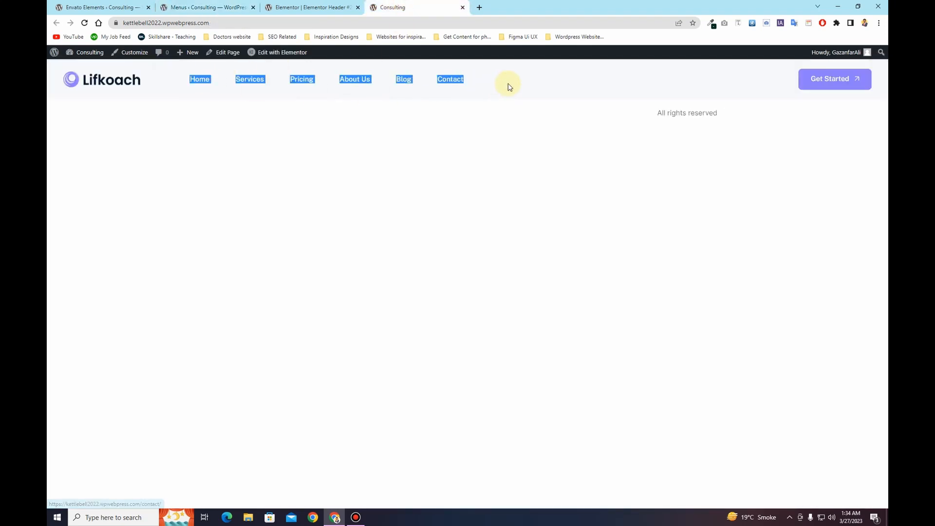
{"action": "left_click", "coordinate": [553, 91]}
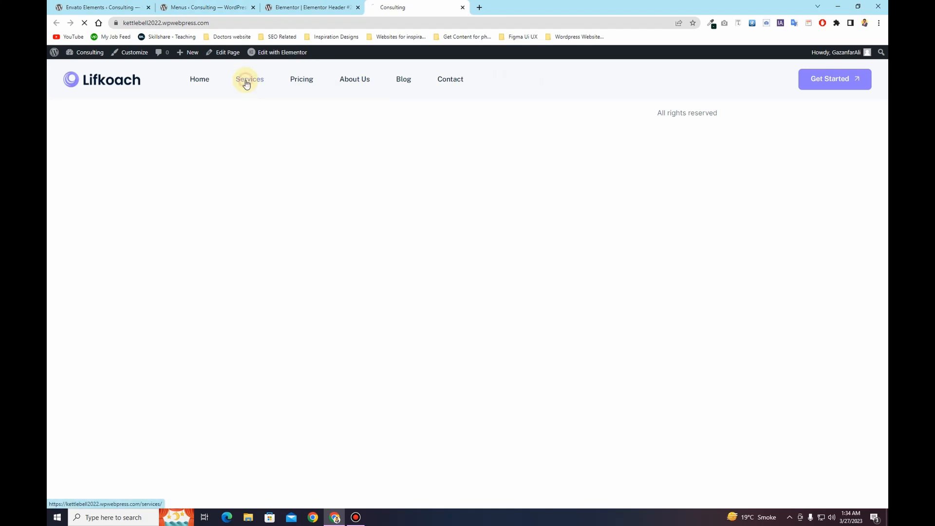
Visit the Services, Pricing, About Us and Home pages from the live header menu to check their URLs
{"action": "left_click_drag", "start_coordinate": [236, 23], "coordinate": [211, 22]}
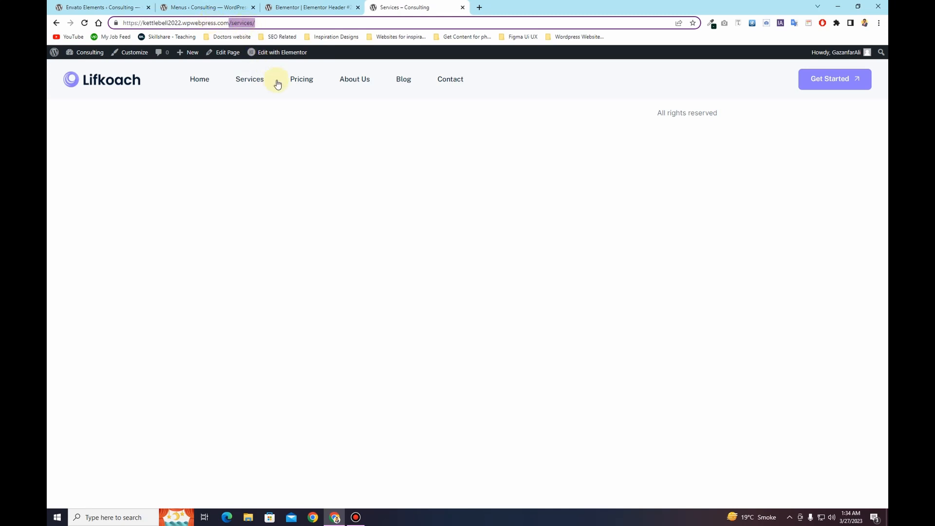
{"action": "left_click", "coordinate": [307, 86]}
{"action": "left_click_drag", "start_coordinate": [230, 23], "coordinate": [210, 22]}
{"action": "left_click", "coordinate": [358, 84]}
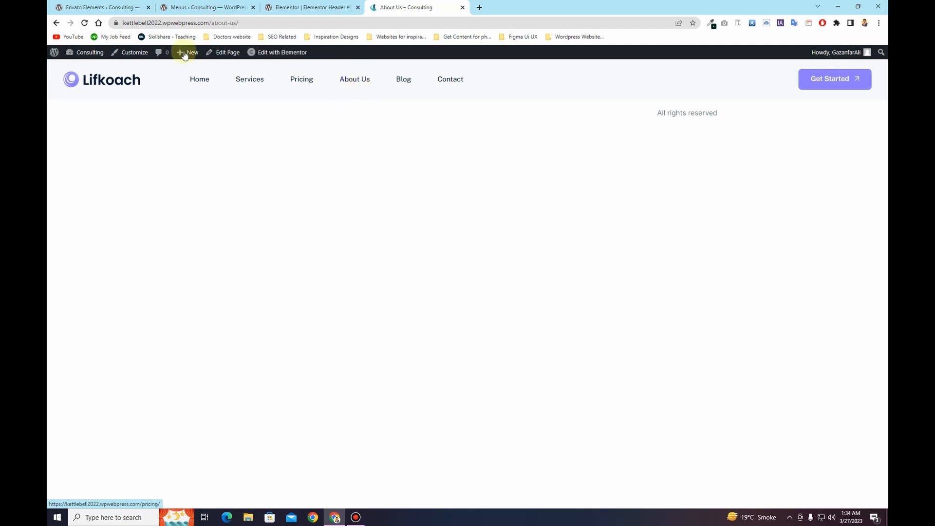
{"action": "left_click", "coordinate": [204, 77]}
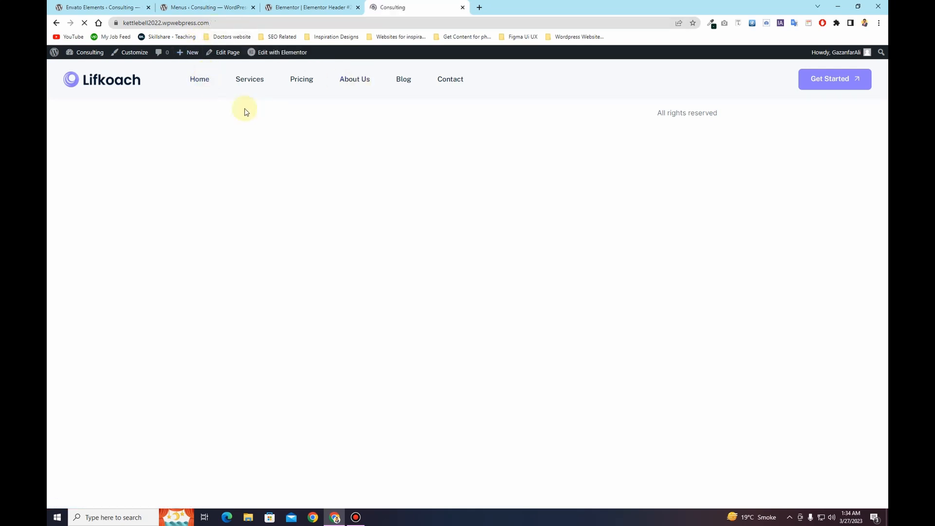
Close the header editor, create a new Footer template in Elementor's Theme Builder, and dismiss the block library
{"action": "left_click", "coordinate": [202, 6]}
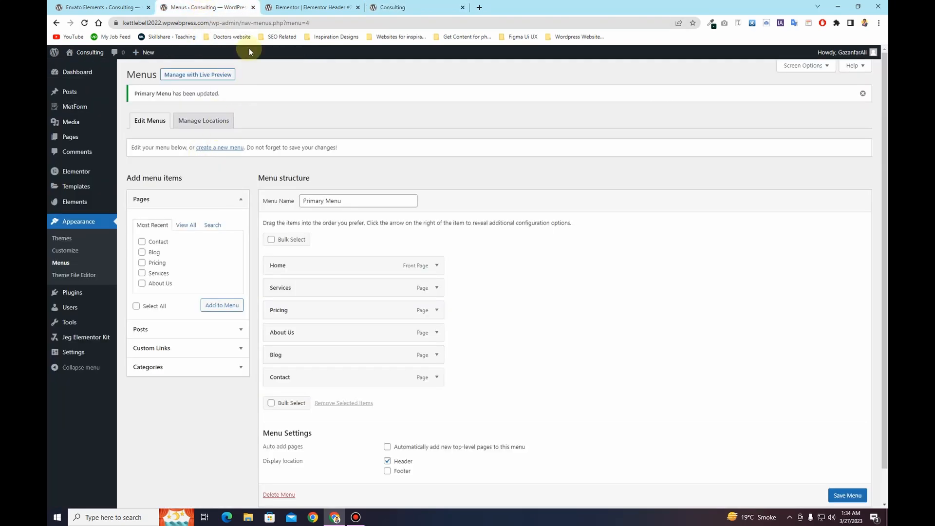
{"action": "left_click", "coordinate": [357, 8]}
{"action": "mouse_move", "coordinate": [79, 189]}
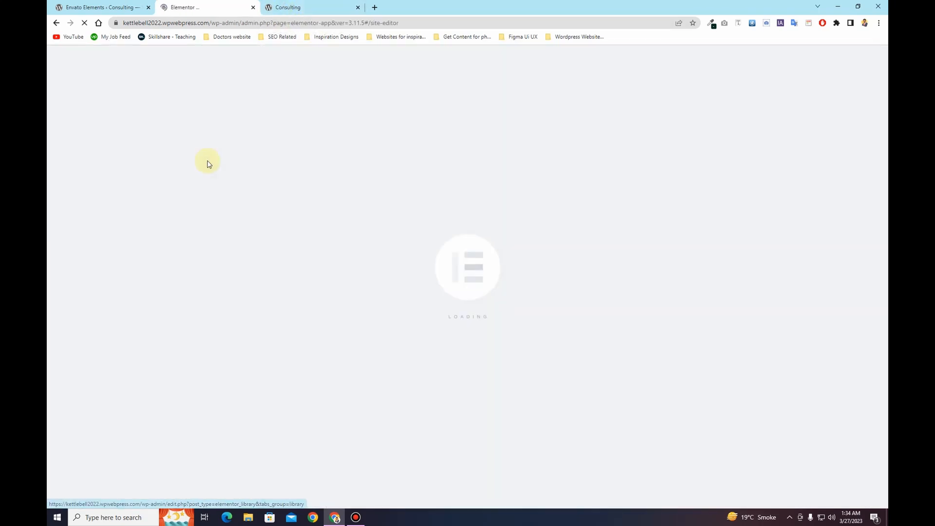
{"action": "left_click", "coordinate": [101, 164]}
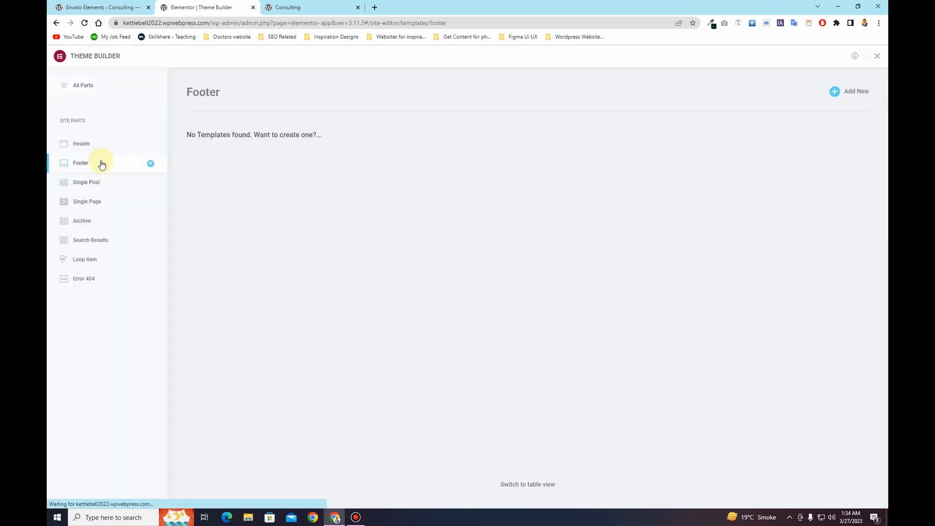
{"action": "left_click", "coordinate": [862, 92]}
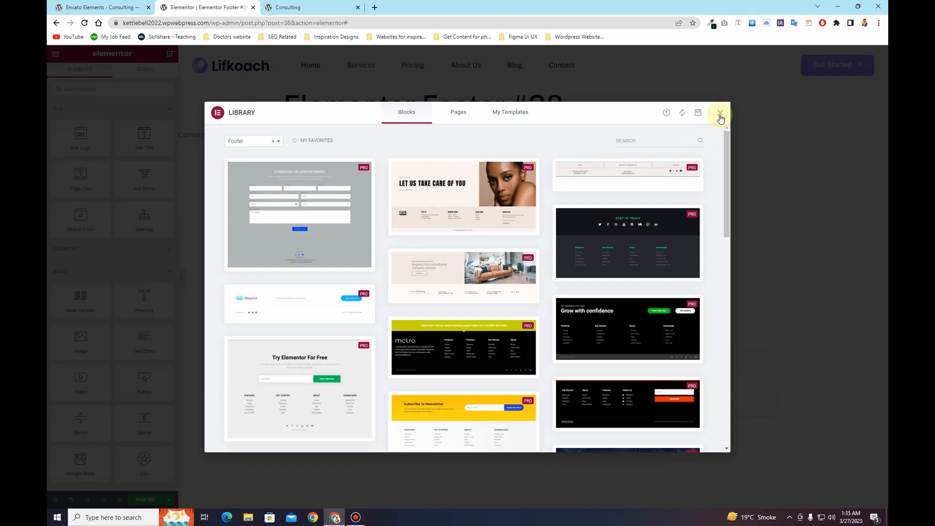
{"action": "left_click", "coordinate": [720, 112]}
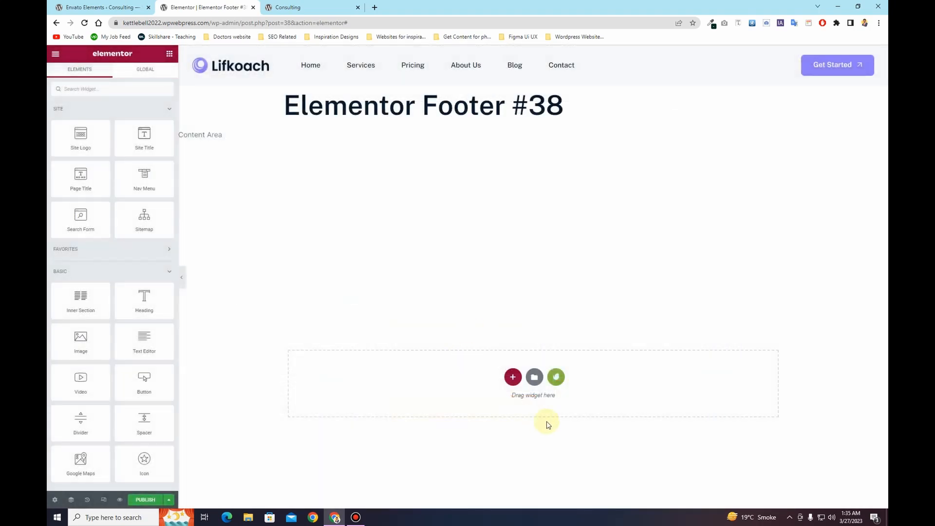
Insert the Footer template from the installed Lifkoach kit into the new footer and look over its layout
{"action": "left_click", "coordinate": [556, 378]}
{"action": "left_click", "coordinate": [324, 233]}
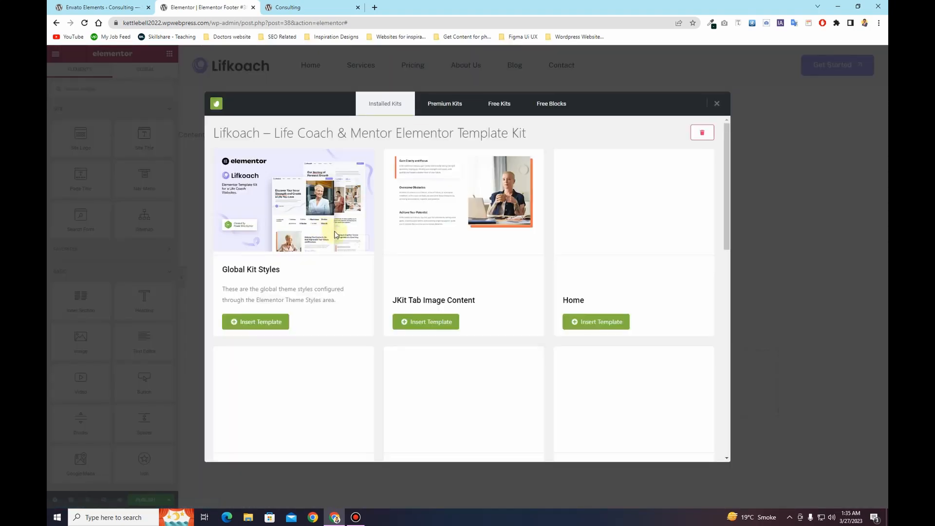
{"action": "scroll", "coordinate": [519, 271], "scroll_direction": "down", "scroll_amount": 8}
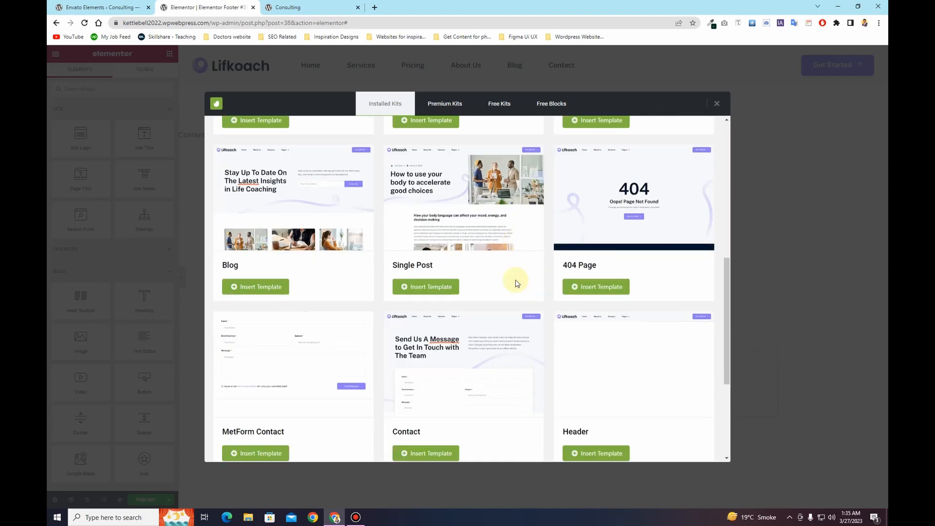
{"action": "scroll", "coordinate": [517, 283], "scroll_direction": "down", "scroll_amount": 3}
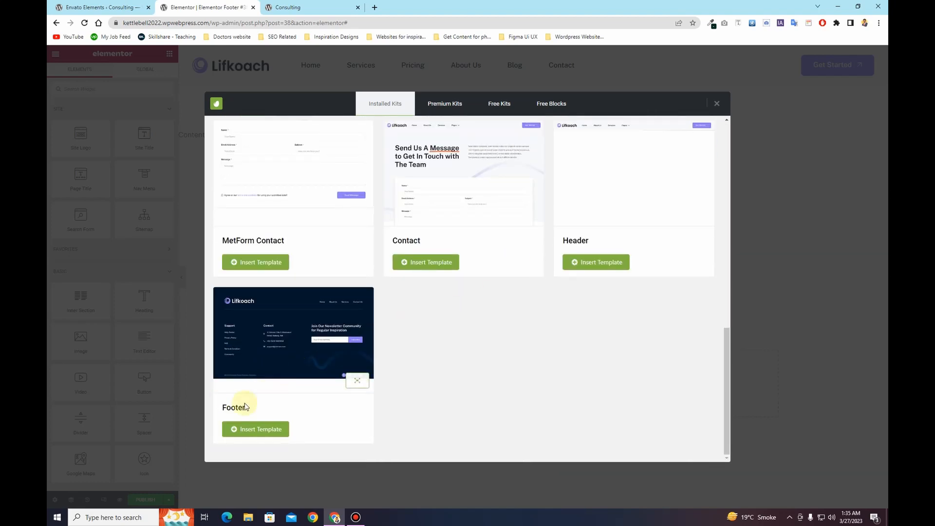
{"action": "left_click", "coordinate": [256, 436]}
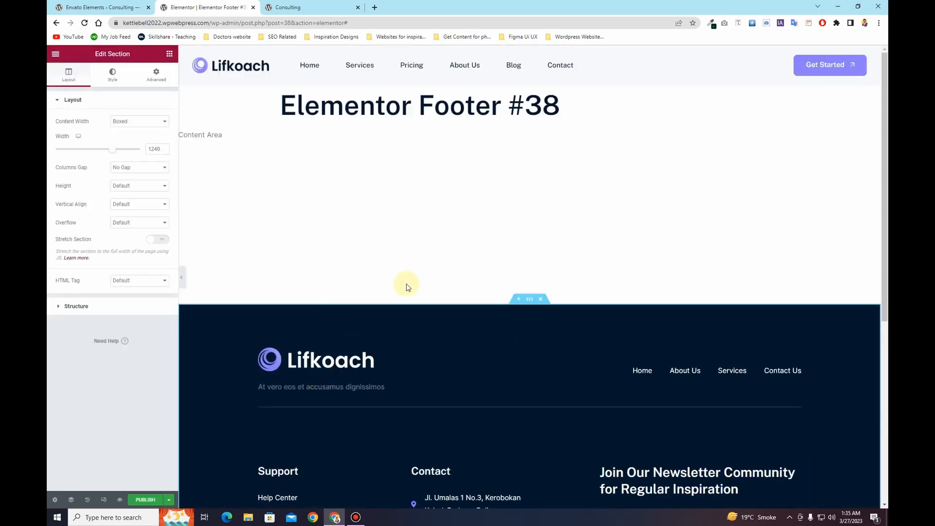
{"action": "scroll", "coordinate": [408, 287], "scroll_direction": "down", "scroll_amount": 6}
{"action": "scroll", "coordinate": [393, 355], "scroll_direction": "up", "scroll_amount": 2}
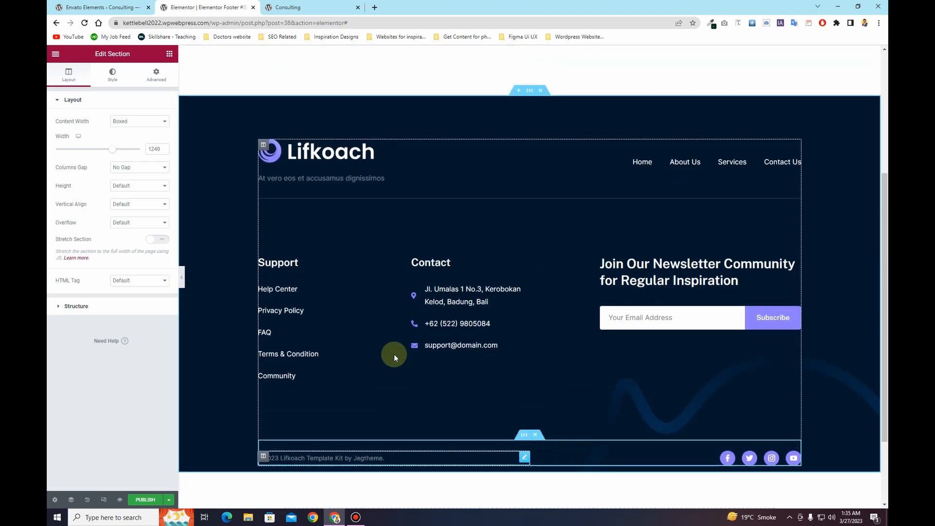
{"action": "scroll", "coordinate": [393, 355], "scroll_direction": "up", "scroll_amount": 4}
{"action": "scroll", "coordinate": [394, 355], "scroll_direction": "down", "scroll_amount": 7}
{"action": "scroll", "coordinate": [394, 355], "scroll_direction": "up", "scroll_amount": 5}
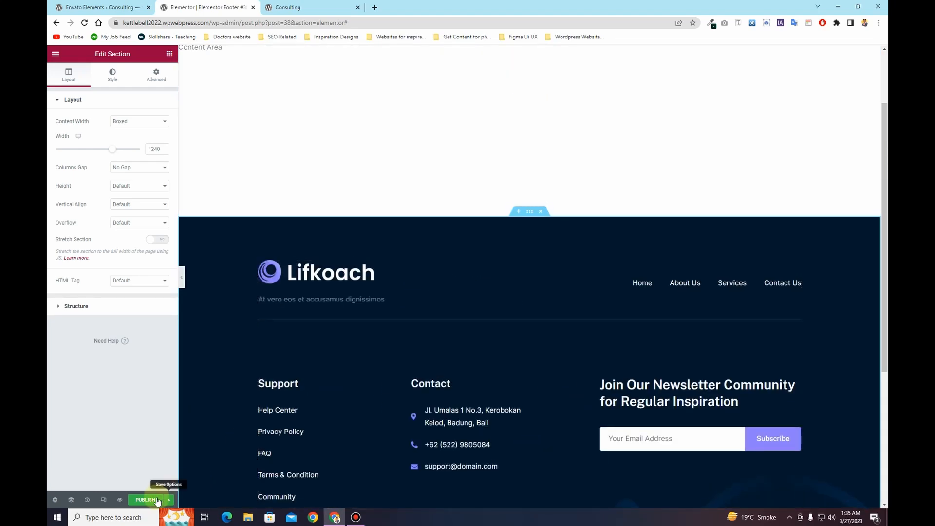
Publish the footer with an Include condition for Entire Site, and reload the live site to check it
{"action": "left_click", "coordinate": [147, 501]}
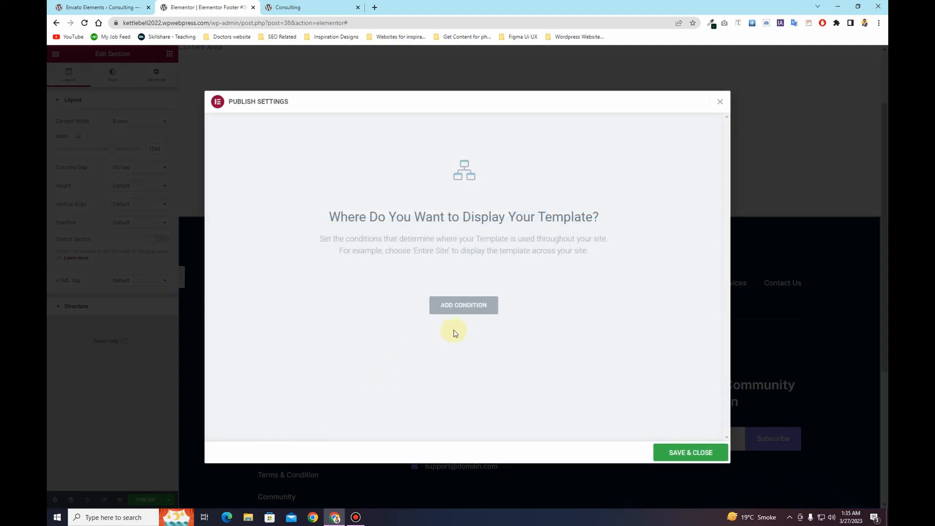
{"action": "left_click", "coordinate": [480, 313]}
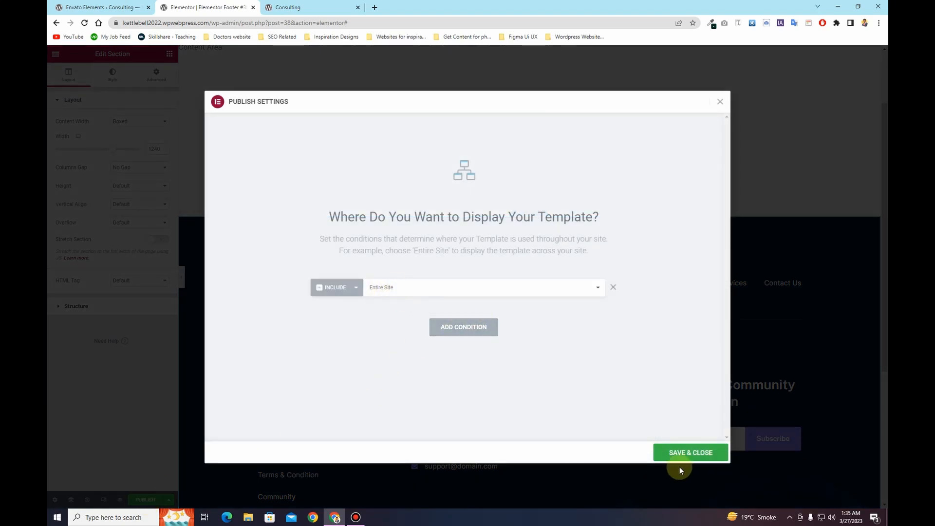
{"action": "left_click", "coordinate": [689, 453]}
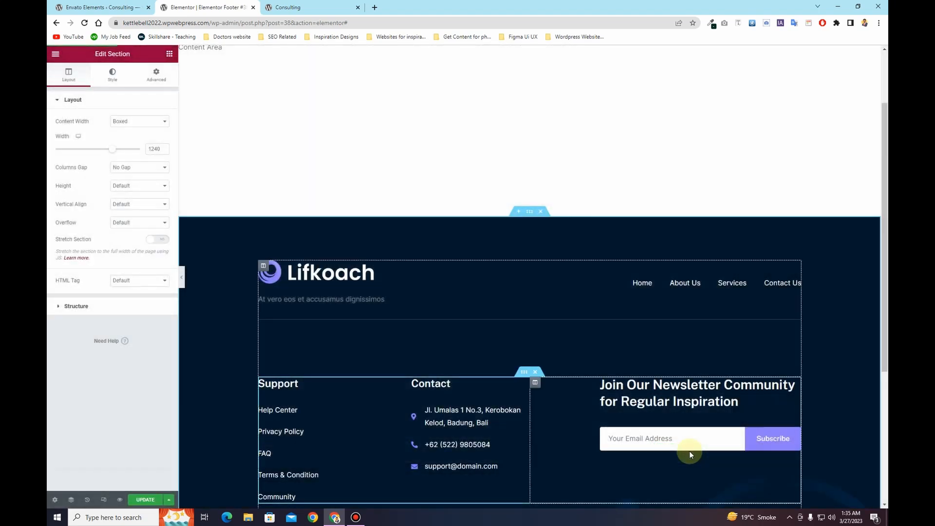
{"action": "left_click", "coordinate": [287, 8]}
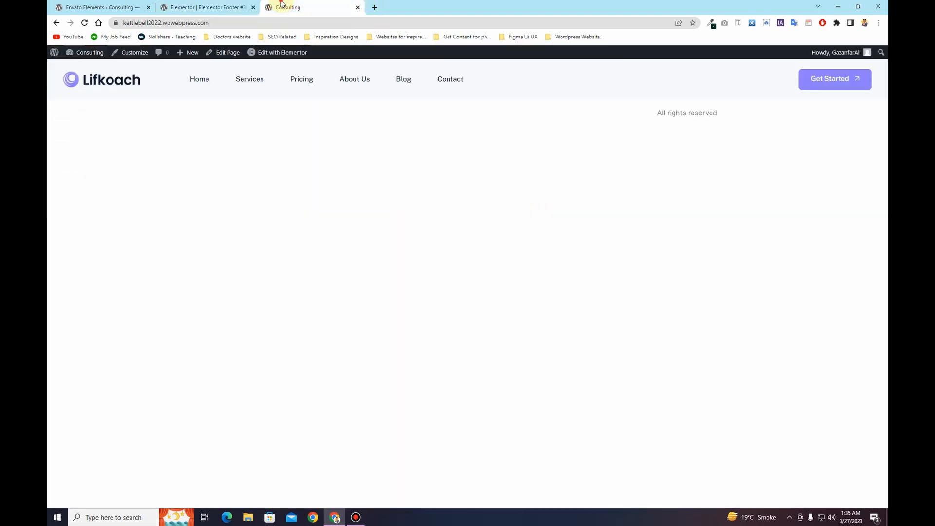
{"action": "left_click", "coordinate": [85, 23]}
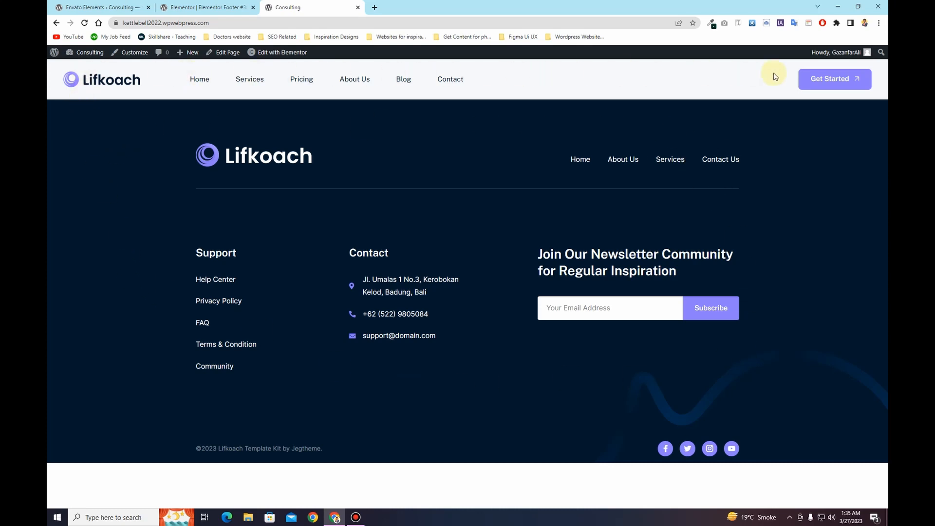
Return to the footer editor, update the template, and exit to its WordPress edit screen
{"action": "left_click", "coordinate": [205, 7]}
{"action": "left_click", "coordinate": [54, 53]}
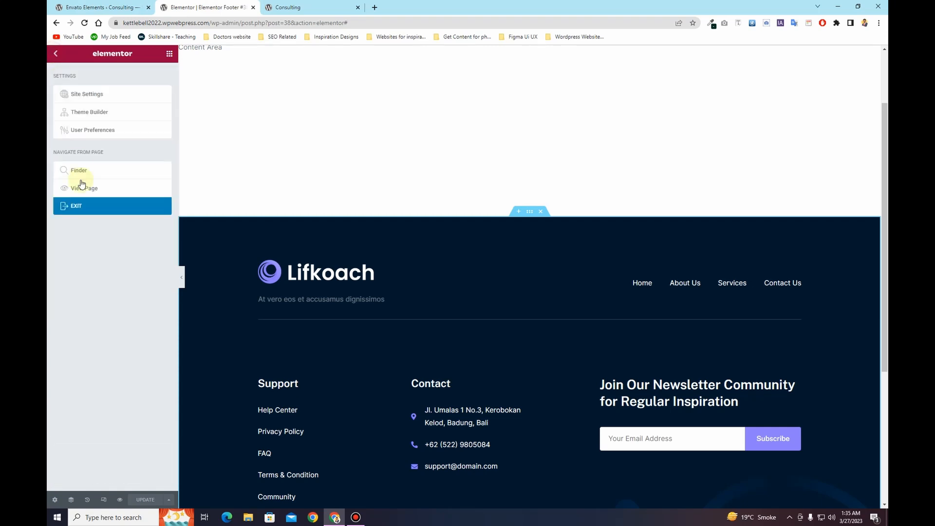
{"action": "left_click", "coordinate": [92, 207]}
{"action": "left_click", "coordinate": [521, 322]}
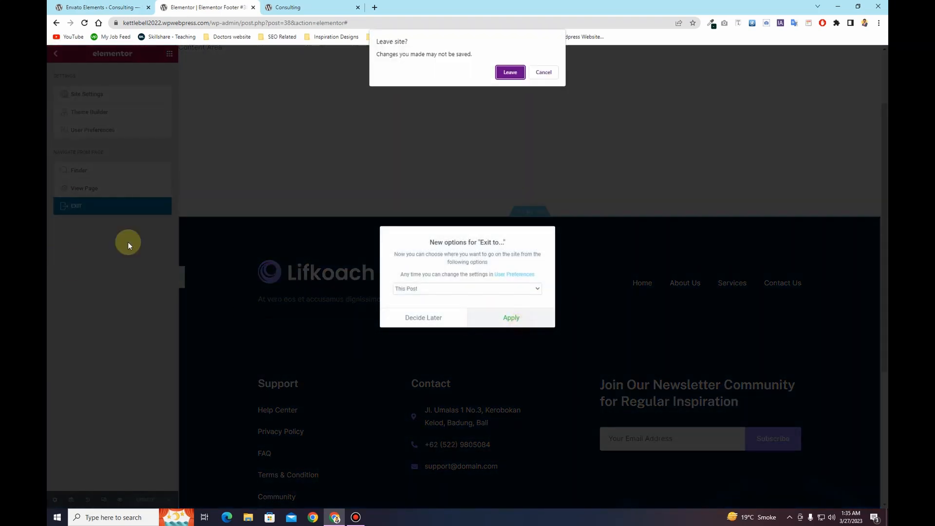
{"action": "left_click", "coordinate": [544, 73]}
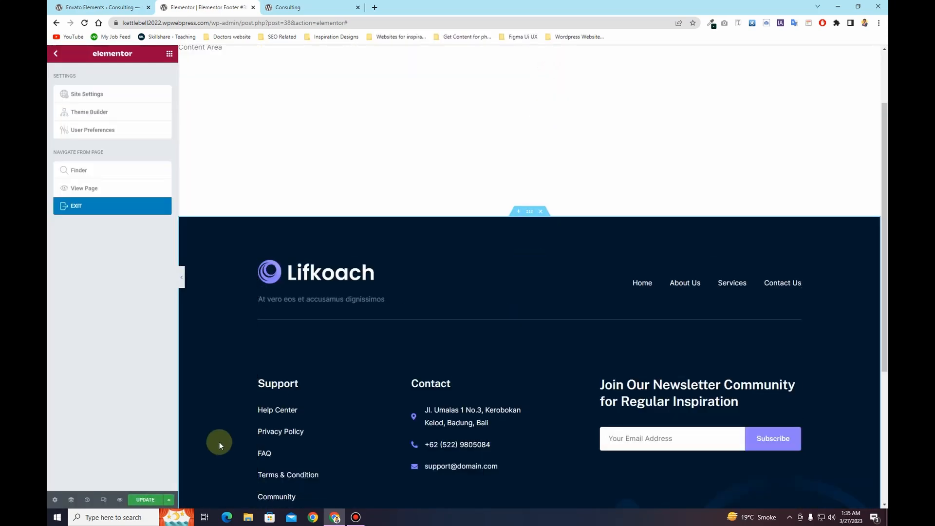
{"action": "left_click", "coordinate": [146, 500]}
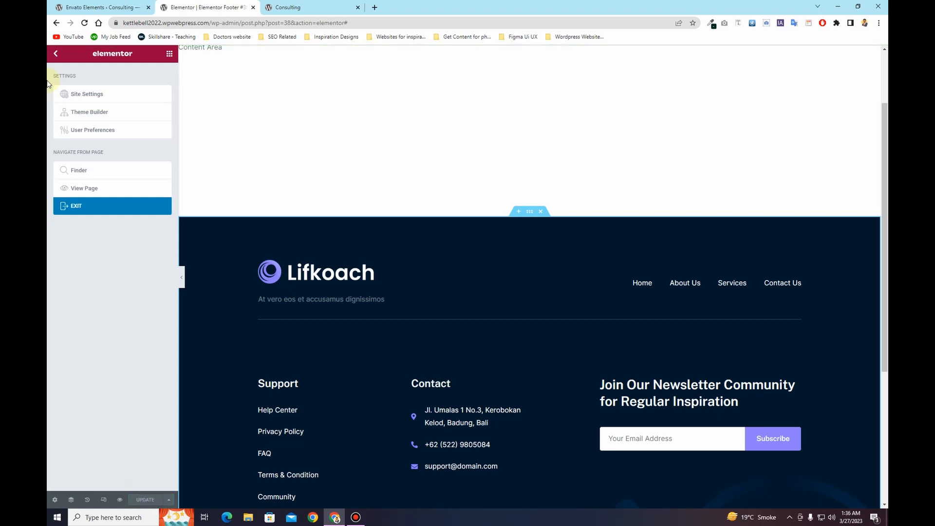
{"action": "left_click", "coordinate": [104, 205]}
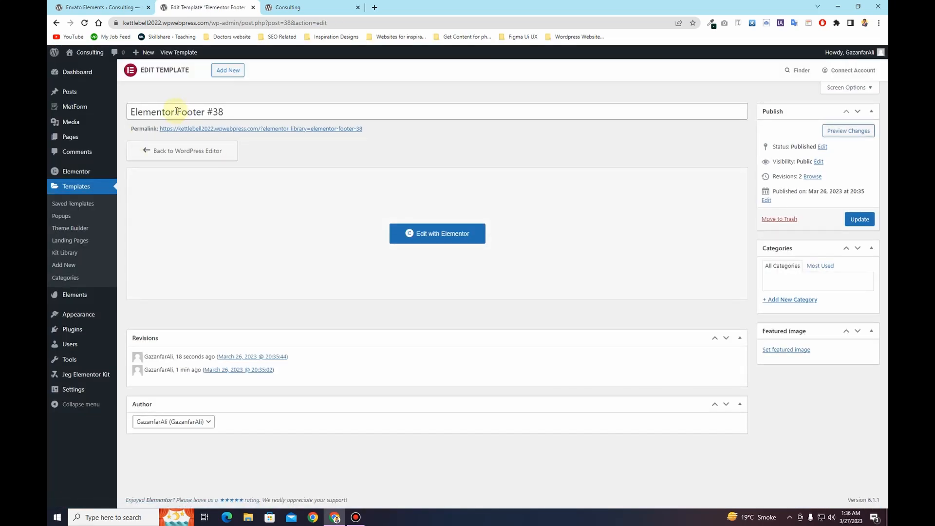
Rename the footer template as Footer and update it
{"action": "left_click_drag", "start_coordinate": [177, 112], "coordinate": [130, 112]}
{"action": "key", "text": "BackSpace"}
{"action": "left_click_drag", "start_coordinate": [193, 111], "coordinate": [164, 112]}
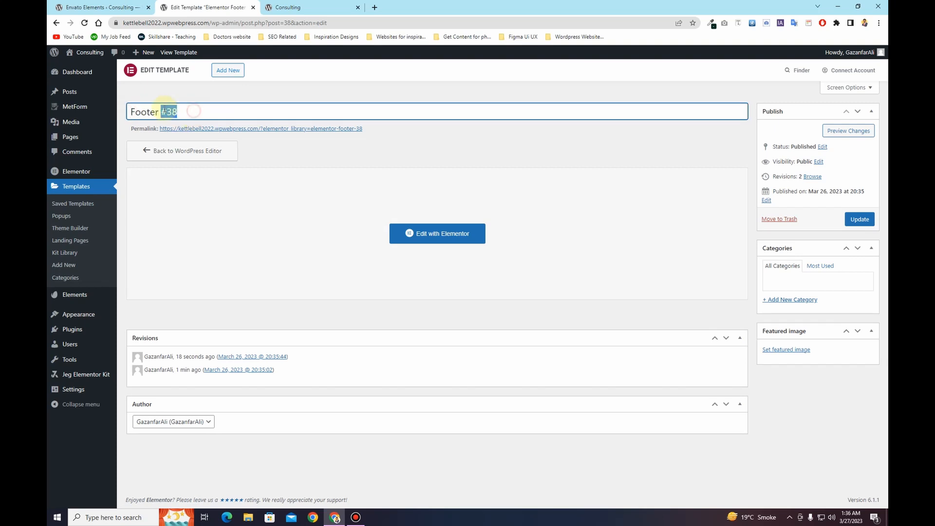
{"action": "key", "text": "BackSpace"}
{"action": "key", "text": "BackSpace"}
{"action": "left_click", "coordinate": [859, 220]}
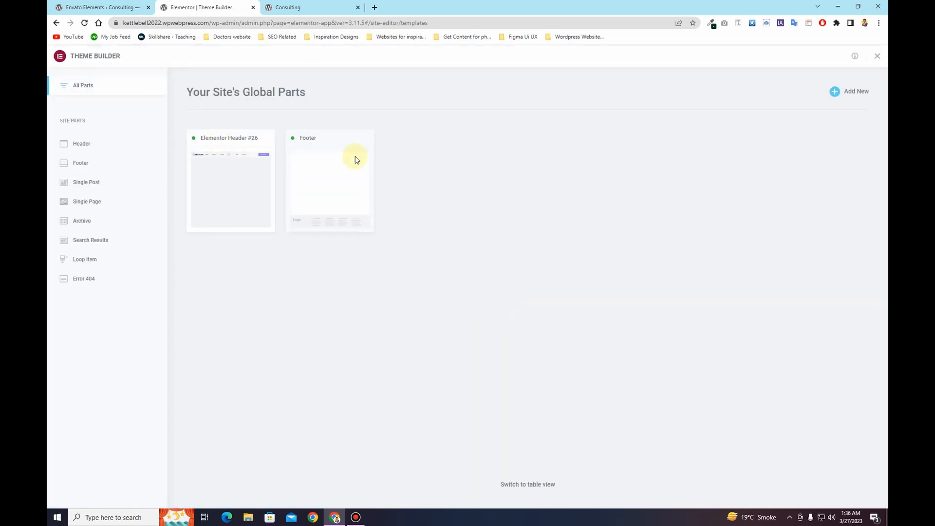
Close the Theme Builder and dismiss the GetGenie AI notice and the Welcome panel on the dashboard
{"action": "left_click", "coordinate": [877, 56]}
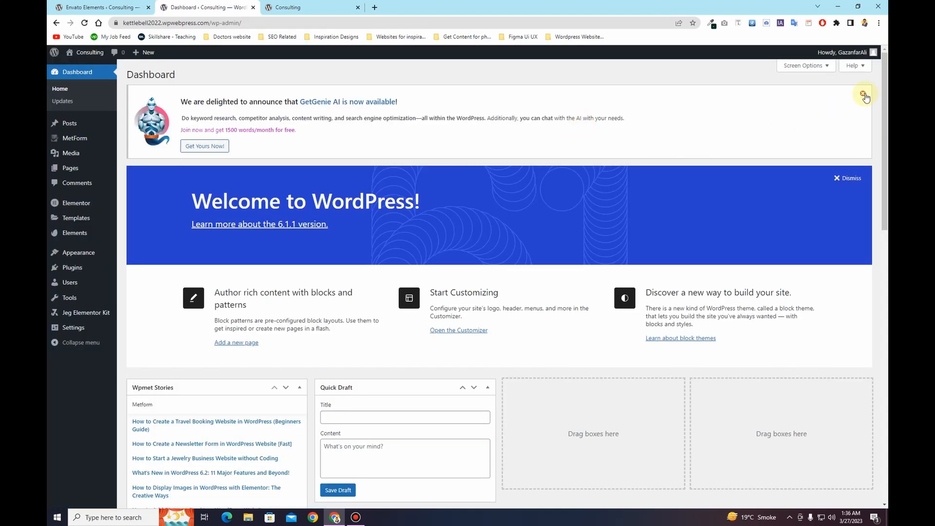
{"action": "left_click", "coordinate": [864, 96]}
{"action": "left_click", "coordinate": [850, 100]}
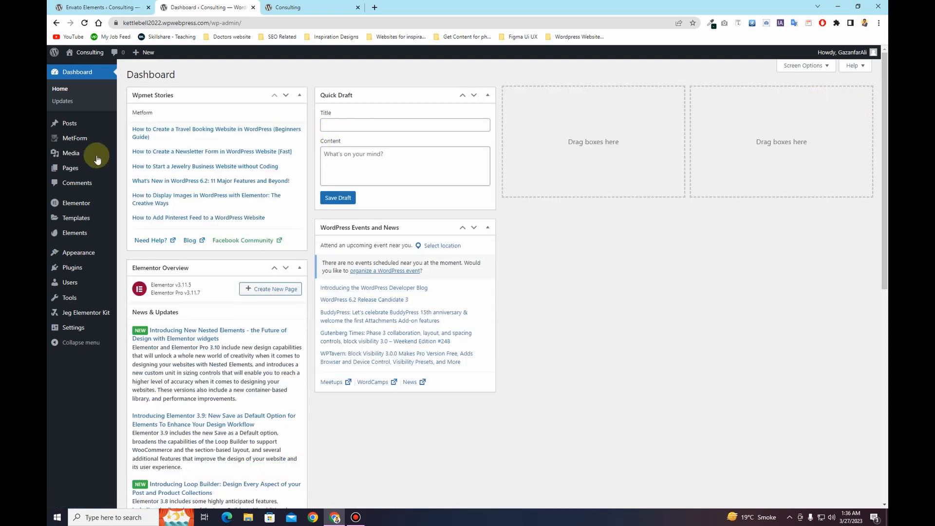
Open the Home page from the site's page list and start editing it with Elementor
{"action": "left_click", "coordinate": [83, 167]}
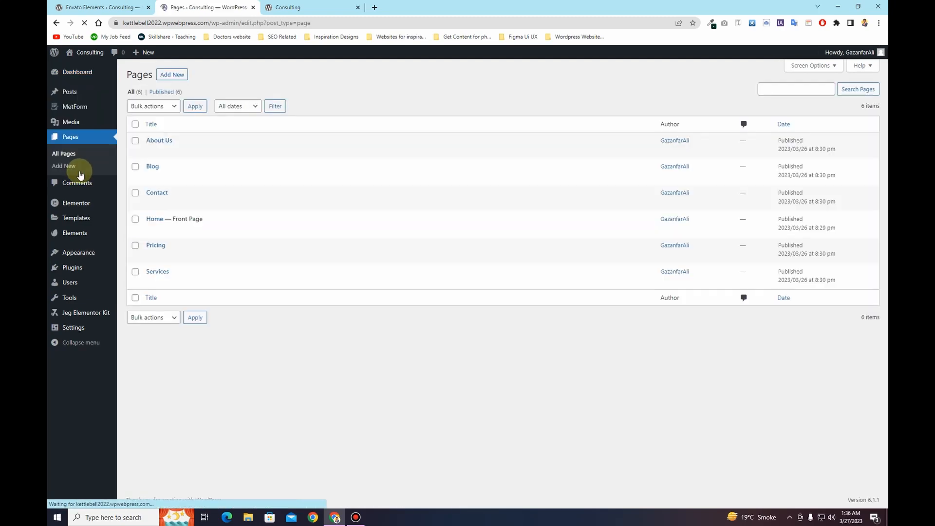
{"action": "mouse_move", "coordinate": [152, 229]}
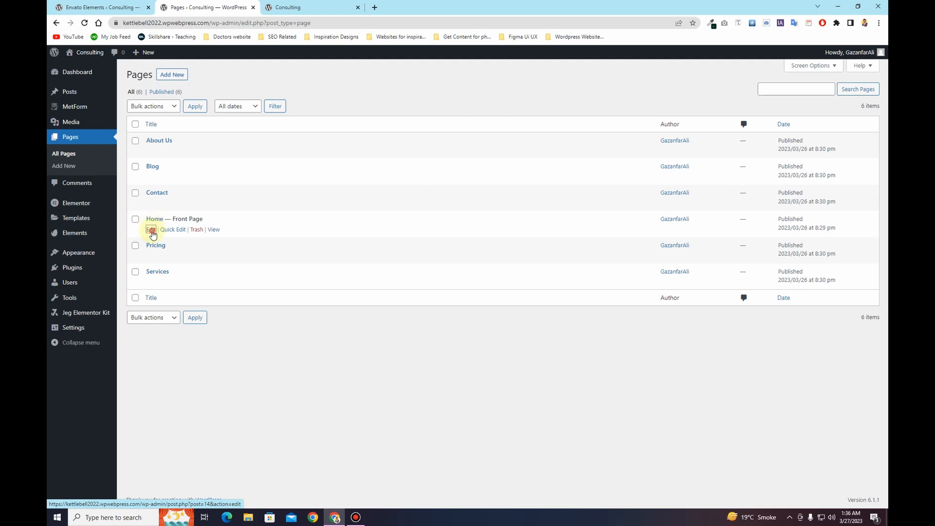
{"action": "left_click", "coordinate": [151, 230]}
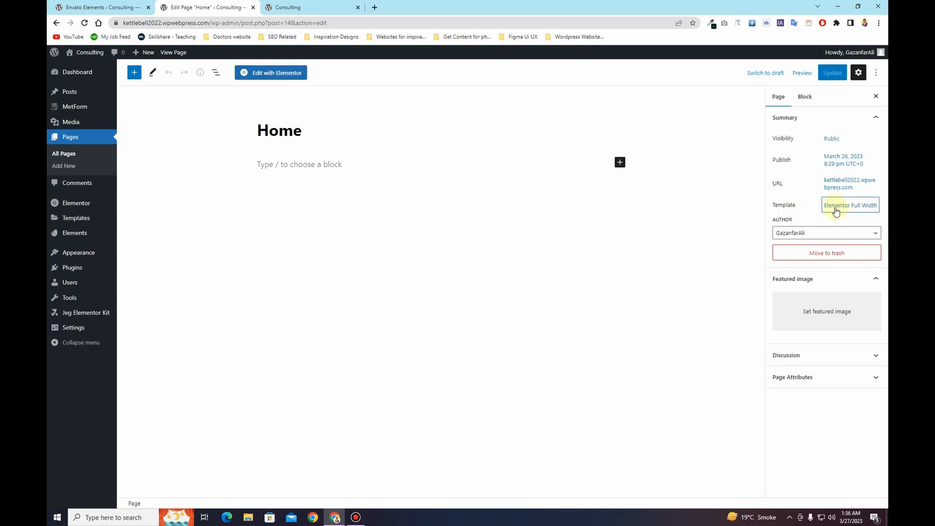
{"action": "left_click", "coordinate": [287, 76]}
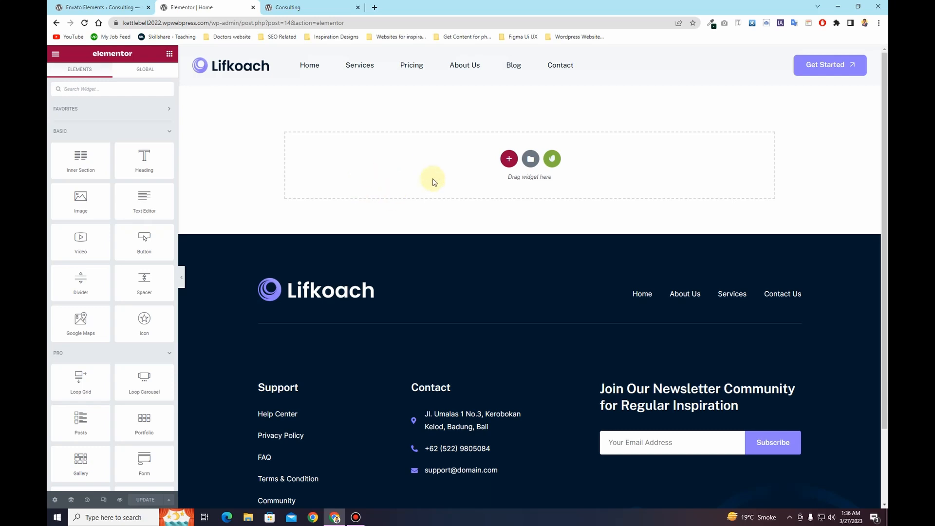
Insert the Home template from the installed Lifkoach kit into the Home page
{"action": "left_click", "coordinate": [554, 161]}
{"action": "left_click", "coordinate": [260, 220]}
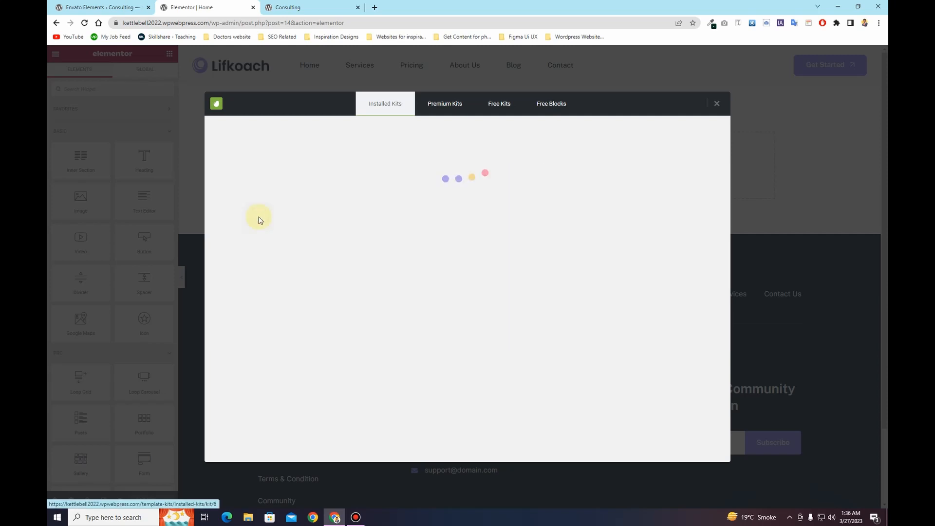
{"action": "scroll", "coordinate": [528, 263], "scroll_direction": "down", "scroll_amount": 1}
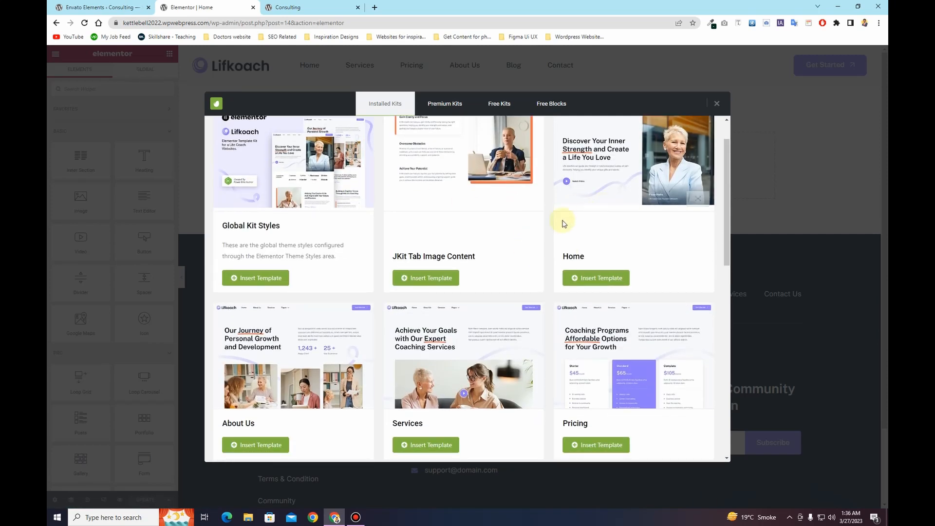
{"action": "scroll", "coordinate": [610, 225], "scroll_direction": "up", "scroll_amount": 1}
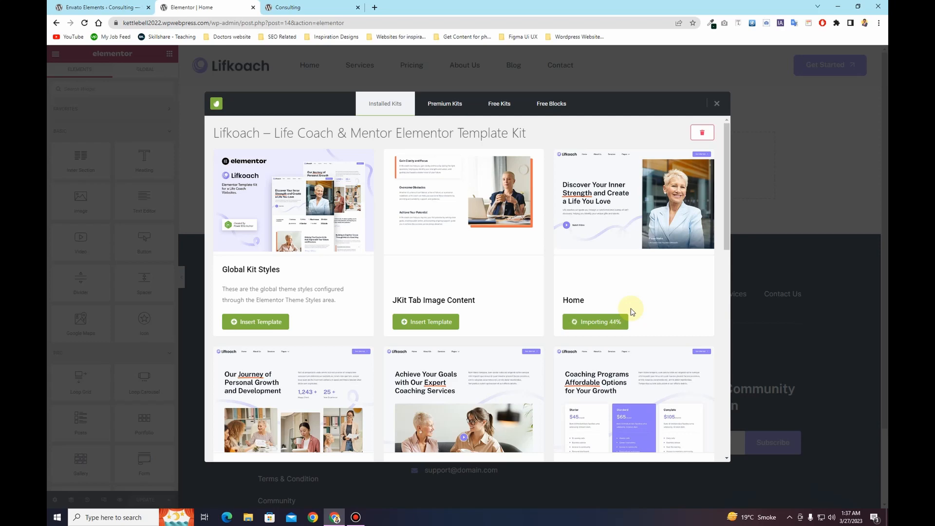
Look over the Home layout's sections from hero to blog, and try the tabs under Why You Need a Life Coach
{"action": "scroll", "coordinate": [341, 246], "scroll_direction": "down", "scroll_amount": 5}
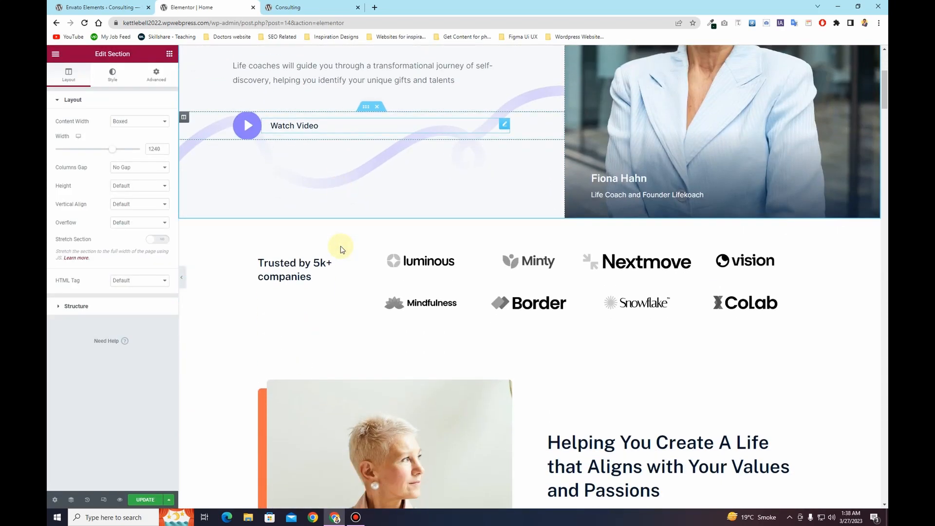
{"action": "scroll", "coordinate": [341, 249], "scroll_direction": "up", "scroll_amount": 4}
{"action": "scroll", "coordinate": [337, 251], "scroll_direction": "down", "scroll_amount": 9}
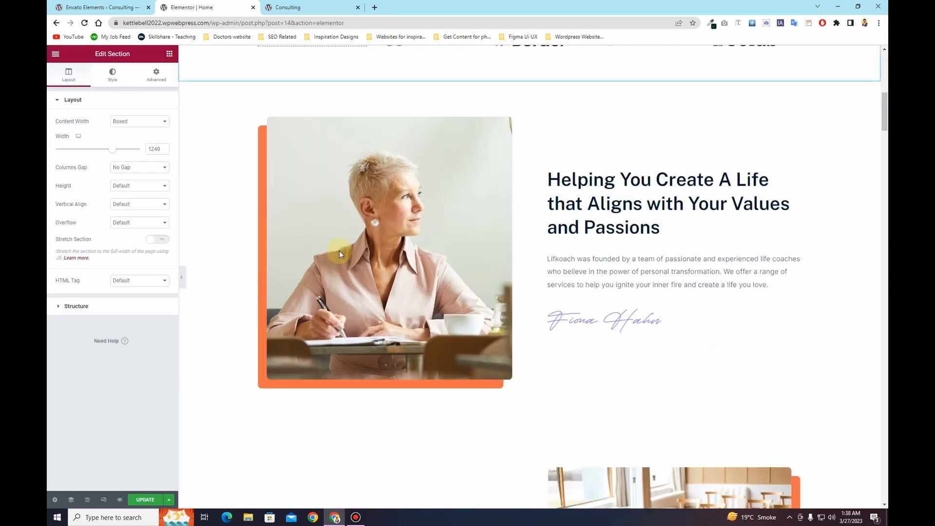
{"action": "scroll", "coordinate": [339, 250], "scroll_direction": "down", "scroll_amount": 10}
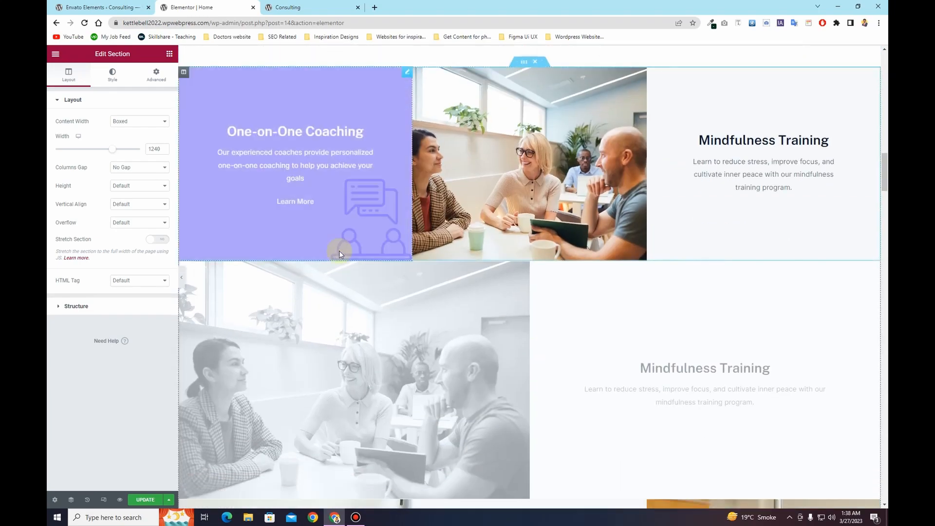
{"action": "scroll", "coordinate": [339, 250], "scroll_direction": "down", "scroll_amount": 5}
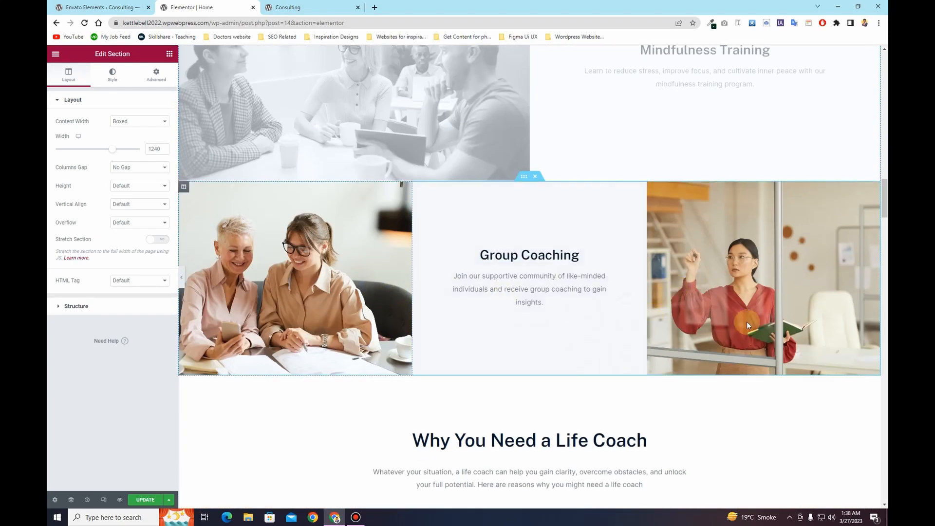
{"action": "scroll", "coordinate": [748, 324], "scroll_direction": "down", "scroll_amount": 8}
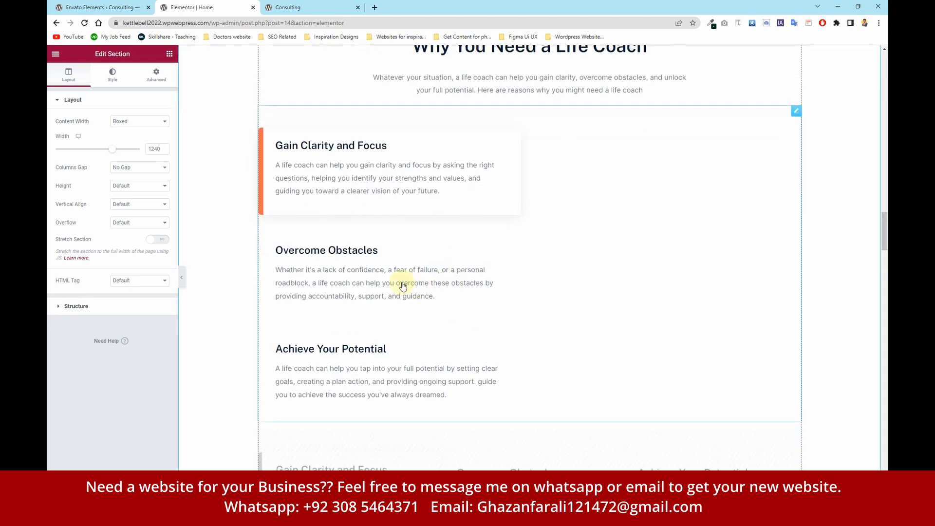
{"action": "left_click", "coordinate": [403, 286]}
{"action": "left_click", "coordinate": [413, 382]}
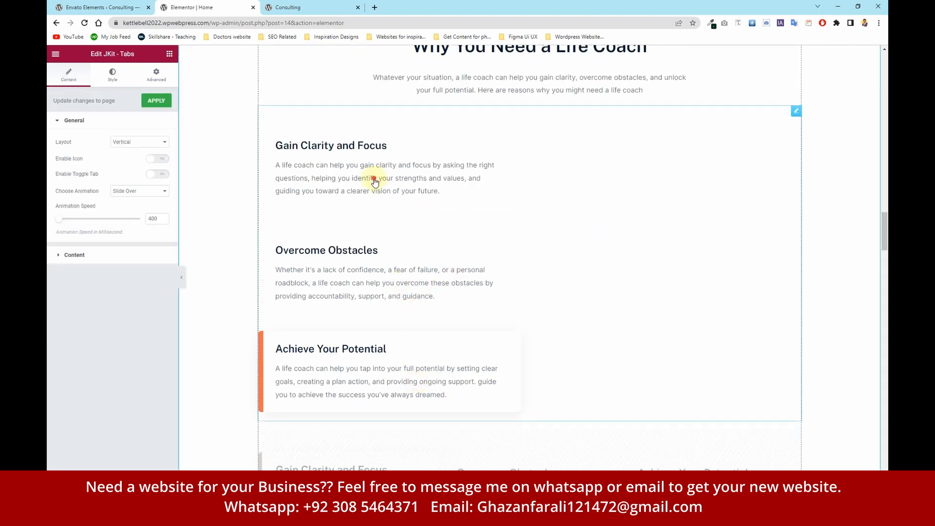
{"action": "scroll", "coordinate": [549, 273], "scroll_direction": "down", "scroll_amount": 6}
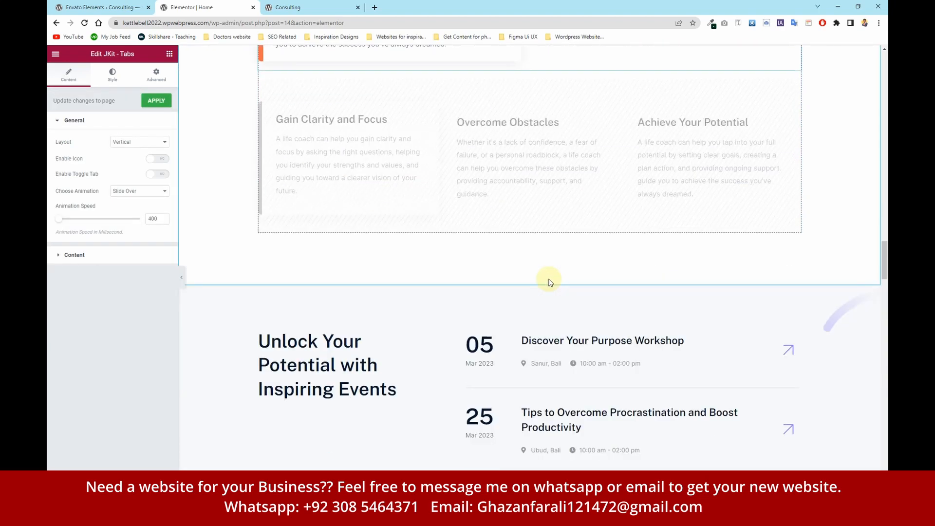
{"action": "scroll", "coordinate": [549, 281], "scroll_direction": "down", "scroll_amount": 12}
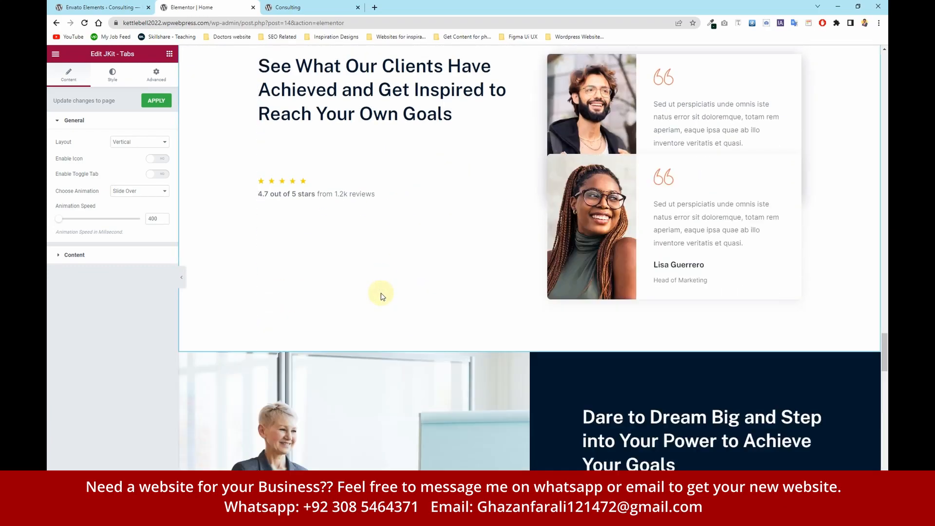
{"action": "scroll", "coordinate": [381, 295], "scroll_direction": "down", "scroll_amount": 10}
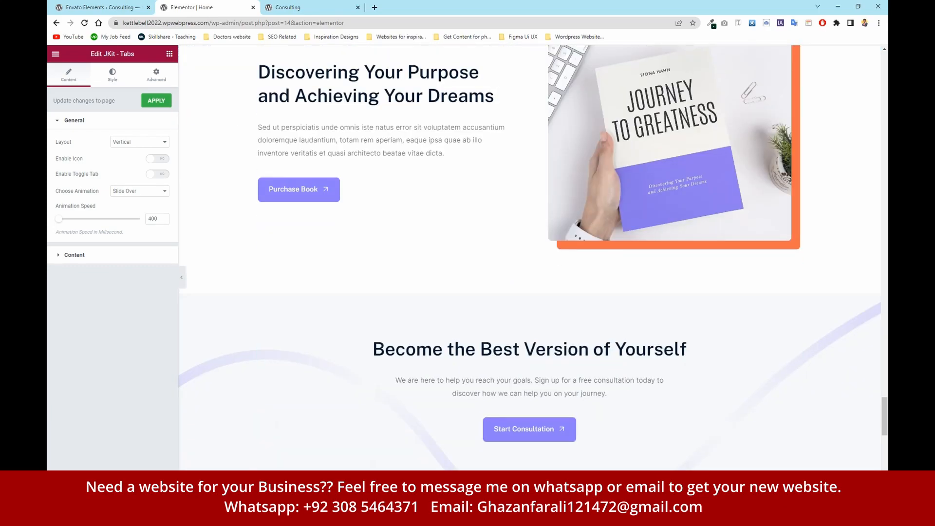
{"action": "scroll", "coordinate": [376, 357], "scroll_direction": "down", "scroll_amount": 5}
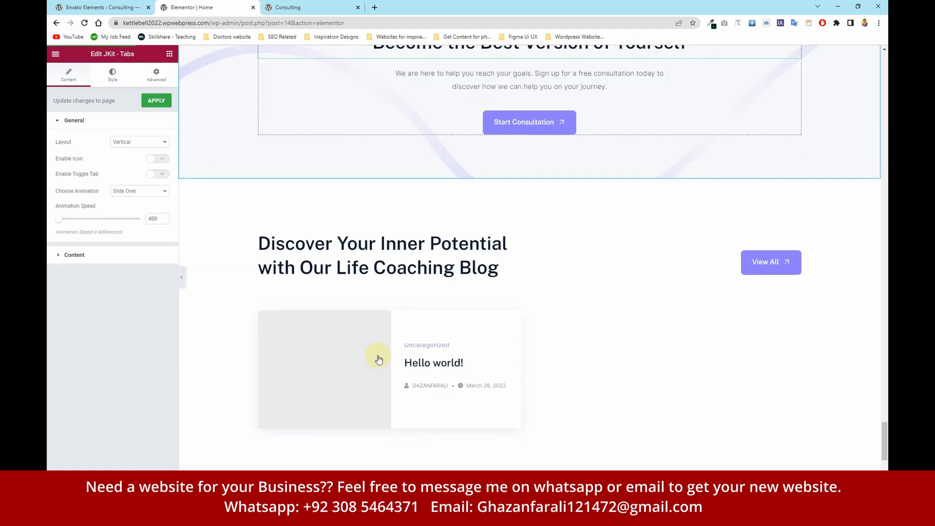
{"action": "scroll", "coordinate": [379, 359], "scroll_direction": "up", "scroll_amount": 1}
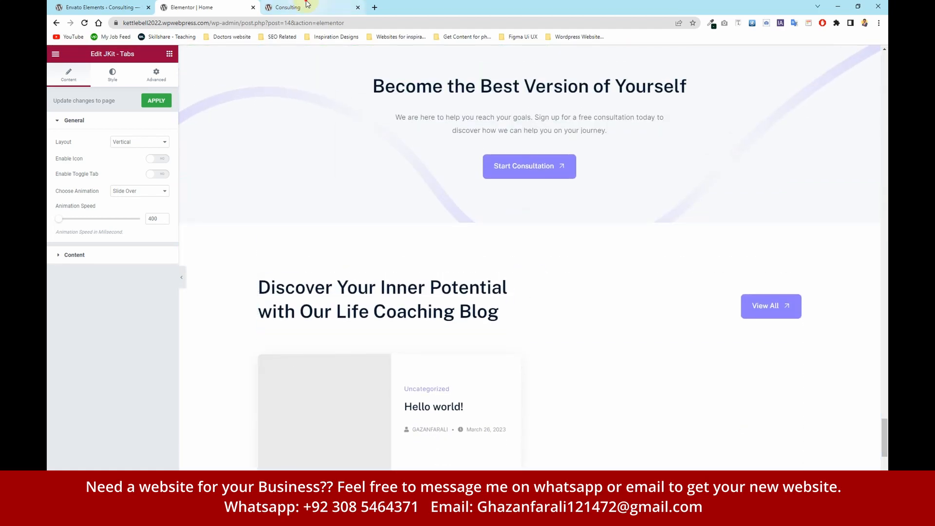
Review the live Consulting home page from the hero through services, testimonials and blog to the footer
{"action": "left_click", "coordinate": [308, 5]}
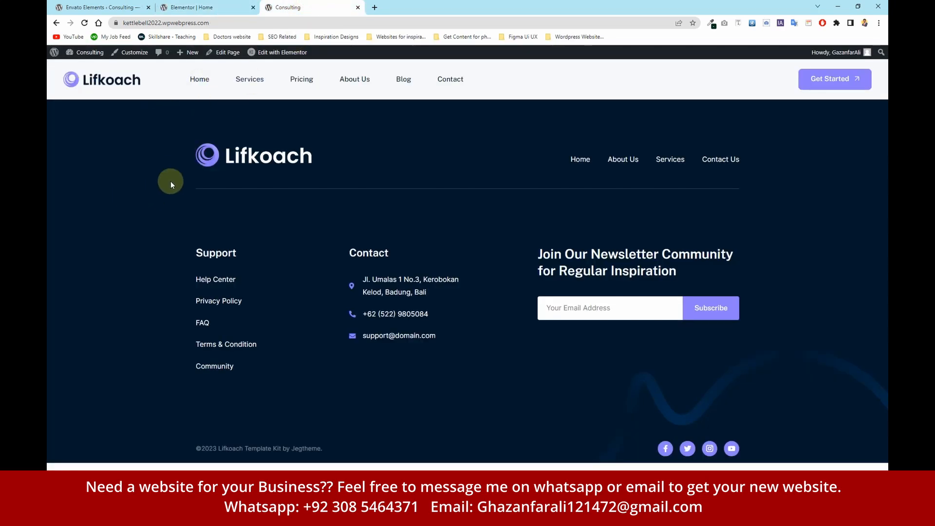
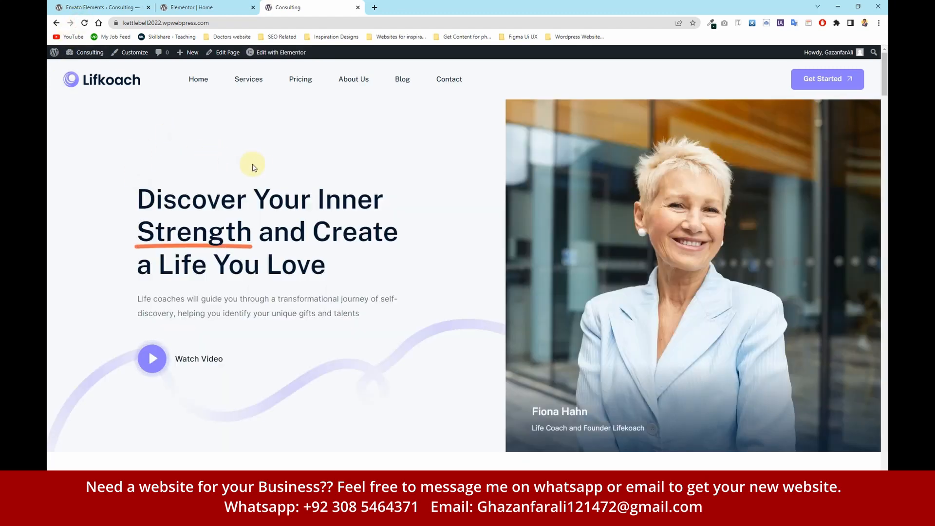
{"action": "scroll", "coordinate": [361, 205], "scroll_direction": "down", "scroll_amount": 13}
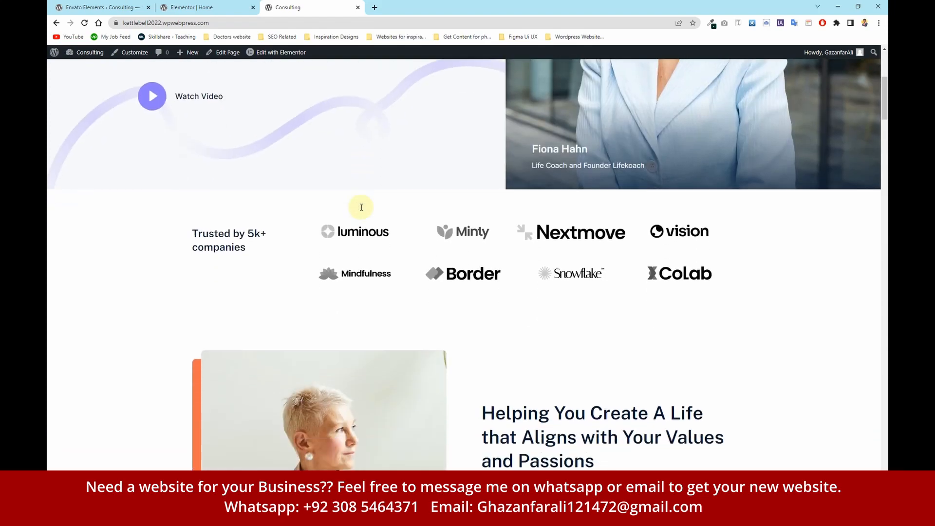
{"action": "scroll", "coordinate": [362, 207], "scroll_direction": "down", "scroll_amount": 18}
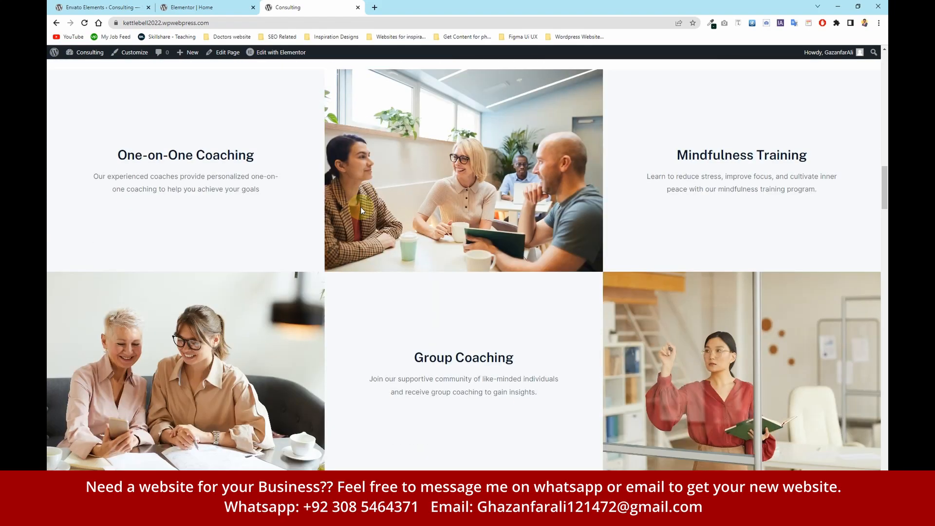
{"action": "scroll", "coordinate": [466, 175], "scroll_direction": "down", "scroll_amount": 4}
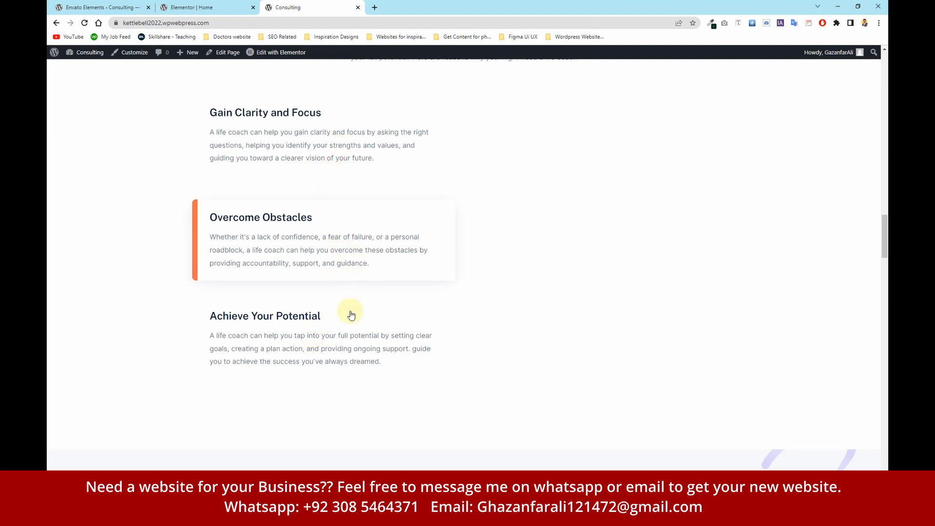
{"action": "scroll", "coordinate": [351, 311], "scroll_direction": "down", "scroll_amount": 10}
{"action": "scroll", "coordinate": [396, 281], "scroll_direction": "down", "scroll_amount": 15}
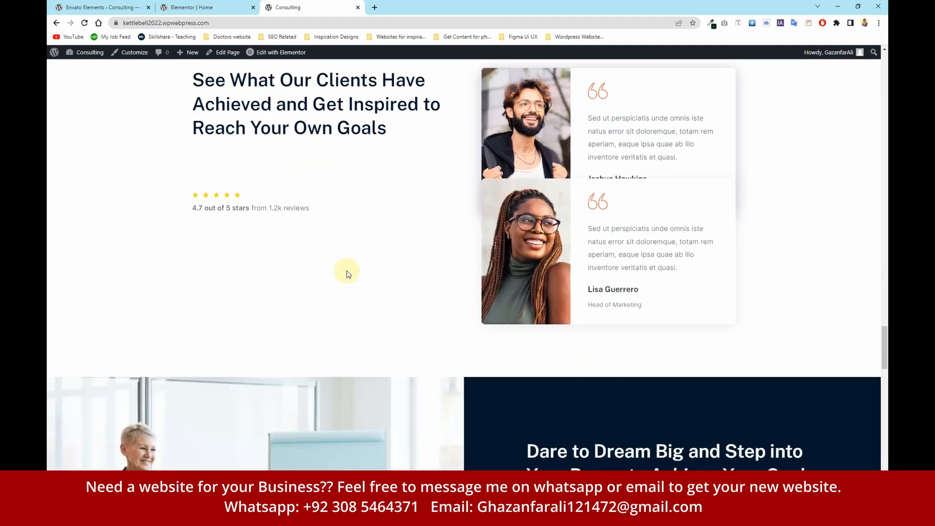
{"action": "scroll", "coordinate": [347, 272], "scroll_direction": "down", "scroll_amount": 14}
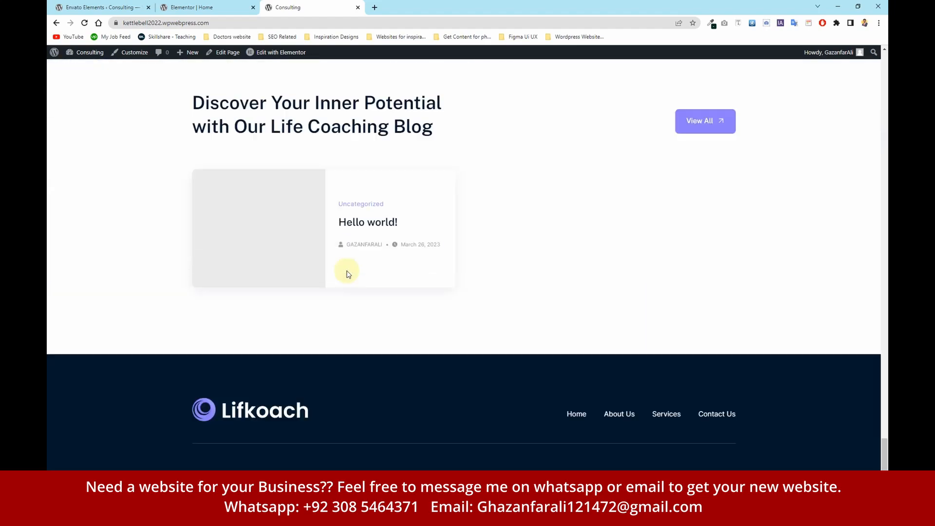
{"action": "scroll", "coordinate": [346, 272], "scroll_direction": "up", "scroll_amount": 5}
{"action": "scroll", "coordinate": [347, 271], "scroll_direction": "up", "scroll_amount": 15}
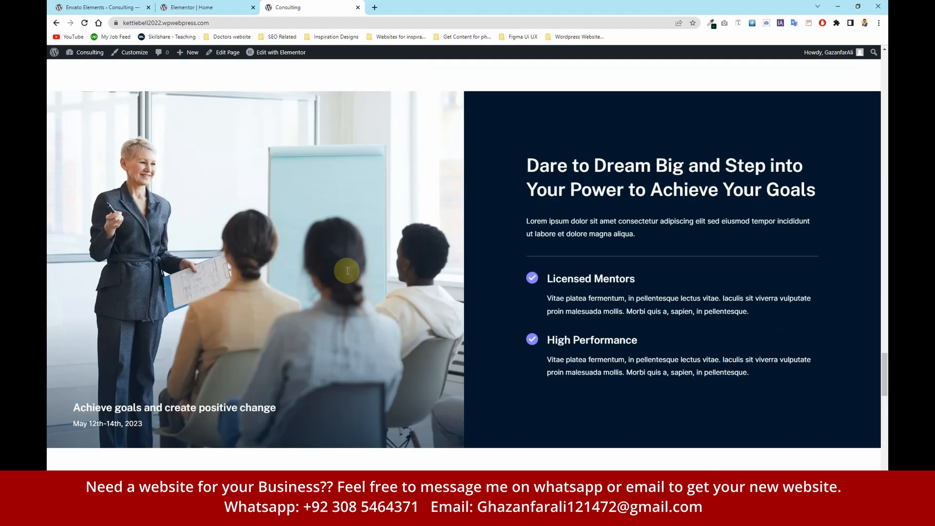
{"action": "scroll", "coordinate": [347, 273], "scroll_direction": "up", "scroll_amount": 20}
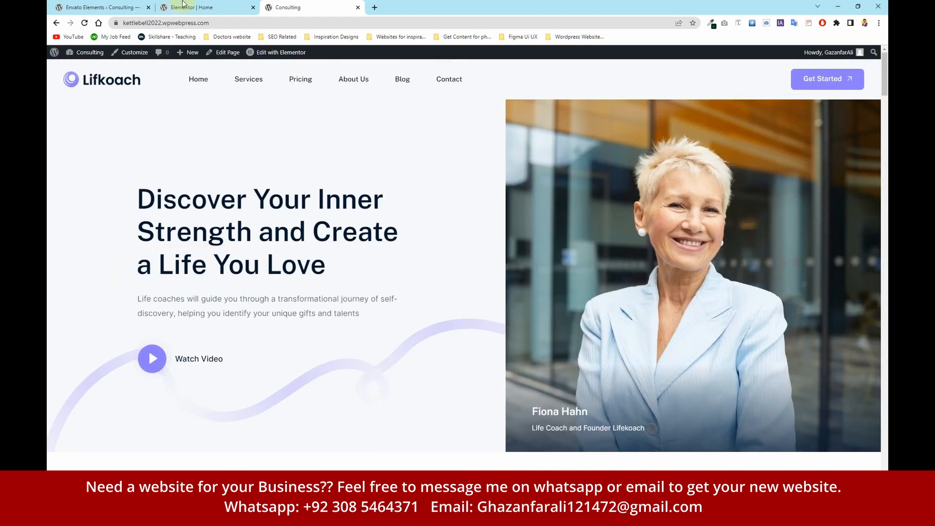
Return to the Home page's Elementor editor and exit it to the WordPress pages list
{"action": "left_click", "coordinate": [190, 7]}
{"action": "left_click", "coordinate": [57, 57]}
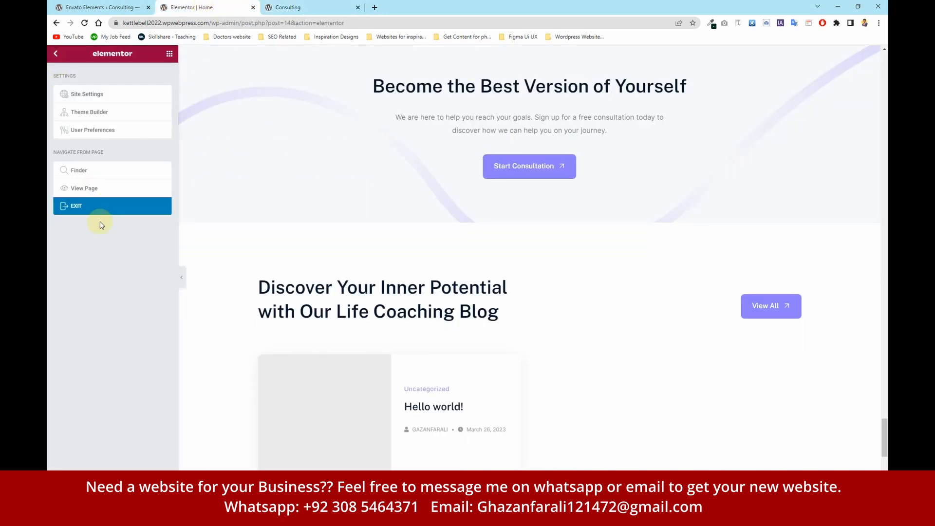
{"action": "left_click", "coordinate": [117, 206]}
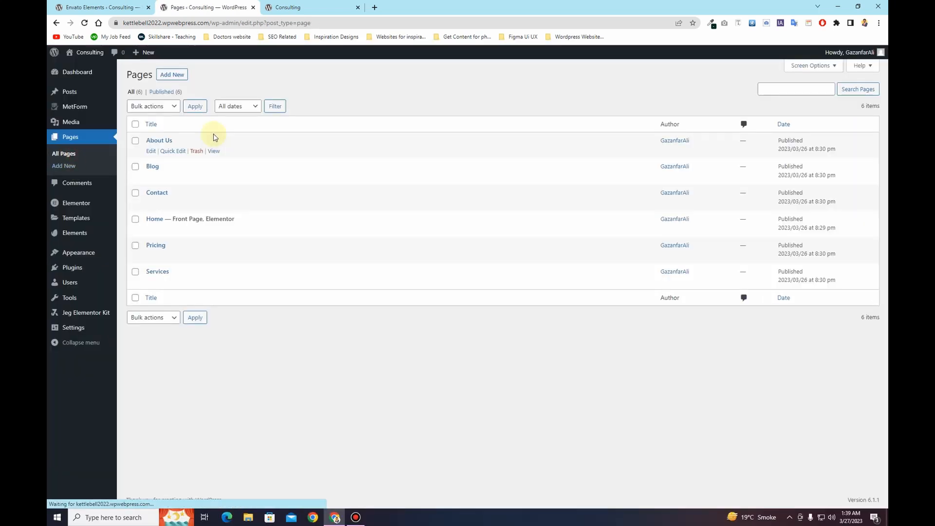
Open the About Us, Blog, Contact, Pricing and Services pages for editing, each in its own browser tab
{"action": "right_click", "coordinate": [155, 154]}
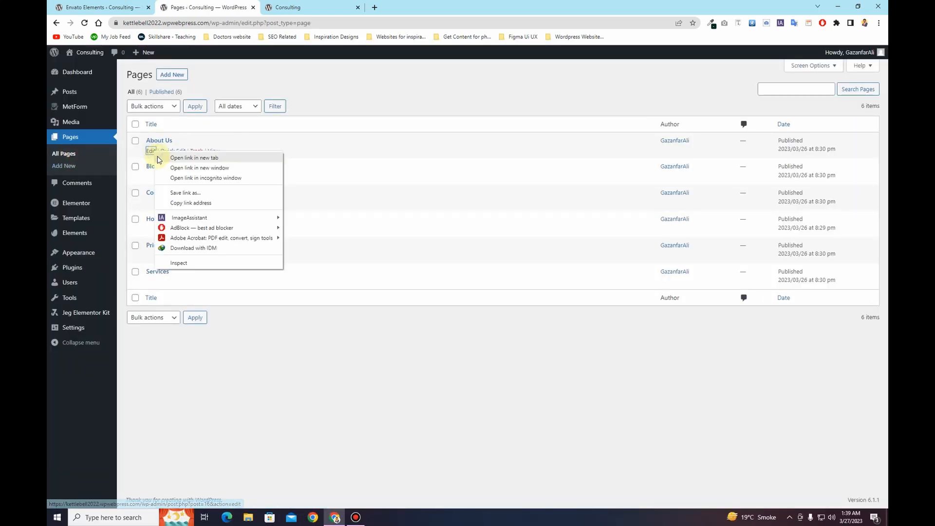
{"action": "left_click", "coordinate": [175, 157]}
{"action": "right_click", "coordinate": [151, 178]}
{"action": "left_click", "coordinate": [158, 187]}
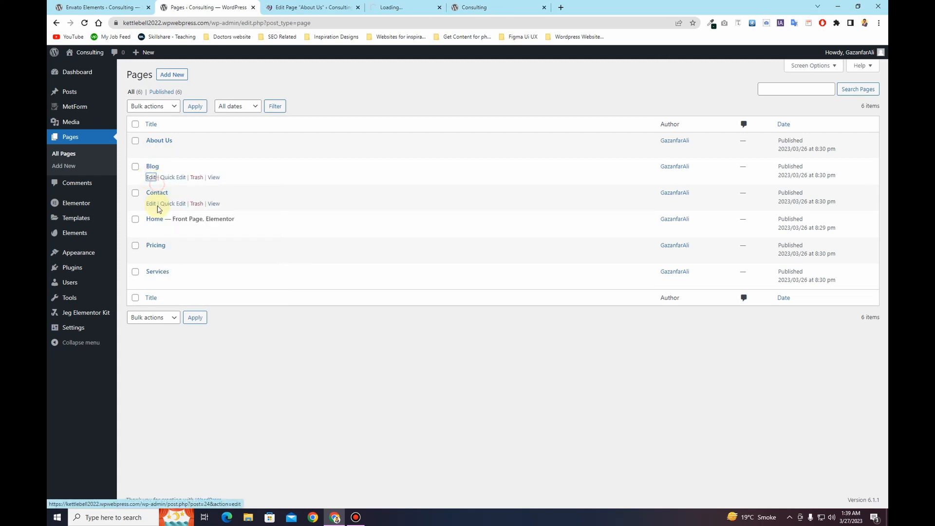
{"action": "right_click", "coordinate": [152, 204]}
{"action": "left_click", "coordinate": [166, 210]}
{"action": "right_click", "coordinate": [152, 258]}
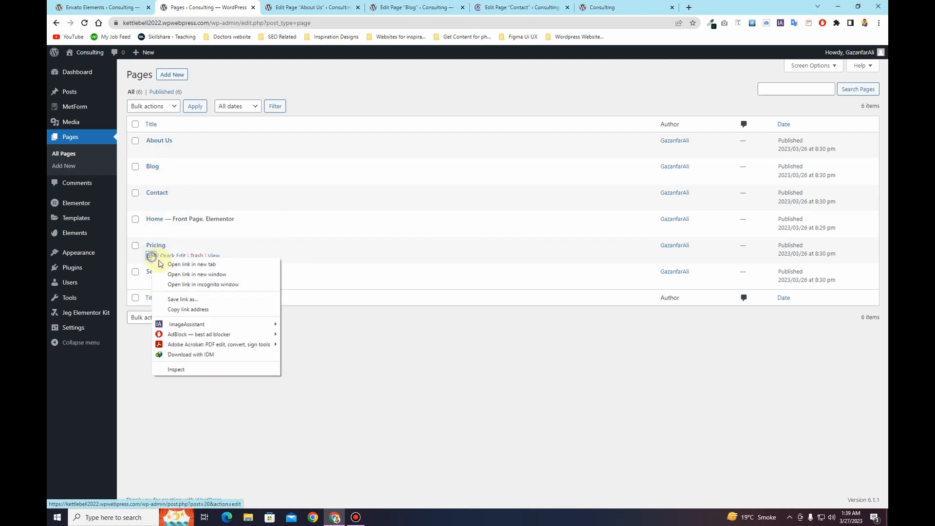
{"action": "left_click", "coordinate": [166, 264]}
{"action": "right_click", "coordinate": [151, 284]}
{"action": "left_click", "coordinate": [163, 291]}
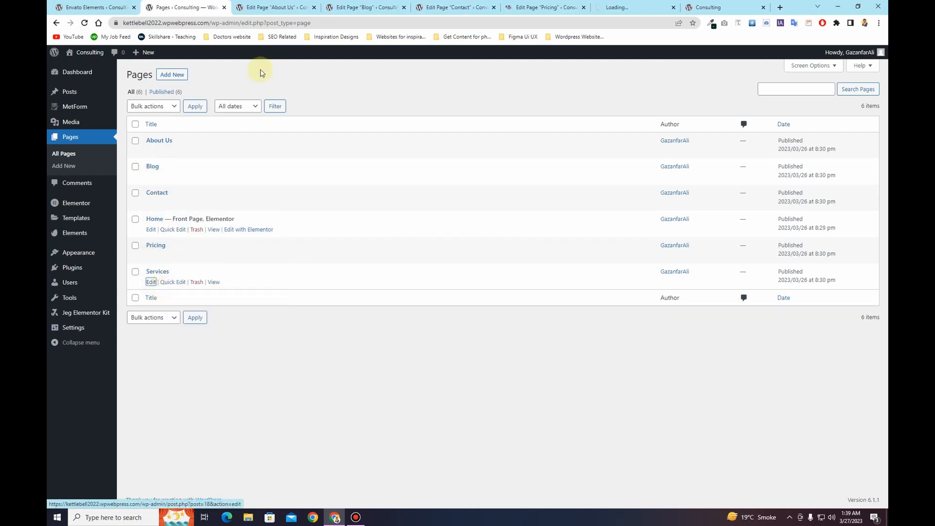
Start editing the About Us, Blog, Contact, Pricing and Services pages with Elementor in their open tabs
{"action": "left_click", "coordinate": [272, 6]}
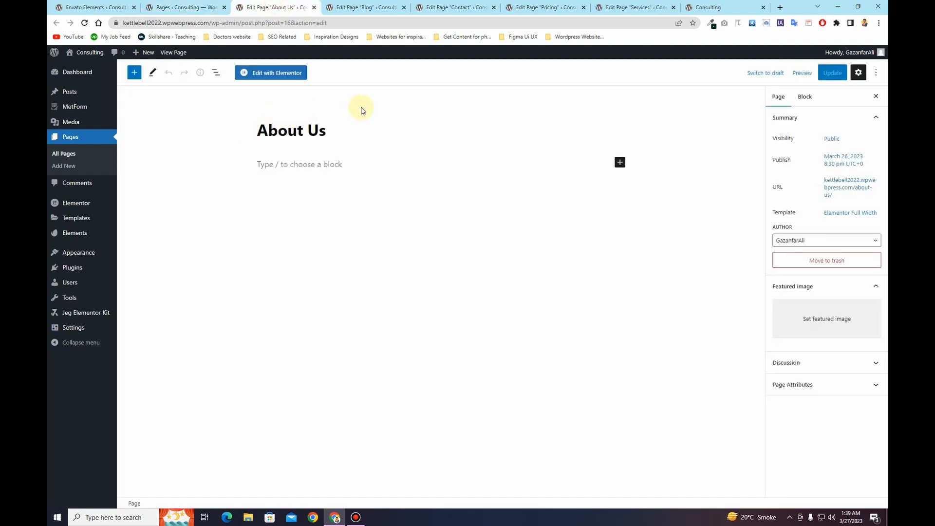
{"action": "left_click", "coordinate": [264, 77]}
{"action": "left_click", "coordinate": [365, 6]}
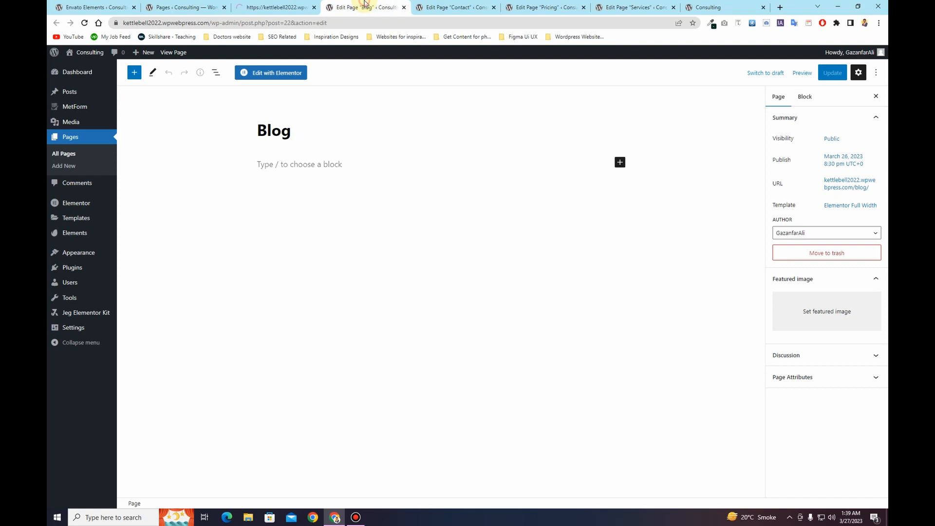
{"action": "left_click", "coordinate": [268, 77]}
{"action": "left_click", "coordinate": [455, 7]}
{"action": "left_click", "coordinate": [292, 75]}
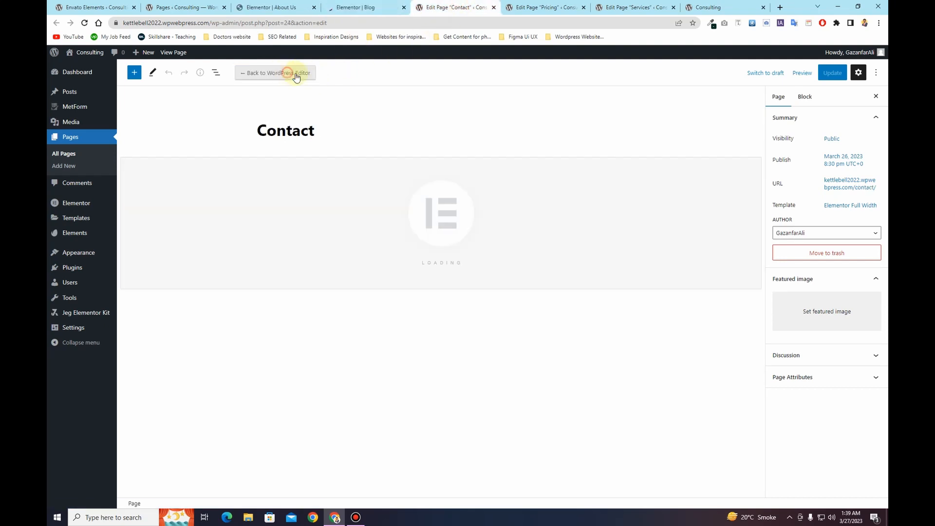
{"action": "left_click", "coordinate": [544, 4]}
{"action": "left_click", "coordinate": [292, 73]}
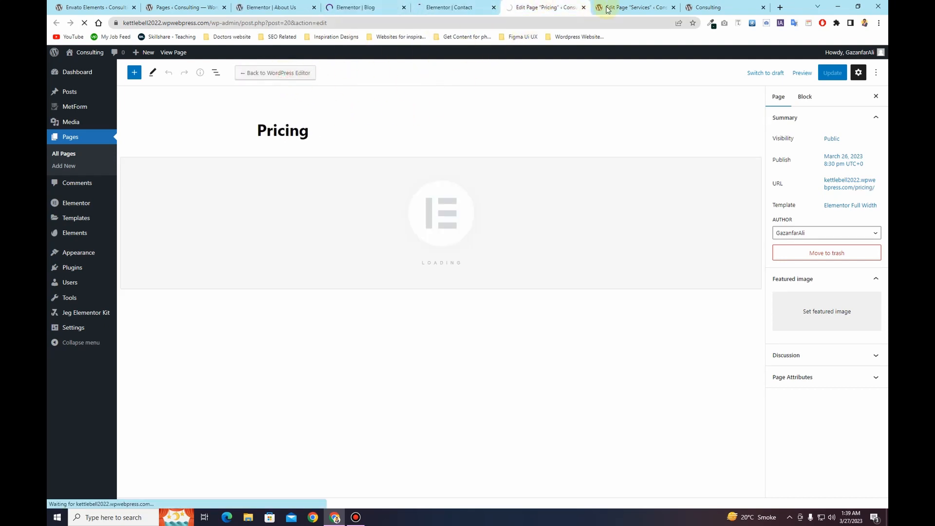
{"action": "left_click", "coordinate": [631, 7]}
{"action": "left_click", "coordinate": [286, 73]}
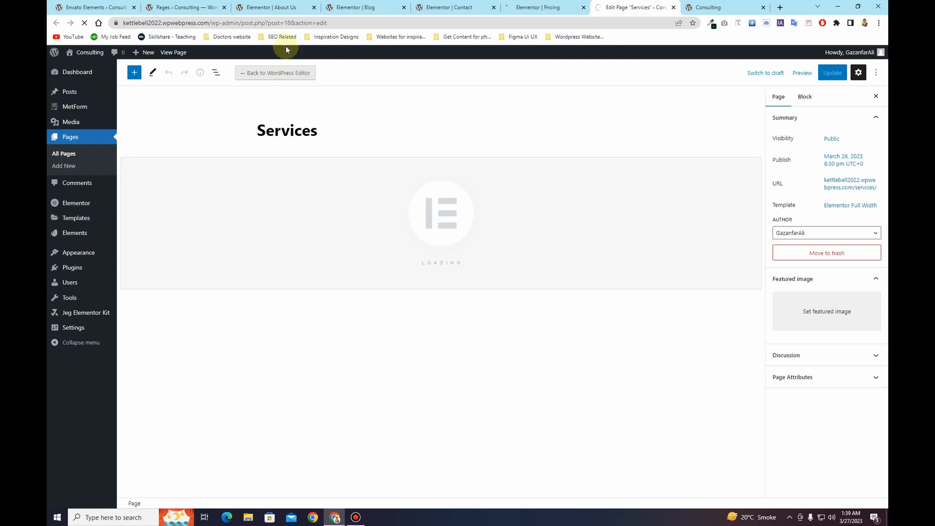
Insert the About Us template from the installed Lifkoach kit into the About Us page
{"action": "left_click", "coordinate": [285, 3]}
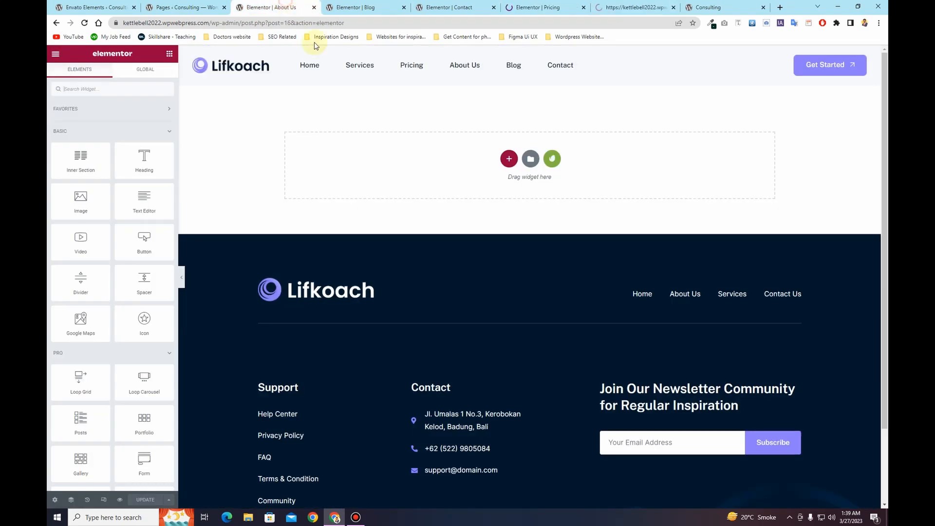
{"action": "left_click", "coordinate": [554, 159]}
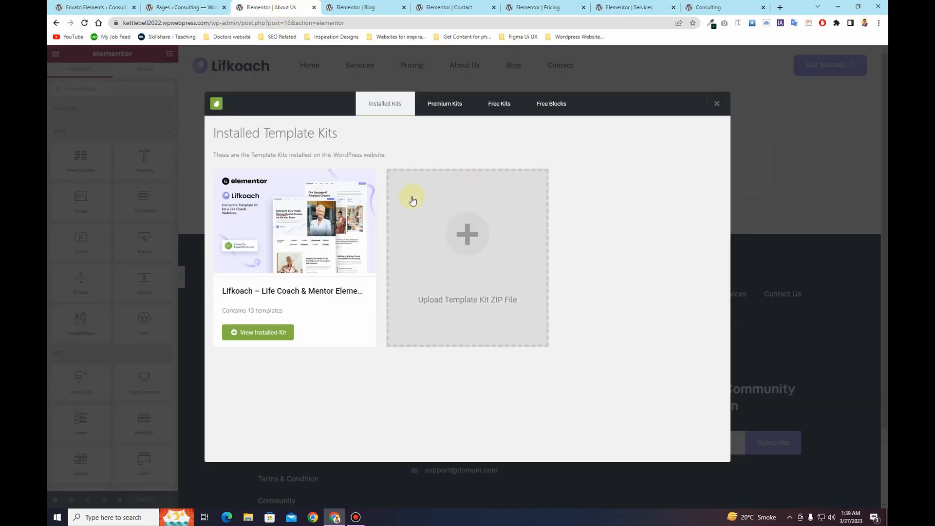
{"action": "left_click", "coordinate": [332, 213]}
{"action": "scroll", "coordinate": [480, 264], "scroll_direction": "down", "scroll_amount": 4}
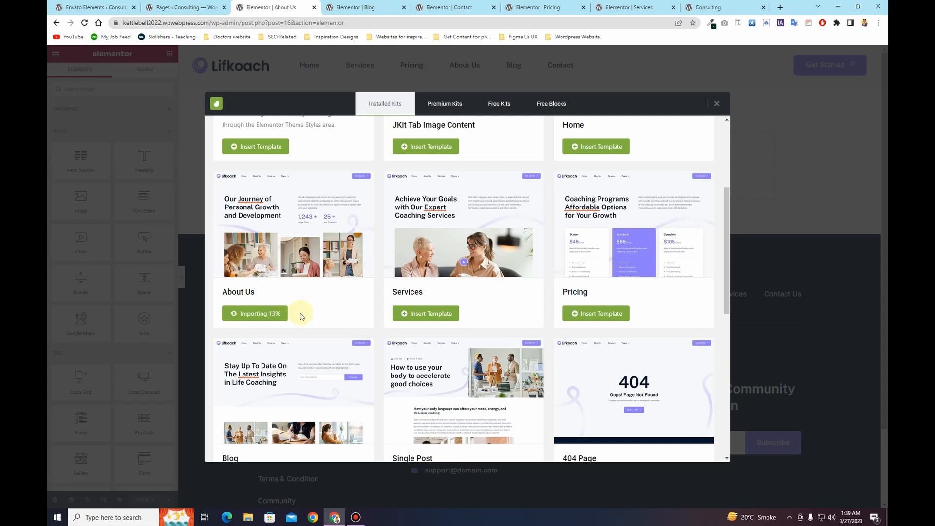
Insert the Blog template from the installed Lifkoach kit into the Blog page
{"action": "left_click", "coordinate": [352, 7]}
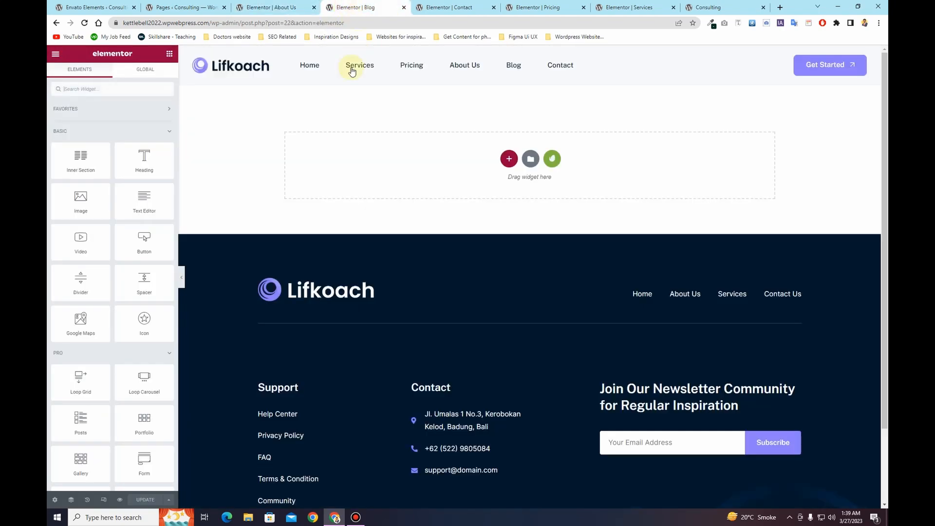
{"action": "left_click", "coordinate": [553, 159]}
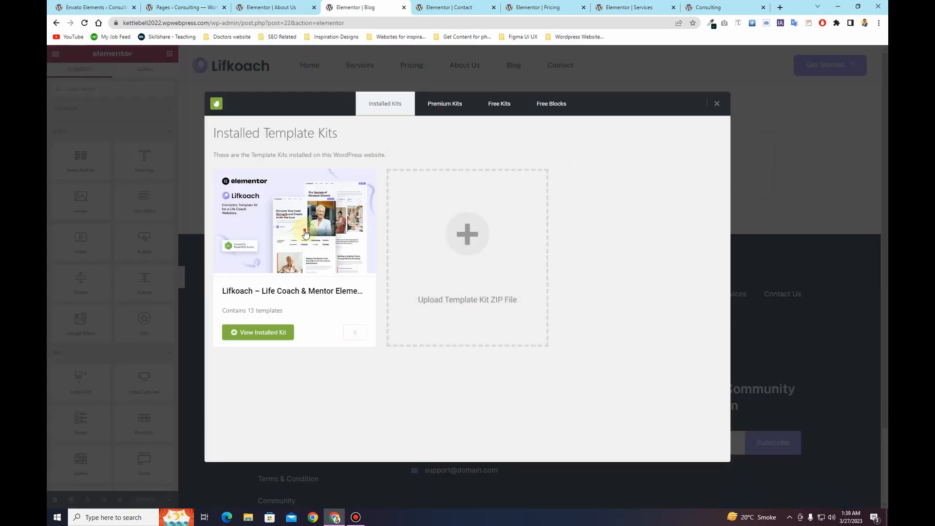
{"action": "left_click", "coordinate": [307, 229]}
{"action": "scroll", "coordinate": [466, 298], "scroll_direction": "down", "scroll_amount": 8}
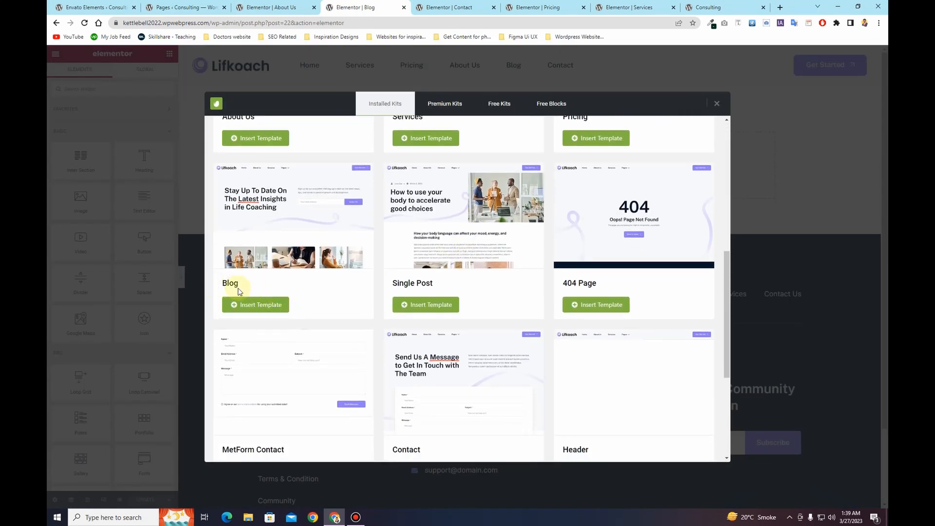
{"action": "left_click", "coordinate": [264, 311]}
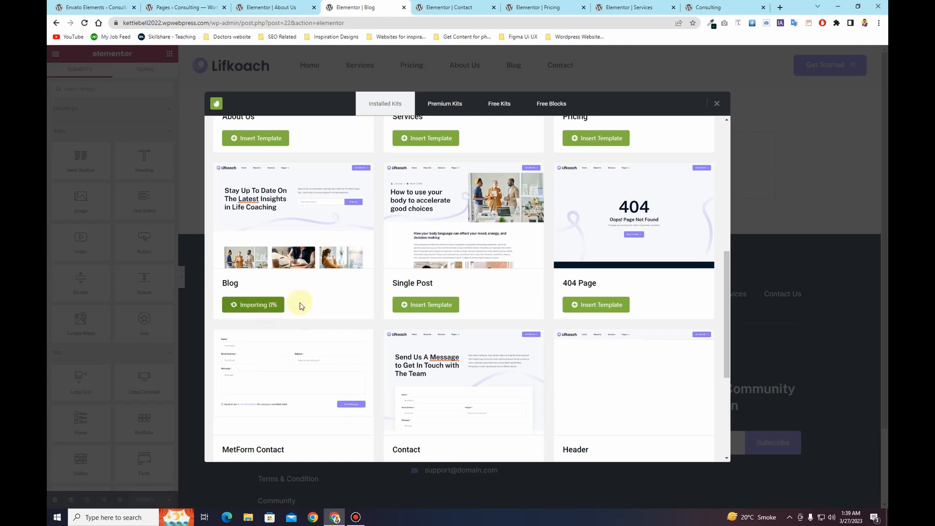
Insert the Contact template from the installed Lifkoach kit into the Contact page
{"action": "left_click", "coordinate": [436, 6]}
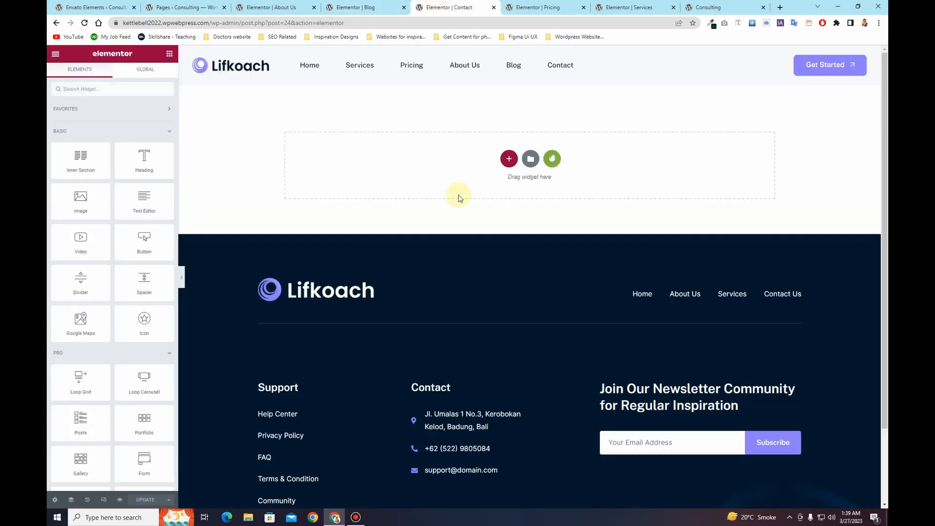
{"action": "left_click", "coordinate": [559, 156]}
{"action": "left_click", "coordinate": [297, 236]}
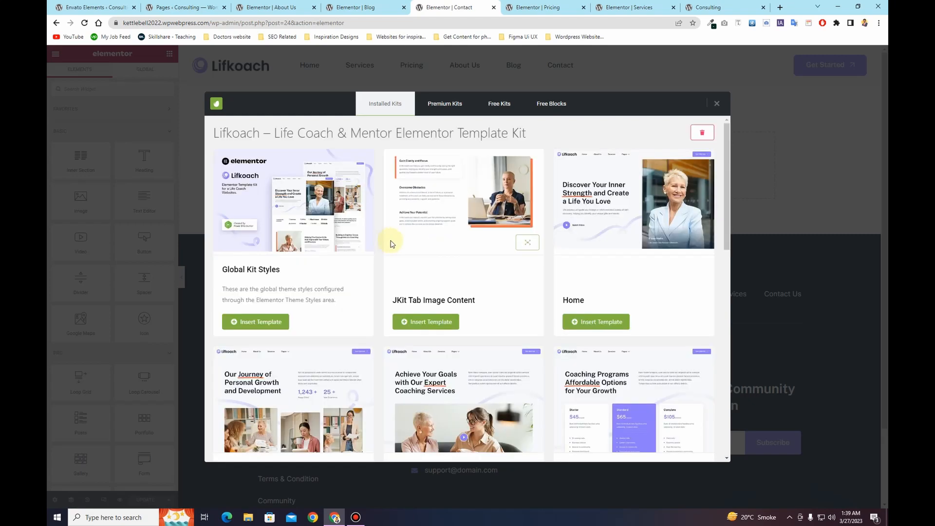
{"action": "scroll", "coordinate": [390, 244], "scroll_direction": "down", "scroll_amount": 8}
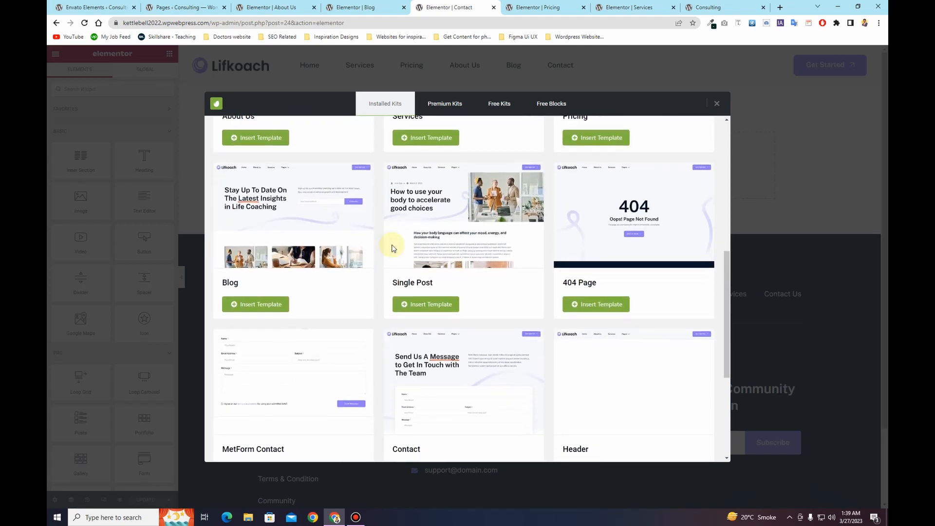
{"action": "scroll", "coordinate": [392, 248], "scroll_direction": "down", "scroll_amount": 4}
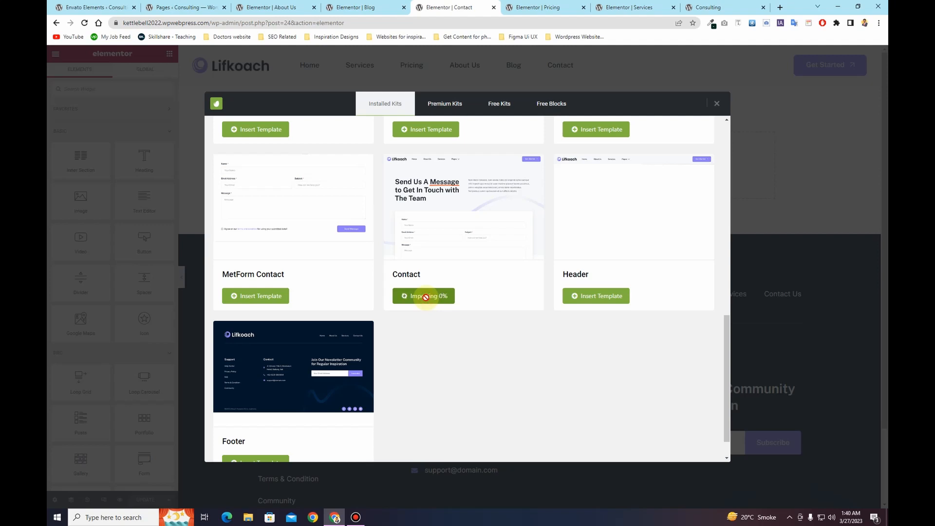
Insert the Pricing template from the installed Lifkoach kit into the Pricing page
{"action": "left_click", "coordinate": [536, 7]}
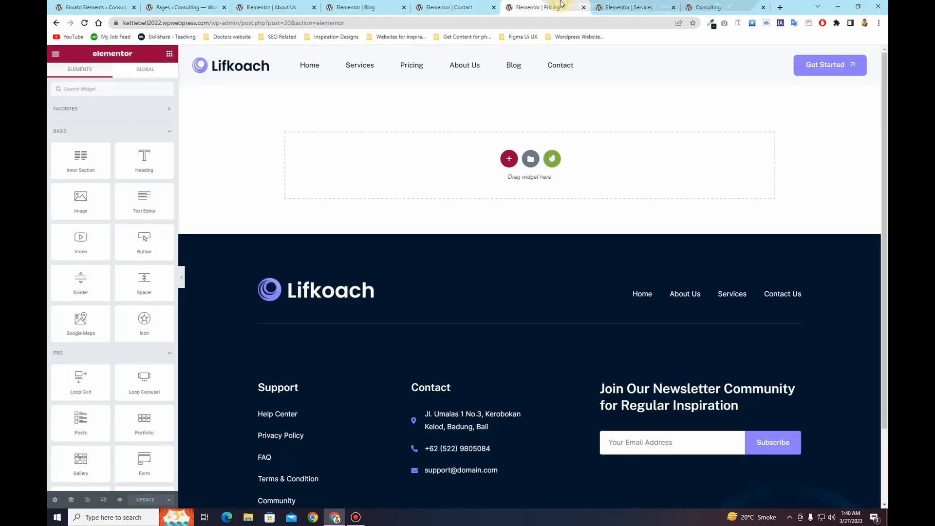
{"action": "left_click", "coordinate": [553, 159]}
{"action": "left_click", "coordinate": [295, 240]}
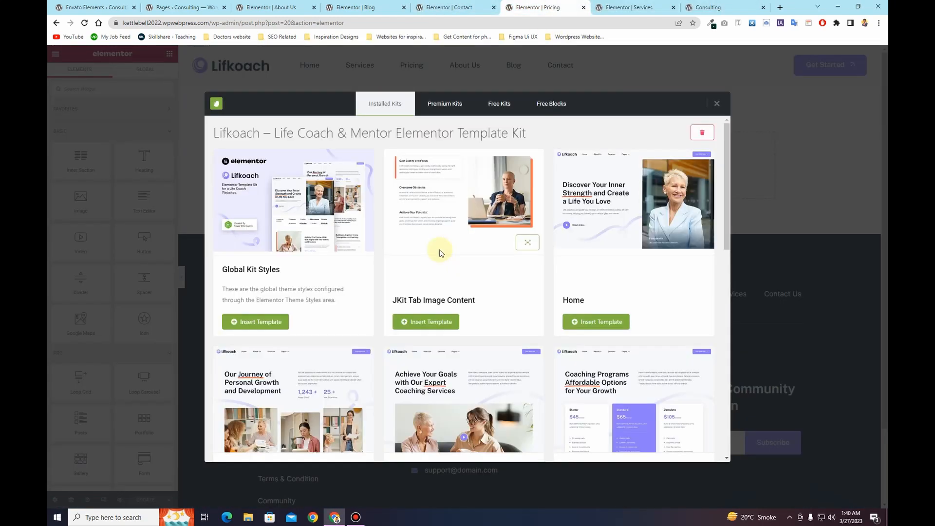
{"action": "scroll", "coordinate": [440, 252], "scroll_direction": "down", "scroll_amount": 10}
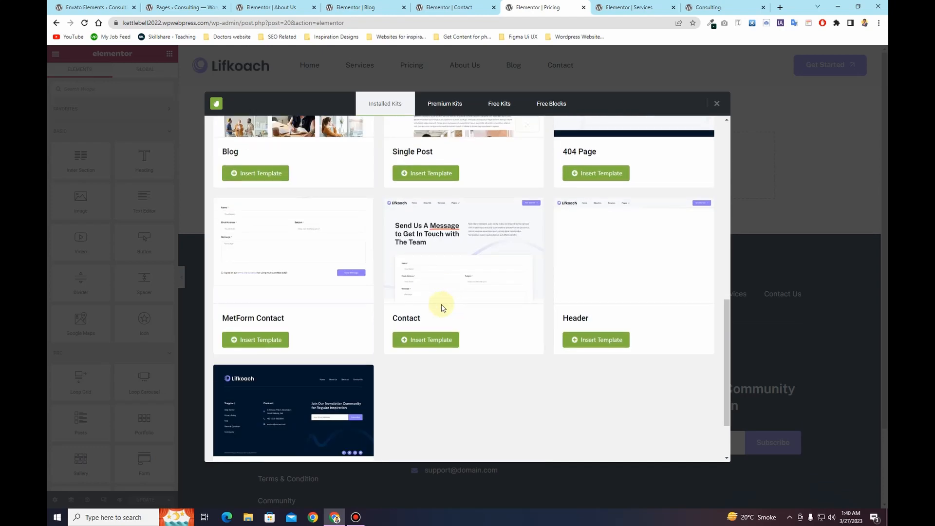
{"action": "scroll", "coordinate": [441, 306], "scroll_direction": "down", "scroll_amount": 1}
{"action": "scroll", "coordinate": [442, 309], "scroll_direction": "up", "scroll_amount": 5}
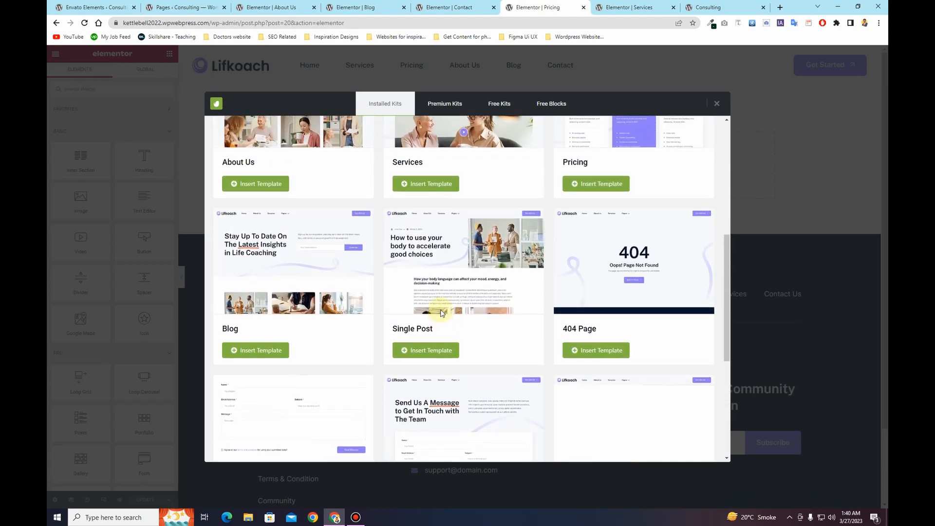
{"action": "scroll", "coordinate": [442, 313], "scroll_direction": "up", "scroll_amount": 2}
{"action": "left_click", "coordinate": [595, 269]}
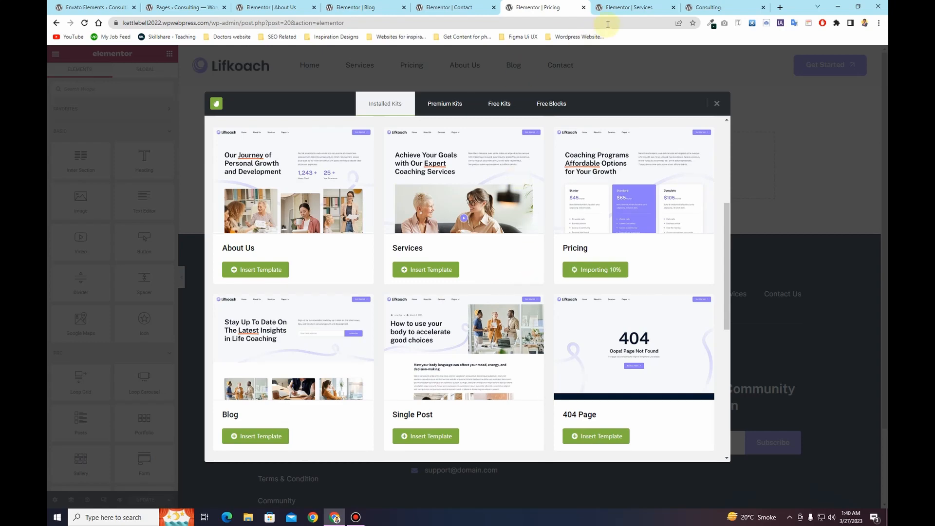
Insert the Services template from the installed Lifkoach kit into the Services page
{"action": "left_click", "coordinate": [628, 7]}
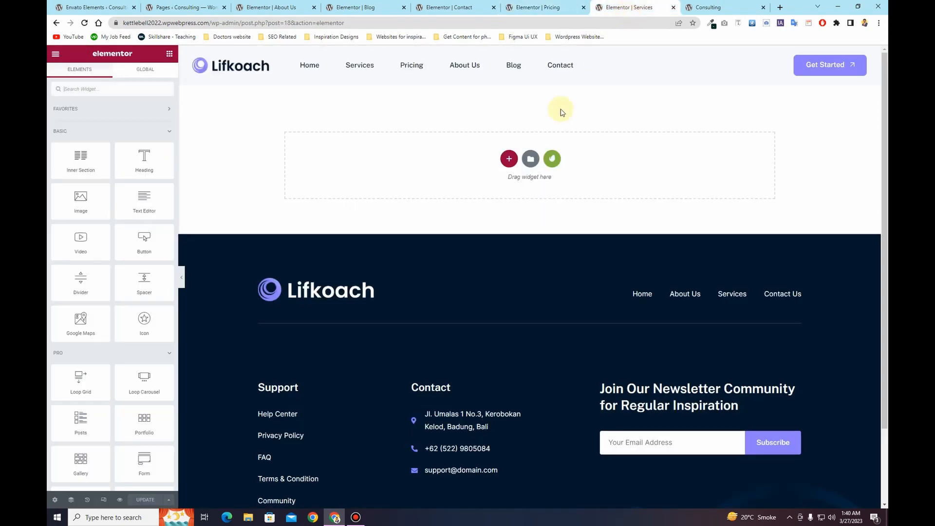
{"action": "left_click", "coordinate": [553, 161]}
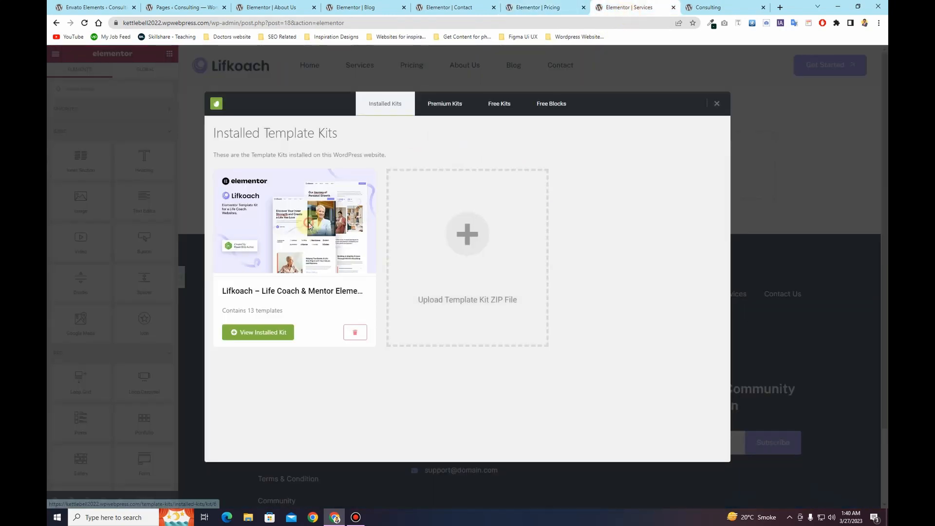
{"action": "left_click", "coordinate": [259, 330]}
{"action": "scroll", "coordinate": [423, 304], "scroll_direction": "down", "scroll_amount": 4}
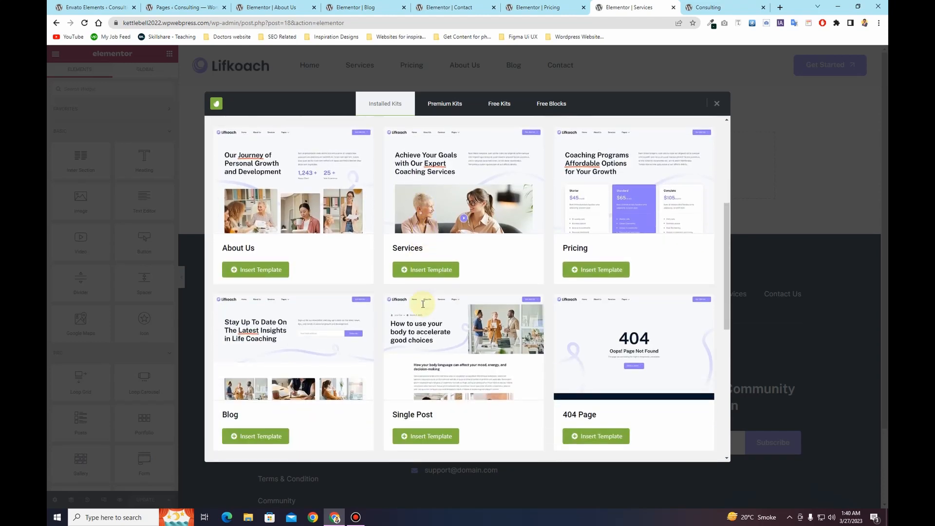
{"action": "scroll", "coordinate": [423, 304], "scroll_direction": "down", "scroll_amount": 2}
{"action": "left_click", "coordinate": [424, 182]}
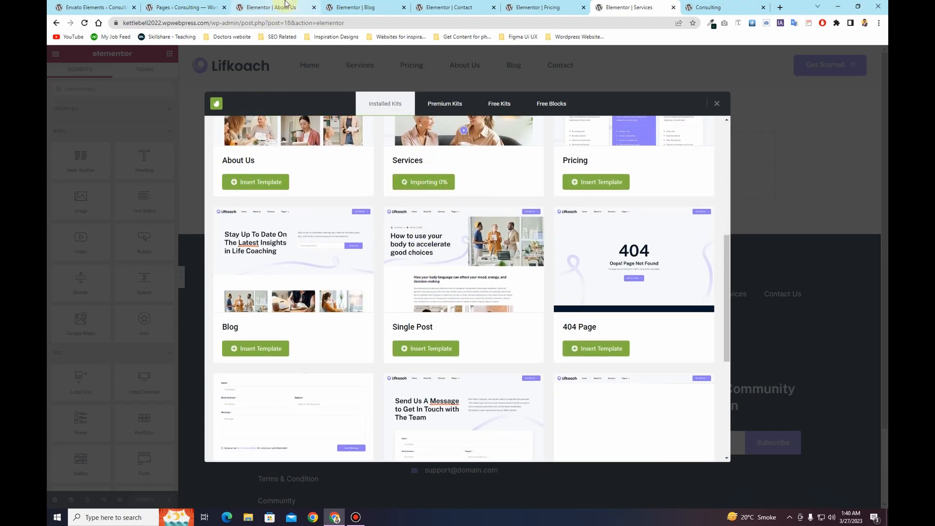
Review the imported About Us page, try out its accordion items, and save the page by updating it
{"action": "left_click", "coordinate": [286, 6]}
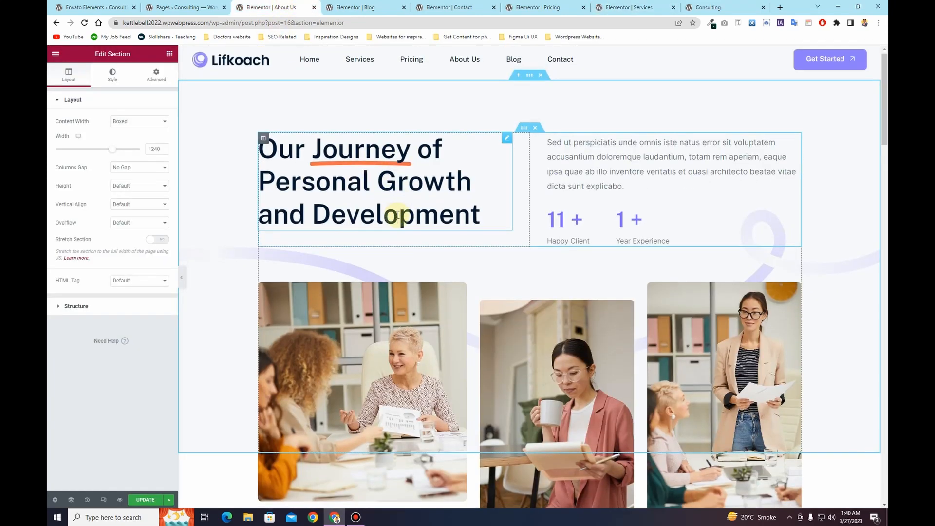
{"action": "scroll", "coordinate": [398, 215], "scroll_direction": "down", "scroll_amount": 15}
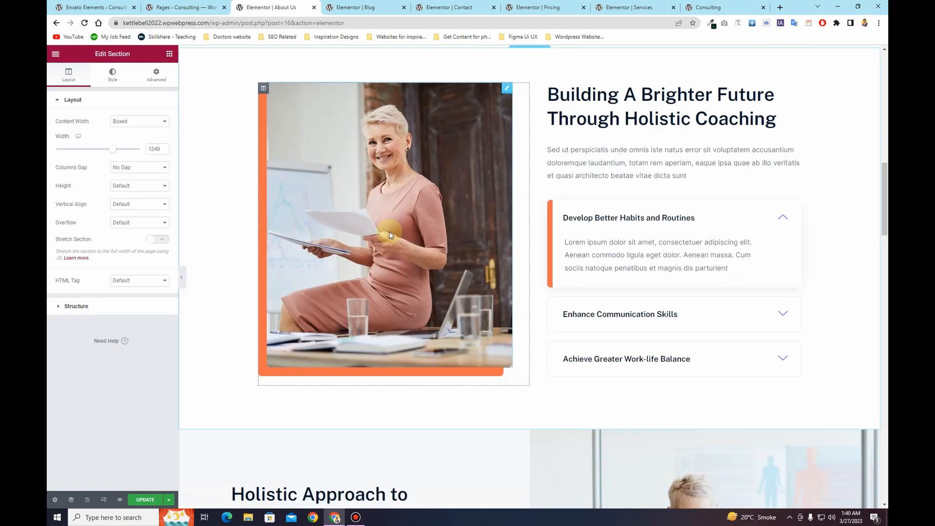
{"action": "scroll", "coordinate": [390, 235], "scroll_direction": "down", "scroll_amount": 5}
{"action": "scroll", "coordinate": [427, 225], "scroll_direction": "up", "scroll_amount": 3}
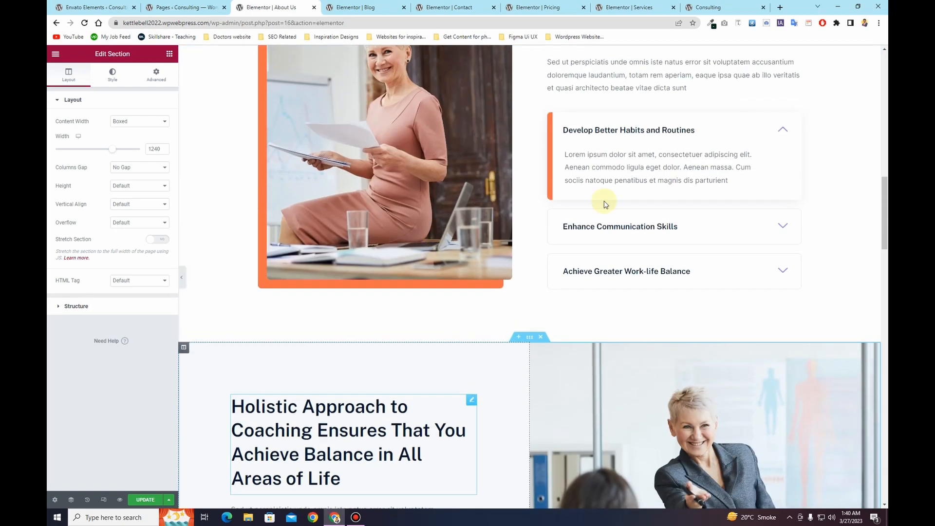
{"action": "left_click", "coordinate": [706, 225]}
{"action": "left_click", "coordinate": [633, 268]}
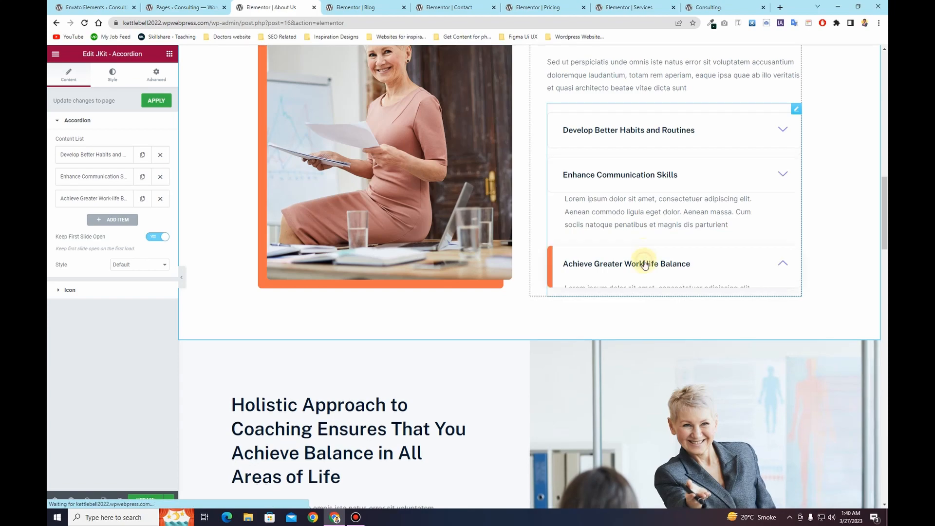
{"action": "scroll", "coordinate": [308, 287], "scroll_direction": "down", "scroll_amount": 10}
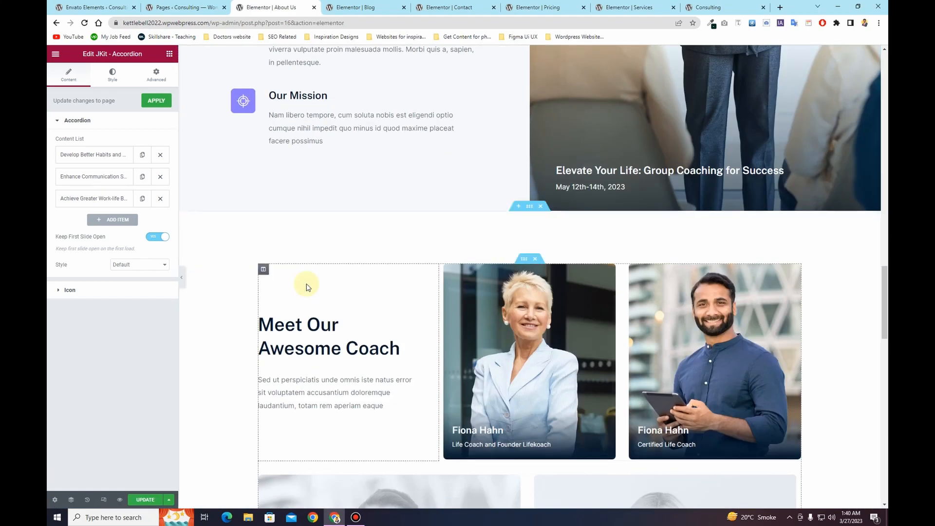
{"action": "scroll", "coordinate": [307, 285], "scroll_direction": "down", "scroll_amount": 10}
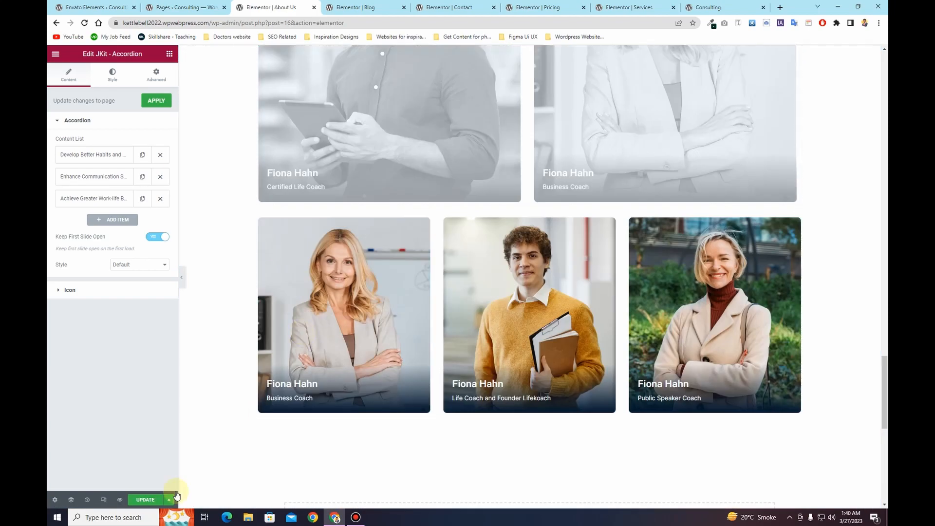
{"action": "left_click", "coordinate": [146, 500]}
{"action": "scroll", "coordinate": [303, 325], "scroll_direction": "down", "scroll_amount": 5}
{"action": "scroll", "coordinate": [302, 325], "scroll_direction": "up", "scroll_amount": 5}
{"action": "scroll", "coordinate": [302, 325], "scroll_direction": "up", "scroll_amount": 20}
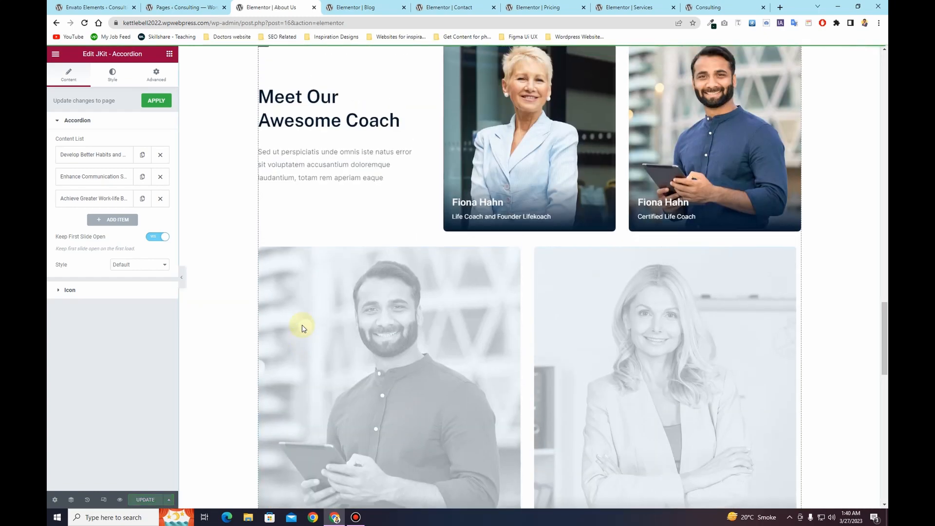
Review the imported Blog page's newsletter header and post grid, and update the page
{"action": "key", "text": "ctrl+Tab"}
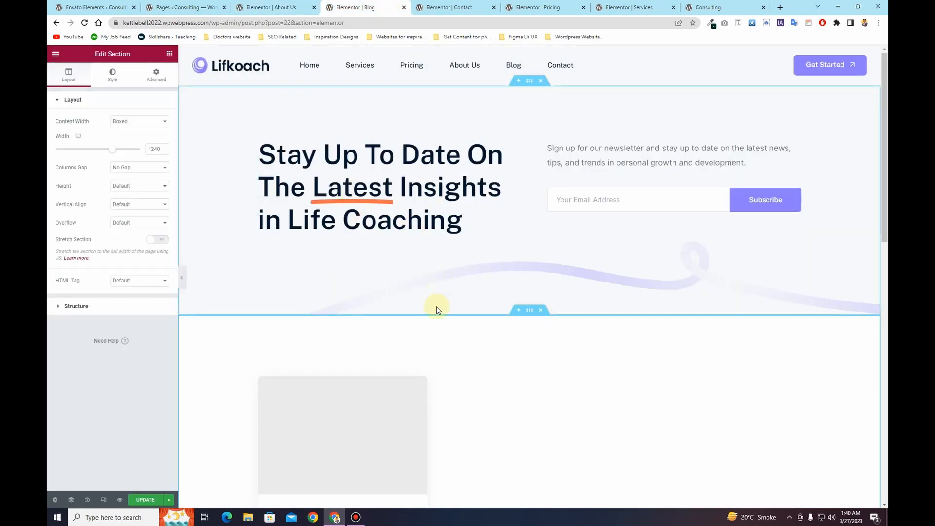
{"action": "scroll", "coordinate": [358, 312], "scroll_direction": "down", "scroll_amount": 4}
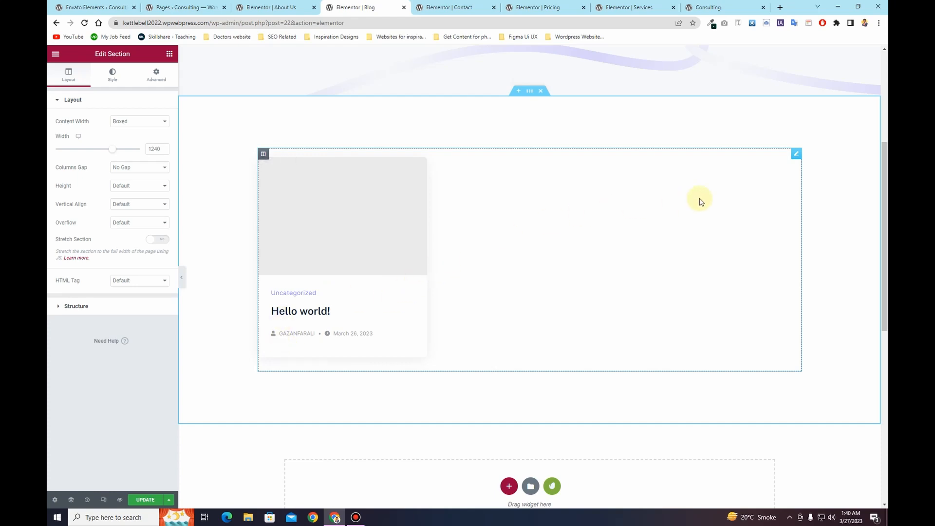
{"action": "scroll", "coordinate": [554, 272], "scroll_direction": "up", "scroll_amount": 4}
{"action": "scroll", "coordinate": [553, 273], "scroll_direction": "down", "scroll_amount": 4}
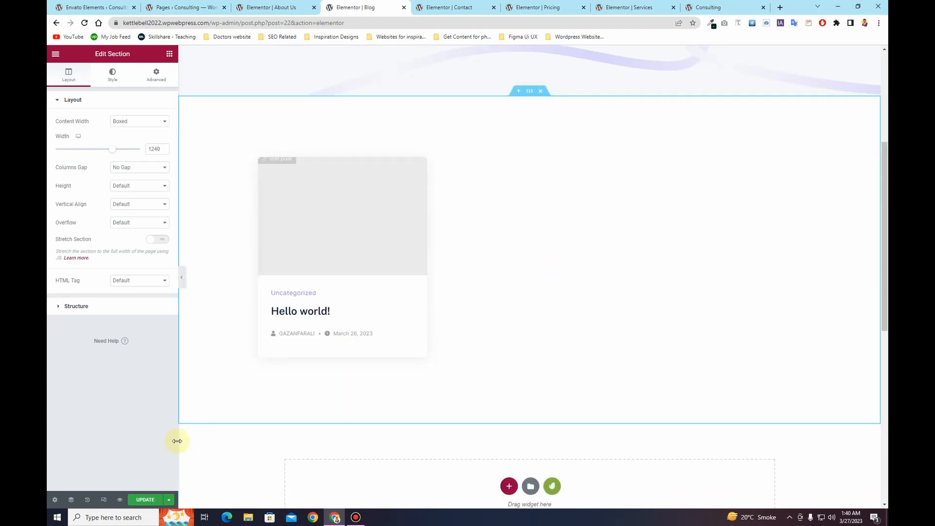
{"action": "left_click", "coordinate": [148, 505]}
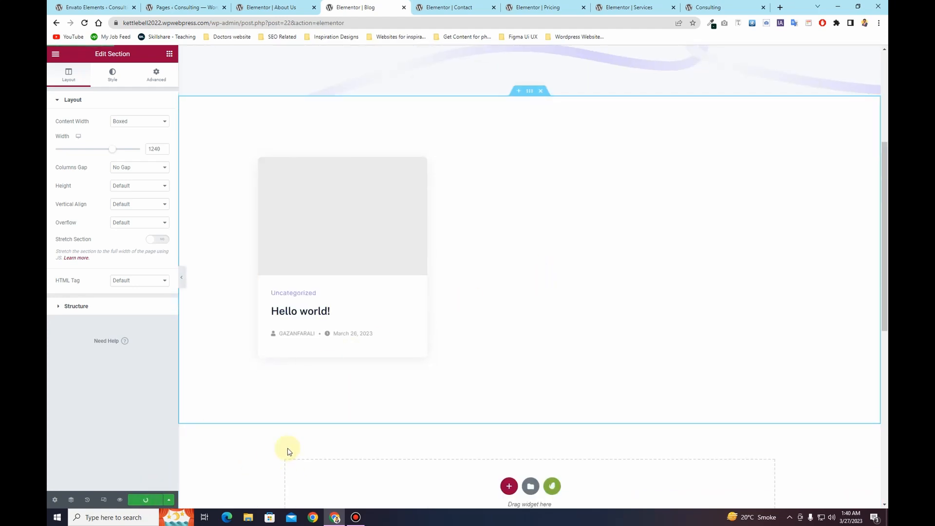
{"action": "scroll", "coordinate": [358, 399], "scroll_direction": "up", "scroll_amount": 2}
Review the imported Contact page, checking its MetForm widget and the contact info, social media and map sections
{"action": "left_click", "coordinate": [449, 8]}
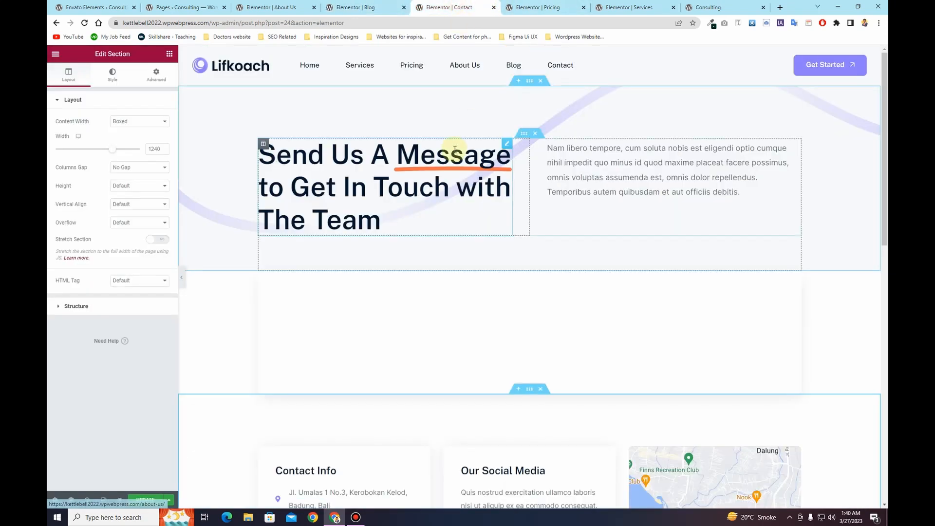
{"action": "scroll", "coordinate": [424, 298], "scroll_direction": "down", "scroll_amount": 2}
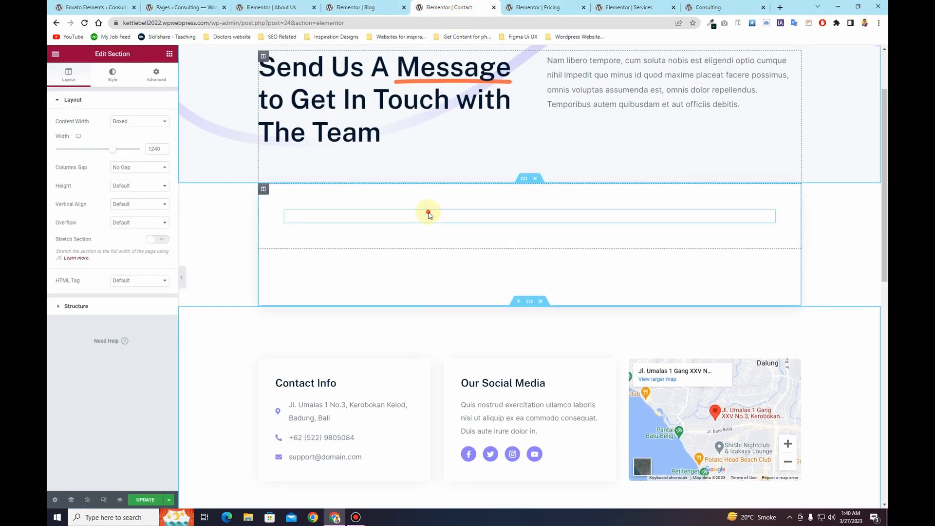
{"action": "left_click", "coordinate": [429, 214]}
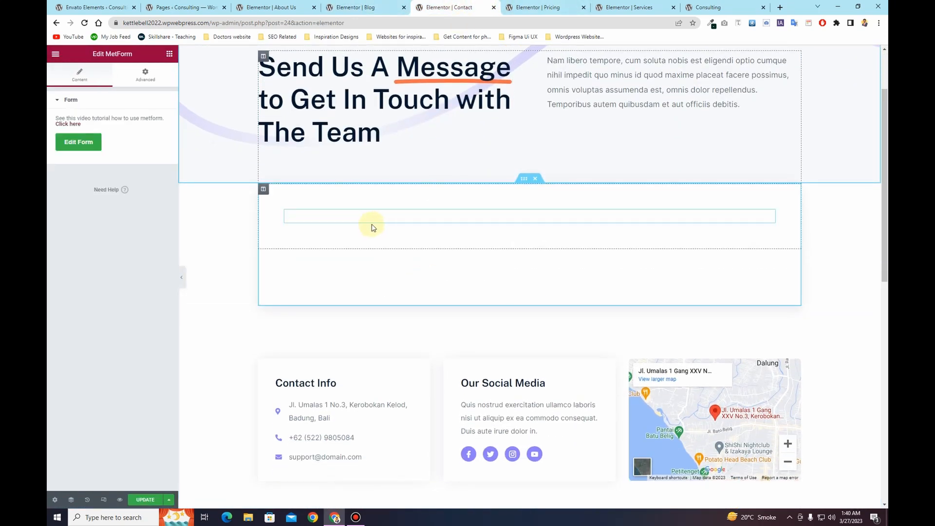
{"action": "scroll", "coordinate": [443, 223], "scroll_direction": "down", "scroll_amount": 3}
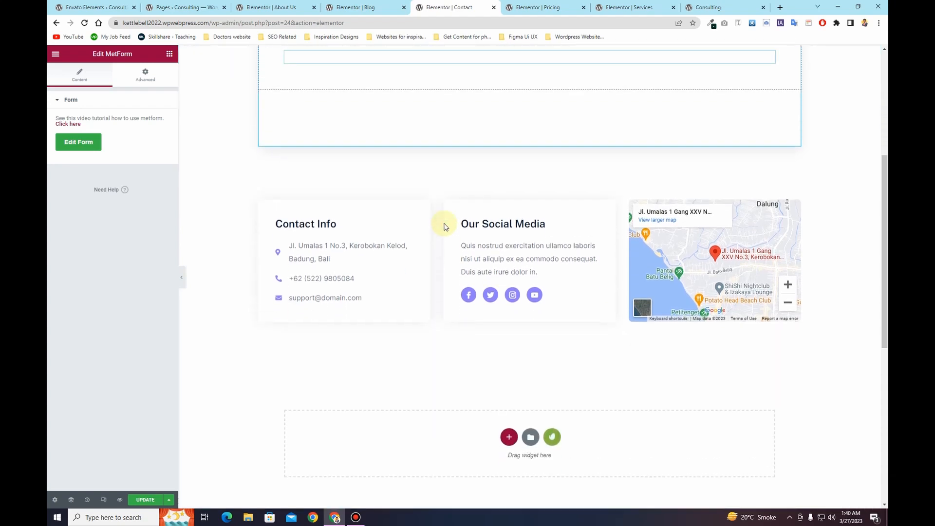
{"action": "scroll", "coordinate": [361, 151], "scroll_direction": "up", "scroll_amount": 2}
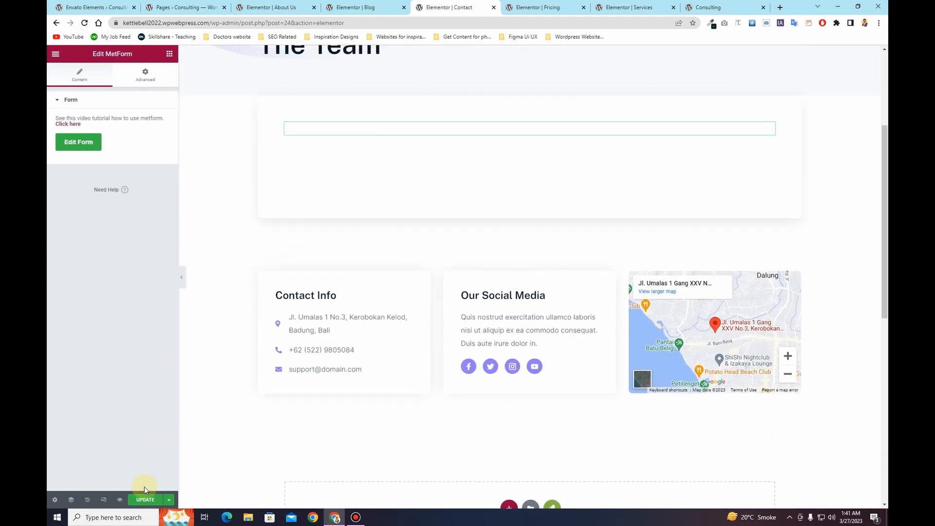
Save the Contact page, then look through the Pricing page and save it as well
{"action": "left_click", "coordinate": [145, 502]}
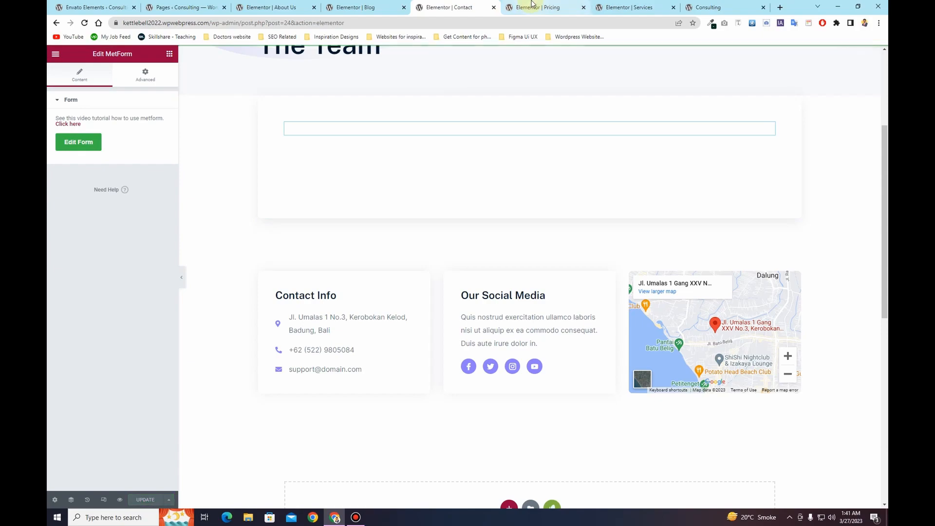
{"action": "left_click", "coordinate": [531, 5]}
{"action": "scroll", "coordinate": [334, 268], "scroll_direction": "down", "scroll_amount": 10}
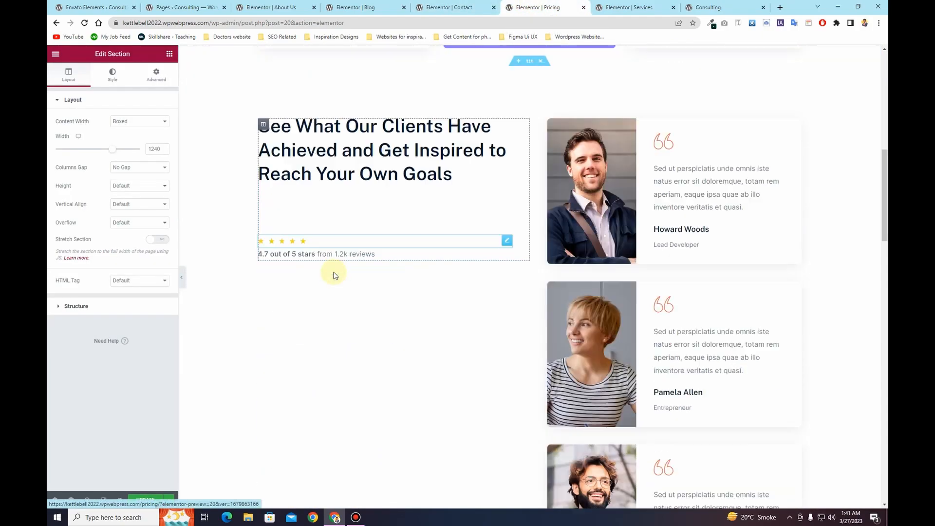
{"action": "scroll", "coordinate": [334, 276], "scroll_direction": "down", "scroll_amount": 15}
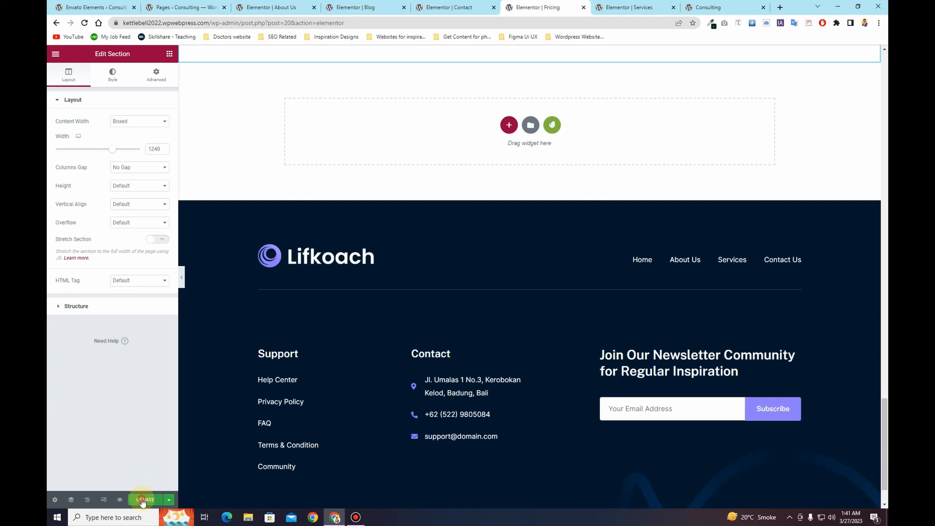
{"action": "left_click", "coordinate": [141, 502]}
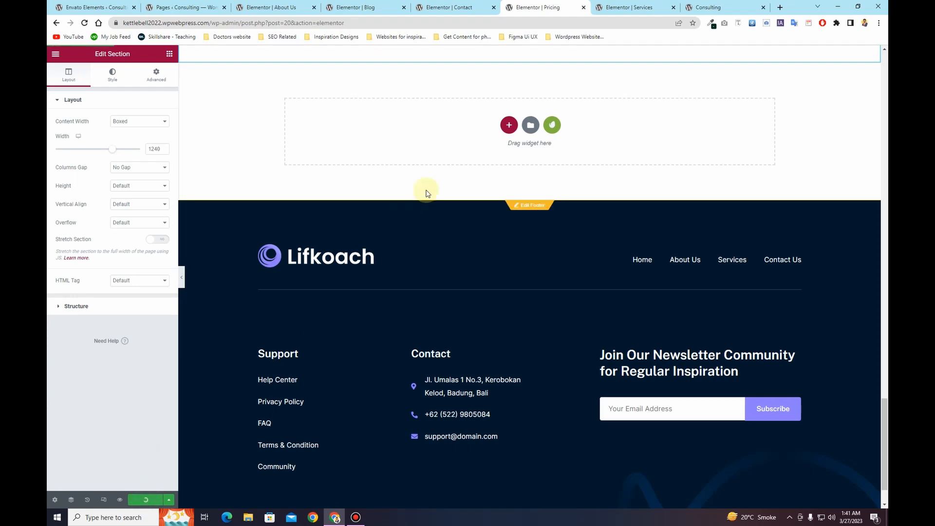
On the Services page, open the content list of the tabs widget under "Why You Need a Life Coach" for editing
{"action": "left_click", "coordinate": [628, 5]}
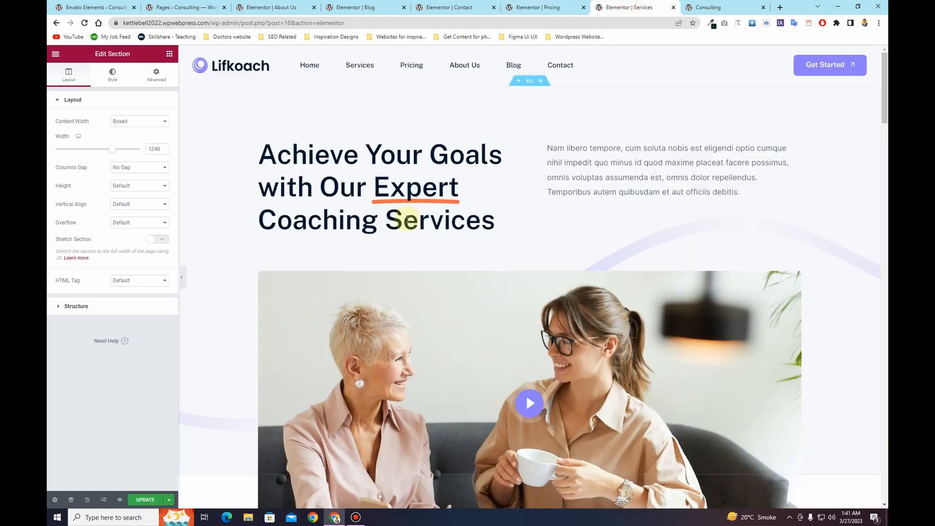
{"action": "scroll", "coordinate": [388, 218], "scroll_direction": "down", "scroll_amount": 6}
{"action": "scroll", "coordinate": [388, 217], "scroll_direction": "down", "scroll_amount": 7}
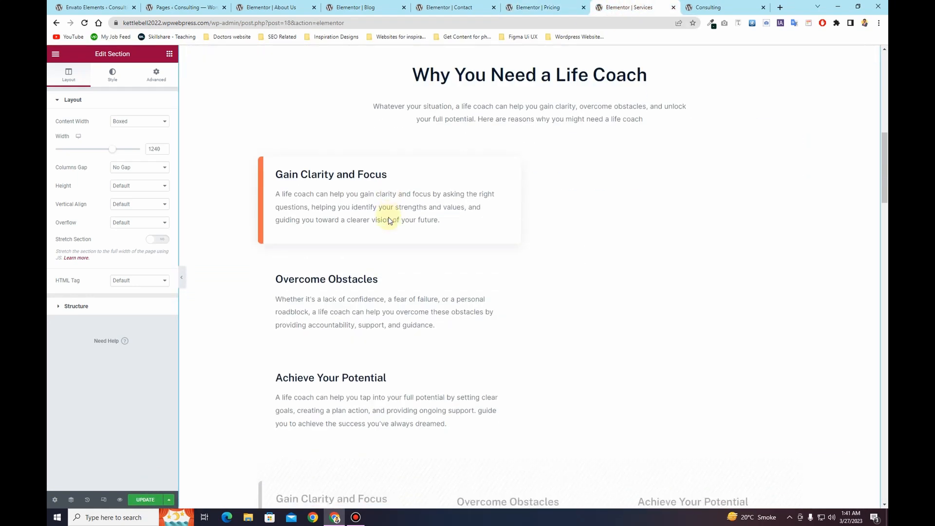
{"action": "scroll", "coordinate": [666, 165], "scroll_direction": "up", "scroll_amount": 3}
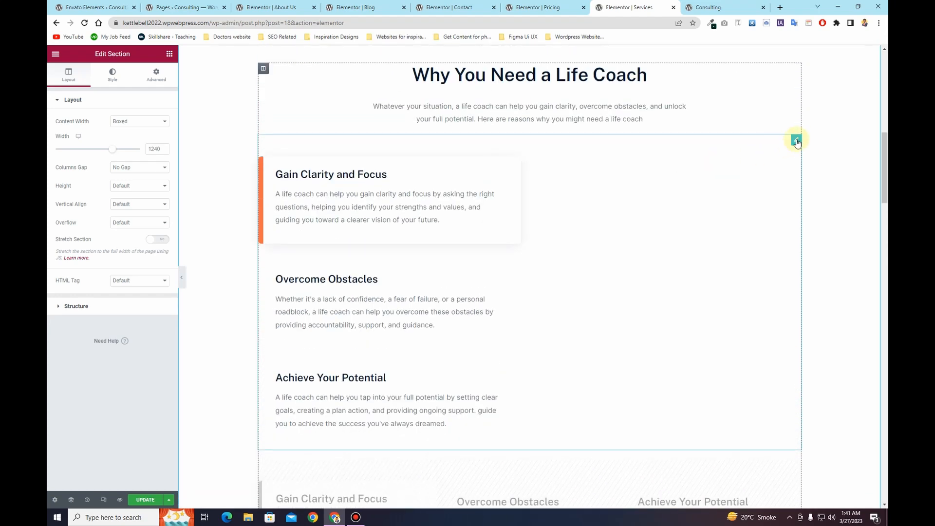
{"action": "left_click", "coordinate": [796, 141]}
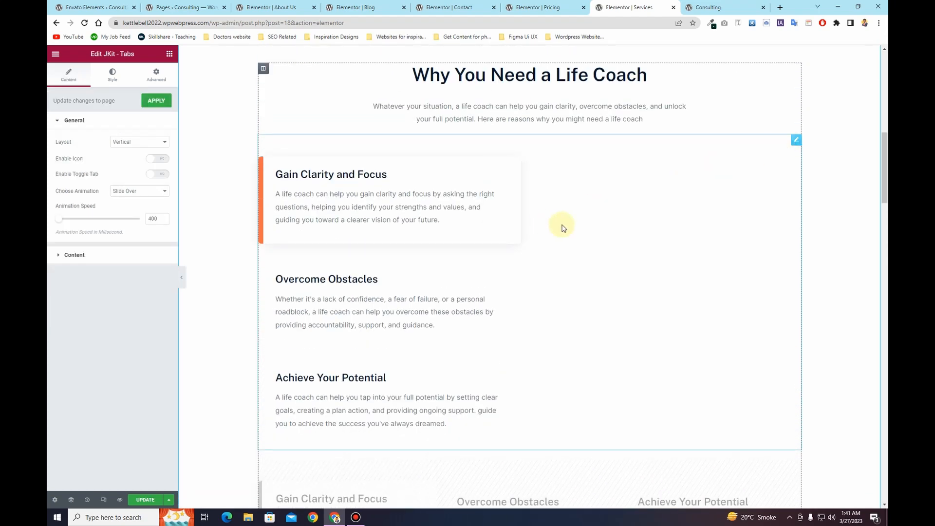
{"action": "left_click", "coordinate": [75, 255]}
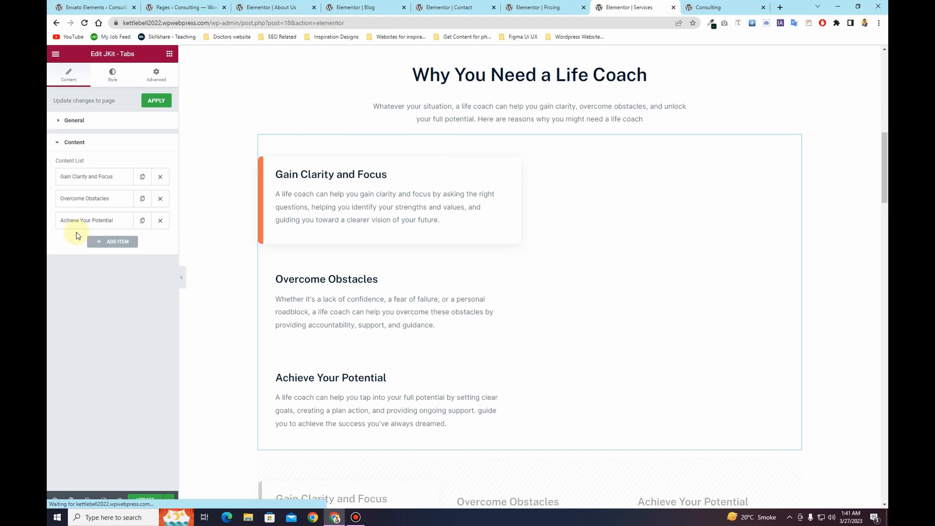
Set the Gain Clarity and Focus tab's icon type to image, using the library photo of a standing woman holding papers beside a seated colleague
{"action": "left_click", "coordinate": [104, 174]}
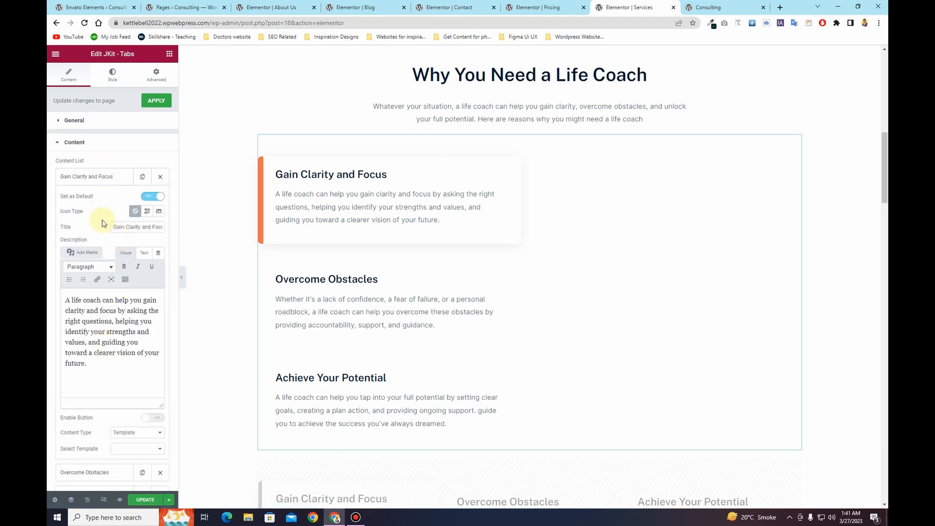
{"action": "scroll", "coordinate": [104, 223], "scroll_direction": "down", "scroll_amount": 1}
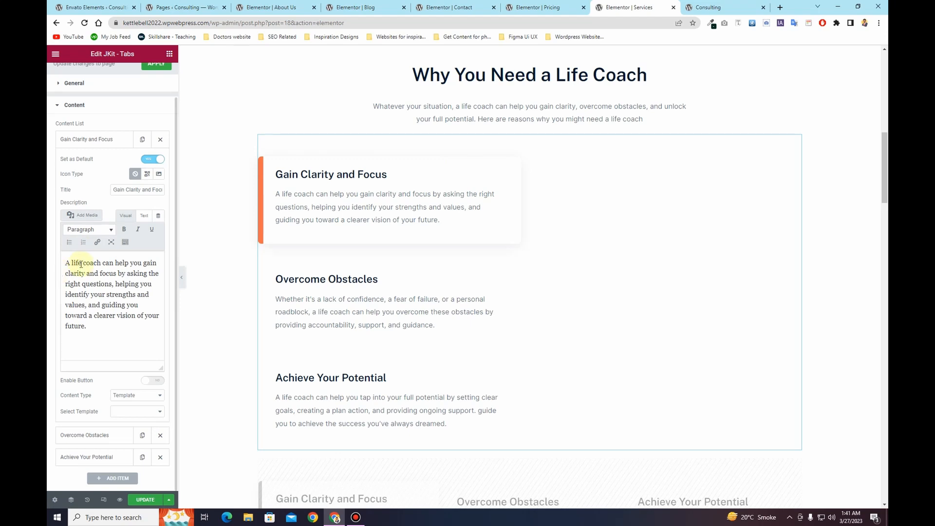
{"action": "left_click_drag", "start_coordinate": [81, 264], "coordinate": [113, 324]}
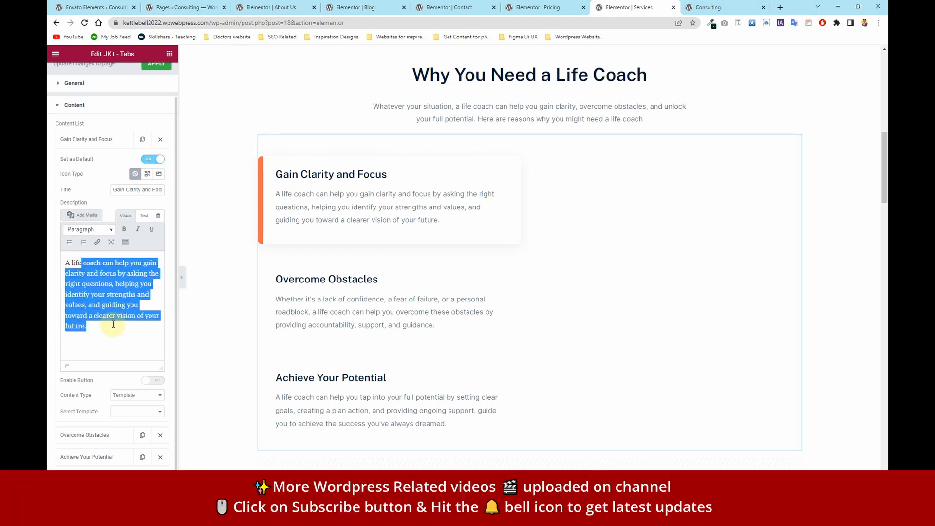
{"action": "left_click", "coordinate": [161, 175]}
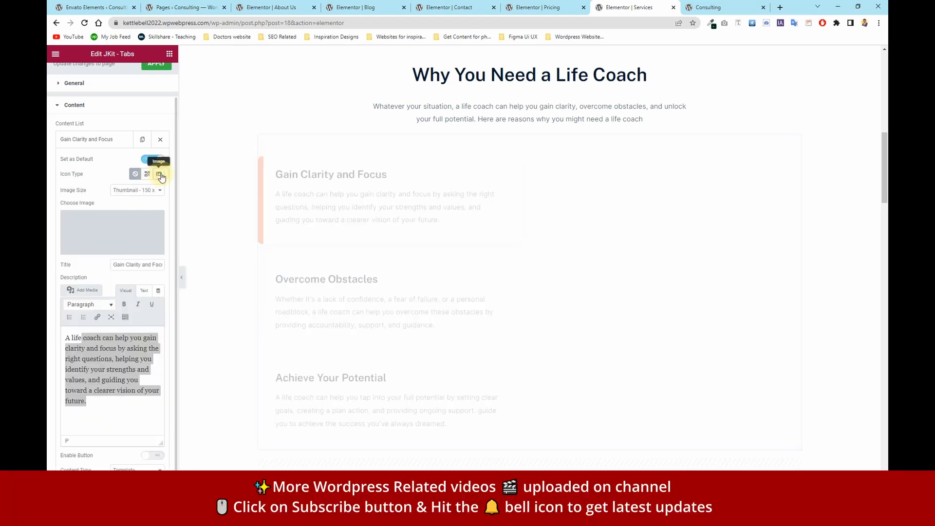
{"action": "left_click", "coordinate": [111, 230]}
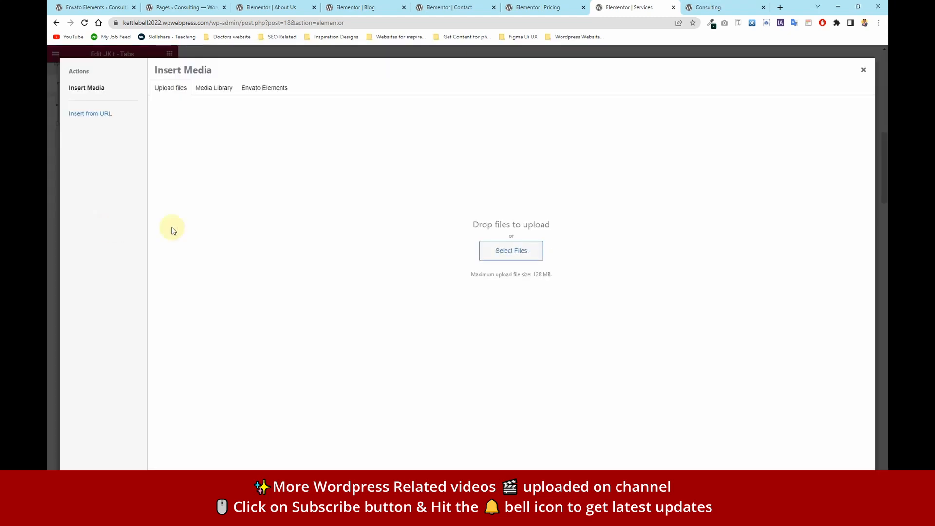
{"action": "left_click", "coordinate": [218, 90]}
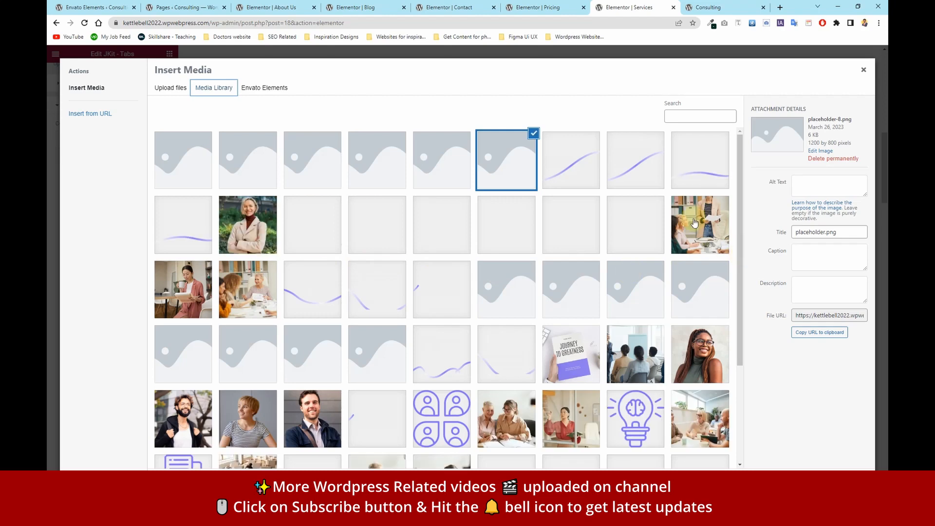
{"action": "left_click", "coordinate": [695, 223]}
{"action": "left_click", "coordinate": [837, 481]}
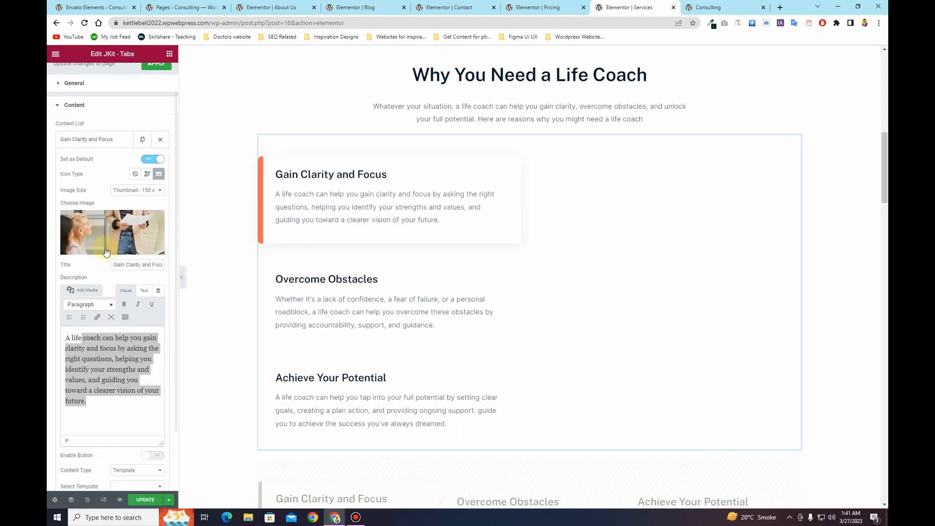
Set the Overcome Obstacles tab's icon type to image, using the businesswoman-working-at-office photo from the media library
{"action": "scroll", "coordinate": [78, 292], "scroll_direction": "down", "scroll_amount": 1}
{"action": "scroll", "coordinate": [81, 407], "scroll_direction": "down", "scroll_amount": 1}
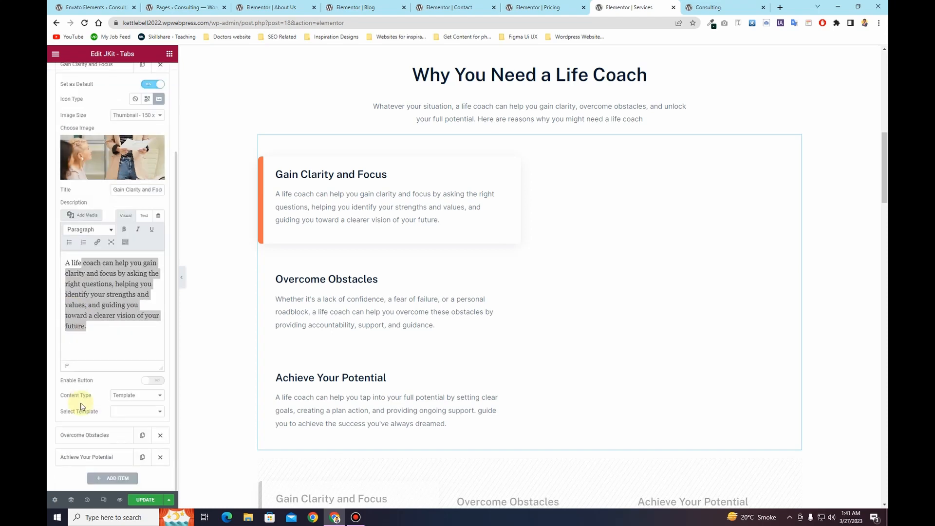
{"action": "left_click", "coordinate": [88, 431]}
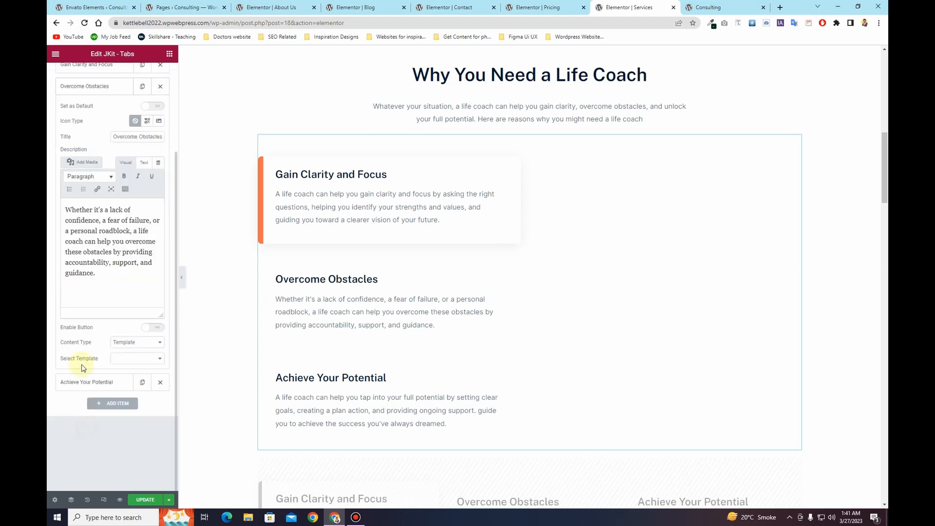
{"action": "left_click", "coordinate": [160, 121]}
{"action": "left_click", "coordinate": [94, 254]}
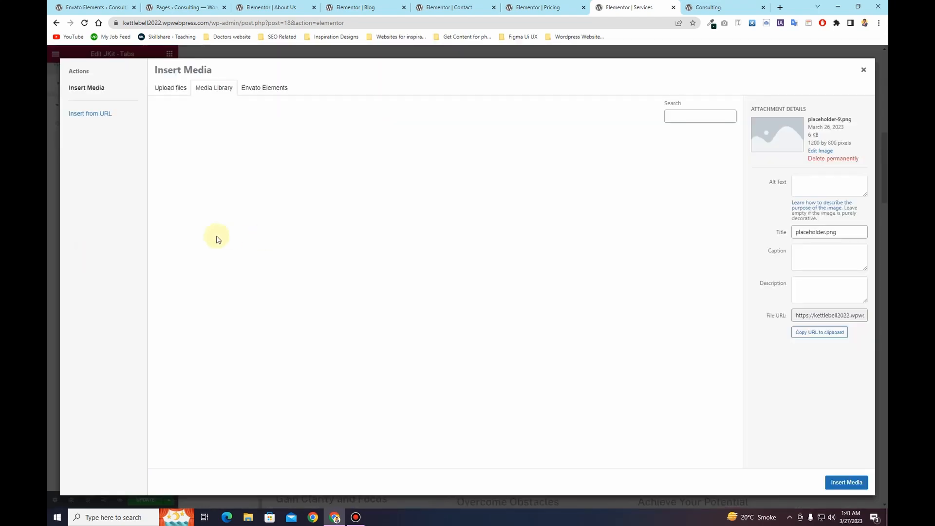
{"action": "left_click", "coordinate": [640, 238]}
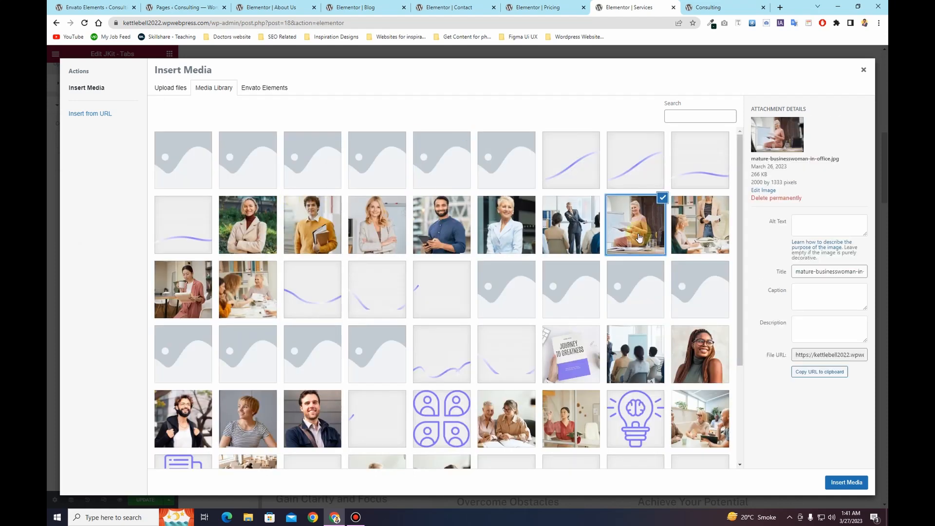
{"action": "left_click", "coordinate": [185, 290]}
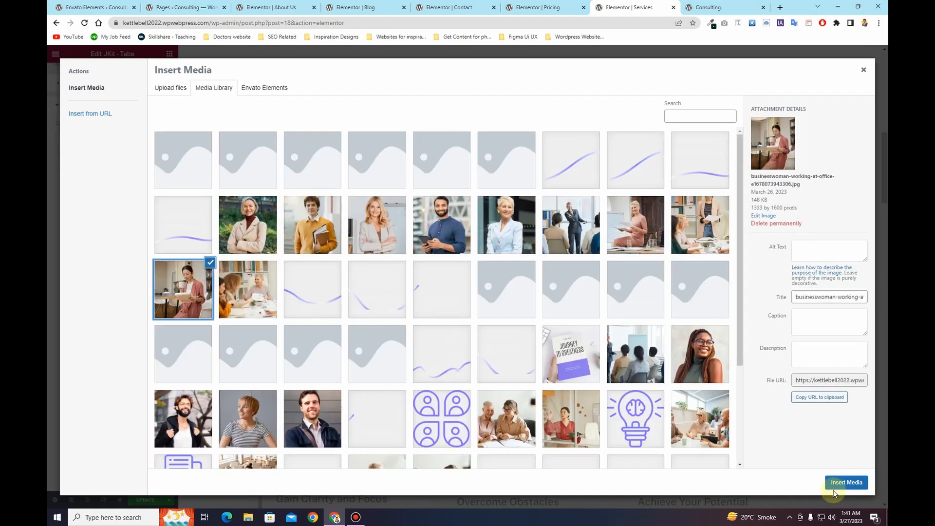
{"action": "left_click", "coordinate": [834, 482]}
{"action": "left_click", "coordinate": [73, 161]}
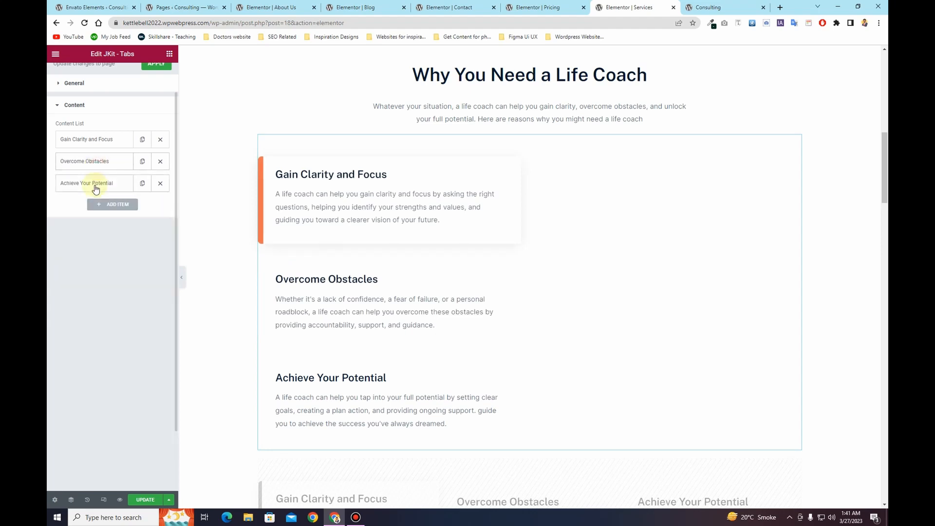
Give the Achieve Your Potential tab an image icon with the same photo as the Gain Clarity and Focus tab, and save the Services page
{"action": "left_click", "coordinate": [93, 183]}
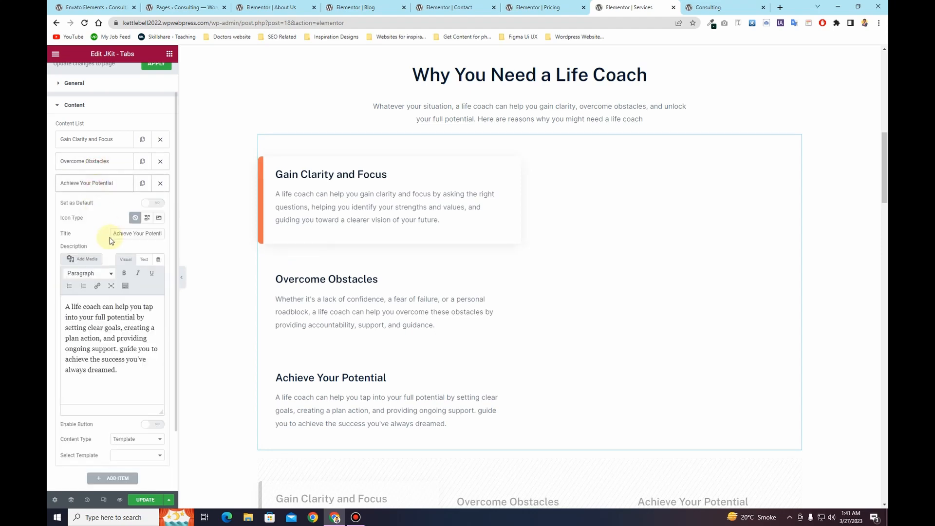
{"action": "left_click", "coordinate": [159, 219]}
{"action": "left_click", "coordinate": [98, 268]}
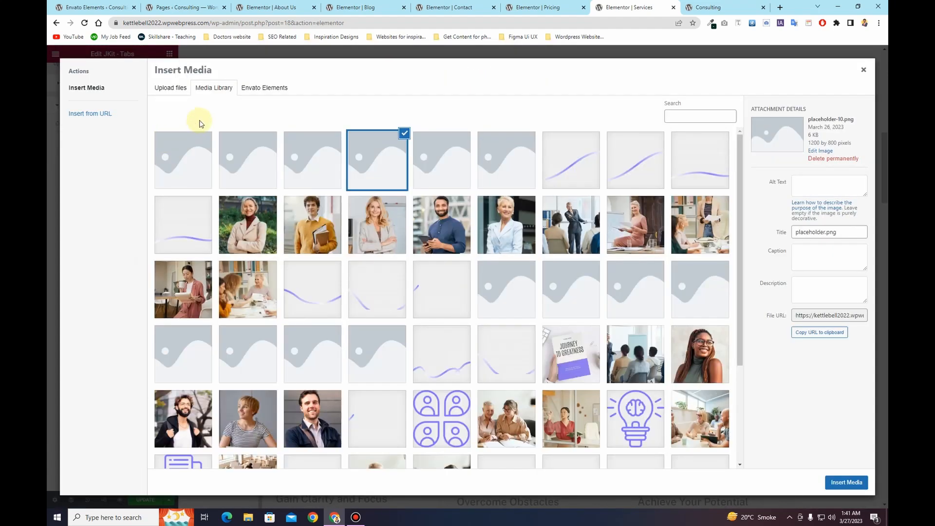
{"action": "left_click", "coordinate": [578, 231]}
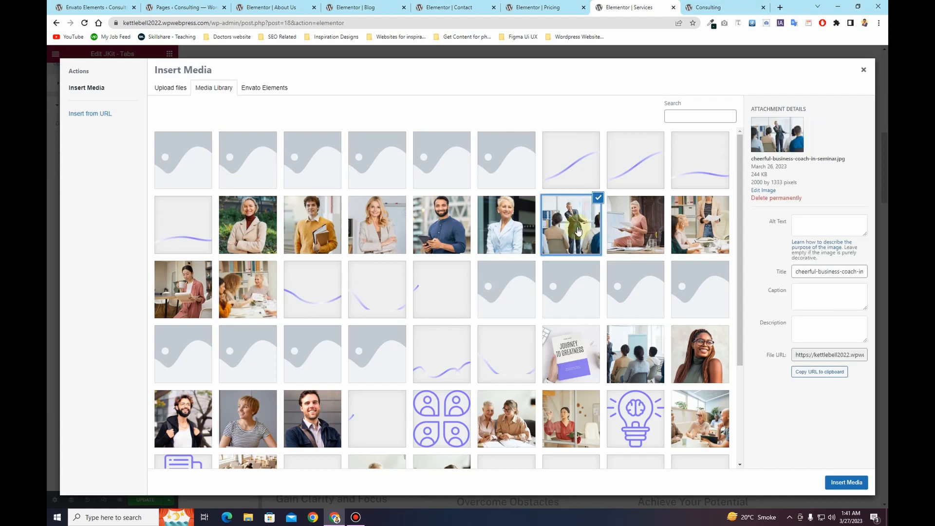
{"action": "left_click", "coordinate": [496, 233]}
{"action": "left_click", "coordinate": [230, 299]}
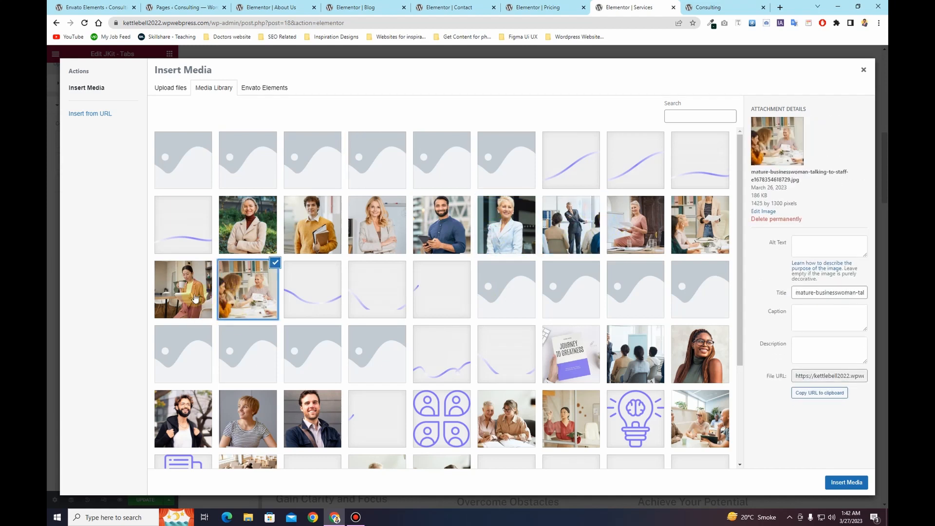
{"action": "left_click", "coordinate": [692, 360]}
{"action": "left_click", "coordinate": [187, 279]}
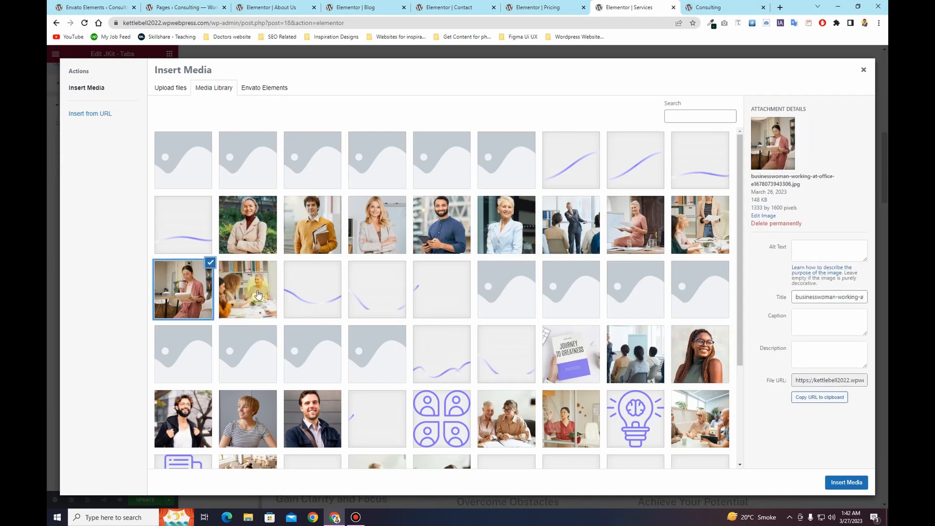
{"action": "left_click", "coordinate": [704, 225]}
{"action": "left_click", "coordinate": [834, 482]}
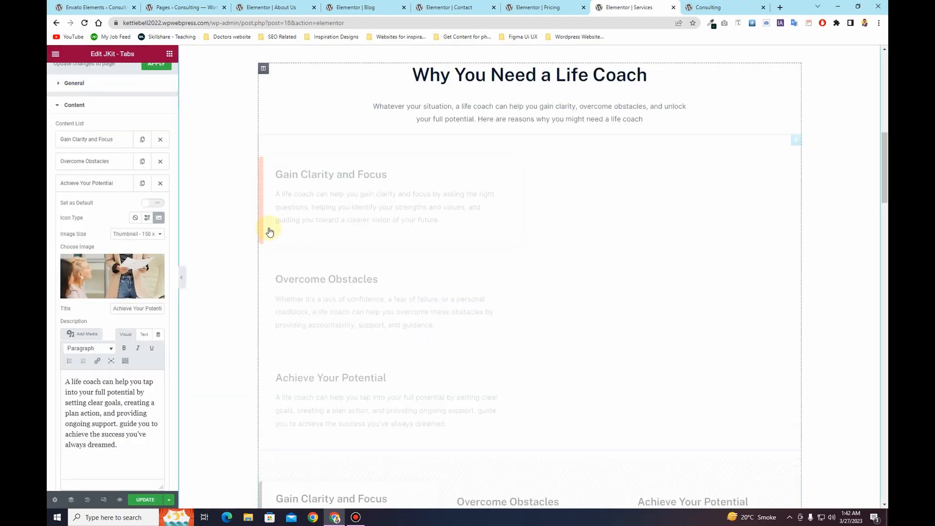
{"action": "scroll", "coordinate": [128, 326], "scroll_direction": "down", "scroll_amount": 2}
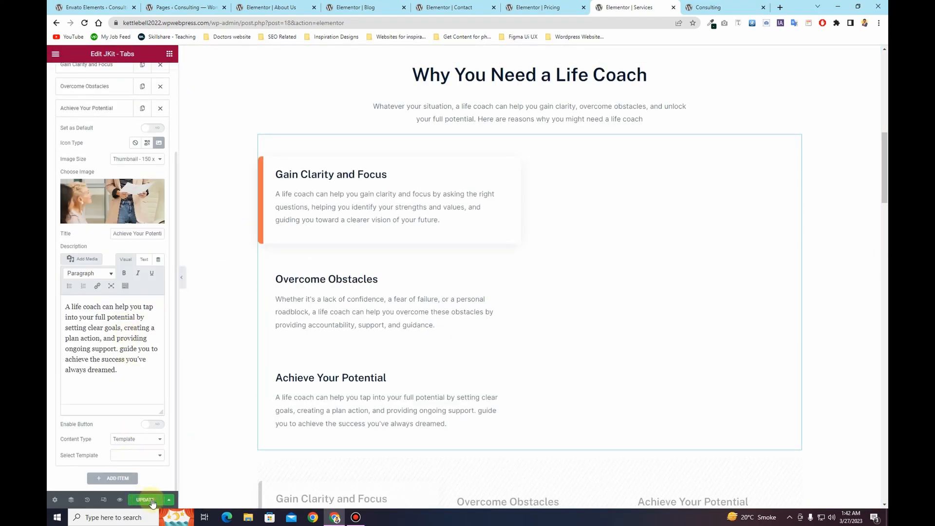
{"action": "left_click", "coordinate": [151, 500]}
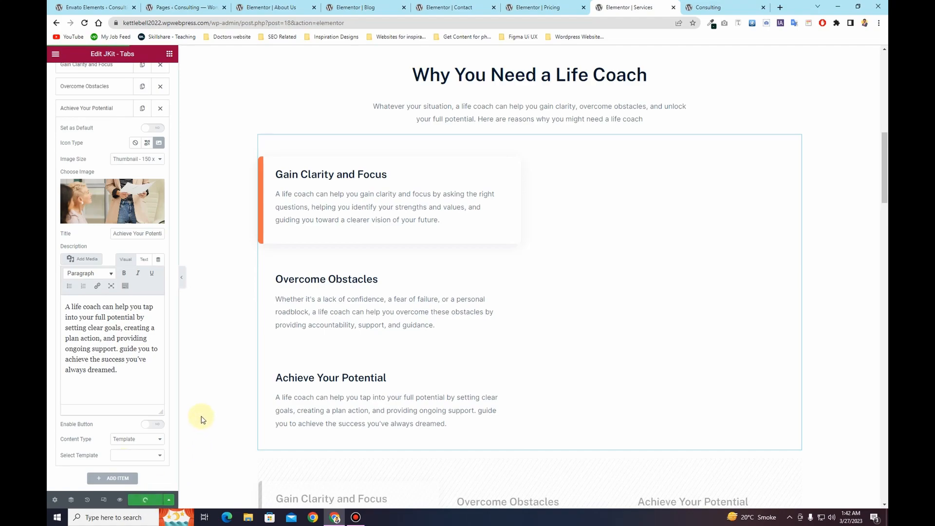
Look through the Services page in the editor, then open the live site's Services page to check the "Why You Need a Life Coach" section
{"action": "scroll", "coordinate": [459, 313], "scroll_direction": "up", "scroll_amount": 10}
{"action": "scroll", "coordinate": [444, 322], "scroll_direction": "down", "scroll_amount": 10}
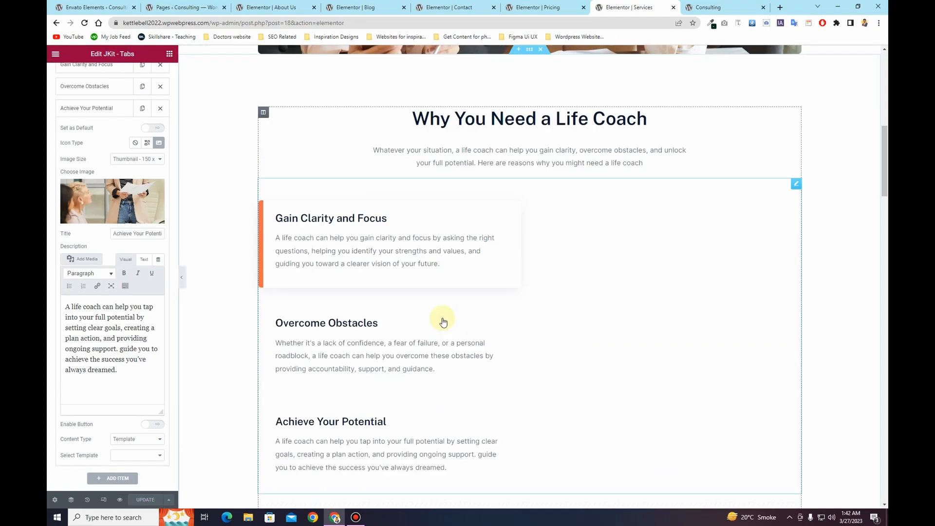
{"action": "scroll", "coordinate": [442, 319], "scroll_direction": "down", "scroll_amount": 15}
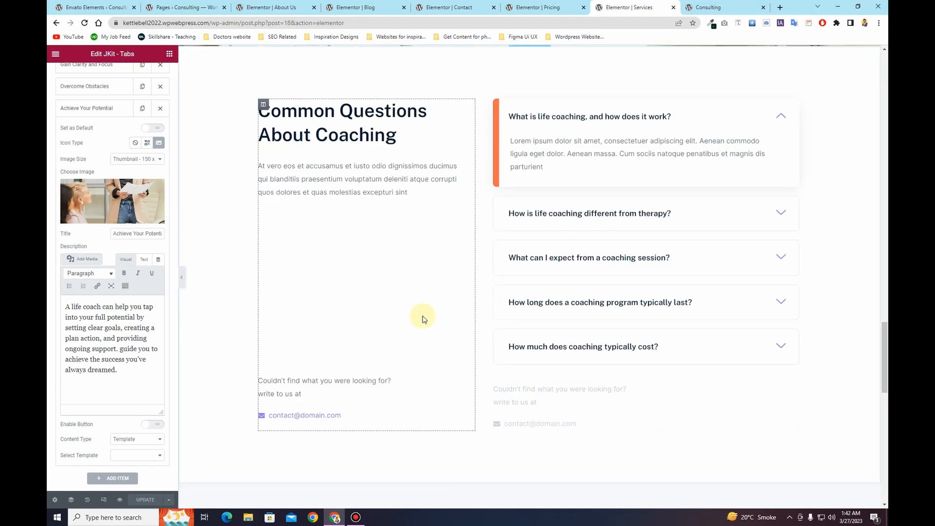
{"action": "scroll", "coordinate": [423, 319], "scroll_direction": "down", "scroll_amount": 5}
{"action": "left_click", "coordinate": [708, 7]}
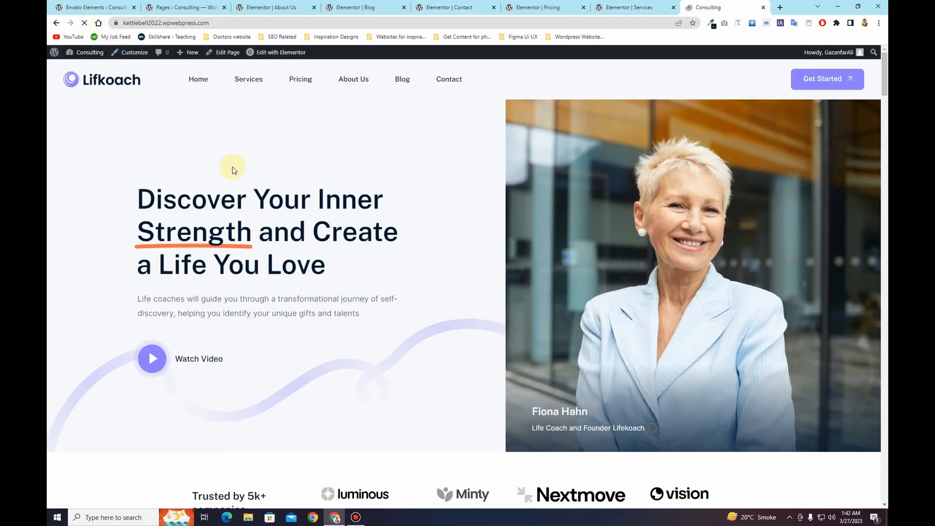
{"action": "left_click", "coordinate": [247, 78]}
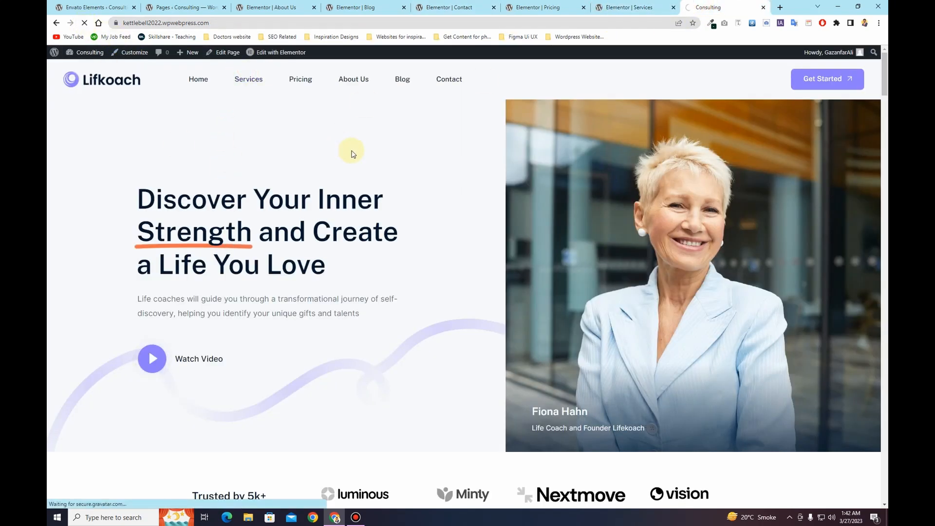
{"action": "scroll", "coordinate": [355, 155], "scroll_direction": "down", "scroll_amount": 15}
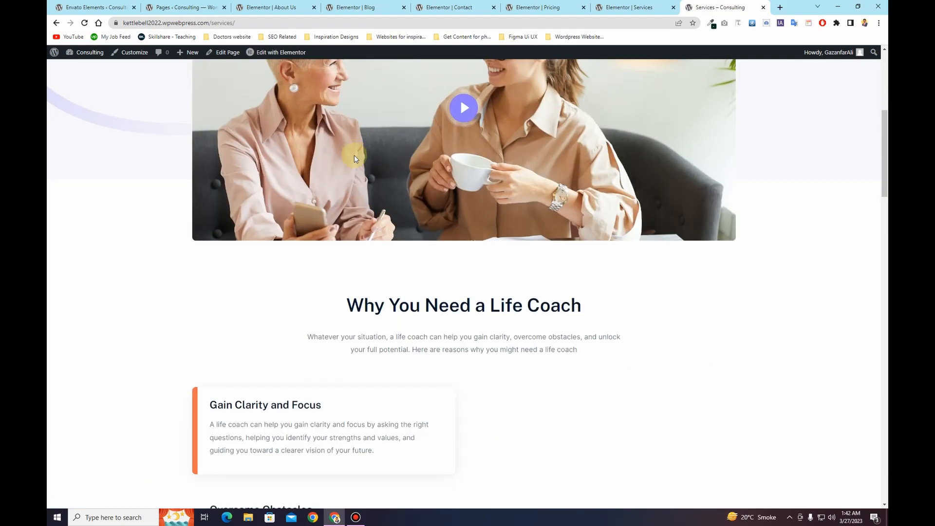
Review the live site's Services, Pricing, About Us, Blog, Contact and Home pages through the site navigation
{"action": "scroll", "coordinate": [354, 156], "scroll_direction": "down", "scroll_amount": 5}
{"action": "scroll", "coordinate": [354, 156], "scroll_direction": "up", "scroll_amount": 20}
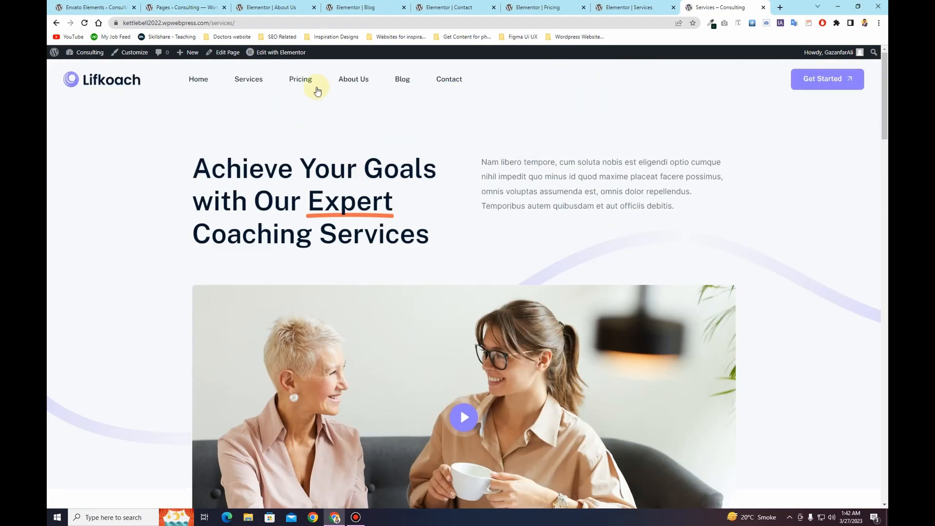
{"action": "left_click", "coordinate": [317, 91]}
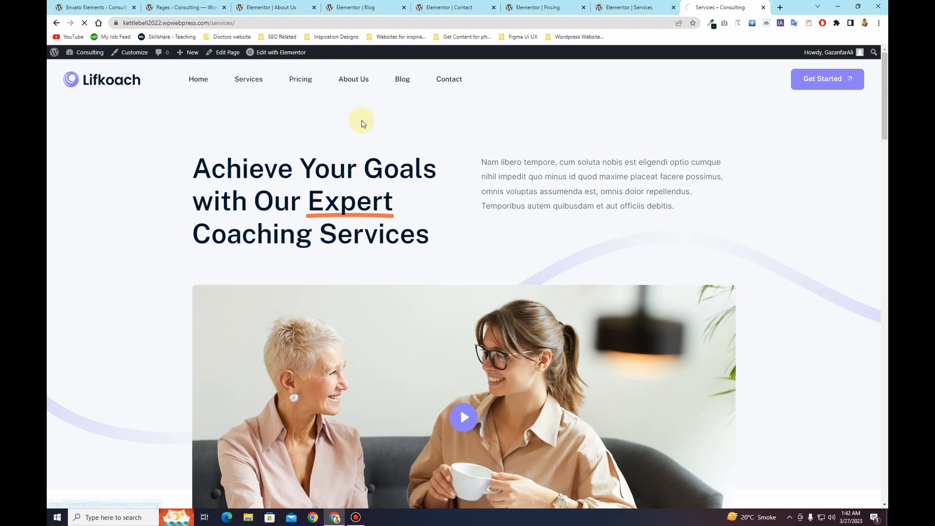
{"action": "scroll", "coordinate": [353, 128], "scroll_direction": "down", "scroll_amount": 10}
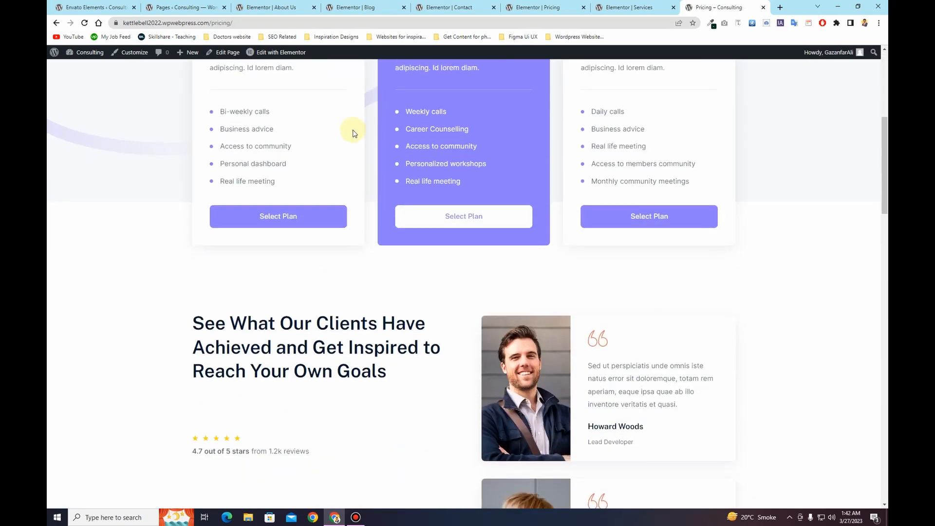
{"action": "scroll", "coordinate": [352, 129], "scroll_direction": "up", "scroll_amount": 10}
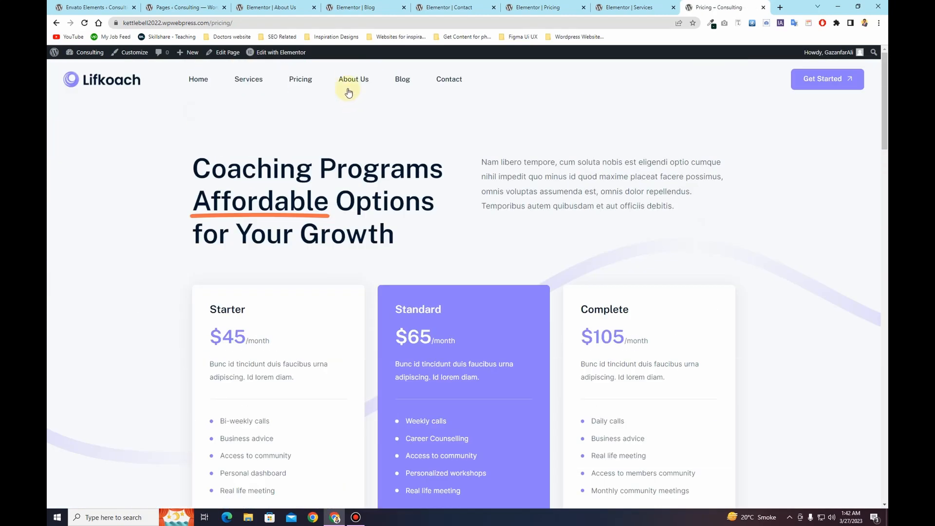
{"action": "left_click", "coordinate": [350, 78]}
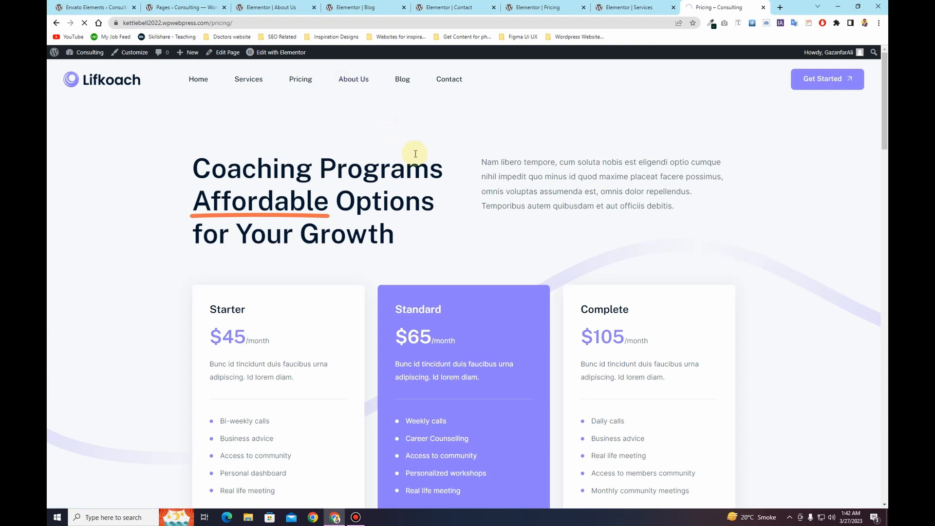
{"action": "left_click", "coordinate": [404, 82]}
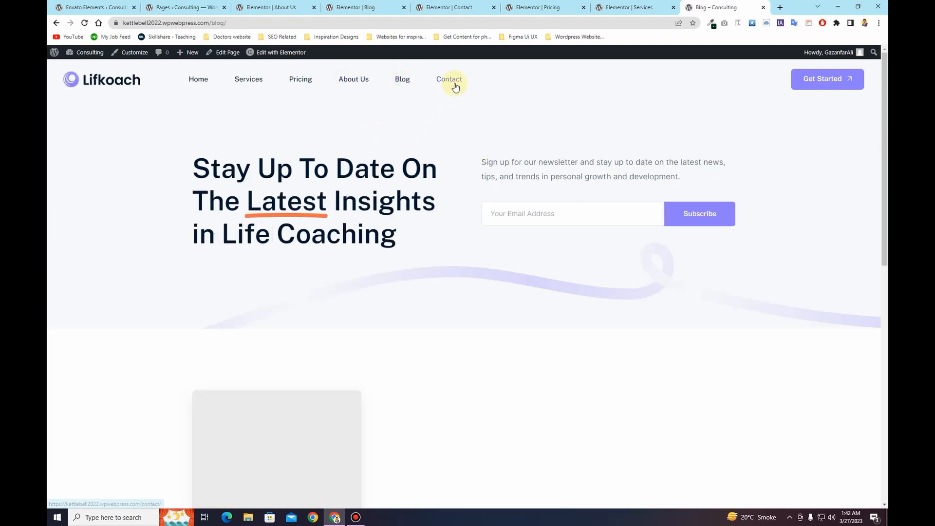
{"action": "left_click", "coordinate": [453, 83]}
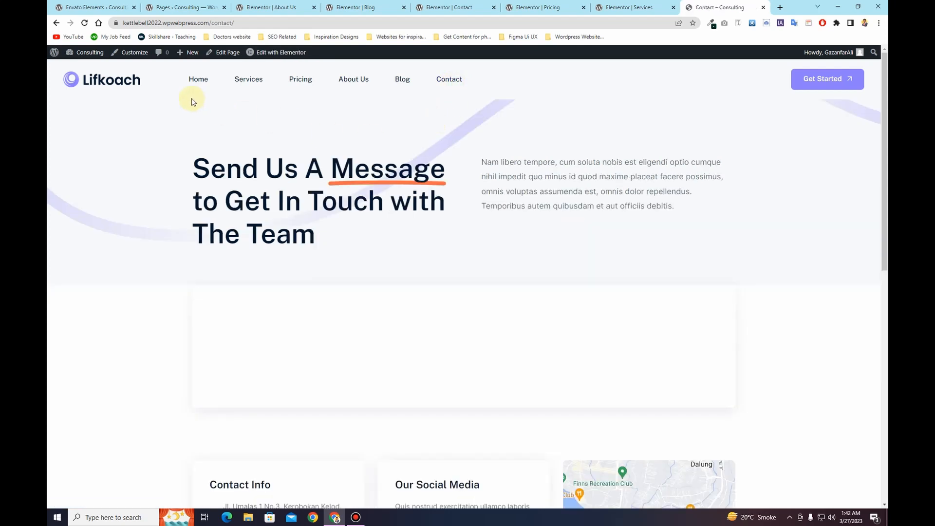
{"action": "left_click", "coordinate": [196, 80]}
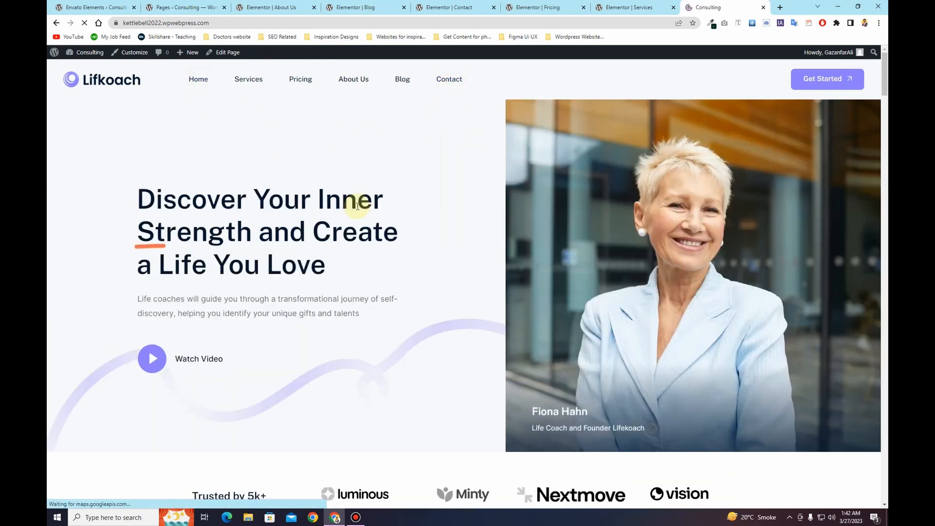
{"action": "scroll", "coordinate": [355, 217], "scroll_direction": "down", "scroll_amount": 10}
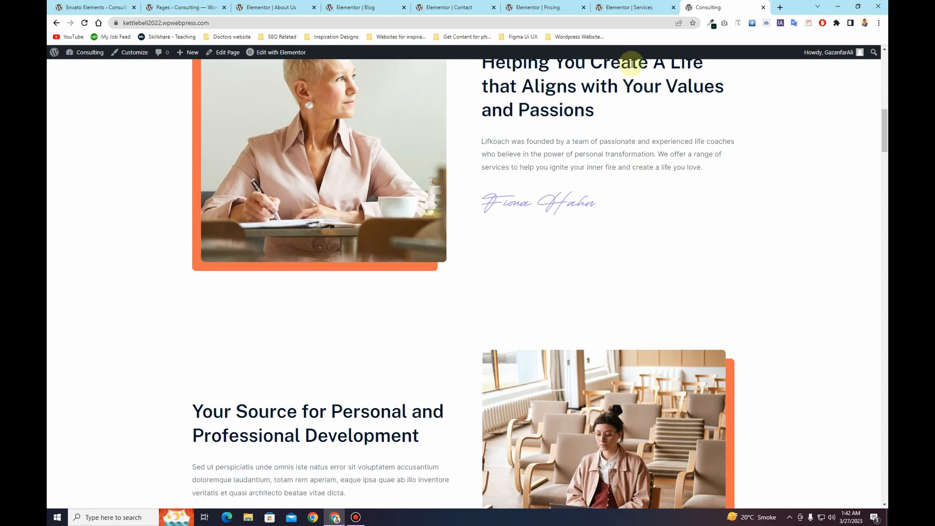
Close all Elementor, Pages and Envato Elements browser tabs, keeping the live site, and open its Home page for editing in Elementor
{"action": "left_click", "coordinate": [368, 9]}
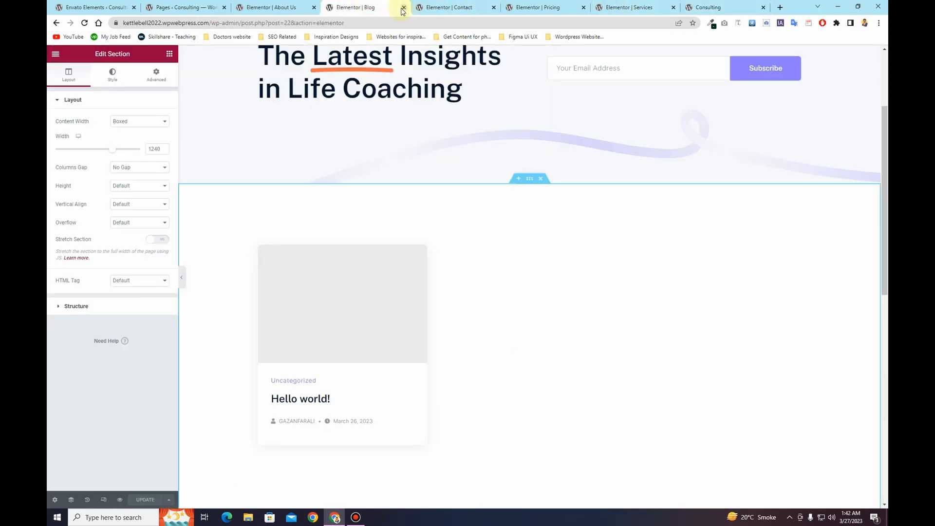
{"action": "left_click", "coordinate": [403, 7]}
{"action": "left_click", "coordinate": [404, 7]}
{"action": "left_click", "coordinate": [404, 8]}
{"action": "left_click", "coordinate": [404, 7]}
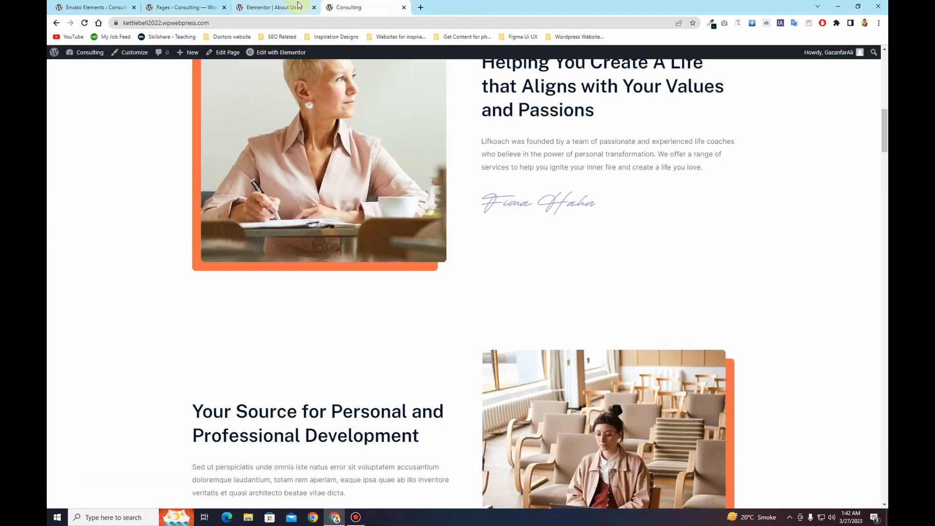
{"action": "left_click", "coordinate": [299, 8]}
{"action": "left_click", "coordinate": [313, 7]}
{"action": "left_click", "coordinate": [219, 9]}
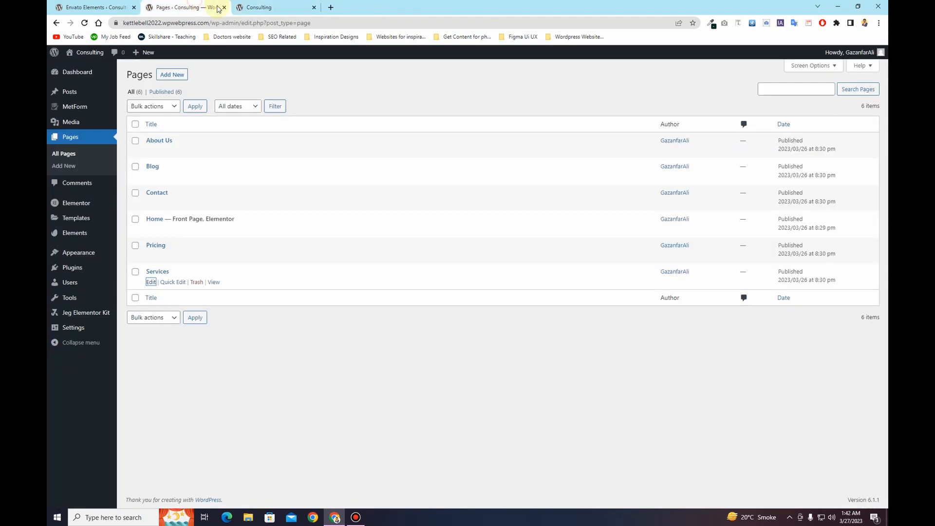
{"action": "left_click", "coordinate": [224, 8]}
{"action": "left_click", "coordinate": [117, 8]}
{"action": "left_click", "coordinate": [134, 8]}
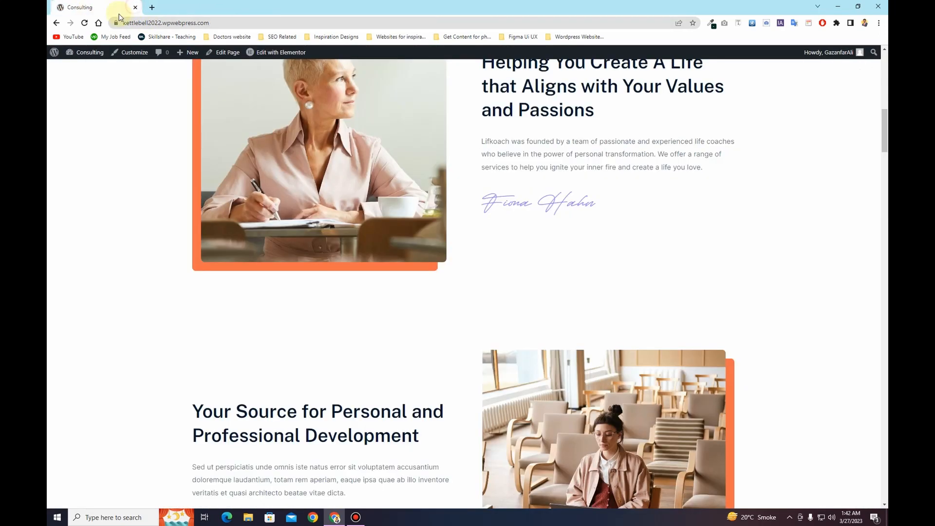
{"action": "scroll", "coordinate": [157, 170], "scroll_direction": "up", "scroll_amount": 10}
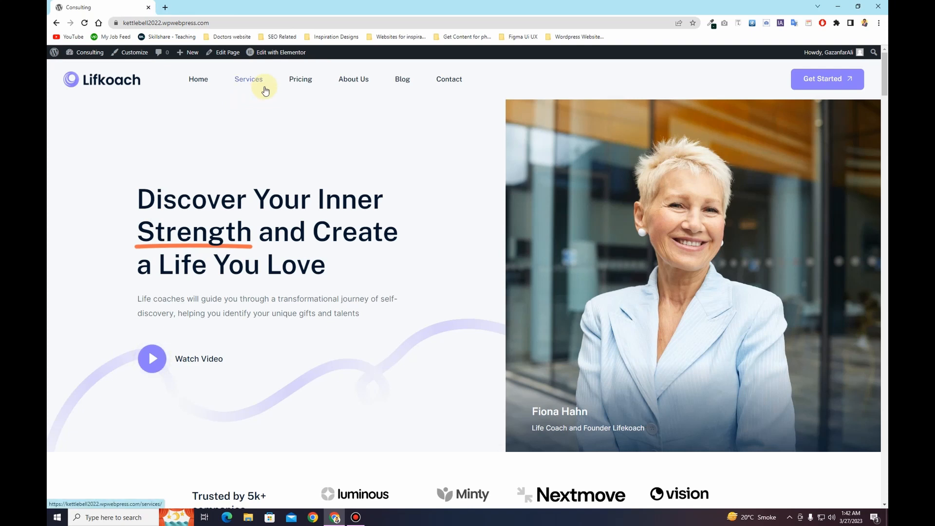
{"action": "mouse_move", "coordinate": [281, 56]}
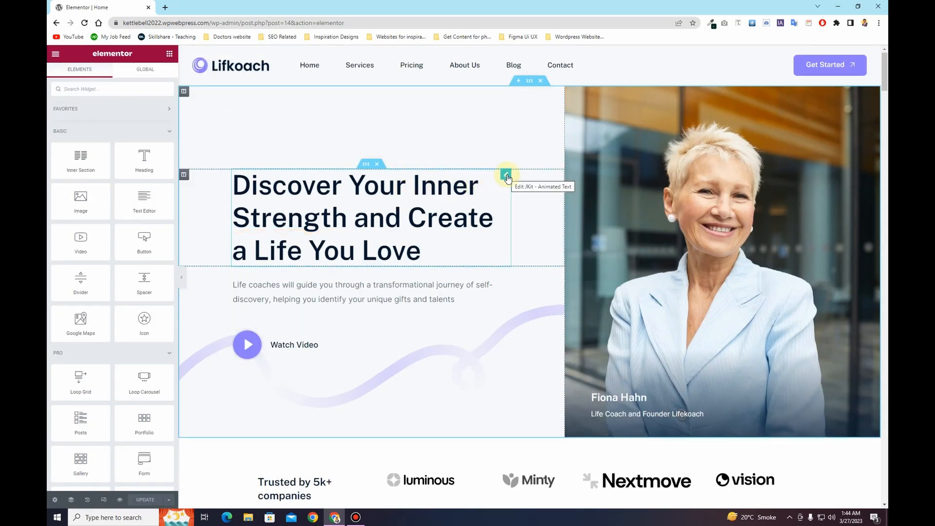
Replace the before text of the hero's animated heading with "Typing in your content here"
{"action": "left_click", "coordinate": [507, 176]}
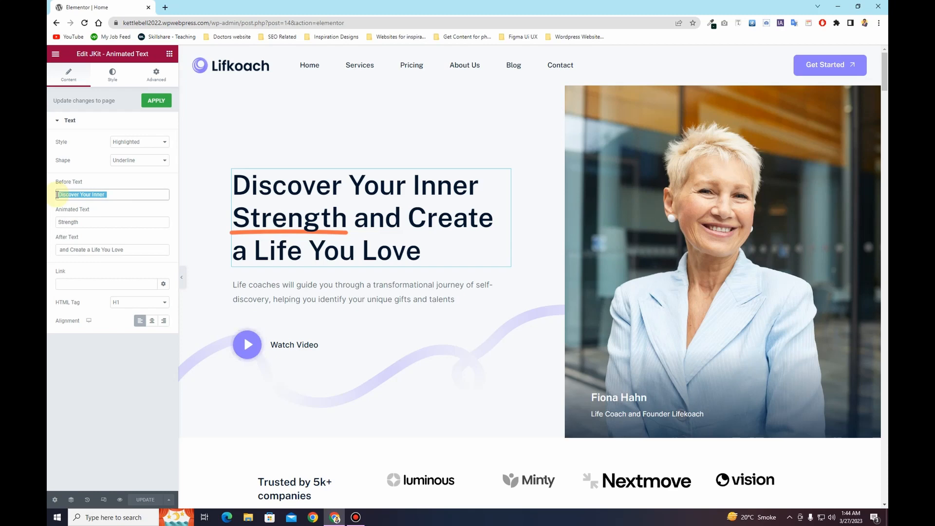
{"action": "key", "text": "BackSpace"}
{"action": "type", "text": "Typing"}
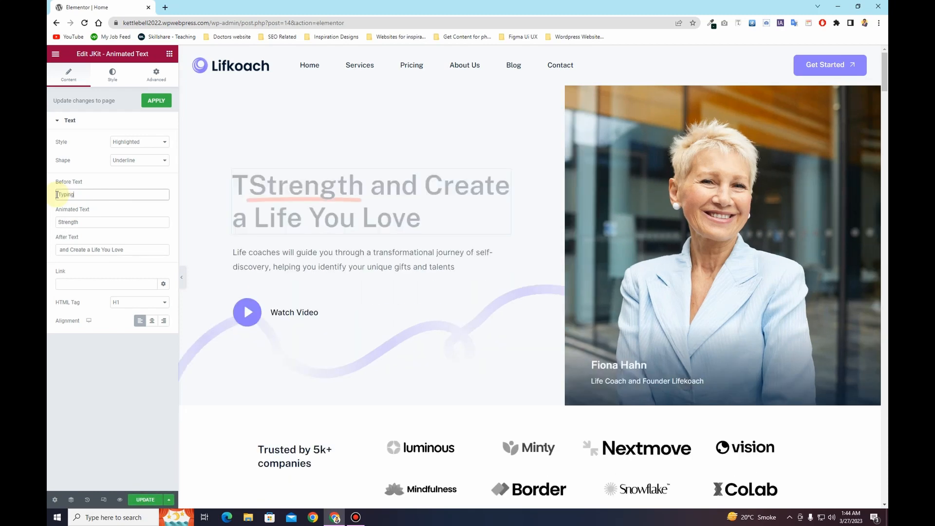
{"action": "type", "text": " in your "}
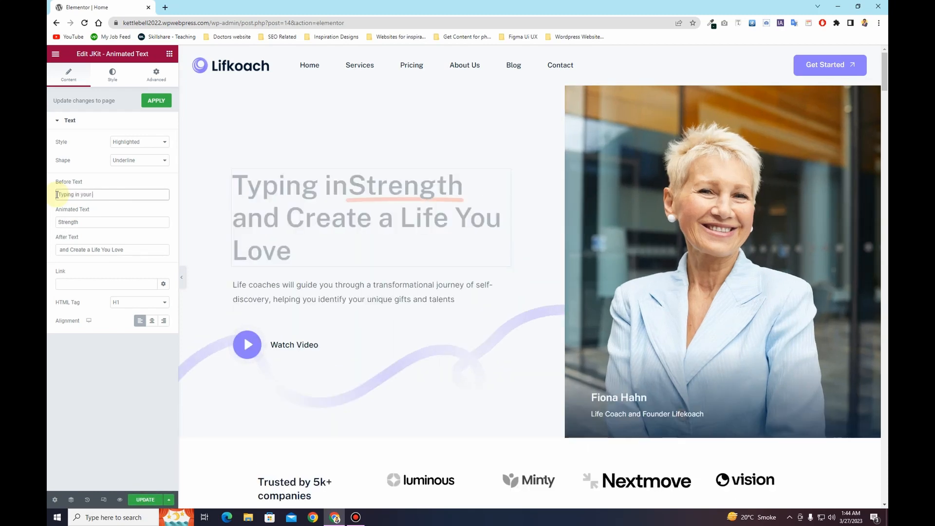
{"action": "type", "text": "content here"}
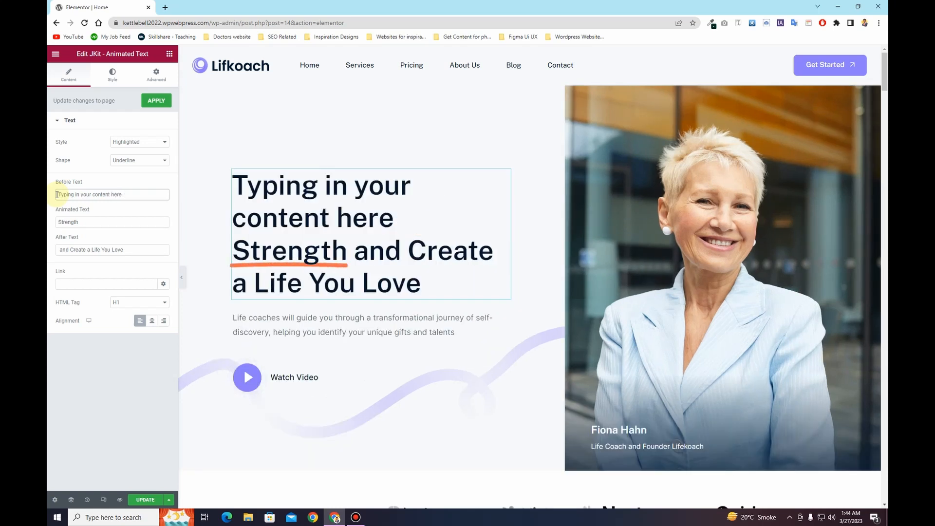
Erase the sample before text and undo the edits to restore "Discover Your Inner" in the hero heading
{"action": "key", "text": "BackSpace"}
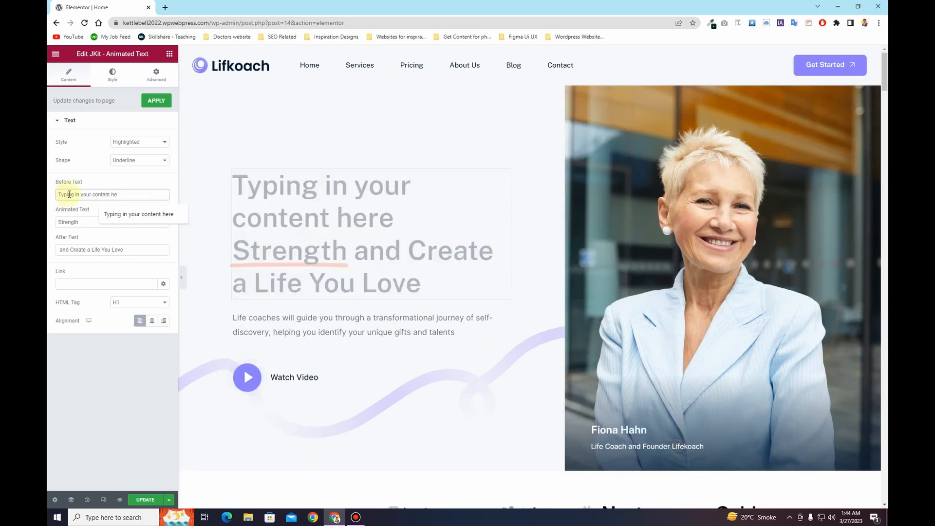
{"action": "key", "text": "BackSpace"}
{"action": "key", "text": "BackSpace"}
{"action": "key", "text": "BackSpace"}
{"action": "key", "text": "BackSpace"}
{"action": "key", "text": "BackSpace"}
{"action": "key", "text": "BackSpace"}
{"action": "key", "text": "BackSpace"}
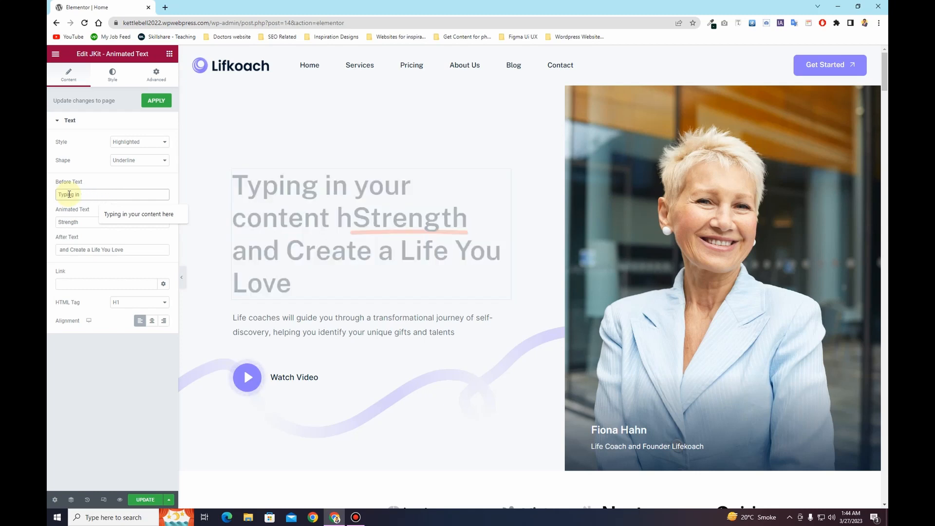
{"action": "key", "text": "BackSpace"}
{"action": "key", "text": "BackSpace"}
{"action": "key", "text": "BackSpace"}
{"action": "key", "text": "BackSpace"}
{"action": "key", "text": "BackSpace"}
{"action": "key", "text": "BackSpace"}
{"action": "key", "text": "BackSpace"}
{"action": "key", "text": "BackSpace"}
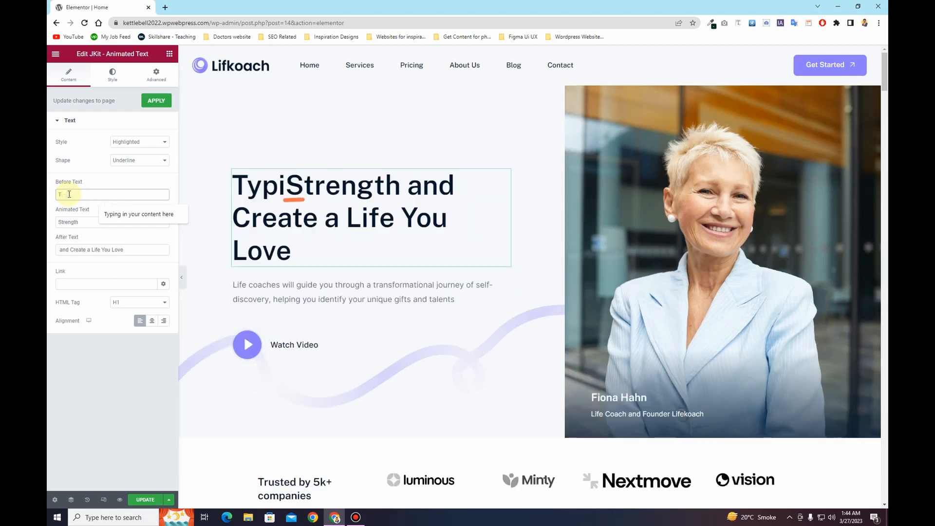
{"action": "key", "text": "ctrl+z"}
{"action": "key", "text": "ctrl+z"}
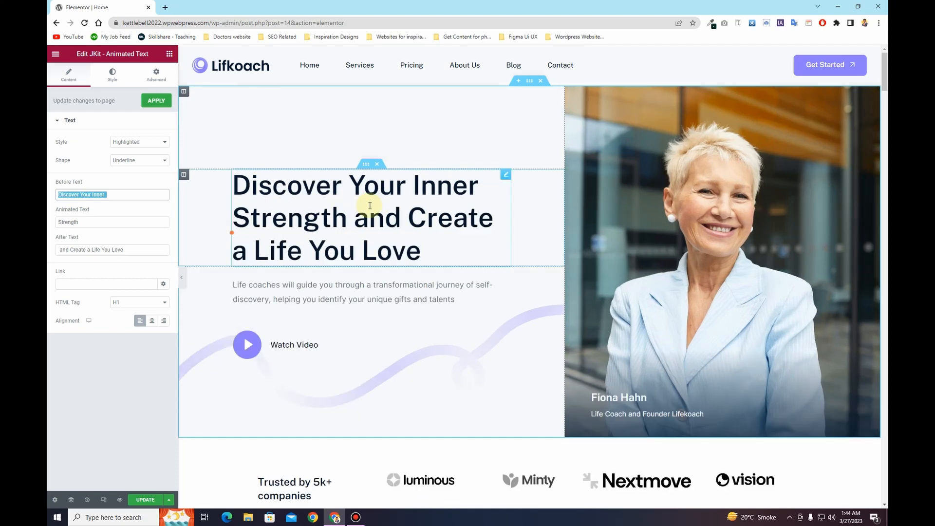
Copy the Purchase Book button from the book section near the end of the Home page
{"action": "scroll", "coordinate": [411, 271], "scroll_direction": "down", "scroll_amount": 3}
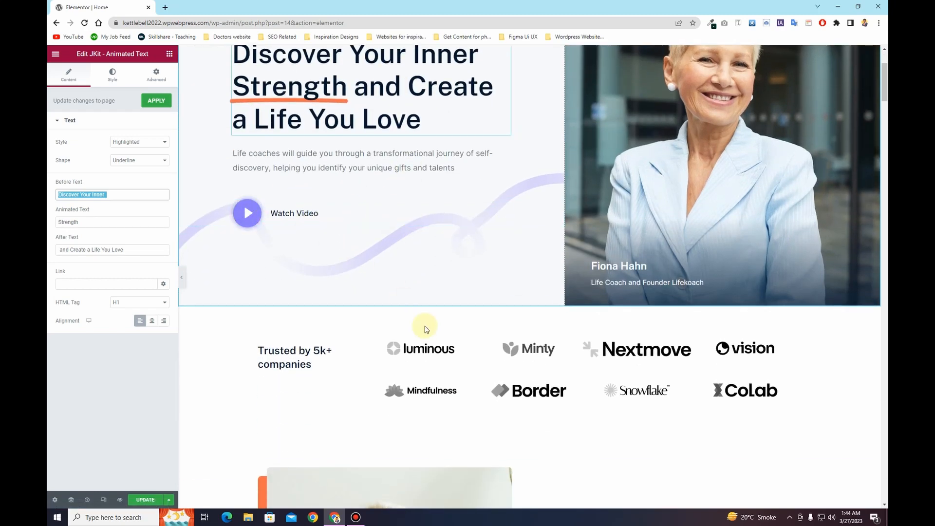
{"action": "scroll", "coordinate": [628, 326], "scroll_direction": "down", "scroll_amount": 6}
{"action": "scroll", "coordinate": [628, 326], "scroll_direction": "down", "scroll_amount": 20}
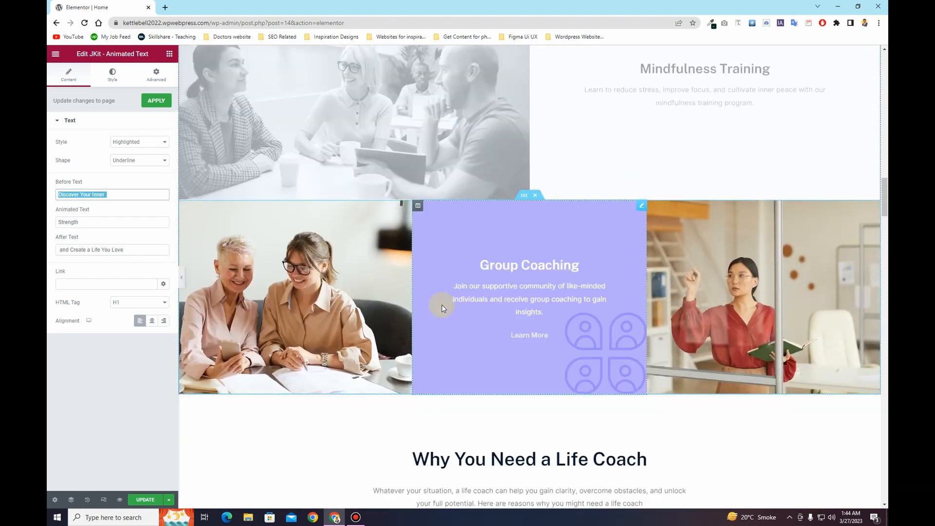
{"action": "scroll", "coordinate": [443, 308], "scroll_direction": "down", "scroll_amount": 20}
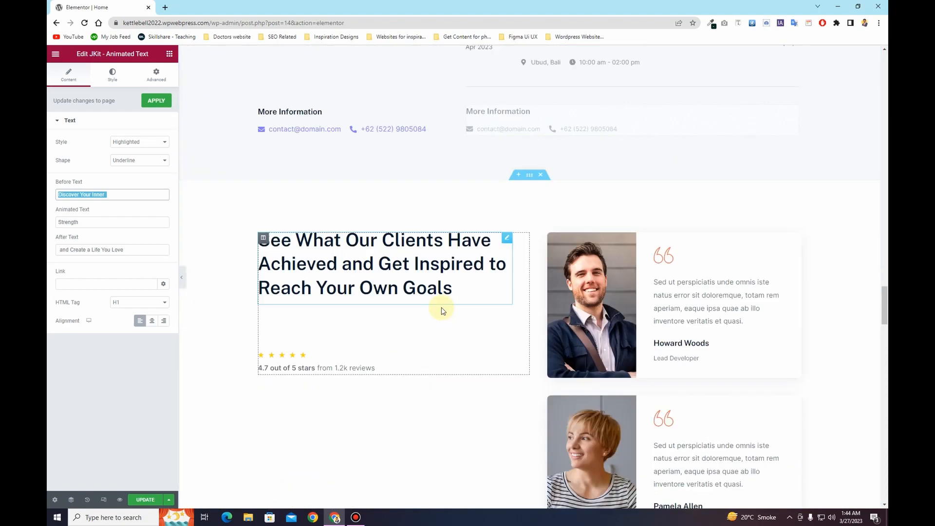
{"action": "scroll", "coordinate": [442, 310], "scroll_direction": "down", "scroll_amount": 20}
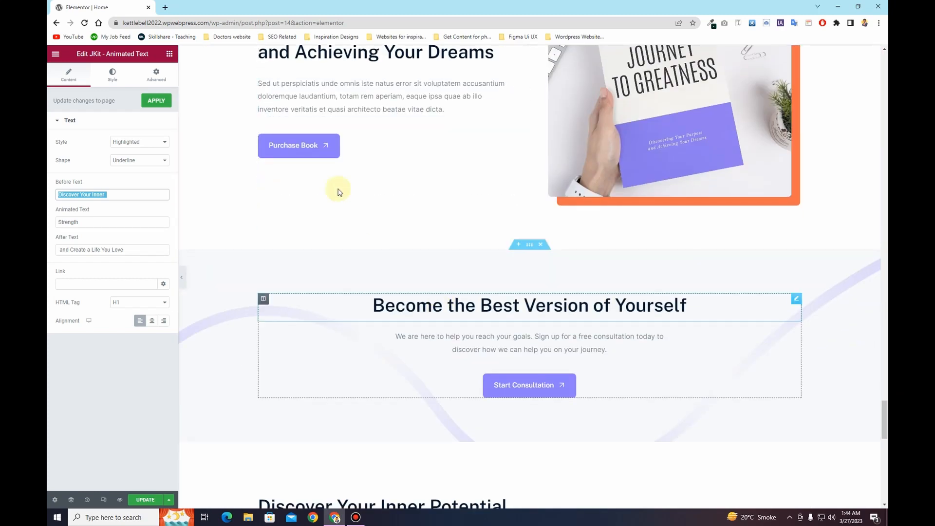
{"action": "right_click", "coordinate": [370, 136]}
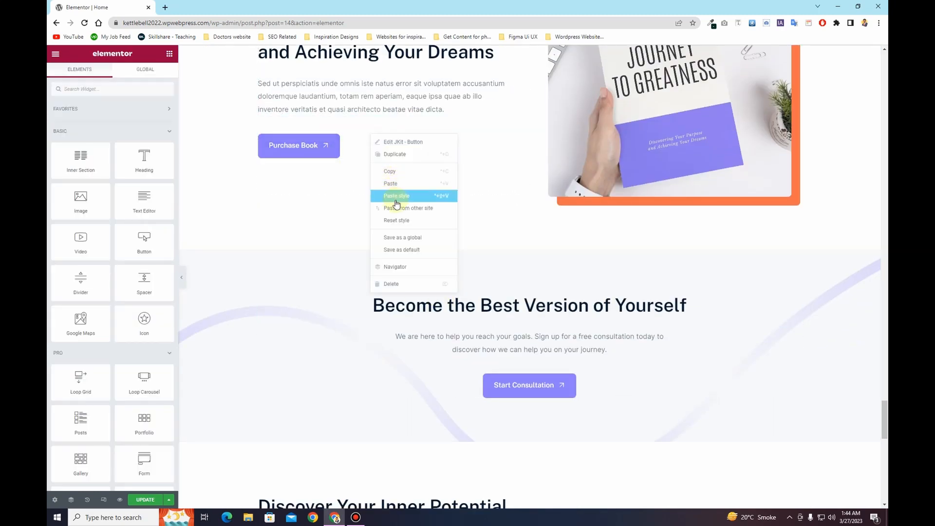
{"action": "left_click", "coordinate": [407, 171]}
{"action": "right_click", "coordinate": [350, 130]}
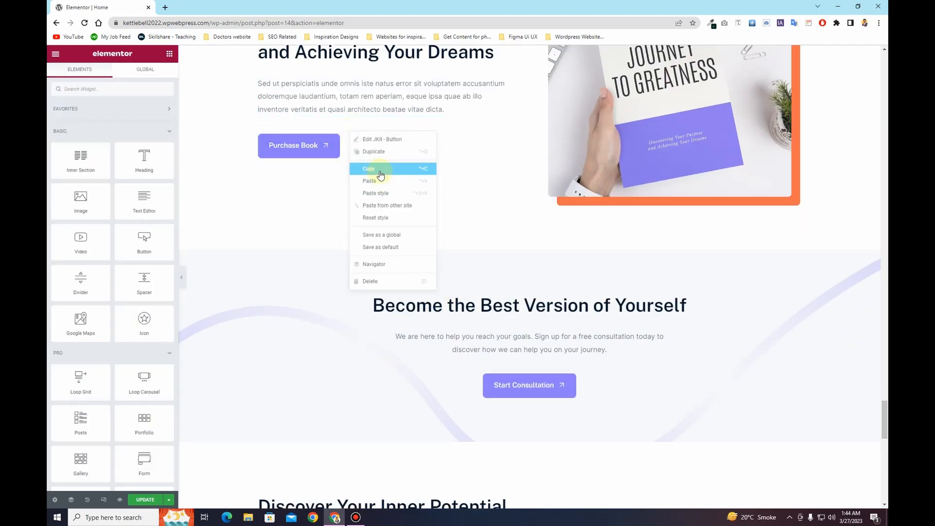
{"action": "left_click", "coordinate": [380, 170]}
Paste the Purchase Book button below the hero description and move it into the inner section containing Watch Video
{"action": "scroll", "coordinate": [395, 239], "scroll_direction": "up", "scroll_amount": 15}
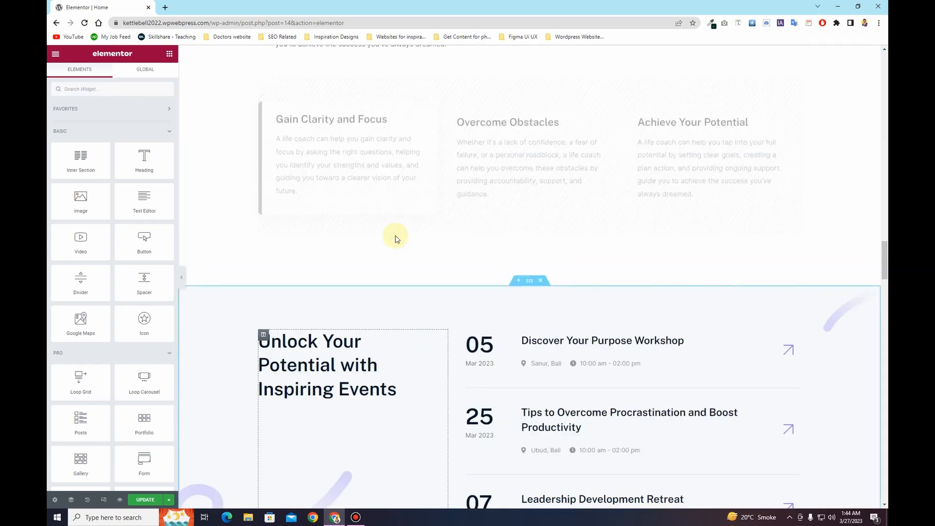
{"action": "scroll", "coordinate": [395, 239], "scroll_direction": "up", "scroll_amount": 20}
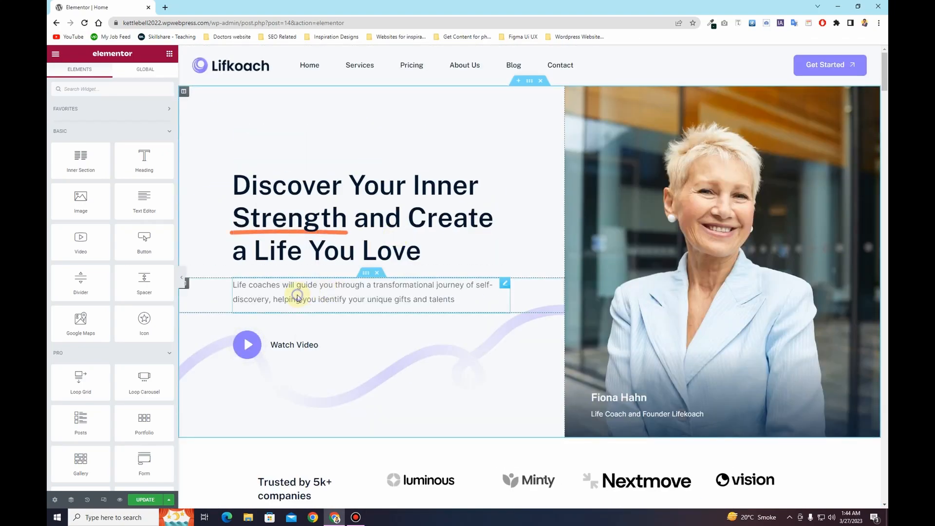
{"action": "right_click", "coordinate": [297, 296]}
{"action": "left_click", "coordinate": [335, 347]}
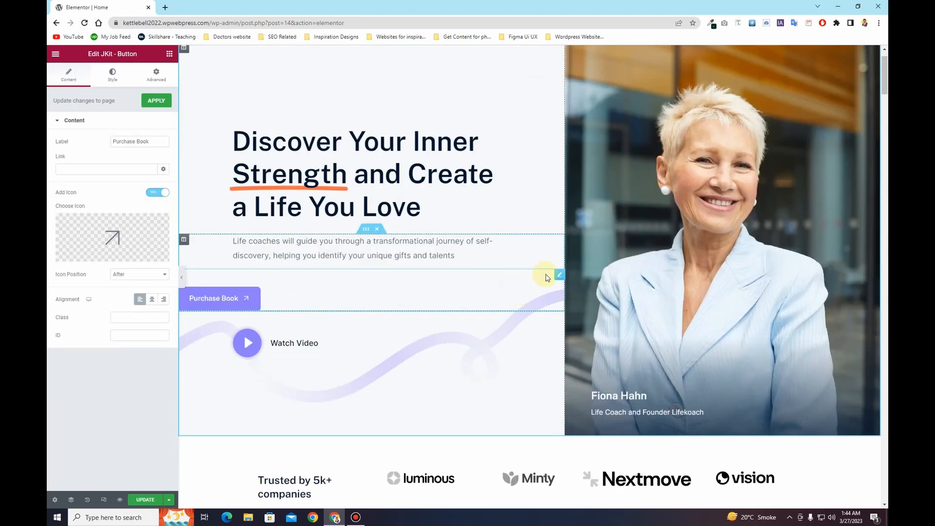
{"action": "left_click_drag", "start_coordinate": [540, 276], "coordinate": [412, 328]}
Delete the play video button and the Watch Video text button from the hero section
{"action": "right_click", "coordinate": [376, 299]}
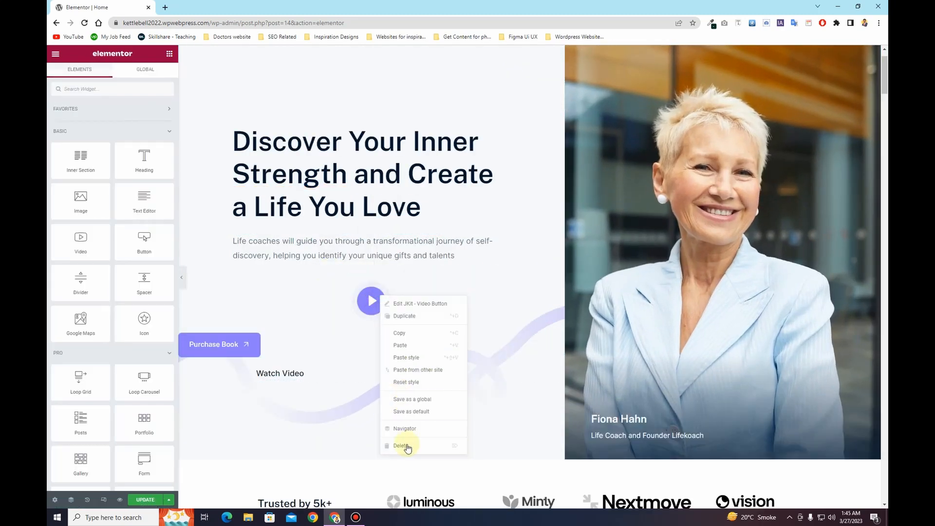
{"action": "left_click", "coordinate": [407, 447]}
{"action": "right_click", "coordinate": [314, 344]}
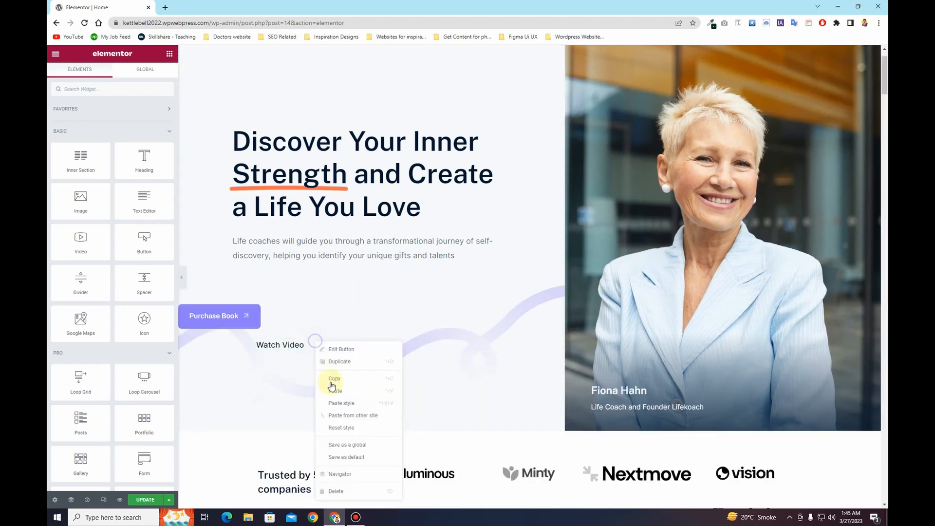
{"action": "left_click", "coordinate": [360, 492]}
Set the hero inner section's width to 631 and the Purchase Book button's top margin to 0
{"action": "left_click", "coordinate": [365, 282]}
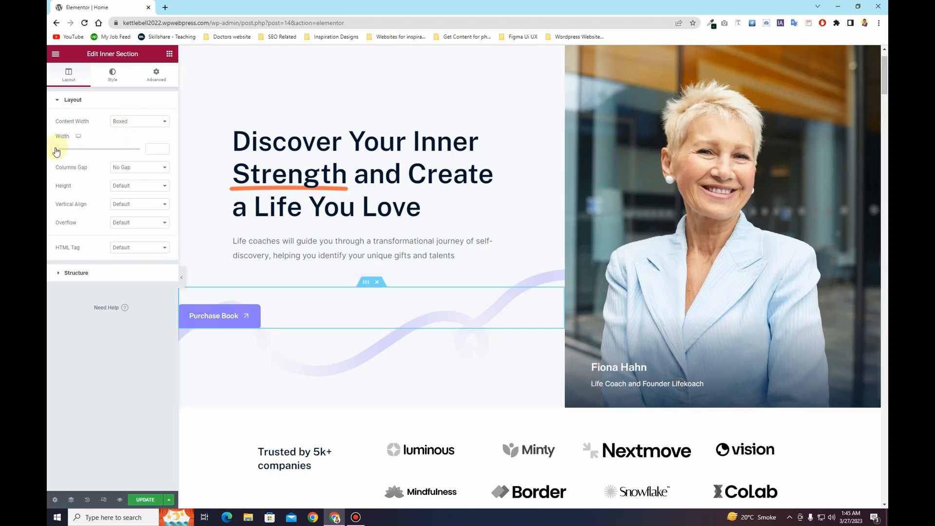
{"action": "mouse_move", "coordinate": [54, 154]}
{"action": "left_mouse_down"}
{"action": "mouse_move", "coordinate": [74, 155]}
{"action": "mouse_move", "coordinate": [64, 156]}
{"action": "left_mouse_up"}
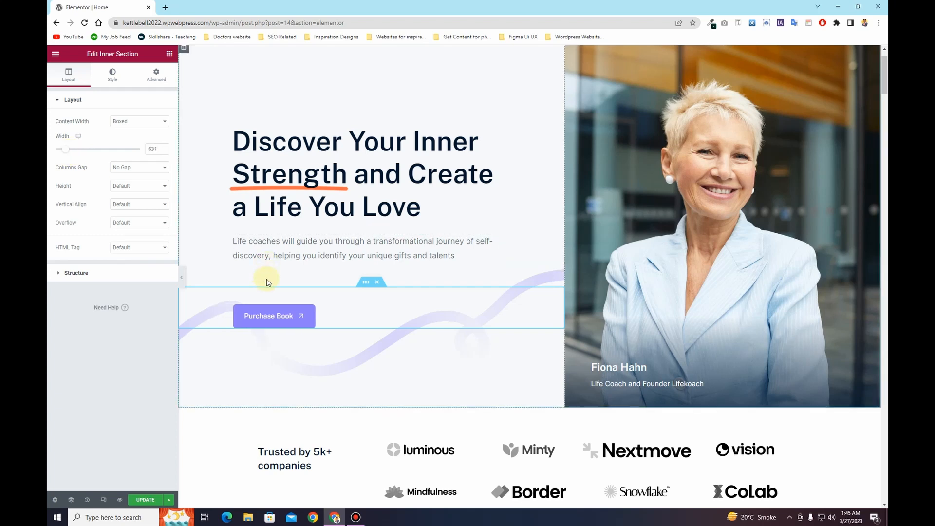
{"action": "scroll", "coordinate": [267, 276], "scroll_direction": "down", "scroll_amount": 2}
{"action": "left_click", "coordinate": [417, 224]}
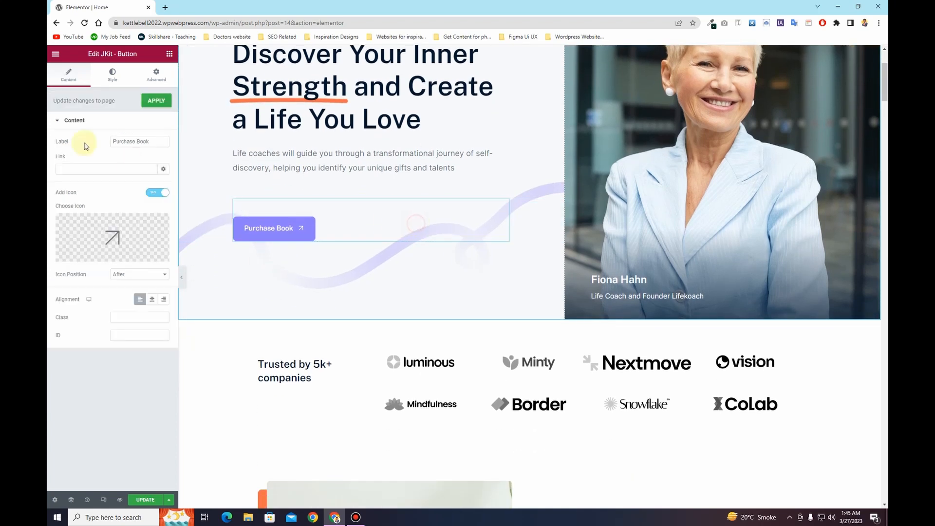
{"action": "left_click", "coordinate": [157, 75]}
{"action": "double_click", "coordinate": [57, 152]}
{"action": "type", "text": "0"}
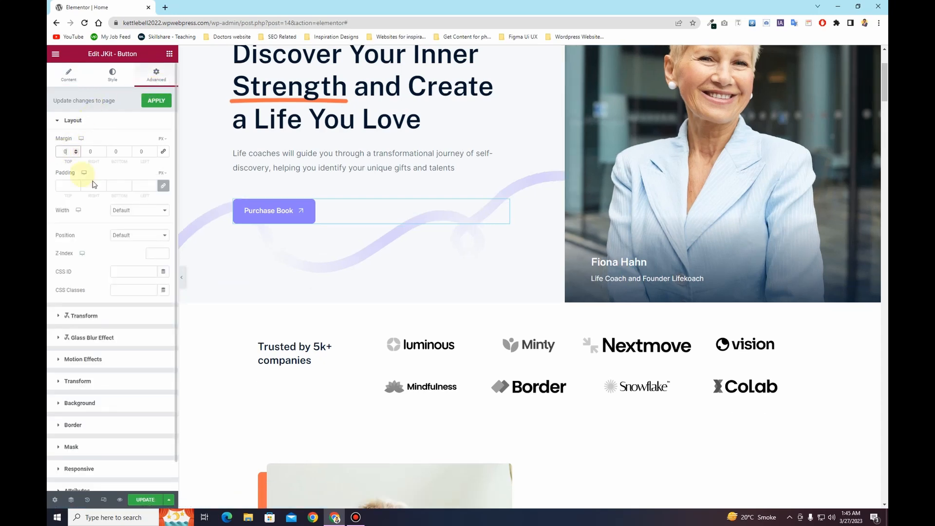
Inspect the image settings of the partner logos in the "Trusted by 5k+ companies" section
{"action": "scroll", "coordinate": [278, 268], "scroll_direction": "down", "scroll_amount": 2}
{"action": "scroll", "coordinate": [280, 272], "scroll_direction": "up", "scroll_amount": 3}
{"action": "scroll", "coordinate": [280, 273], "scroll_direction": "down", "scroll_amount": 3}
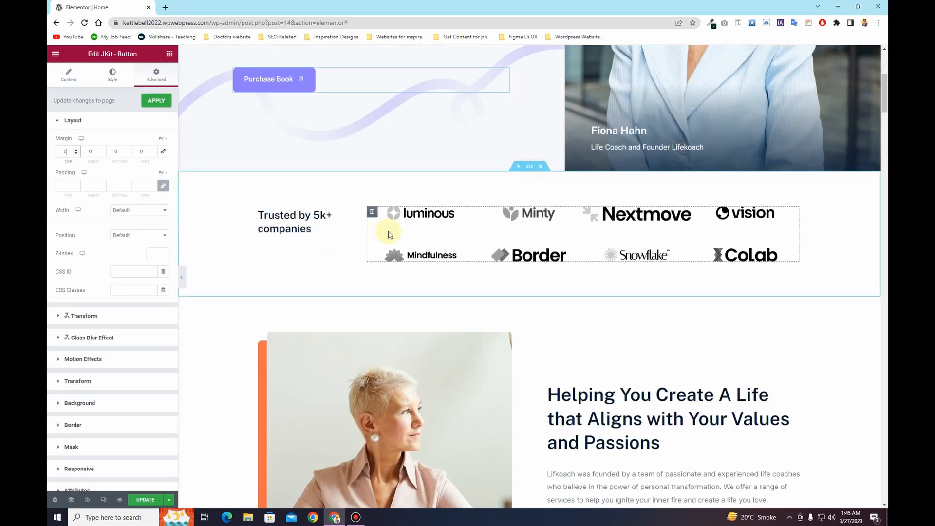
{"action": "left_click", "coordinate": [387, 211]}
{"action": "left_click", "coordinate": [556, 220]}
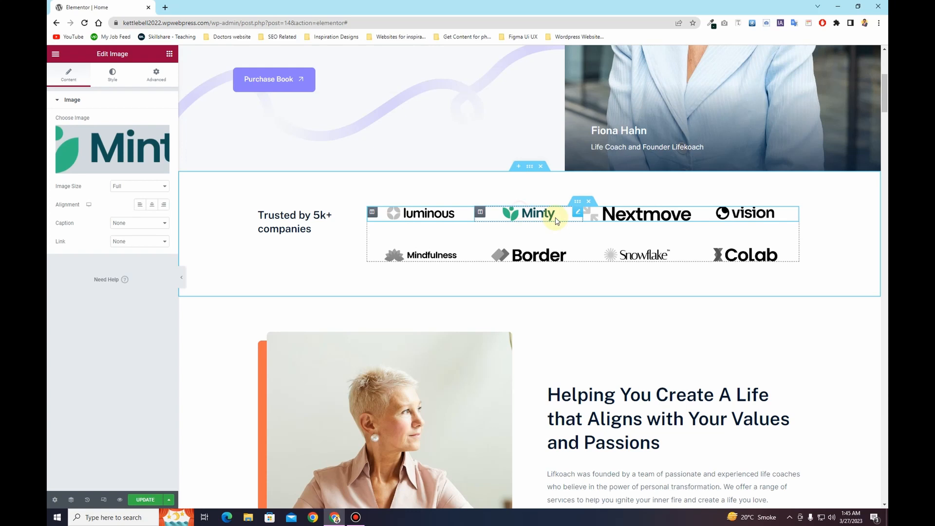
{"action": "left_click", "coordinate": [633, 216]}
{"action": "left_click", "coordinate": [733, 213]}
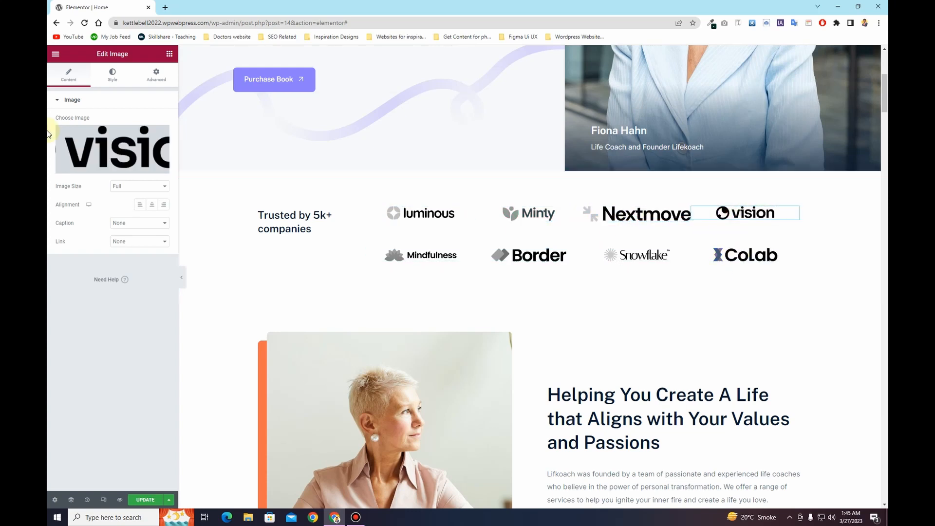
{"action": "left_click", "coordinate": [427, 216]}
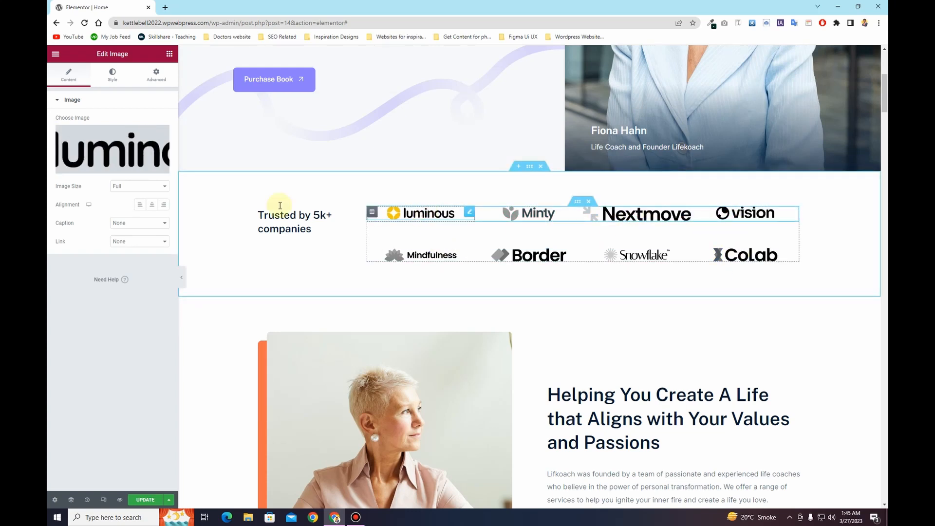
{"action": "left_click", "coordinate": [91, 150]}
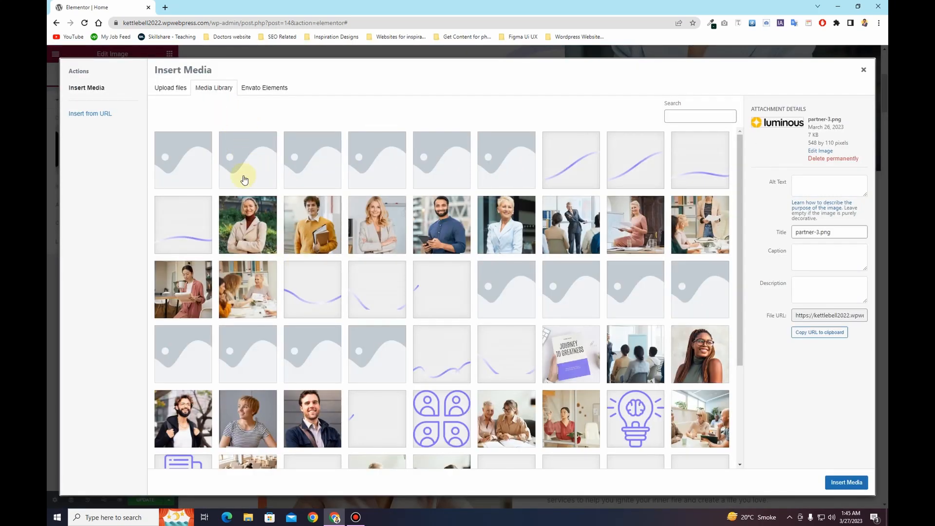
{"action": "left_click", "coordinate": [176, 85]}
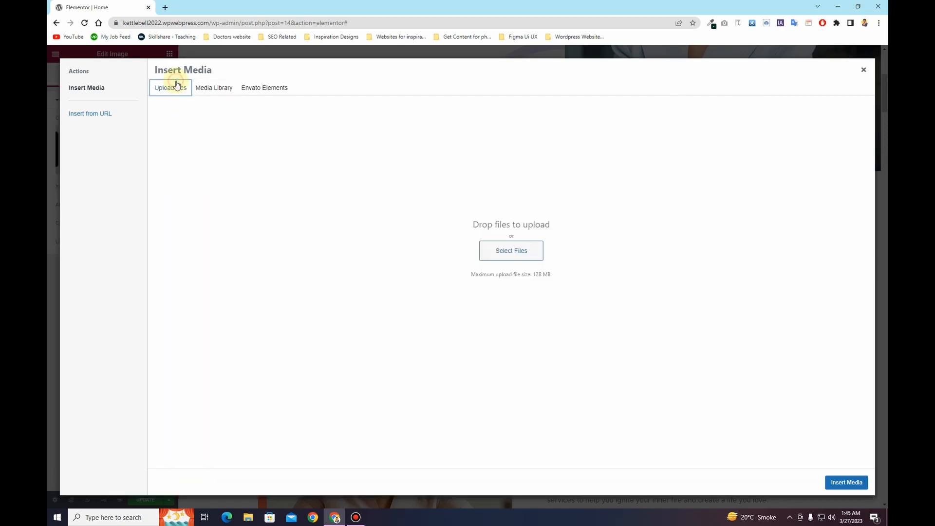
{"action": "left_click", "coordinate": [530, 256]}
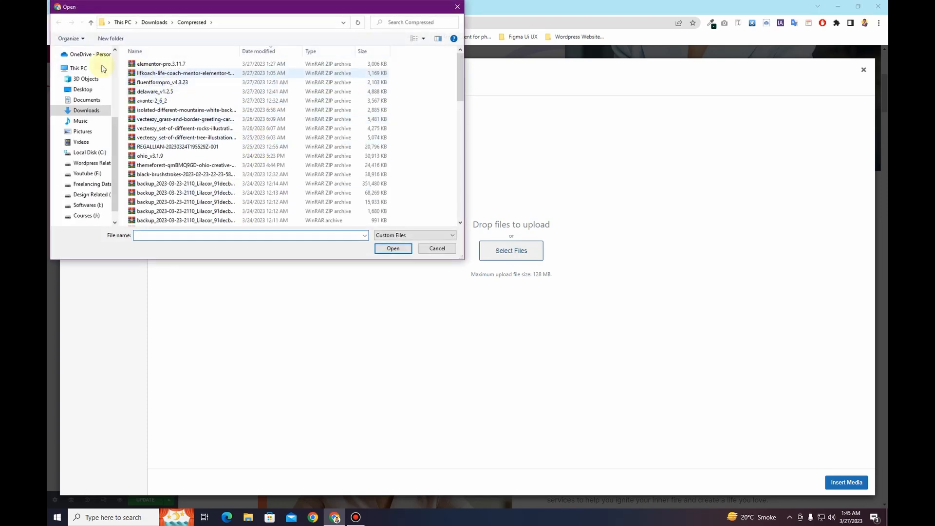
{"action": "left_click", "coordinate": [83, 89]}
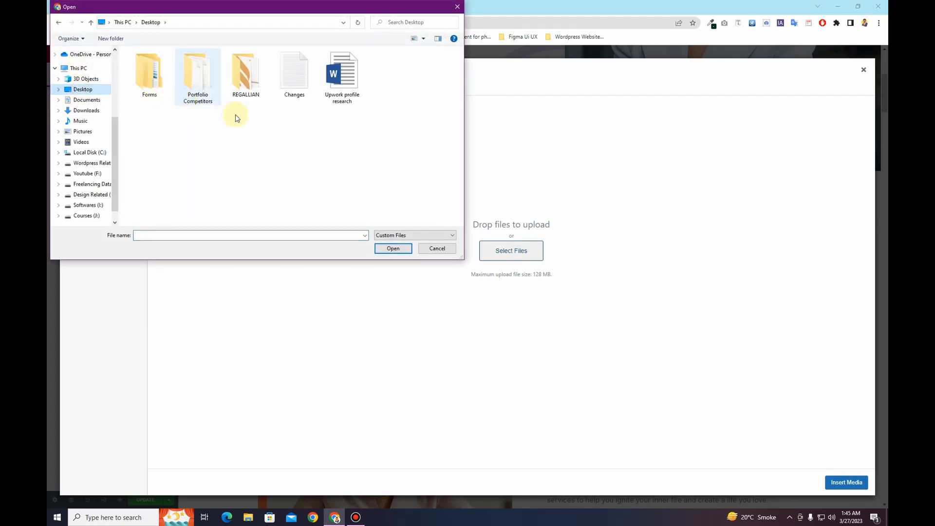
{"action": "left_click", "coordinate": [437, 249]}
{"action": "left_click", "coordinate": [860, 70]}
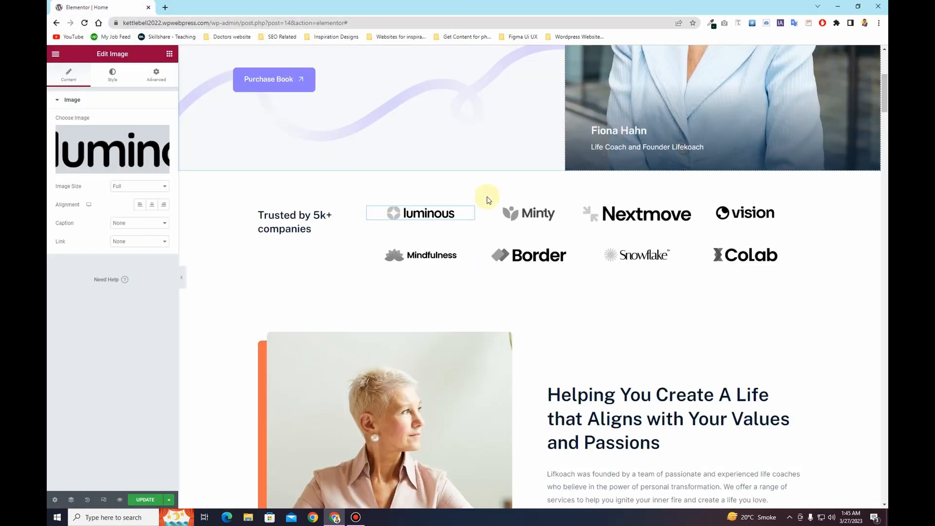
Inspect the heading, description, signature image and photo in the "Helping You Create A Life" section
{"action": "scroll", "coordinate": [434, 297], "scroll_direction": "down", "scroll_amount": 5}
{"action": "left_click", "coordinate": [635, 154]}
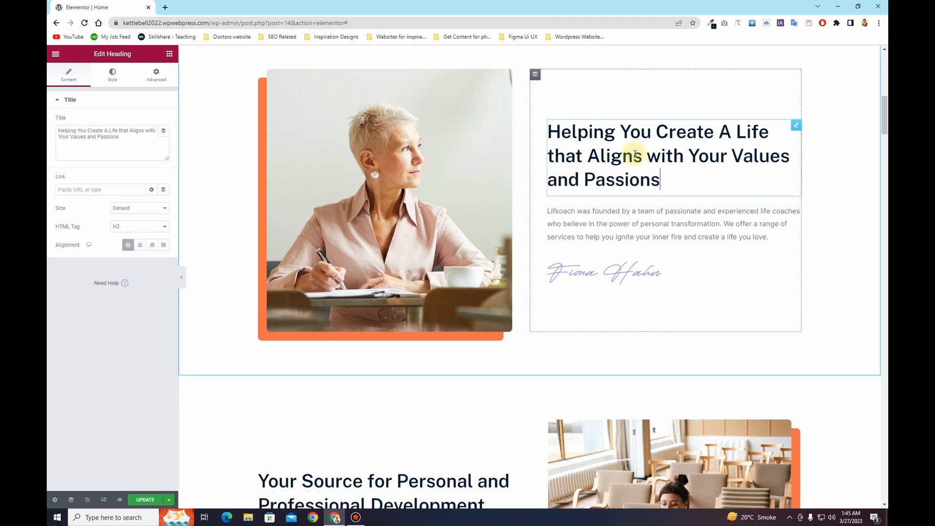
{"action": "left_click", "coordinate": [627, 237]}
{"action": "left_click", "coordinate": [632, 273]}
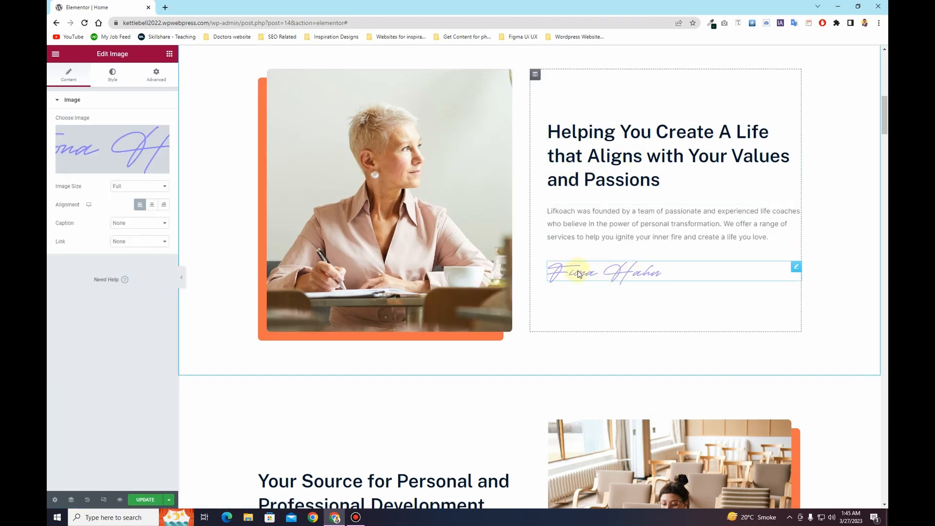
{"action": "left_click", "coordinate": [423, 222]}
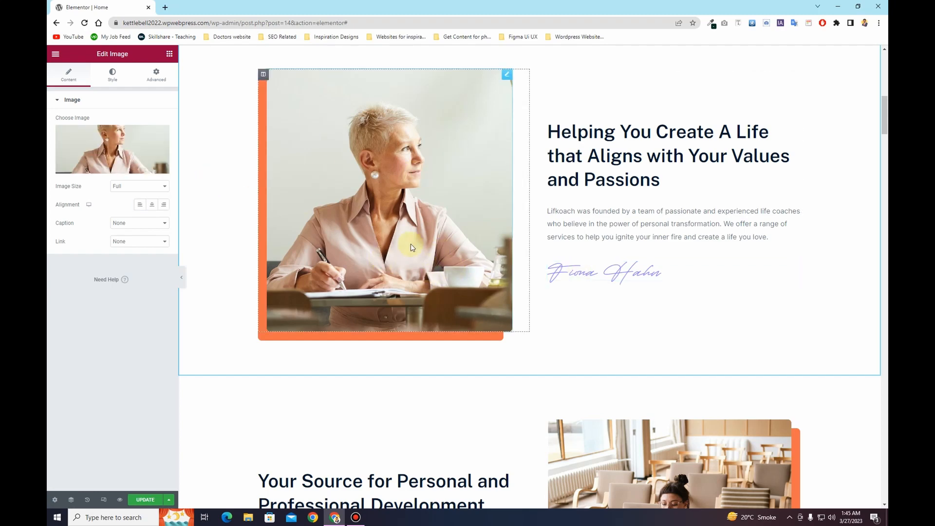
Look through the remaining Home page sections down to the footer and return to the upper part of the page
{"action": "scroll", "coordinate": [411, 245], "scroll_direction": "down", "scroll_amount": 3}
{"action": "scroll", "coordinate": [410, 246], "scroll_direction": "down", "scroll_amount": 4}
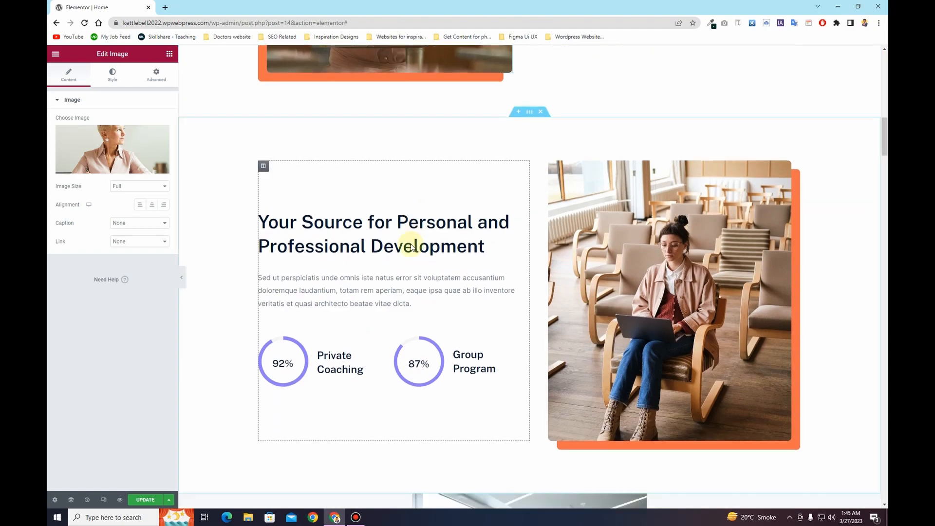
{"action": "scroll", "coordinate": [631, 289], "scroll_direction": "down", "scroll_amount": 20}
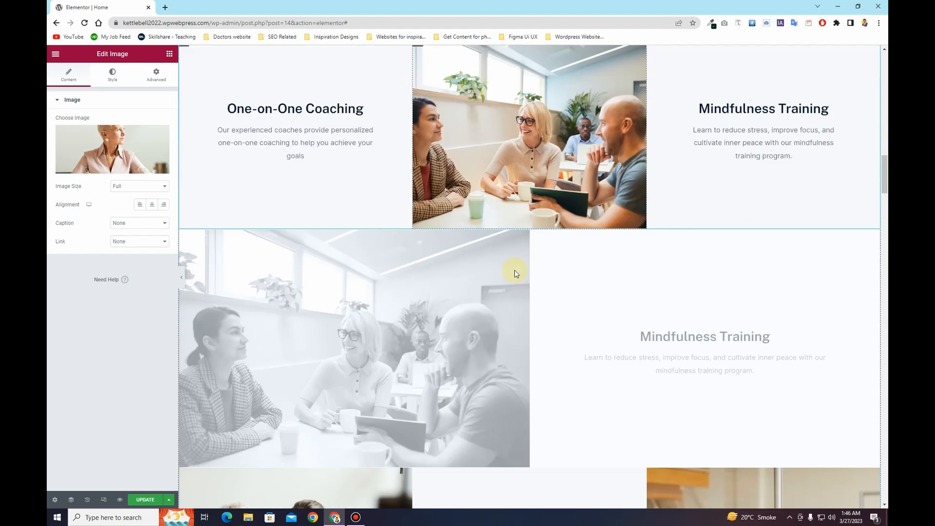
{"action": "scroll", "coordinate": [516, 274], "scroll_direction": "down", "scroll_amount": 18}
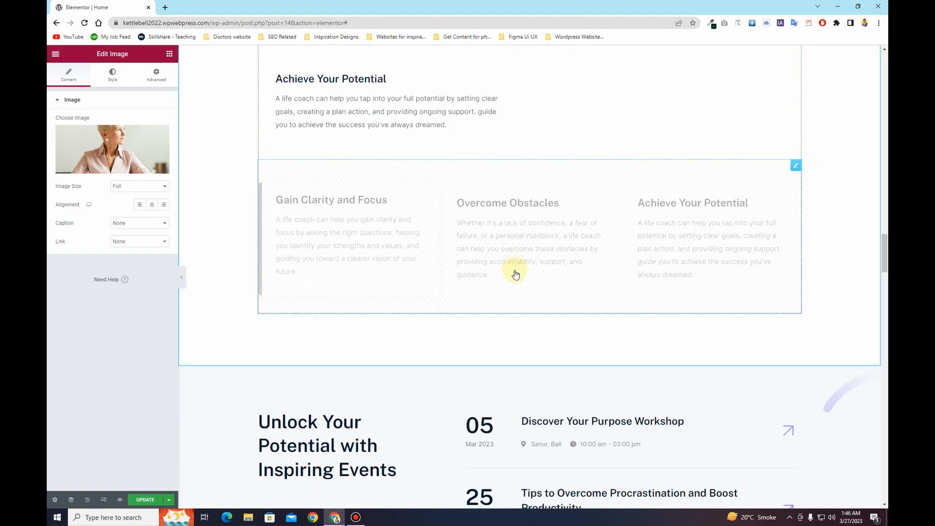
{"action": "scroll", "coordinate": [407, 288], "scroll_direction": "down", "scroll_amount": 15}
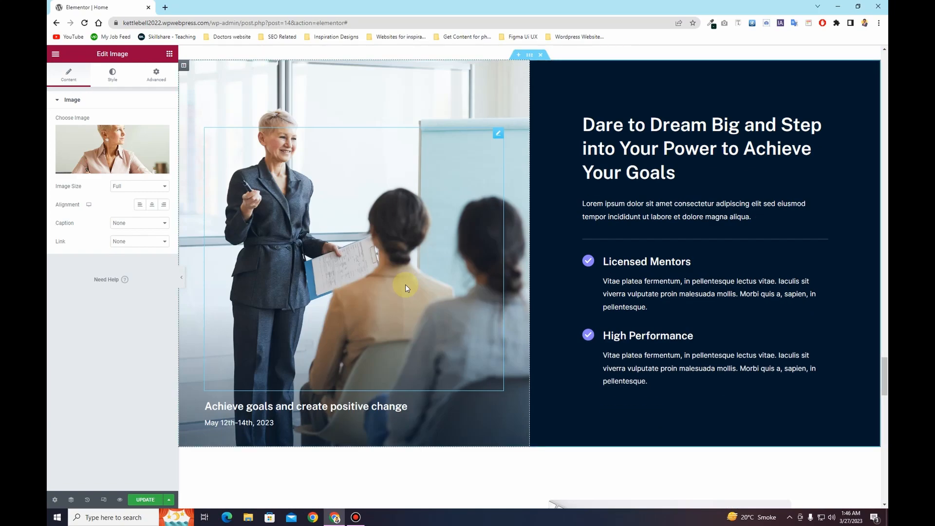
{"action": "scroll", "coordinate": [406, 285], "scroll_direction": "down", "scroll_amount": 8}
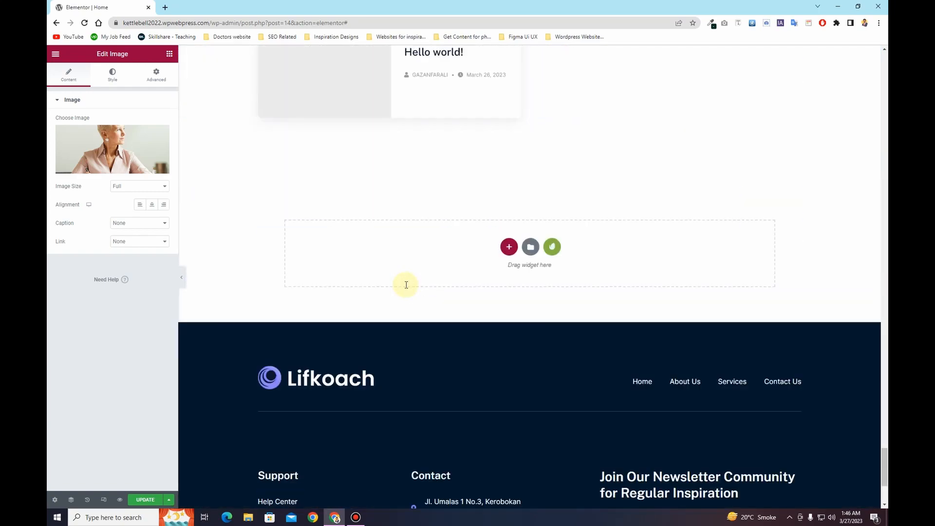
{"action": "scroll", "coordinate": [406, 285], "scroll_direction": "up", "scroll_amount": 18}
{"action": "scroll", "coordinate": [407, 285], "scroll_direction": "up", "scroll_amount": 15}
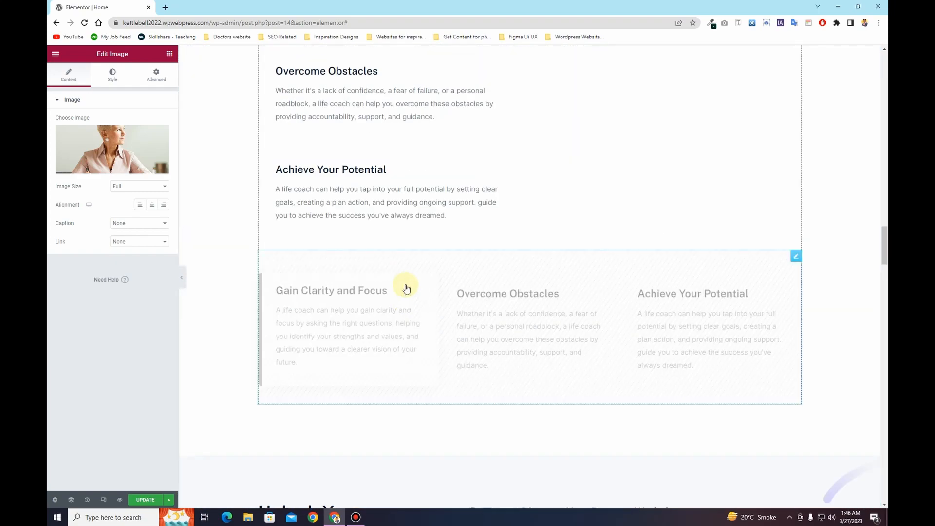
{"action": "scroll", "coordinate": [407, 288], "scroll_direction": "up", "scroll_amount": 6}
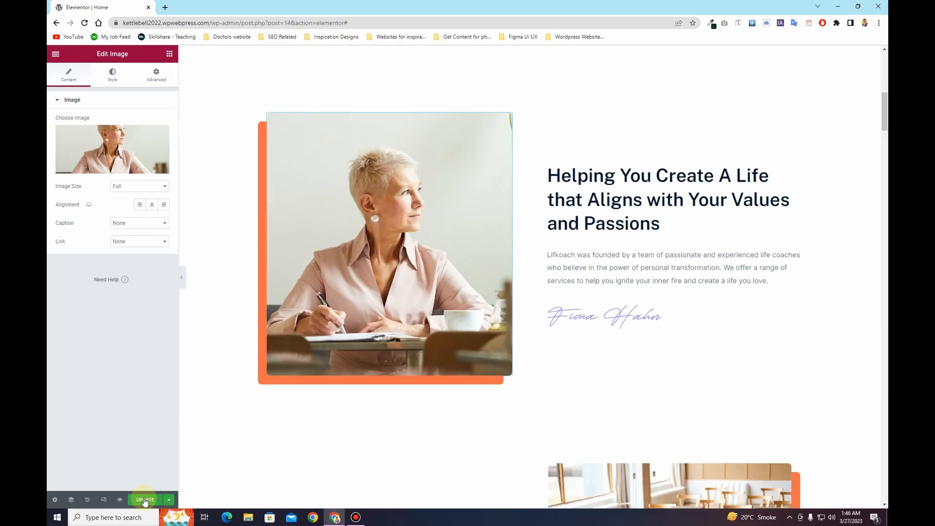
Update the Home page and open the live site at kettlebell2022.wpwebpress.com
{"action": "scroll", "coordinate": [239, 334], "scroll_direction": "up", "scroll_amount": 8}
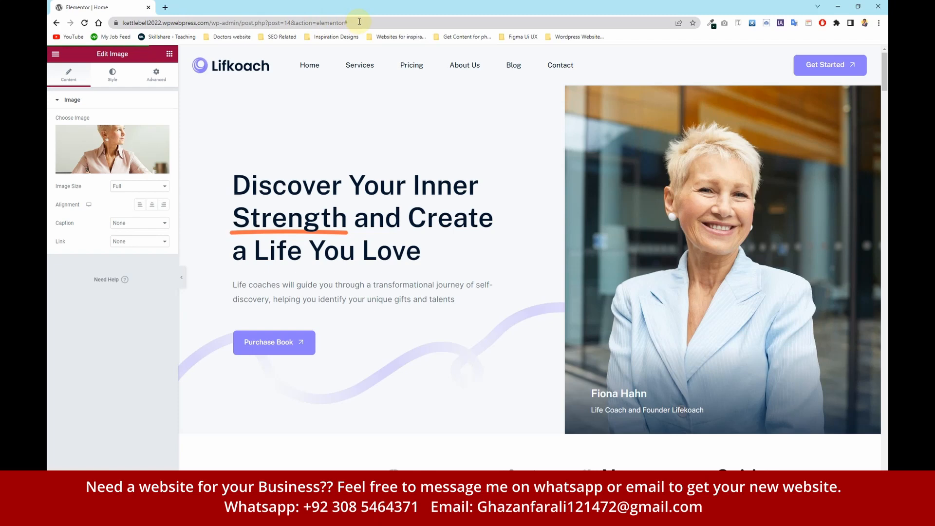
{"action": "left_click_drag", "start_coordinate": [359, 21], "coordinate": [208, 21]}
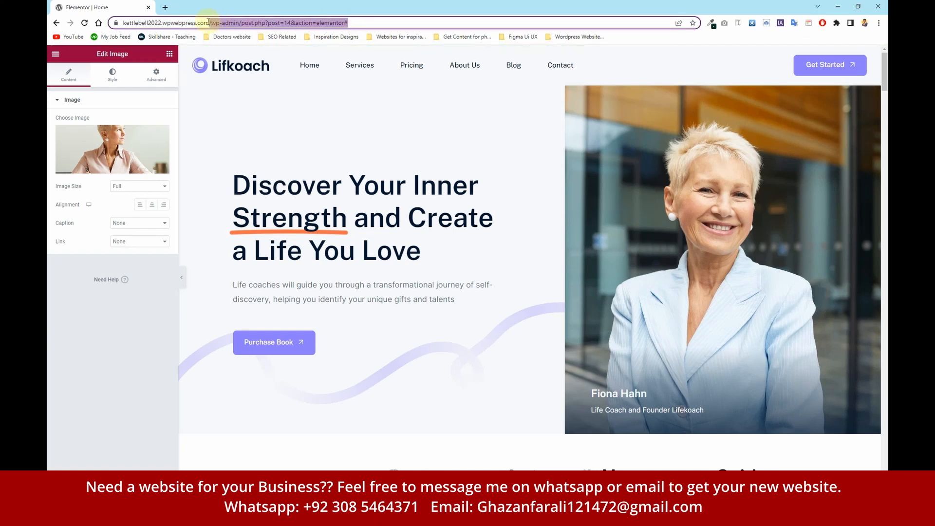
{"action": "key", "text": "BackSpace"}
{"action": "key", "text": "Return"}
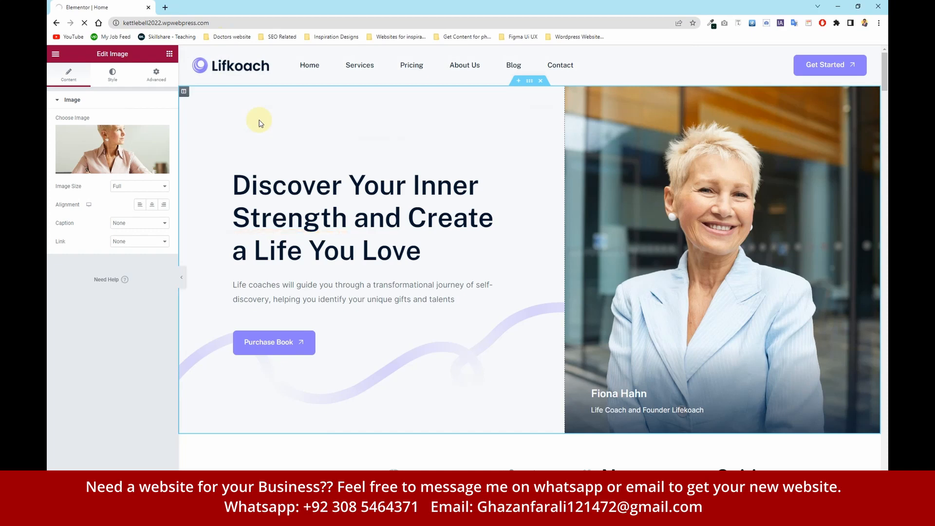
Check the edited hero with its Purchase Book button and the sections below it on the live Home page
{"action": "scroll", "coordinate": [278, 188], "scroll_direction": "down", "scroll_amount": 8}
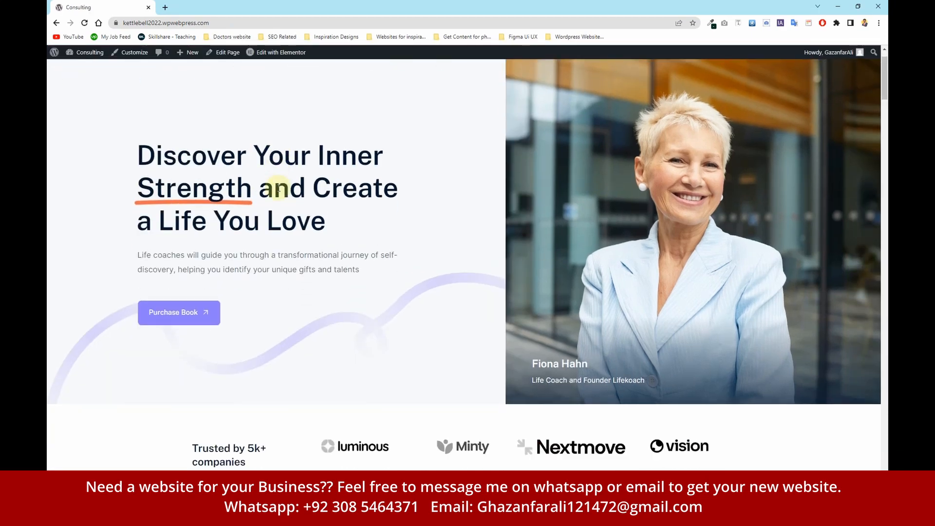
{"action": "scroll", "coordinate": [278, 188], "scroll_direction": "up", "scroll_amount": 9}
{"action": "scroll", "coordinate": [279, 188], "scroll_direction": "down", "scroll_amount": 10}
{"action": "scroll", "coordinate": [278, 188], "scroll_direction": "up", "scroll_amount": 6}
{"action": "scroll", "coordinate": [279, 190], "scroll_direction": "up", "scroll_amount": 4}
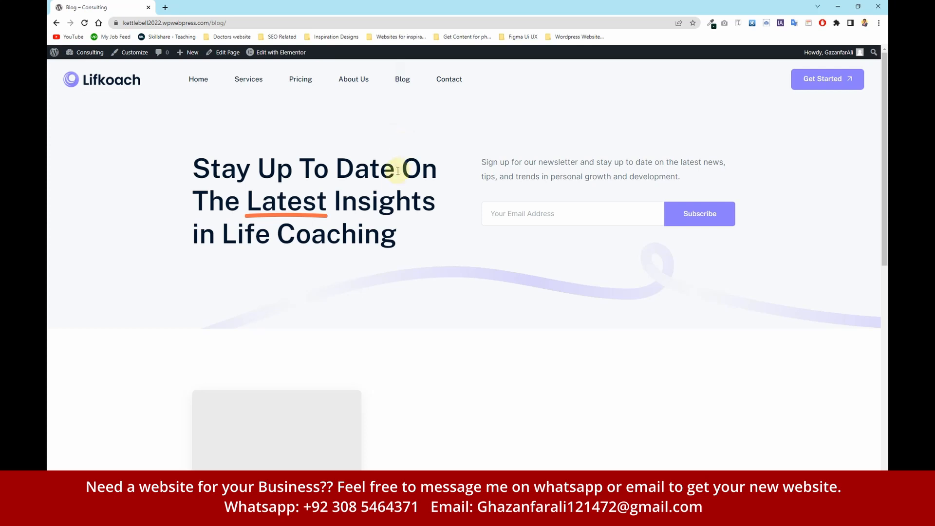
Compare the post listing on the site's Blog page with the one on the Lifkoach demo's Blog page
{"action": "scroll", "coordinate": [395, 180], "scroll_direction": "down", "scroll_amount": 4}
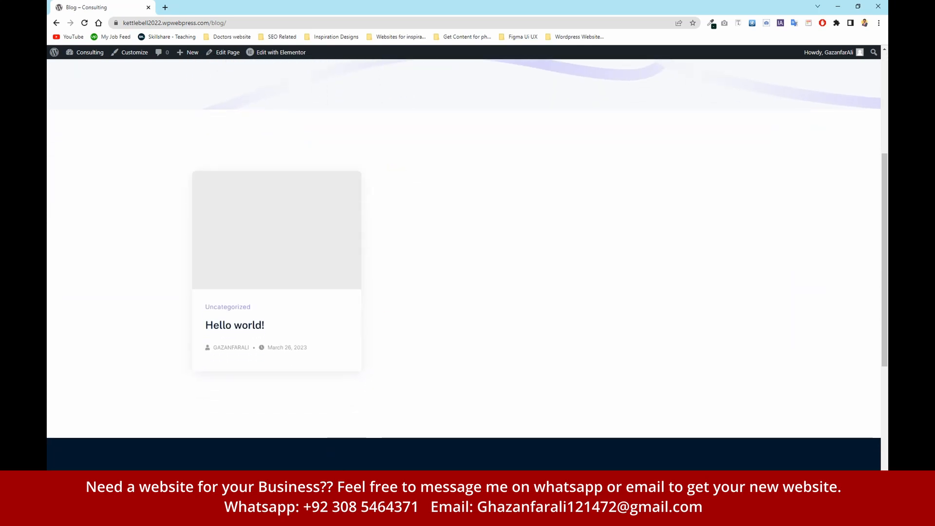
{"action": "left_click", "coordinate": [567, 145]}
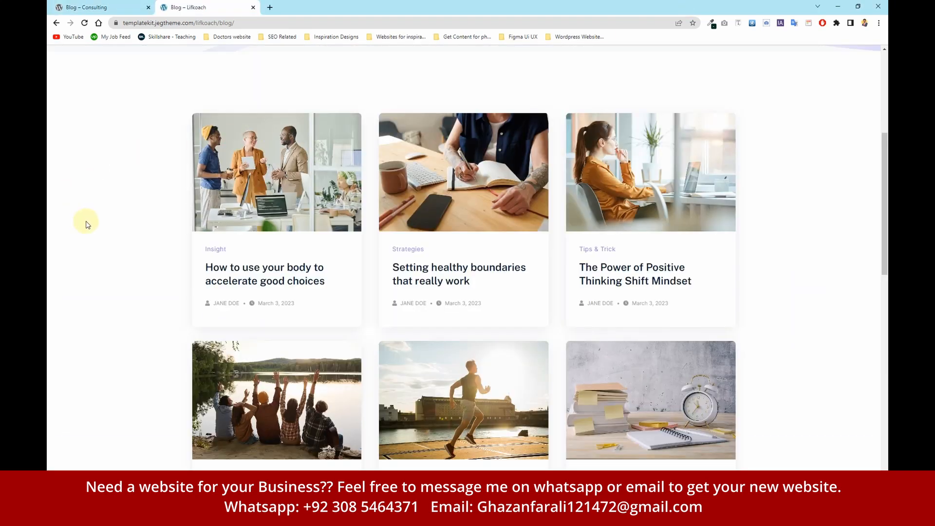
{"action": "scroll", "coordinate": [274, 153], "scroll_direction": "down", "scroll_amount": 3}
{"action": "scroll", "coordinate": [103, 122], "scroll_direction": "up", "scroll_amount": 4}
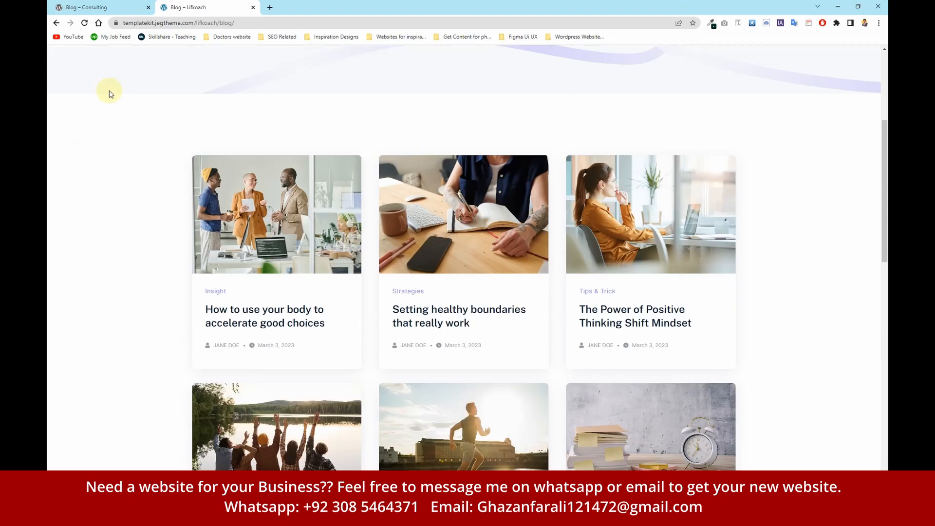
{"action": "scroll", "coordinate": [127, 166], "scroll_direction": "down", "scroll_amount": 2}
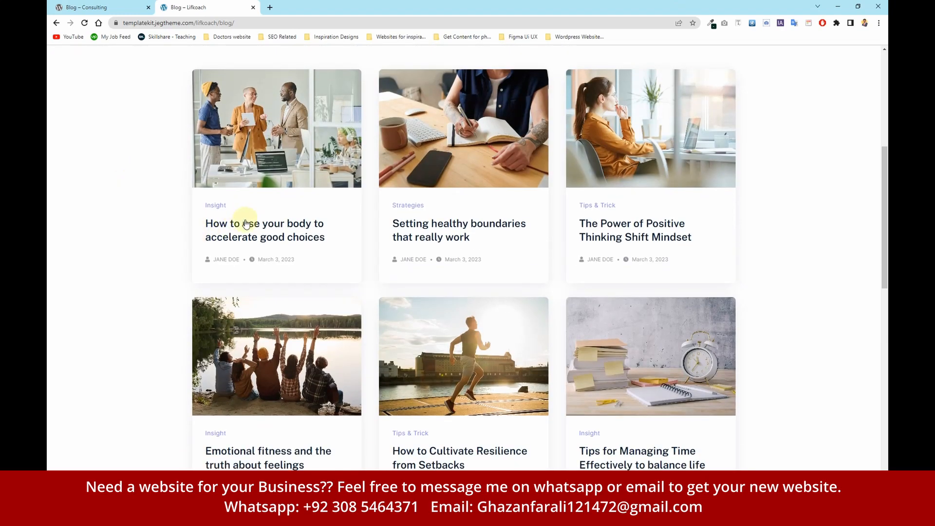
Open the first three posts of the Lifkoach demo blog in separate browser tabs
{"action": "right_click", "coordinate": [246, 229]}
{"action": "left_click", "coordinate": [259, 232]}
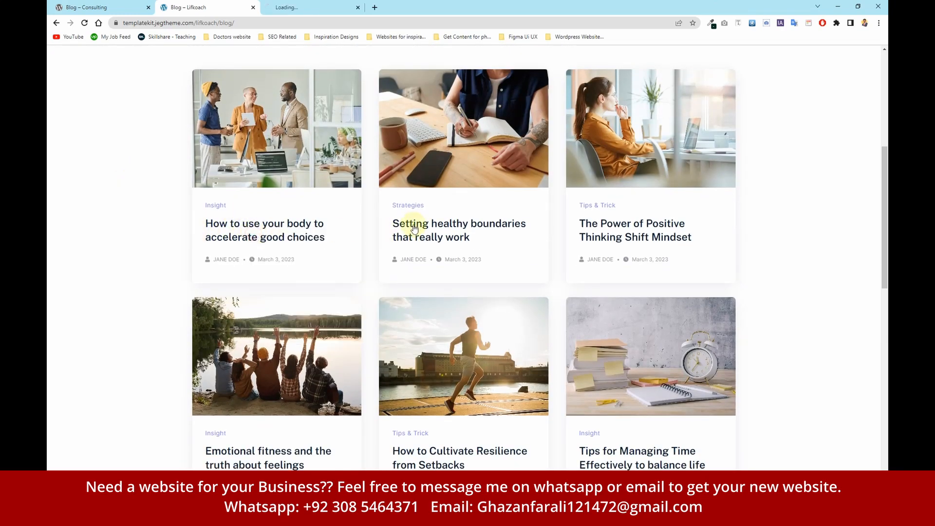
{"action": "right_click", "coordinate": [599, 222]}
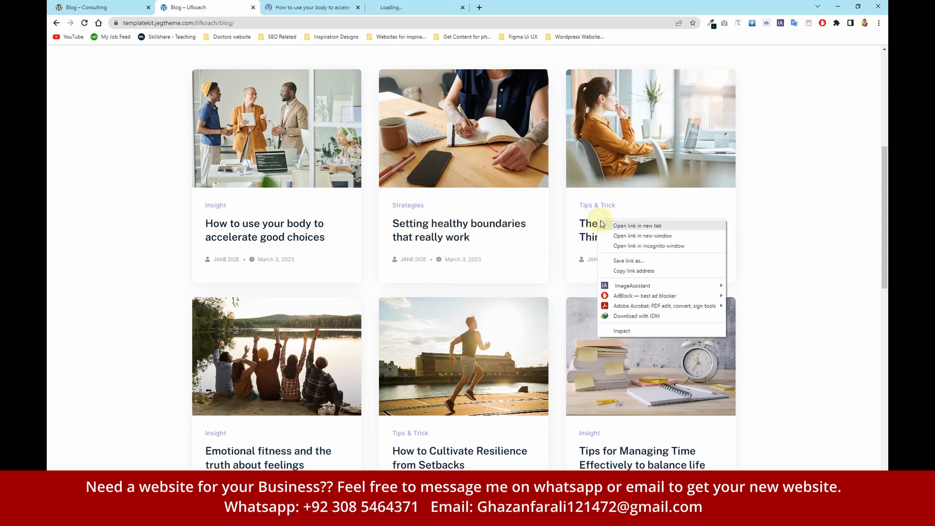
{"action": "left_click", "coordinate": [602, 226]}
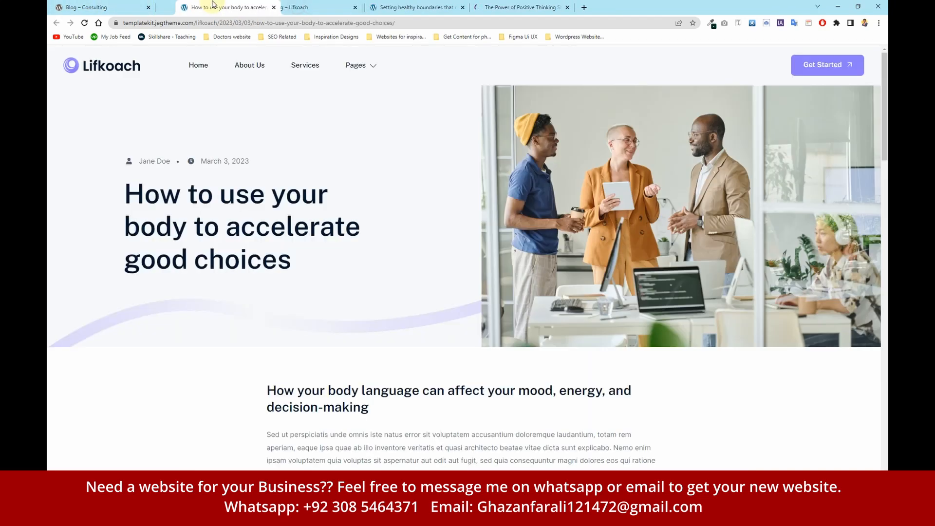
Open the site's Posts list and copy the title "How to use your body to accelerate good choices" from the demo post
{"action": "left_click", "coordinate": [110, 5]}
{"action": "mouse_move", "coordinate": [78, 53]}
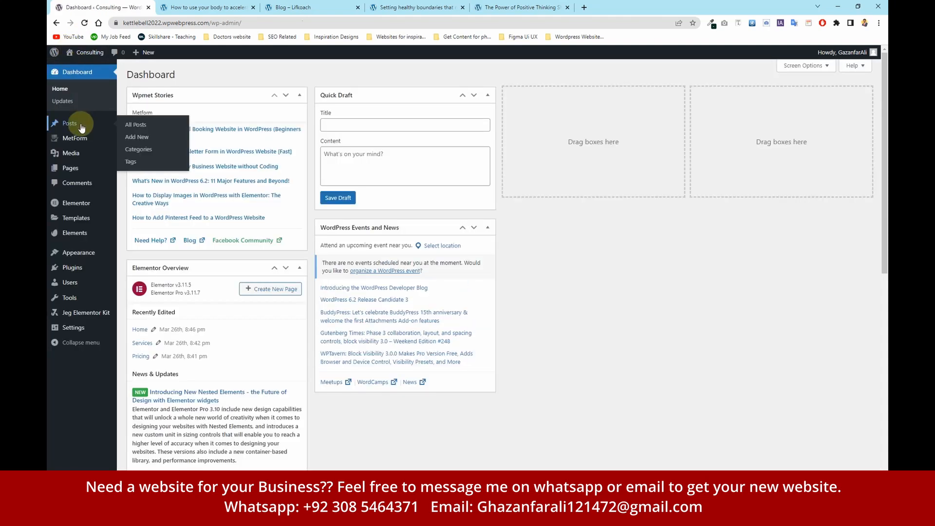
{"action": "left_click", "coordinate": [82, 128]}
{"action": "left_click", "coordinate": [189, 5]}
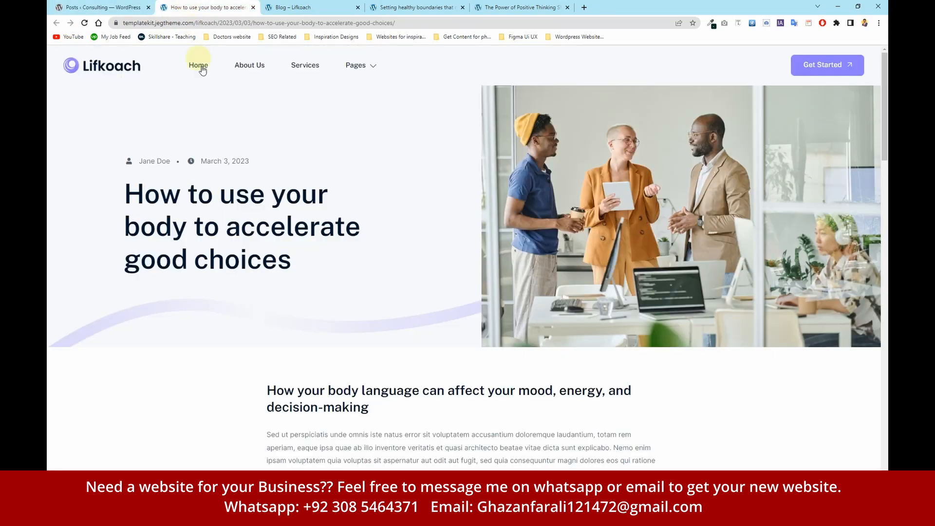
{"action": "left_click_drag", "start_coordinate": [300, 265], "coordinate": [97, 220]}
{"action": "key", "text": "ctrl+c"}
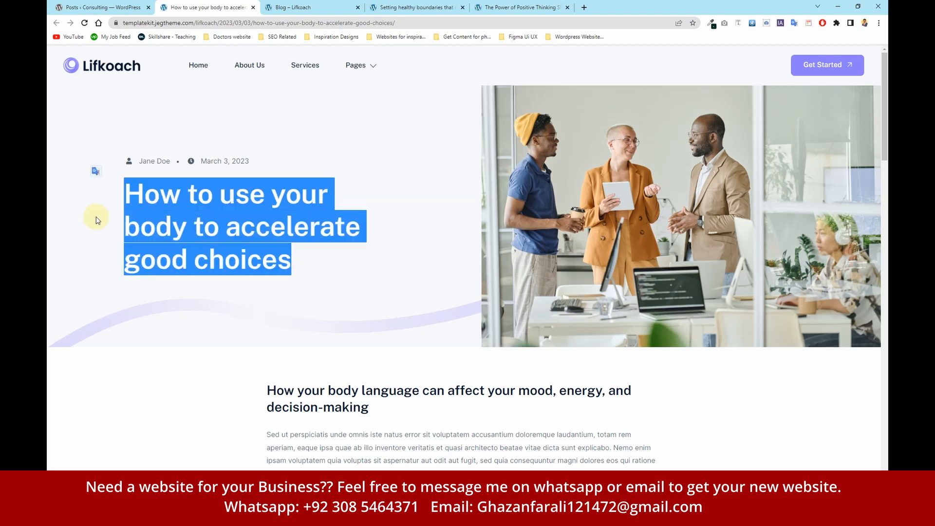
Trash the "Hello world!" post and start a new post titled "How to use your body to accelerate good choices"
{"action": "left_click", "coordinate": [97, 7]}
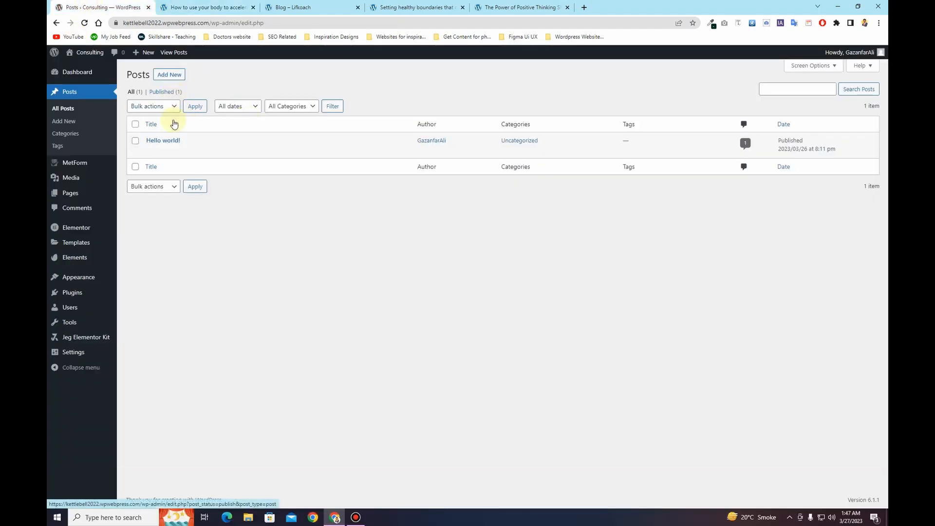
{"action": "left_click", "coordinate": [197, 150]}
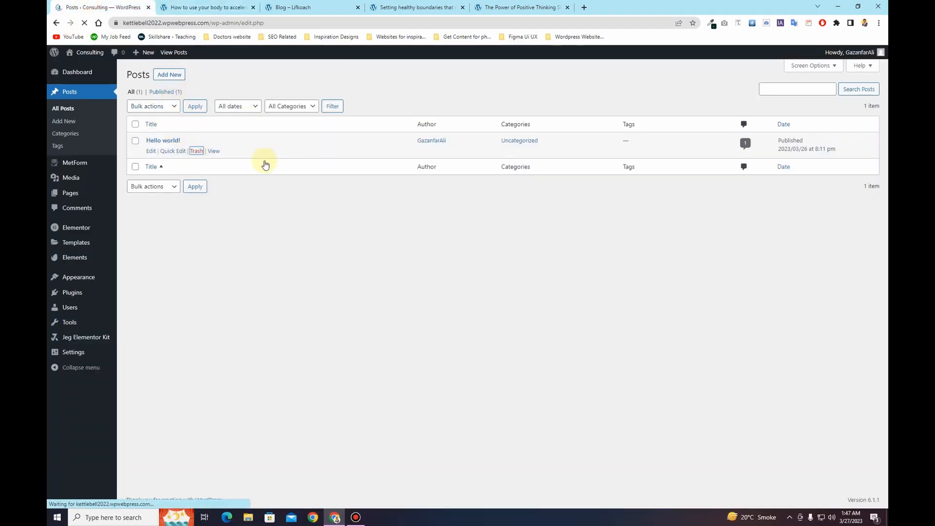
{"action": "left_click", "coordinate": [170, 74]}
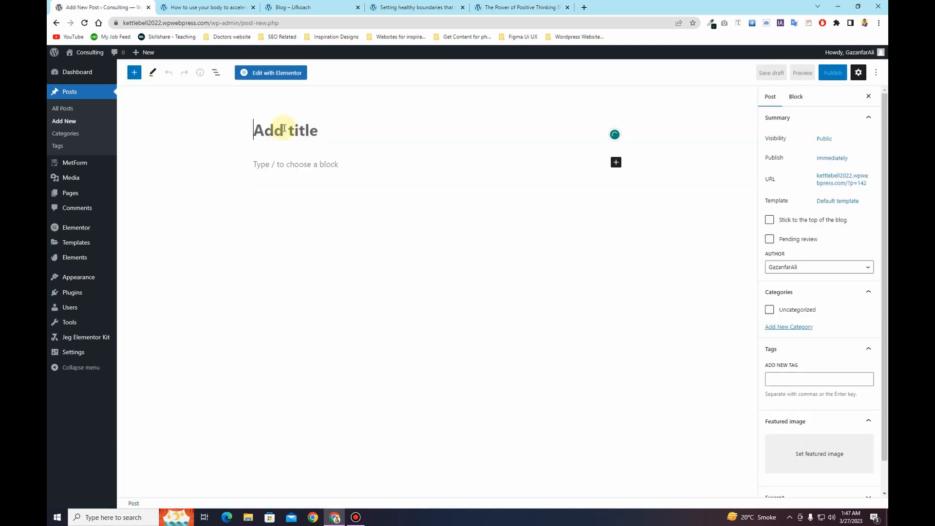
{"action": "key", "text": "ctrl+v"}
Save the demo post's header image to the Desktop as colleagues-working-in-team-at-office in JPEG format
{"action": "left_click", "coordinate": [214, 4]}
{"action": "scroll", "coordinate": [530, 140], "scroll_direction": "down", "scroll_amount": 3}
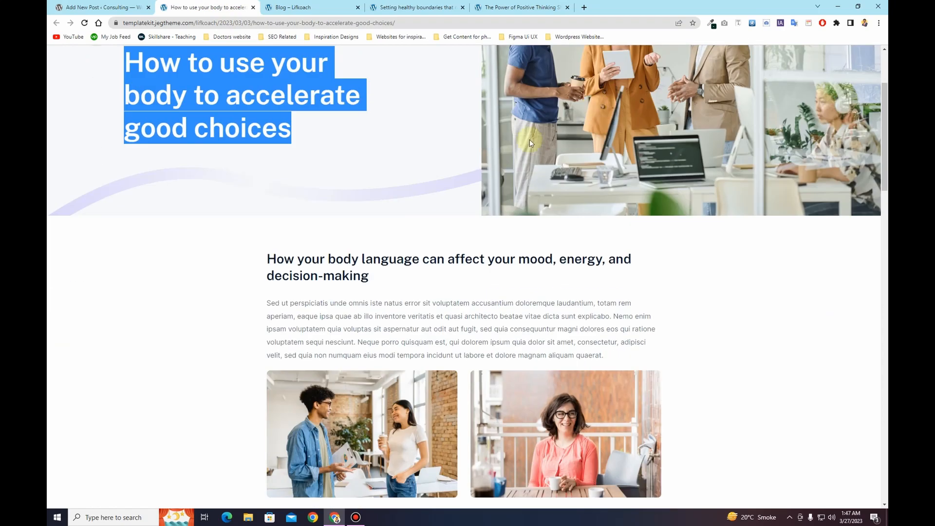
{"action": "right_click", "coordinate": [610, 79]}
{"action": "left_click", "coordinate": [622, 100]}
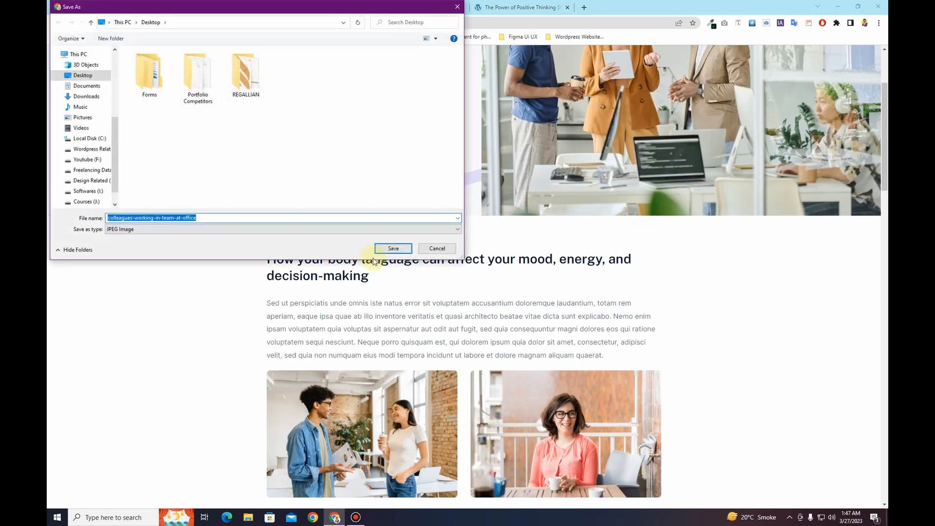
{"action": "left_click", "coordinate": [393, 248]}
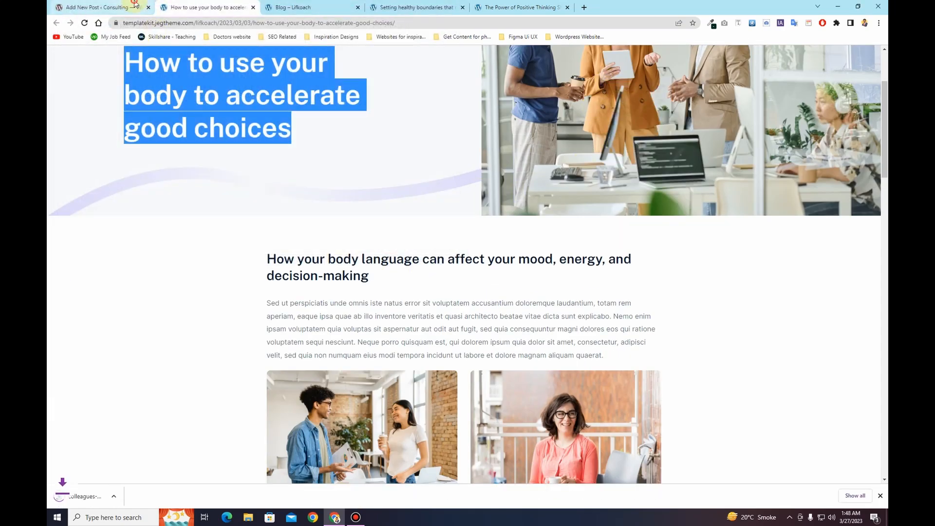
Upload colleagues-working-in-team-at-office.jpg and set it as the new post's featured image
{"action": "left_click", "coordinate": [97, 7]}
{"action": "scroll", "coordinate": [824, 290], "scroll_direction": "down", "scroll_amount": 1}
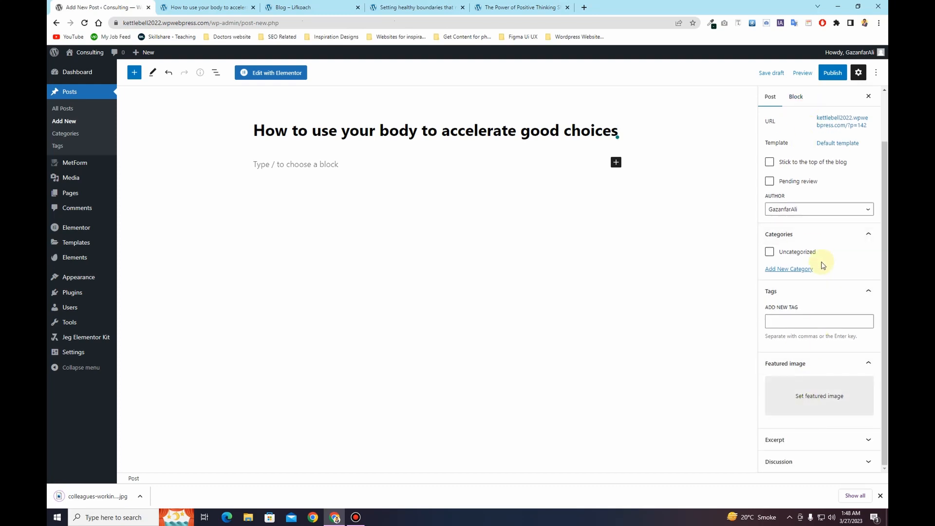
{"action": "left_click", "coordinate": [802, 405]}
{"action": "left_click_drag", "start_coordinate": [77, 496], "coordinate": [202, 236]}
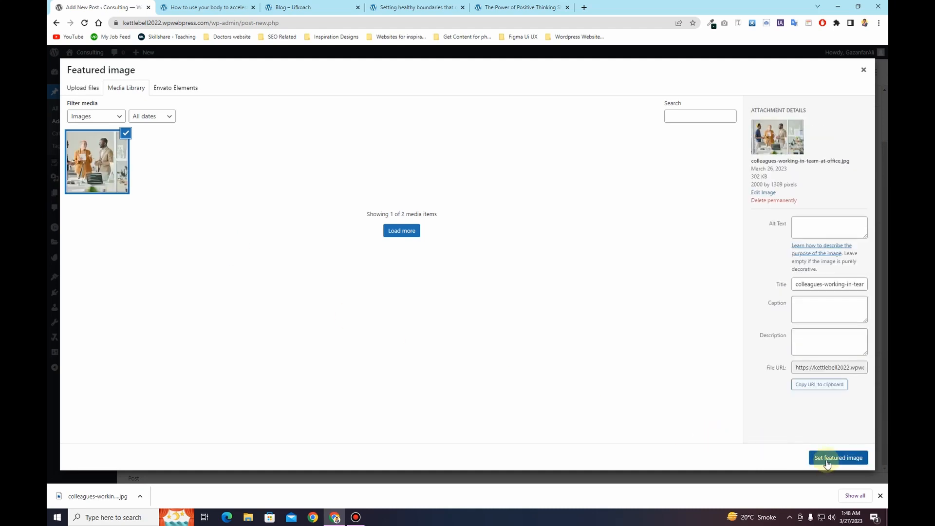
{"action": "left_click", "coordinate": [837, 458]}
Copy the demo post's full body, from its first heading to the last paragraph, into the new post's content below the title
{"action": "left_click", "coordinate": [207, 7]}
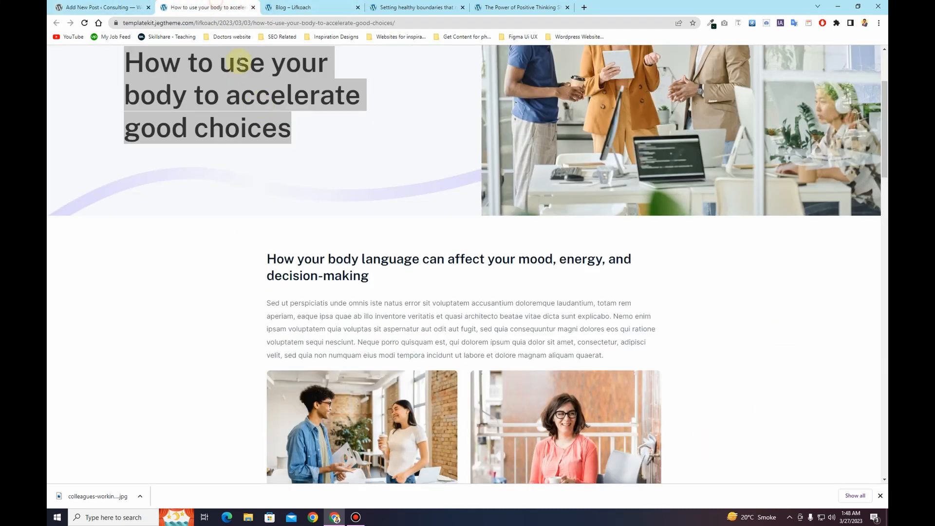
{"action": "scroll", "coordinate": [271, 234], "scroll_direction": "down", "scroll_amount": 3}
{"action": "left_click_drag", "start_coordinate": [285, 133], "coordinate": [615, 252]}
{"action": "scroll", "coordinate": [604, 213], "scroll_direction": "down", "scroll_amount": 8}
{"action": "scroll", "coordinate": [606, 229], "scroll_direction": "down", "scroll_amount": 2}
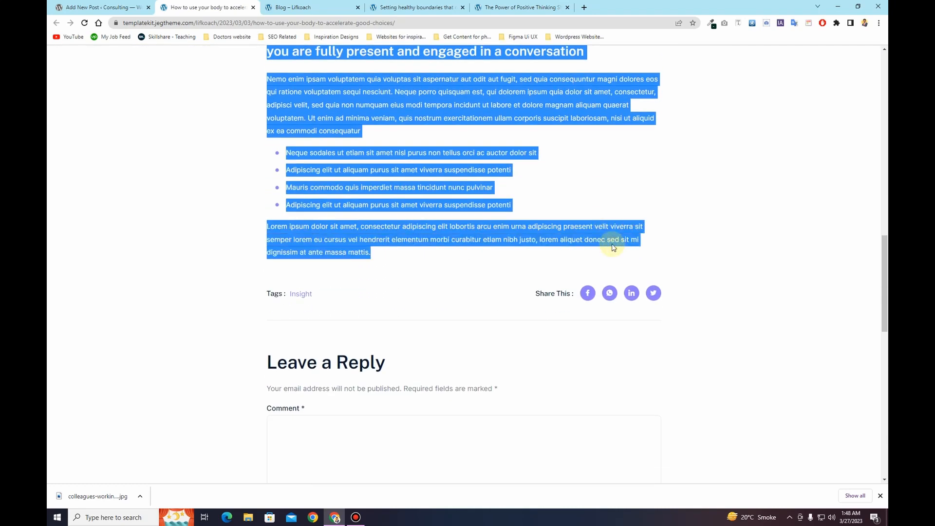
{"action": "left_click", "coordinate": [78, 7]}
{"action": "left_click", "coordinate": [274, 166]}
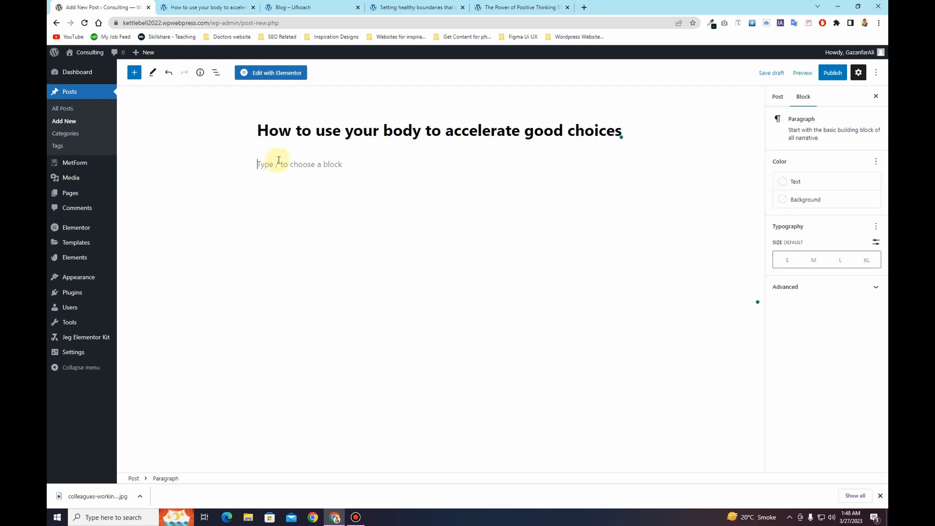
{"action": "key", "text": "ctrl+v"}
{"action": "scroll", "coordinate": [505, 322], "scroll_direction": "up", "scroll_amount": 15}
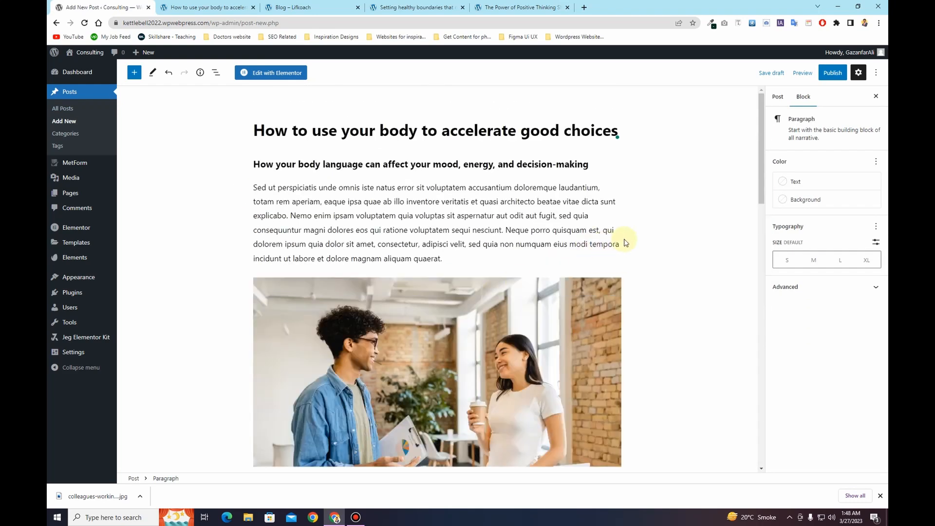
{"action": "scroll", "coordinate": [624, 246], "scroll_direction": "down", "scroll_amount": 10}
{"action": "scroll", "coordinate": [626, 249], "scroll_direction": "up", "scroll_amount": 10}
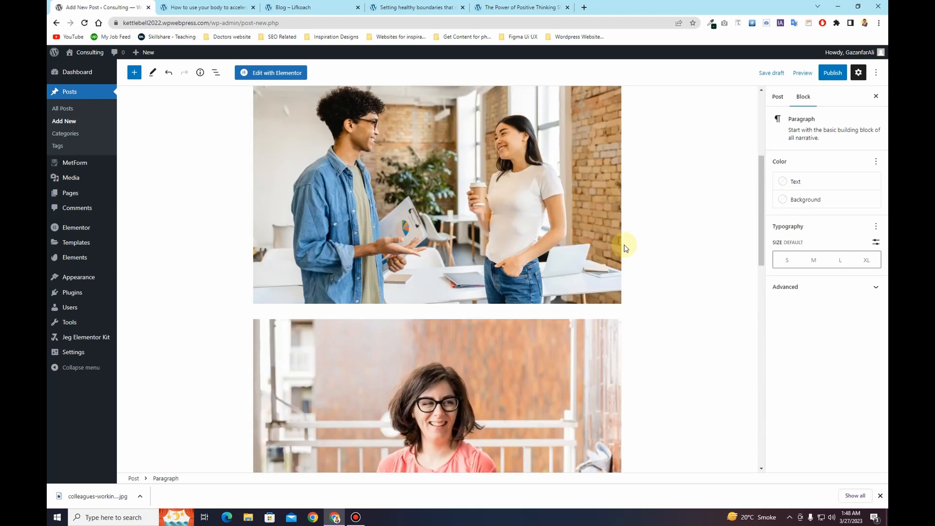
Publish the "How to use your body to accelerate good choices" post and open its live page in a new browser tab
{"action": "left_click", "coordinate": [829, 79]}
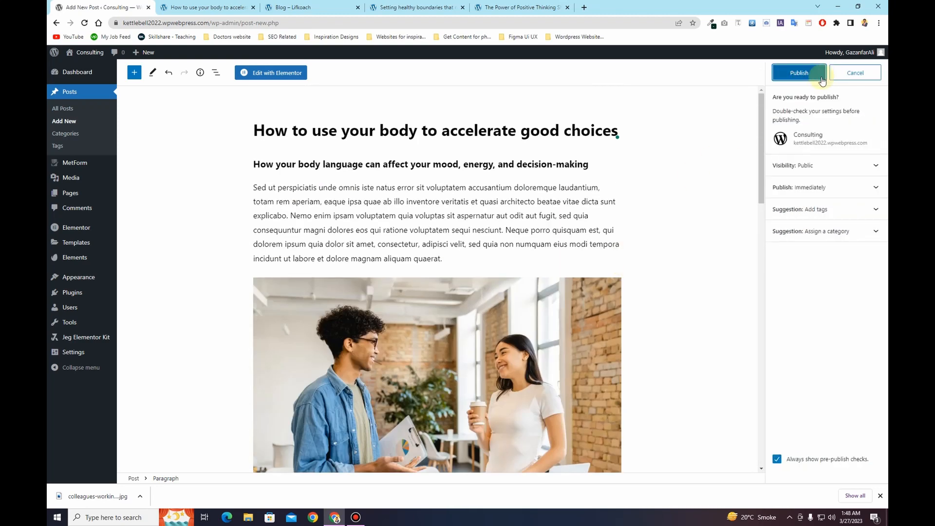
{"action": "left_click", "coordinate": [823, 72]}
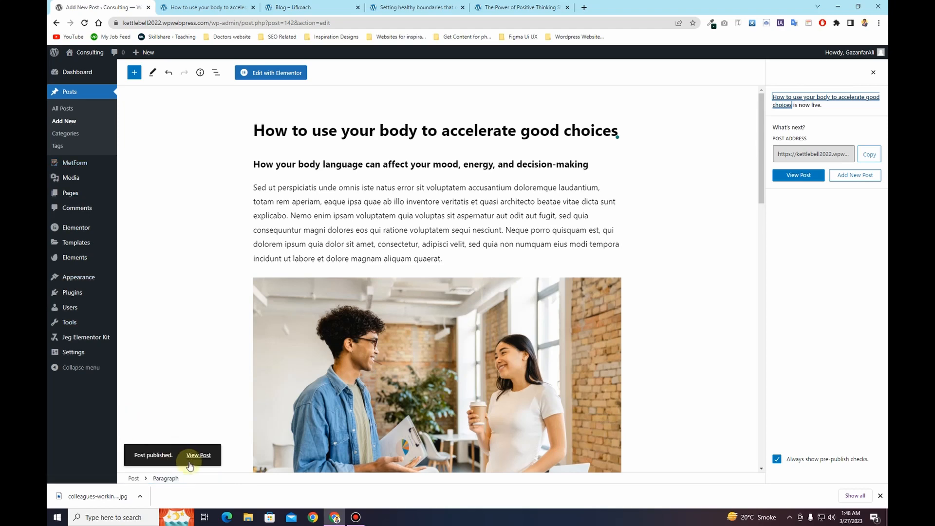
{"action": "right_click", "coordinate": [194, 461]}
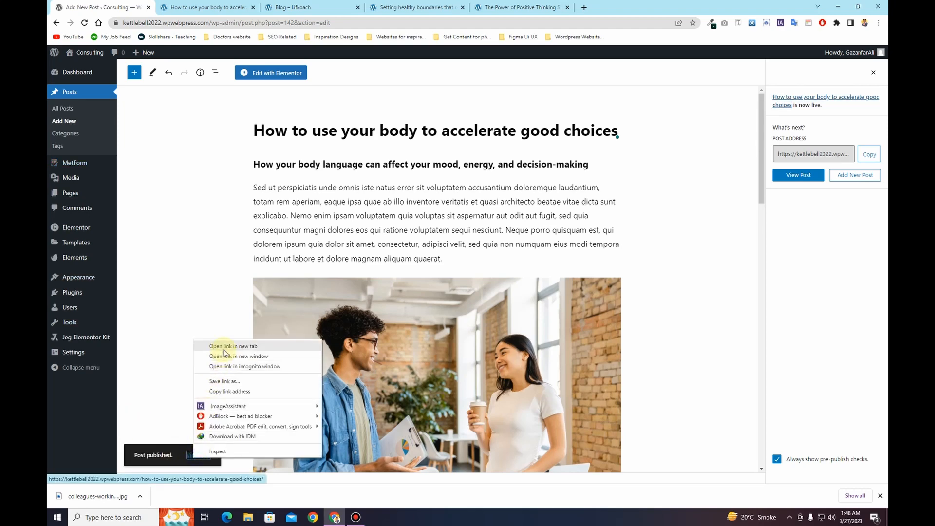
{"action": "left_click", "coordinate": [214, 349]}
Check the published post's headings, images and text on the live site, then close its browser tab
{"action": "left_click", "coordinate": [194, 5]}
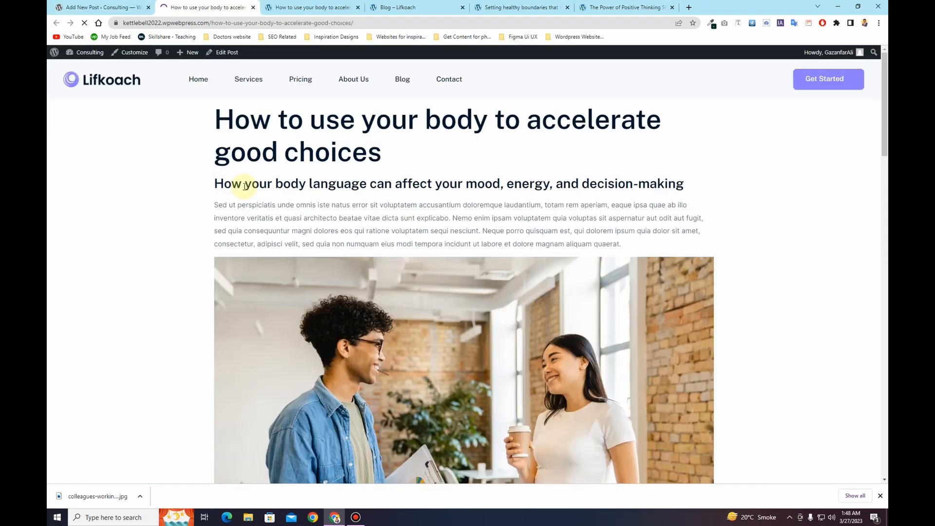
{"action": "scroll", "coordinate": [222, 188], "scroll_direction": "down", "scroll_amount": 20}
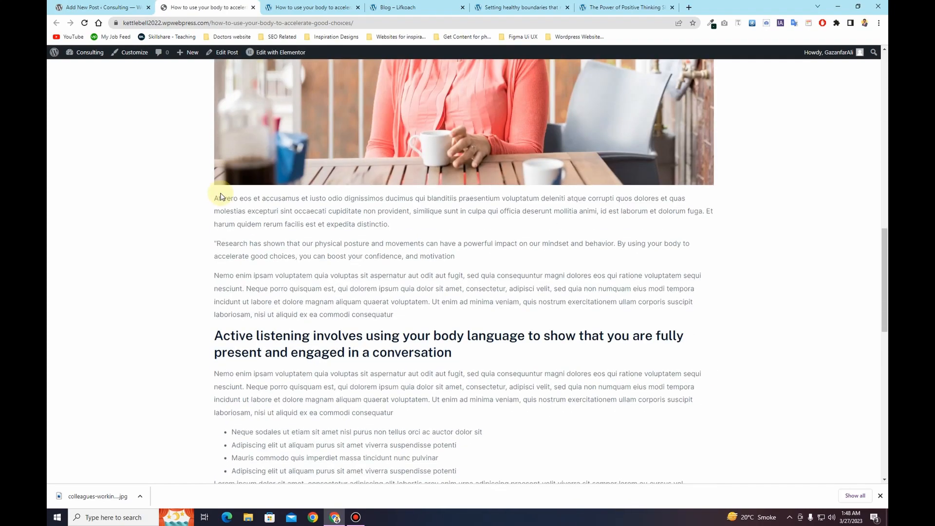
{"action": "scroll", "coordinate": [222, 193], "scroll_direction": "down", "scroll_amount": 5}
{"action": "scroll", "coordinate": [222, 193], "scroll_direction": "up", "scroll_amount": 20}
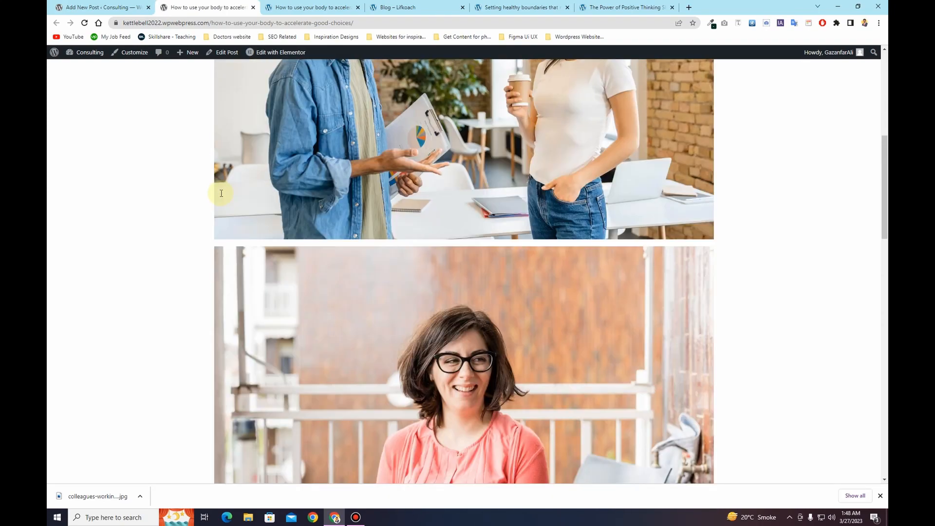
{"action": "scroll", "coordinate": [390, 224], "scroll_direction": "up", "scroll_amount": 1}
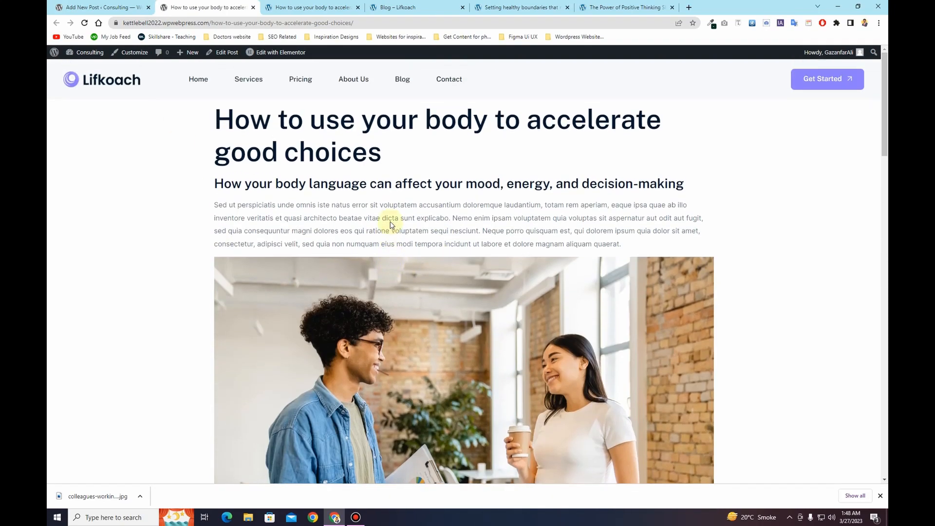
{"action": "left_click", "coordinate": [253, 8]}
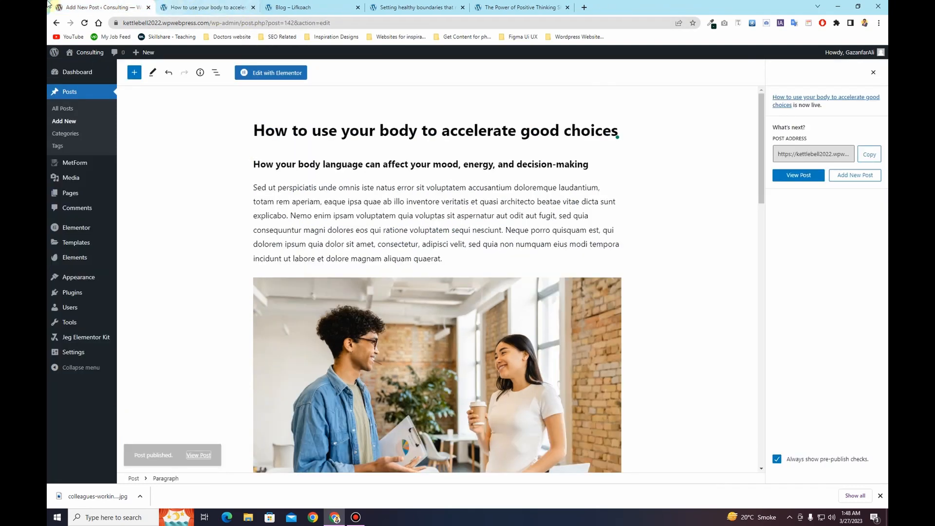
Start another new post and close the browser tabs of the copied demo post and the demo Blog page
{"action": "left_click", "coordinate": [63, 120]}
{"action": "left_click", "coordinate": [204, 7]}
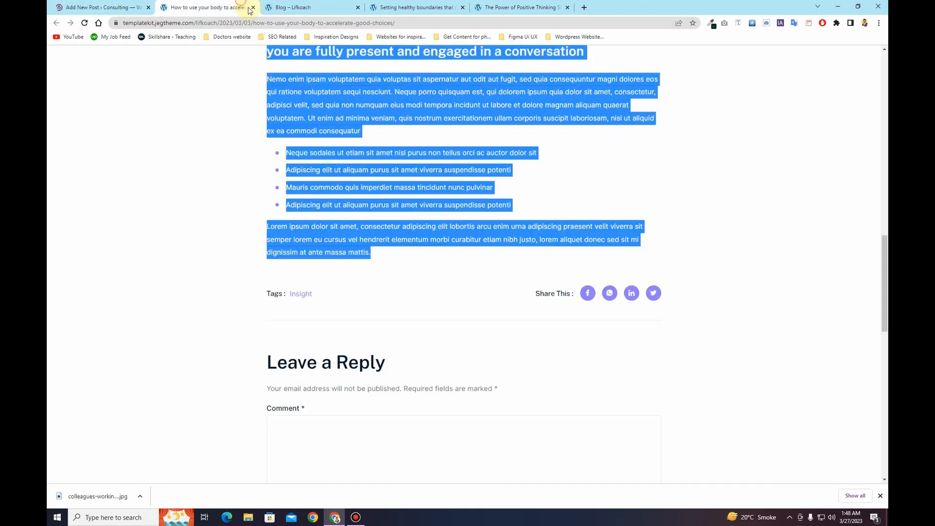
{"action": "left_click", "coordinate": [253, 8]}
{"action": "left_click", "coordinate": [252, 8]}
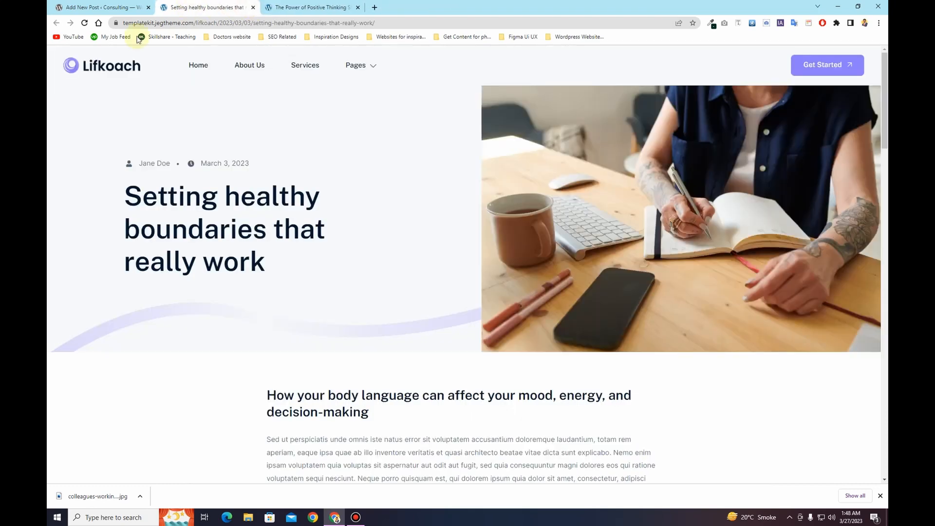
Title the new post "Setting healthy boundaries that really work", copying the title from the demo post
{"action": "left_click_drag", "start_coordinate": [272, 276], "coordinate": [126, 200]}
{"action": "key", "text": "ctrl+c"}
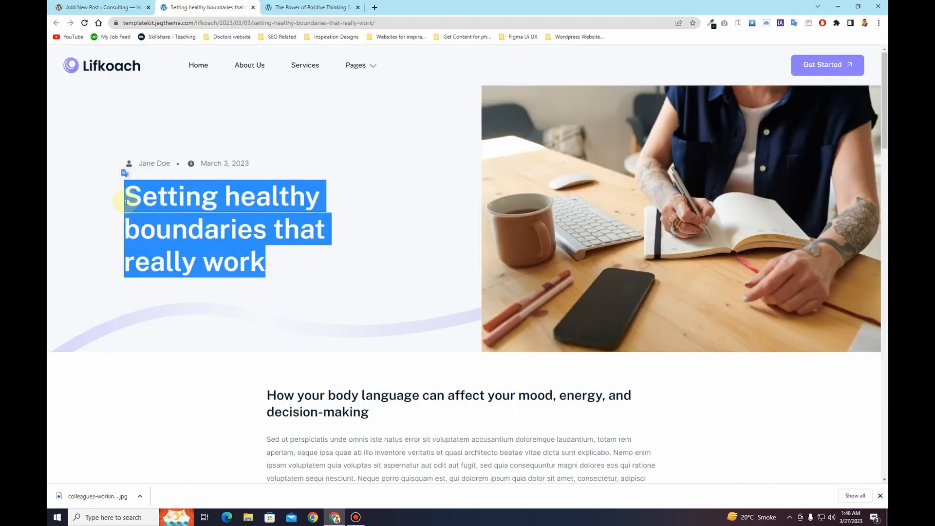
{"action": "left_click", "coordinate": [122, 7]}
{"action": "key", "text": "ctrl+v"}
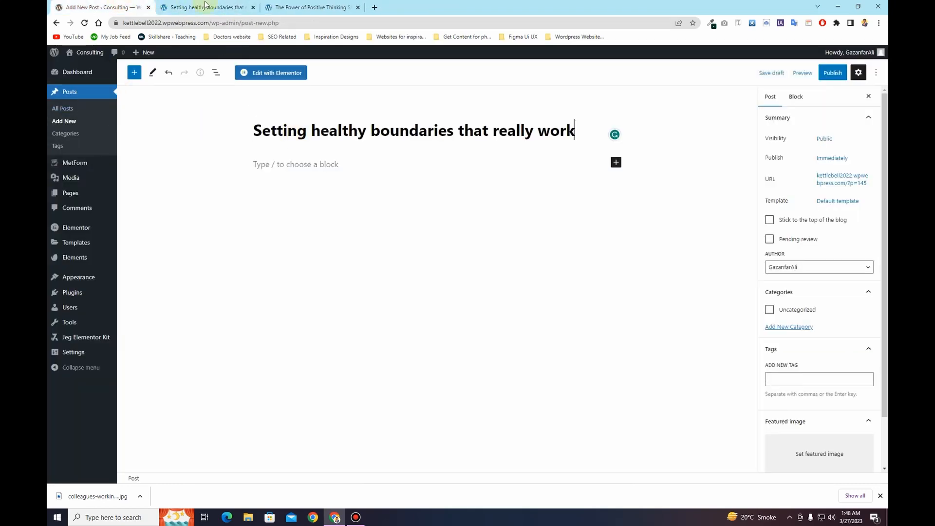
Copy the full body of the "Setting healthy boundaries that really work" demo post into the new post's content
{"action": "left_click", "coordinate": [205, 7]}
{"action": "scroll", "coordinate": [224, 267], "scroll_direction": "down", "scroll_amount": 3}
{"action": "left_click_drag", "start_coordinate": [253, 221], "coordinate": [559, 351]}
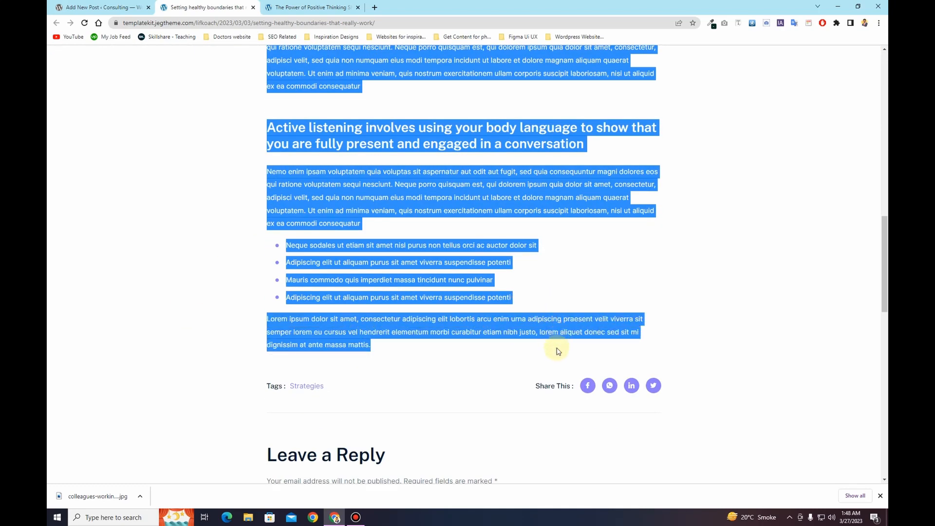
{"action": "left_click", "coordinate": [81, 5]}
{"action": "left_click", "coordinate": [322, 165]}
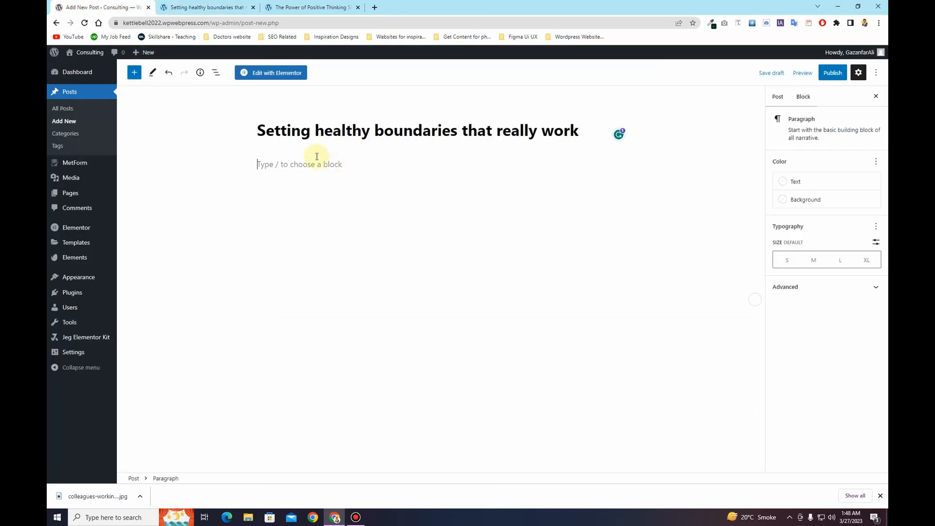
{"action": "key", "text": "ctrl+v"}
Save the demo post's header image to the Desktop as woman-making-plan-in-her-notepad in JPEG format
{"action": "left_click", "coordinate": [205, 6]}
{"action": "scroll", "coordinate": [638, 242], "scroll_direction": "up", "scroll_amount": 10}
{"action": "scroll", "coordinate": [636, 237], "scroll_direction": "up", "scroll_amount": 2}
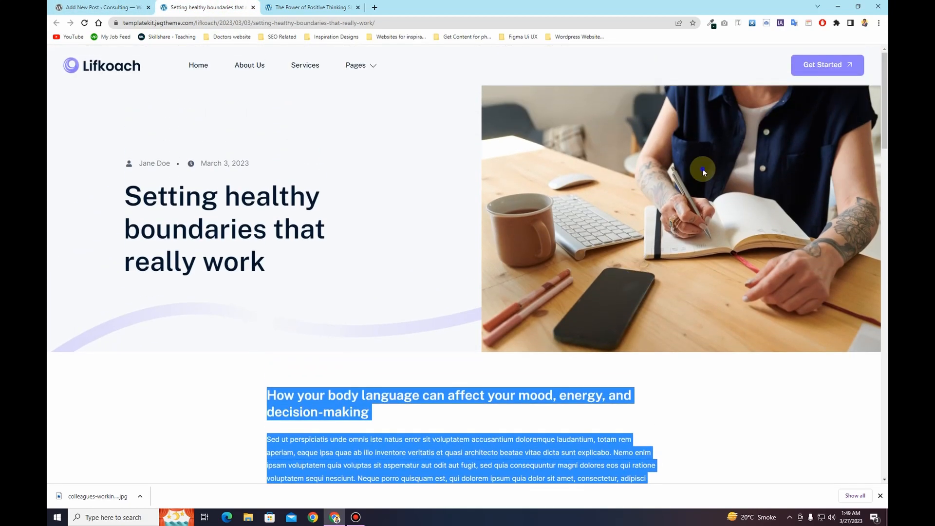
{"action": "right_click", "coordinate": [703, 169]}
{"action": "left_click", "coordinate": [712, 186]}
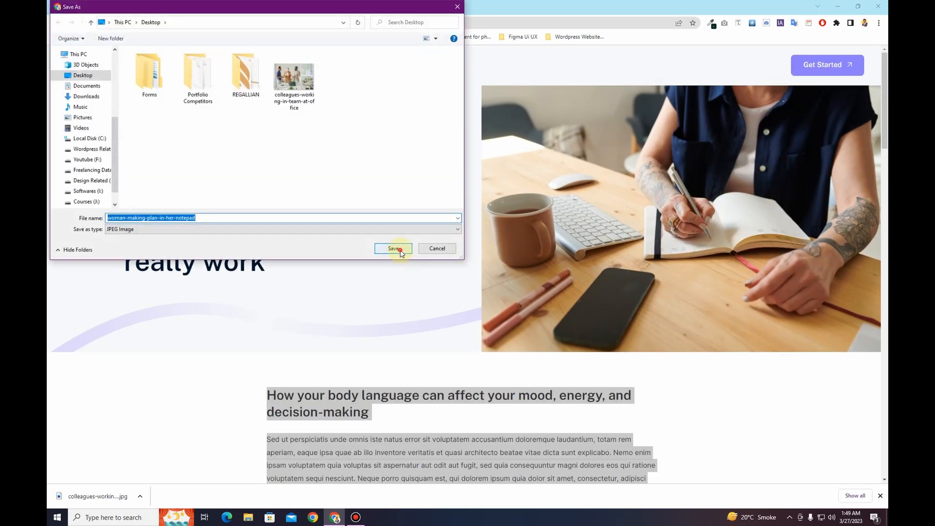
{"action": "left_click", "coordinate": [394, 248]}
Upload woman-making-plan-in-her-notepad.jpg and set it as the featured image of the healthy boundaries post
{"action": "key", "text": "ctrl+shift+Tab"}
{"action": "left_click", "coordinate": [779, 97]}
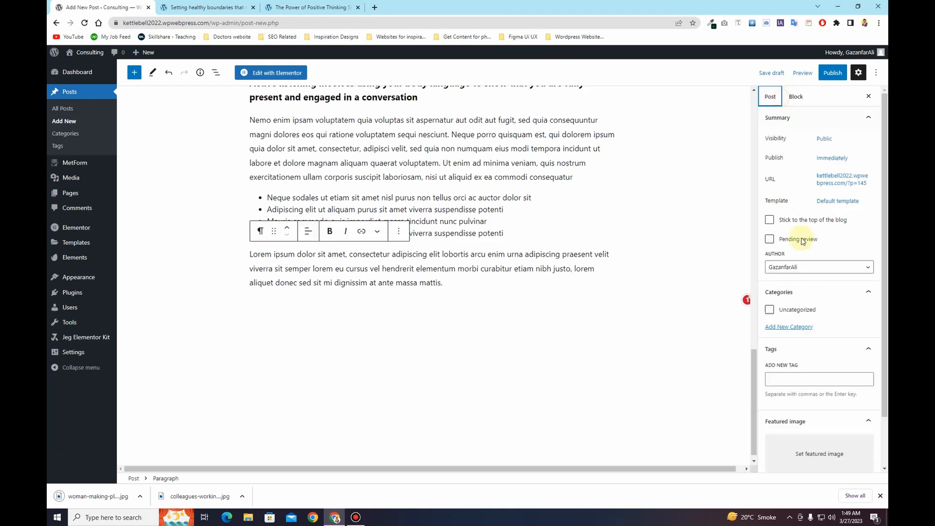
{"action": "scroll", "coordinate": [808, 317], "scroll_direction": "down", "scroll_amount": 5}
{"action": "left_click", "coordinate": [820, 395]}
{"action": "left_click_drag", "start_coordinate": [92, 496], "coordinate": [293, 292]}
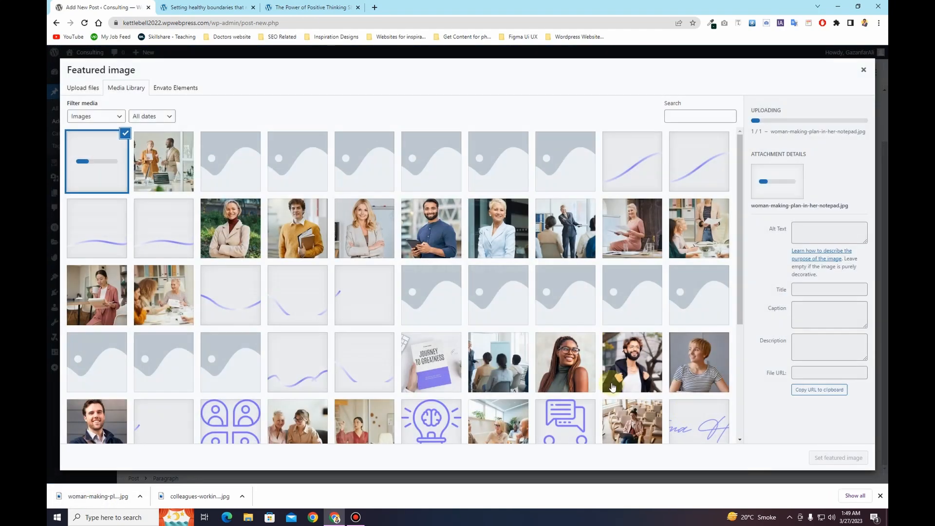
{"action": "left_click", "coordinate": [828, 459]}
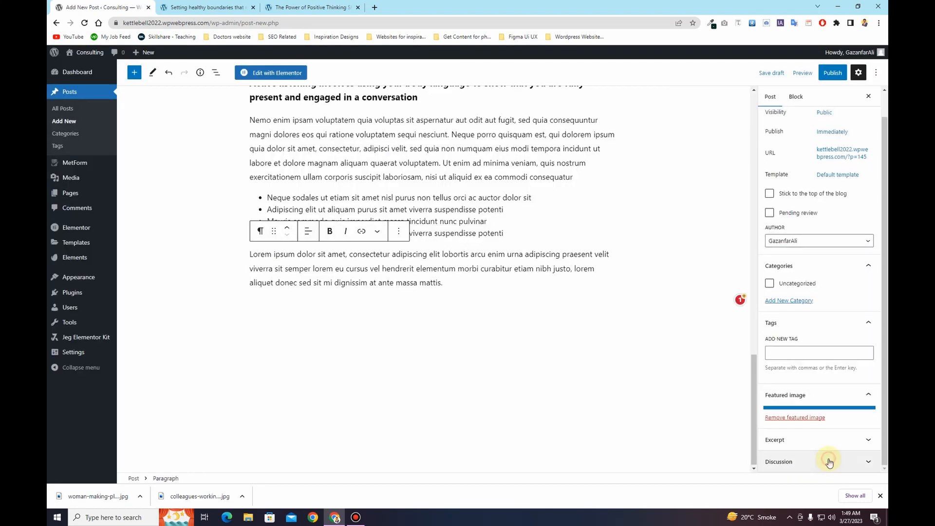
Publish the "Setting healthy boundaries that really work" post and start another new post
{"action": "left_click", "coordinate": [834, 73]}
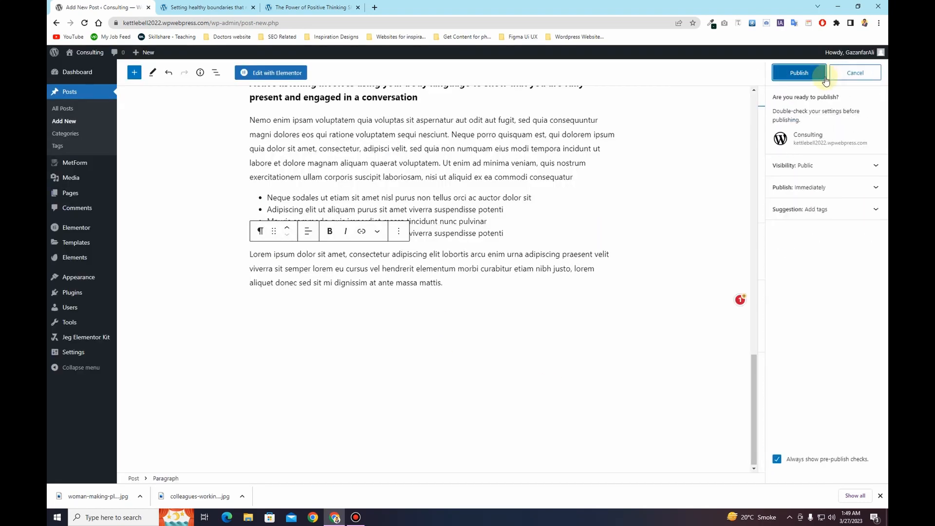
{"action": "left_click", "coordinate": [813, 73]}
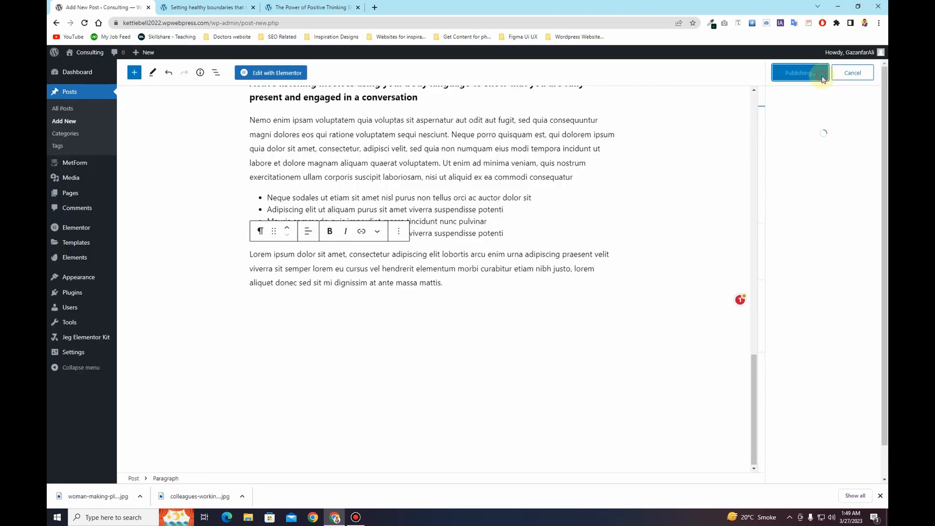
{"action": "left_click", "coordinate": [63, 121]}
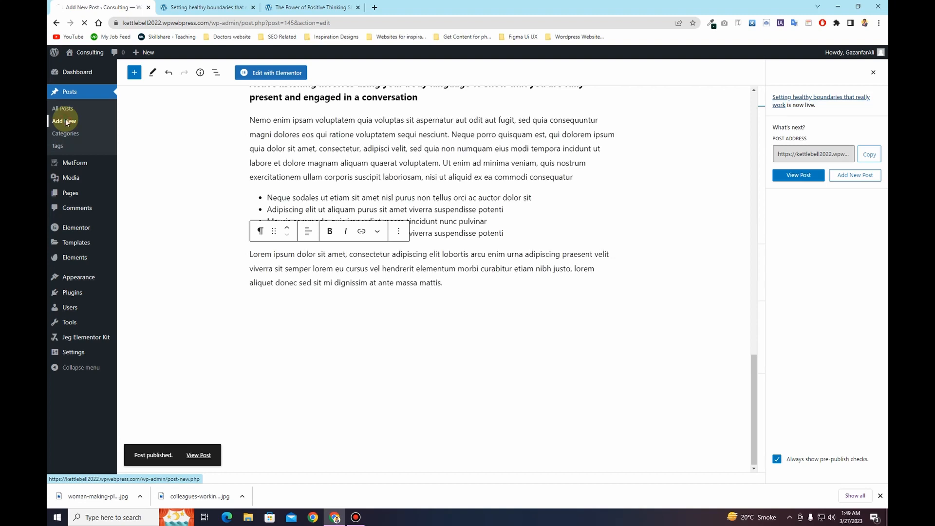
Copy the title of the demo post "The Power of Positive Thinking Shift Mindset" and save its header image as woman-working-at-office.jpg
{"action": "left_click", "coordinate": [253, 7]}
{"action": "left_click", "coordinate": [208, 7]}
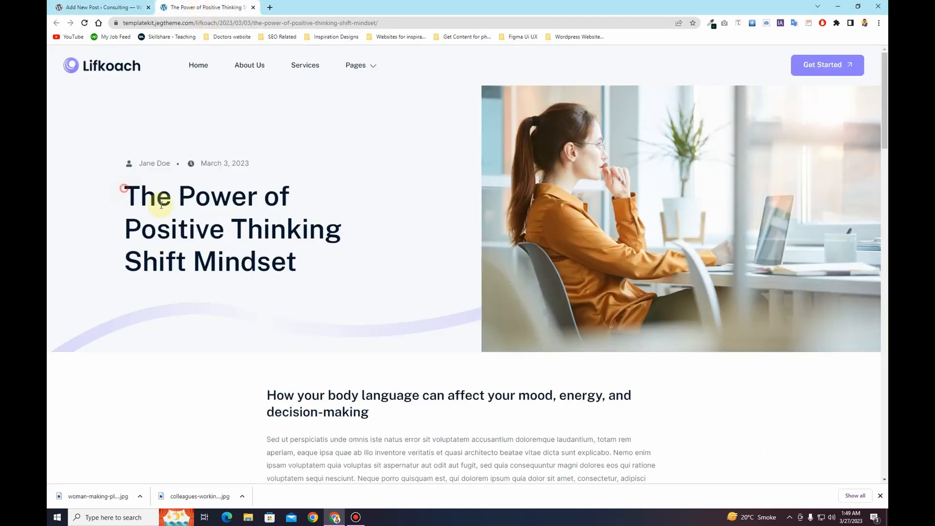
{"action": "left_click_drag", "start_coordinate": [124, 188], "coordinate": [327, 292]}
{"action": "key", "text": "ctrl+c"}
{"action": "right_click", "coordinate": [579, 147]}
{"action": "left_click", "coordinate": [605, 170]}
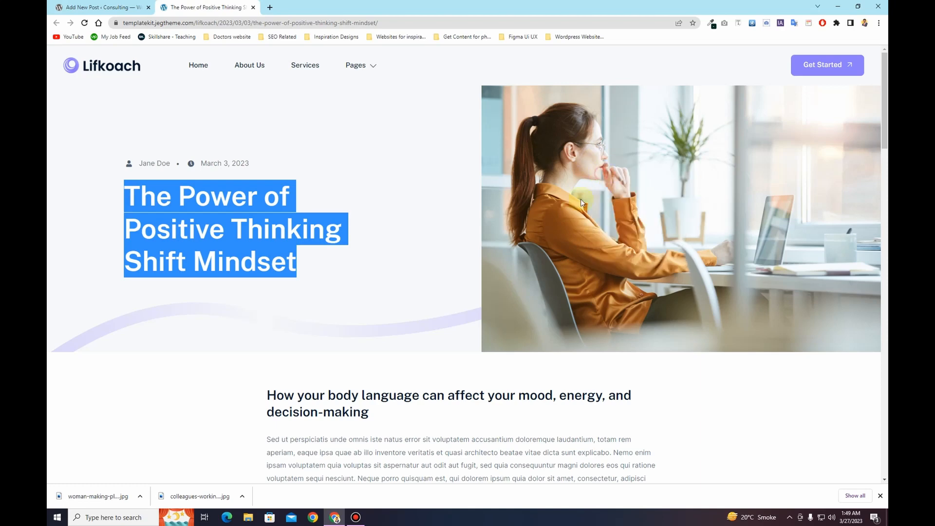
{"action": "left_click", "coordinate": [386, 249]}
Title the new post "The Power of Positive Thinking Shift Mindset" using the copied demo title
{"action": "left_click", "coordinate": [97, 7]}
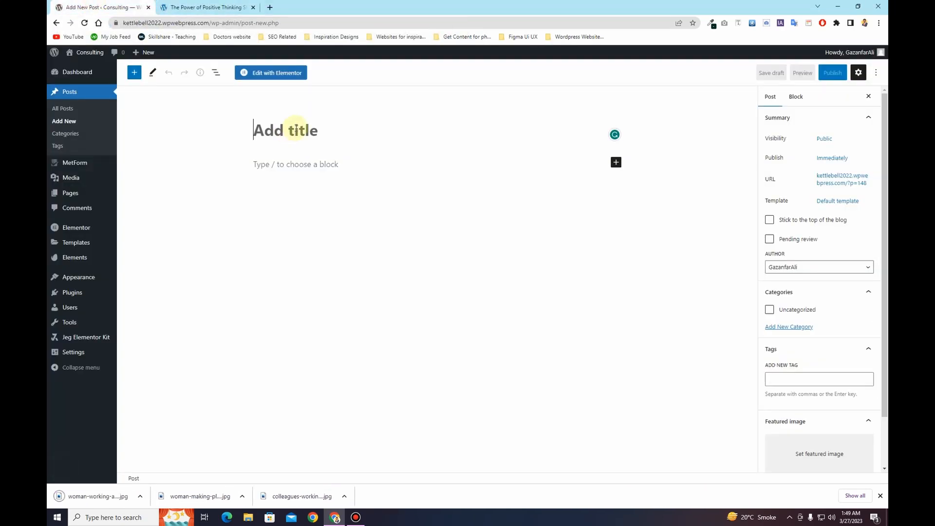
{"action": "left_click", "coordinate": [297, 128]}
{"action": "key", "text": "ctrl+v"}
Upload woman-working-at-office.jpg and set it as the featured image of the positive thinking post
{"action": "left_click", "coordinate": [825, 453]}
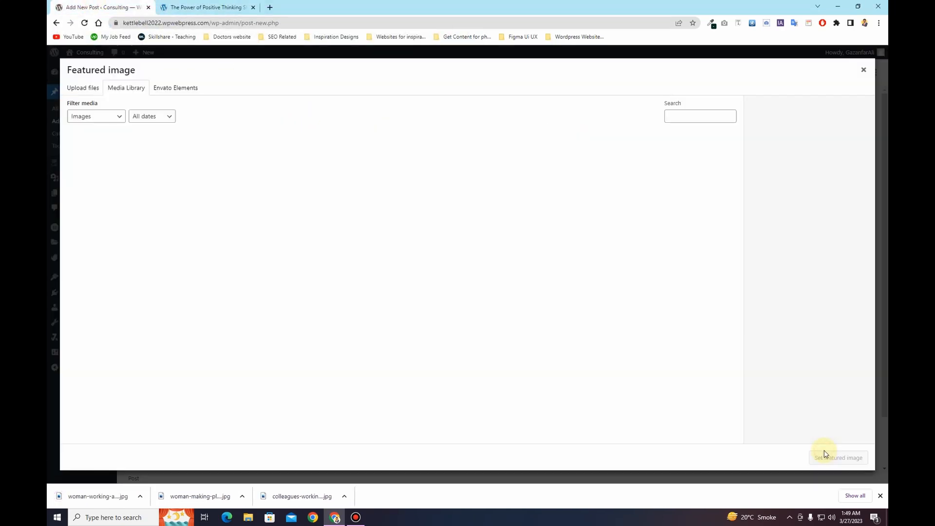
{"action": "left_click_drag", "start_coordinate": [62, 491], "coordinate": [282, 295]}
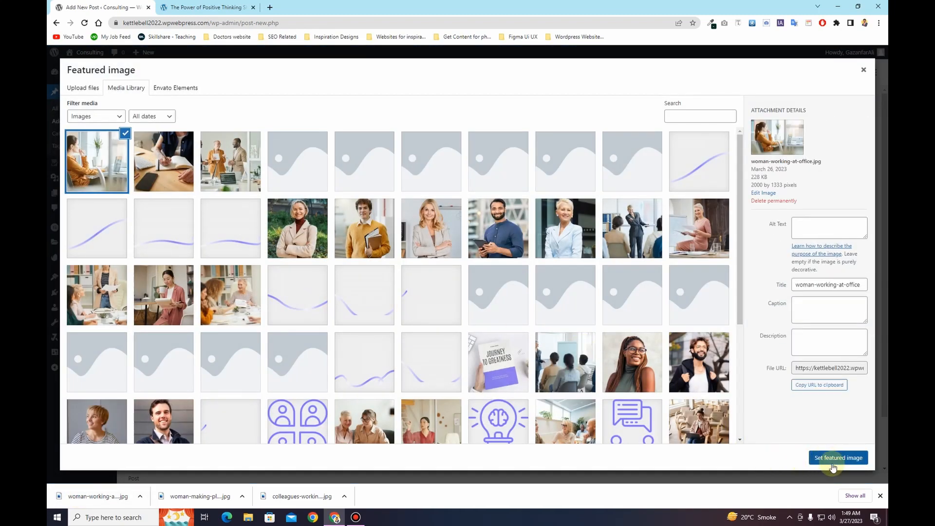
{"action": "left_click", "coordinate": [836, 460]}
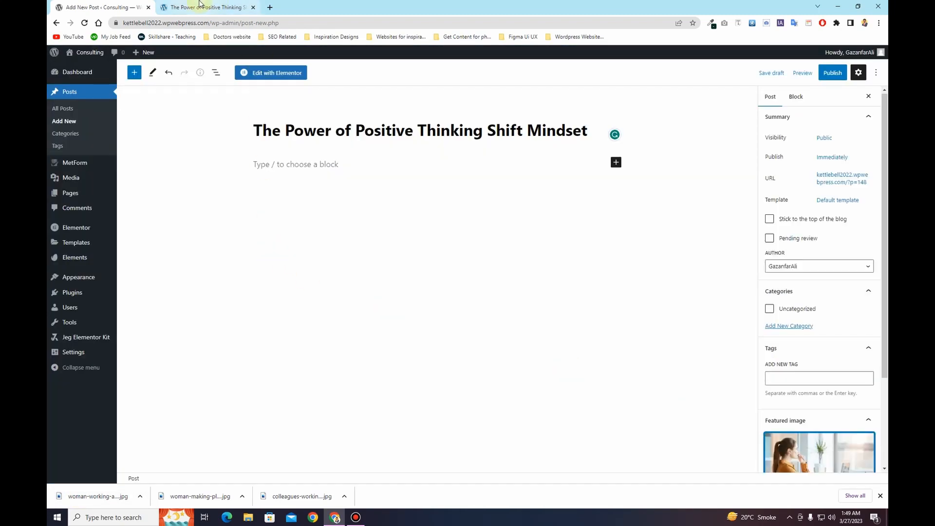
Copy the full body of the positive thinking demo post, from first heading to last paragraph, into the new post's content
{"action": "left_click", "coordinate": [198, 8]}
{"action": "scroll", "coordinate": [216, 229], "scroll_direction": "down", "scroll_amount": 3}
{"action": "left_click_drag", "start_coordinate": [254, 225], "coordinate": [574, 345]}
{"action": "scroll", "coordinate": [539, 305], "scroll_direction": "down", "scroll_amount": 6}
{"action": "scroll", "coordinate": [577, 317], "scroll_direction": "down", "scroll_amount": 3}
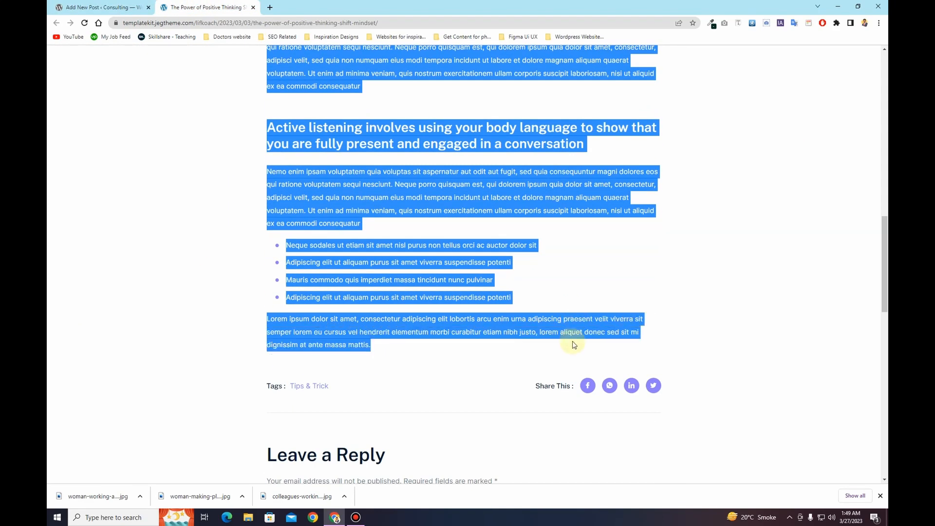
{"action": "left_click", "coordinate": [83, 6]}
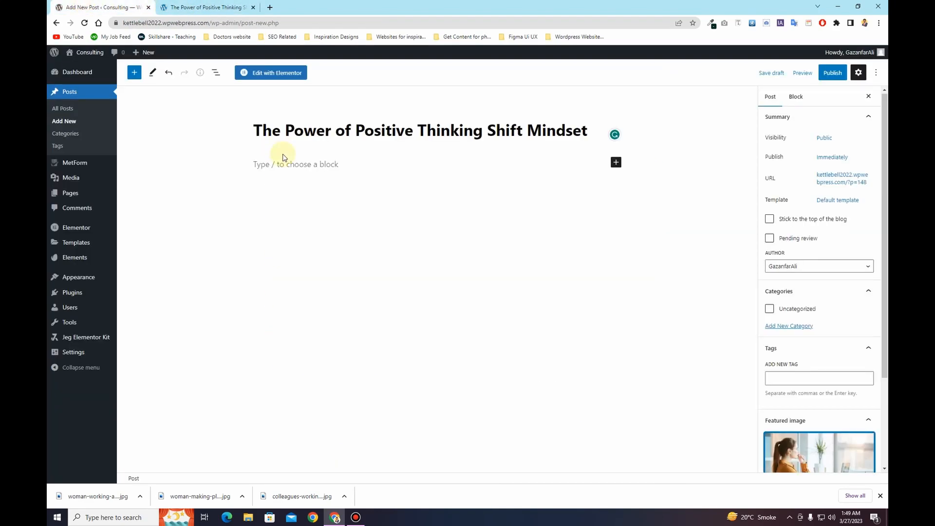
{"action": "left_click", "coordinate": [308, 166]}
{"action": "key", "text": "ctrl+v"}
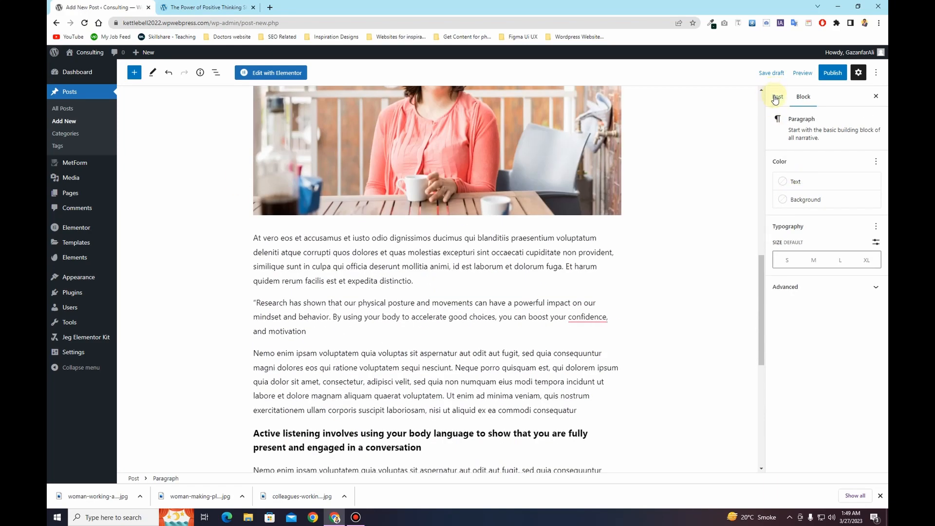
Create a new category named "Positive Thinking" without a parent and assign it to the post
{"action": "left_click", "coordinate": [777, 98]}
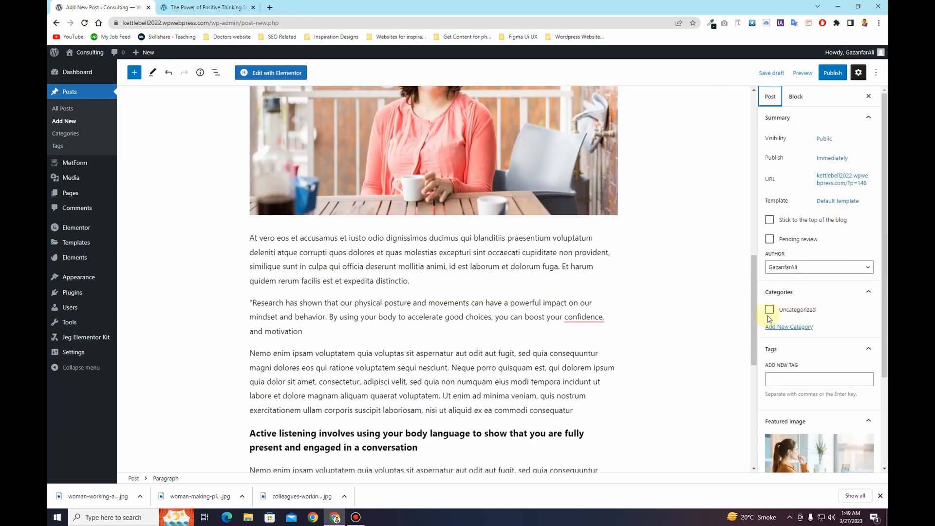
{"action": "left_click", "coordinate": [205, 6]}
{"action": "scroll", "coordinate": [200, 288], "scroll_direction": "up", "scroll_amount": 15}
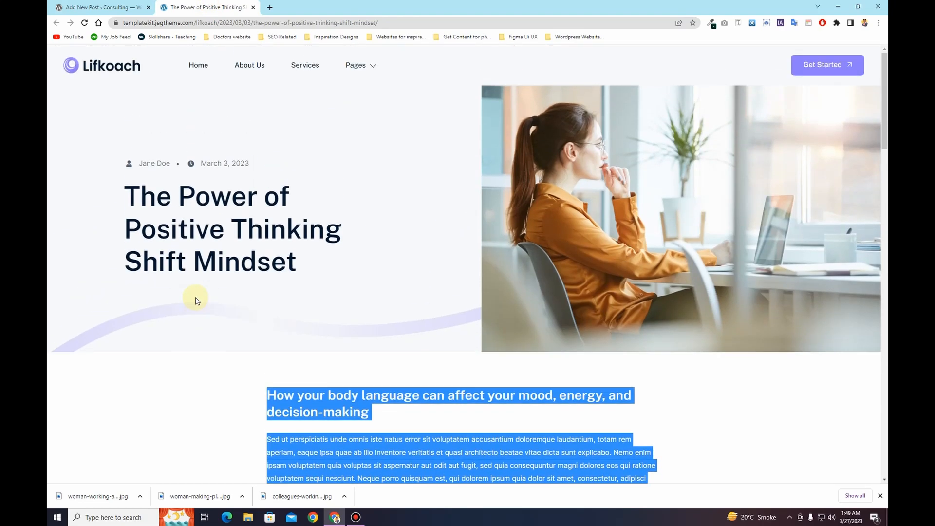
{"action": "left_click", "coordinate": [110, 10]}
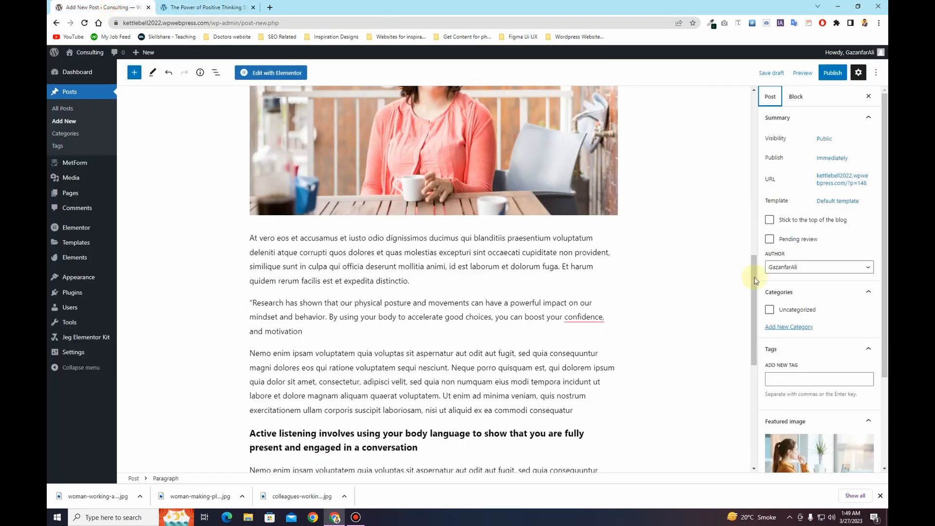
{"action": "left_click", "coordinate": [793, 328]}
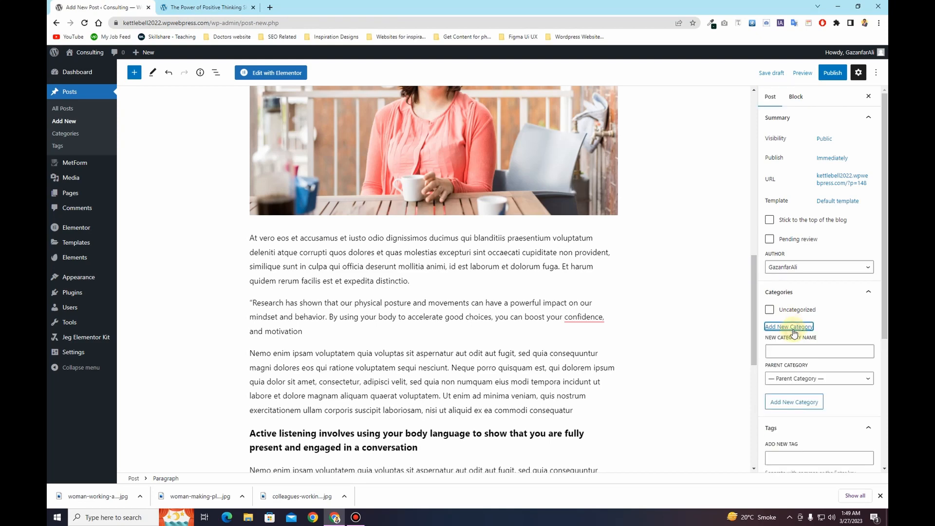
{"action": "left_click", "coordinate": [801, 349]}
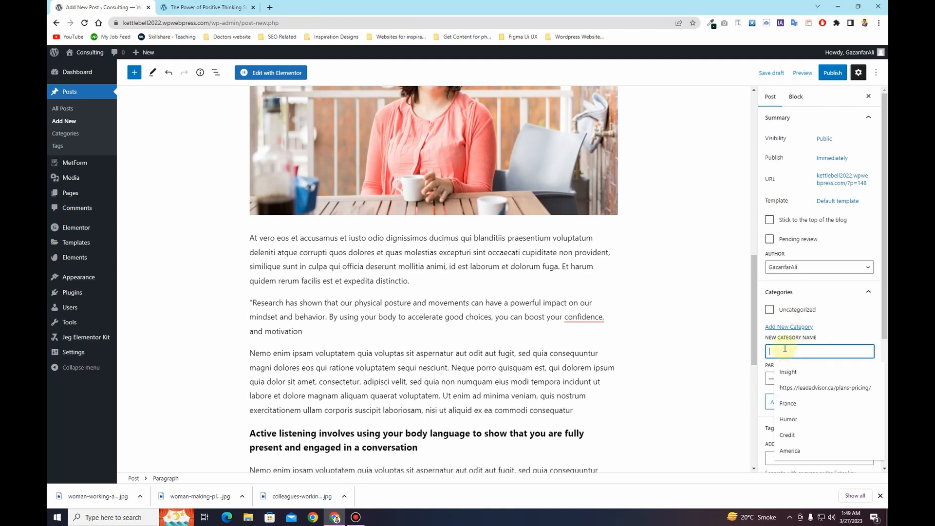
{"action": "scroll", "coordinate": [586, 326], "scroll_direction": "up", "scroll_amount": 10}
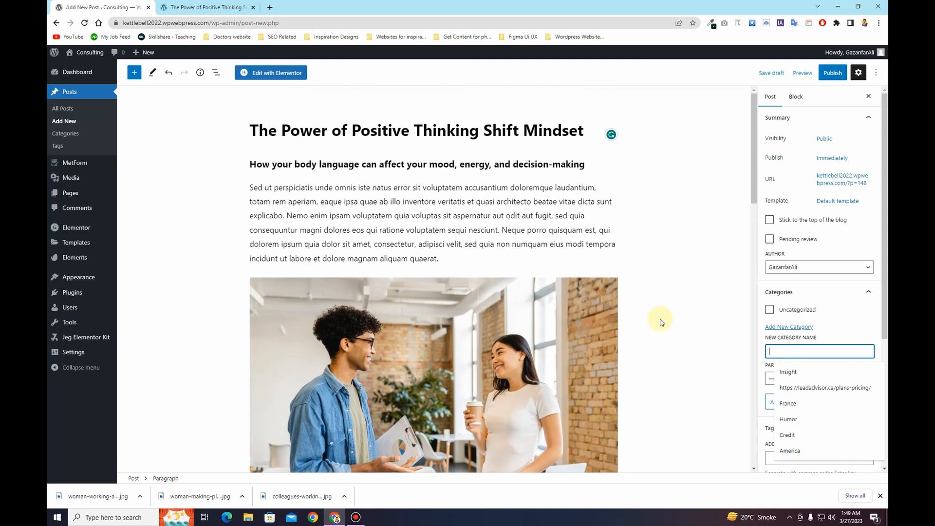
{"action": "type", "text": "Positive Thinking"}
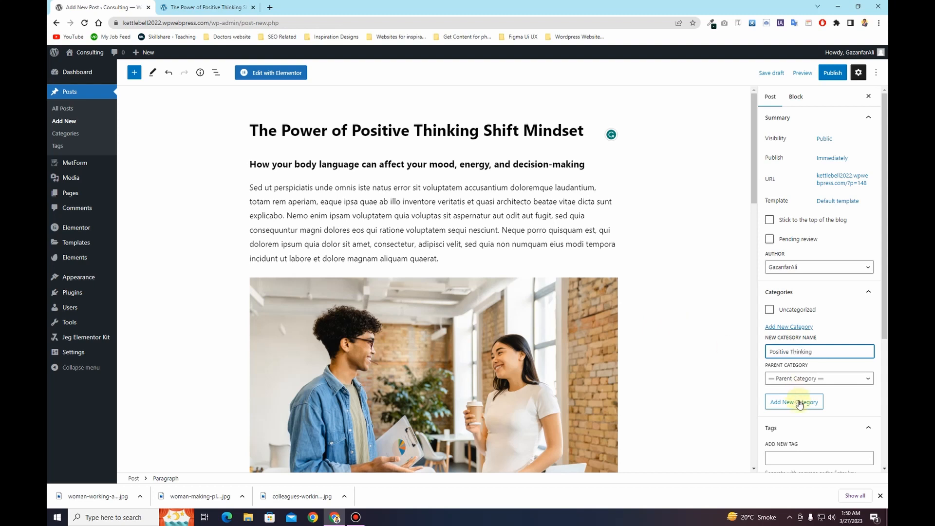
{"action": "left_click", "coordinate": [800, 402]}
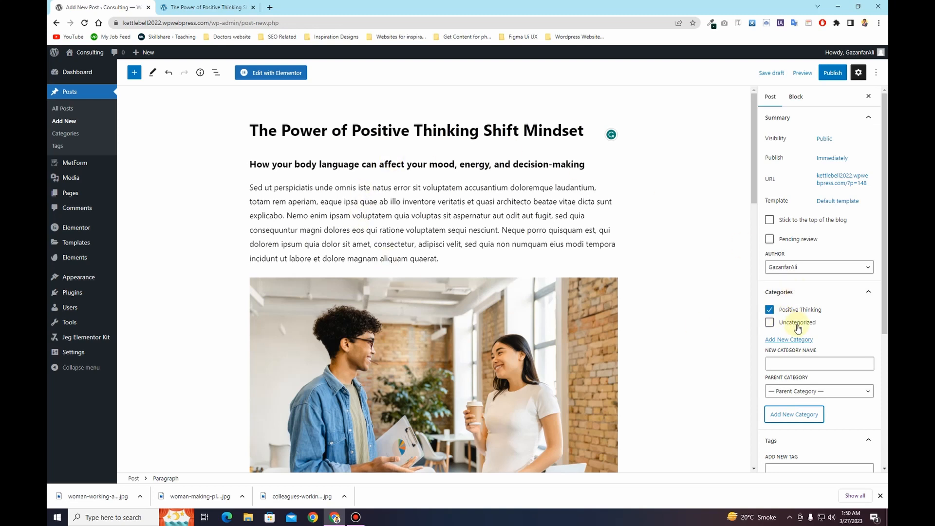
Publish the "The Power of Positive Thinking Shift Mindset" post and check its category in the list of all posts
{"action": "left_click", "coordinate": [833, 73]}
{"action": "left_click", "coordinate": [793, 72]}
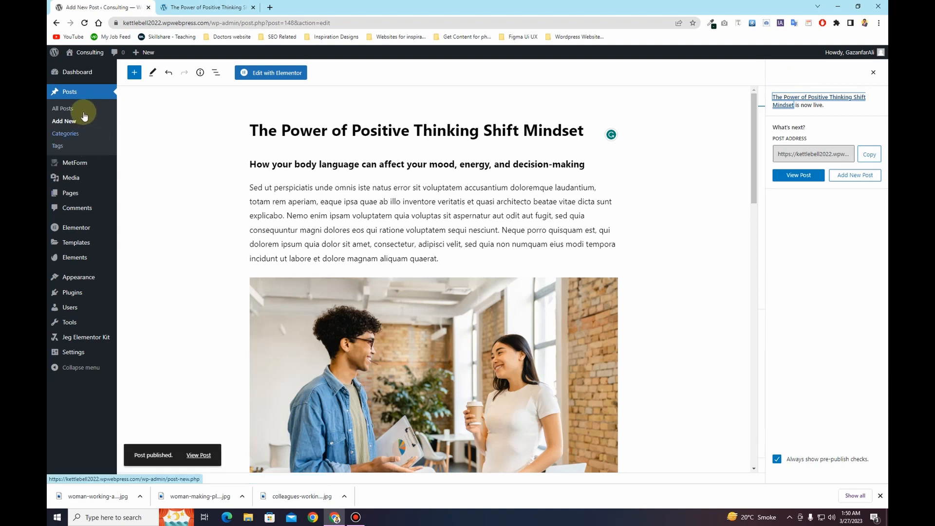
{"action": "left_click", "coordinate": [66, 108]}
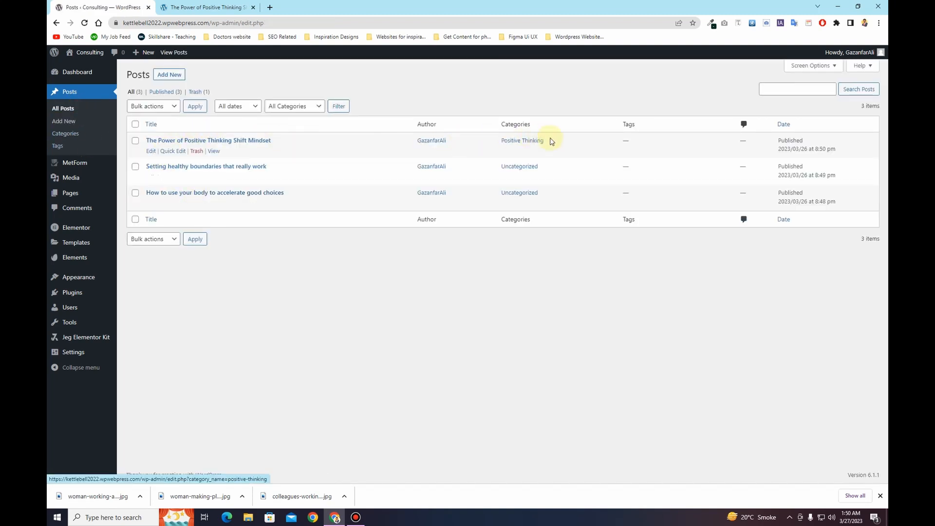
{"action": "left_click_drag", "start_coordinate": [558, 140], "coordinate": [502, 143]}
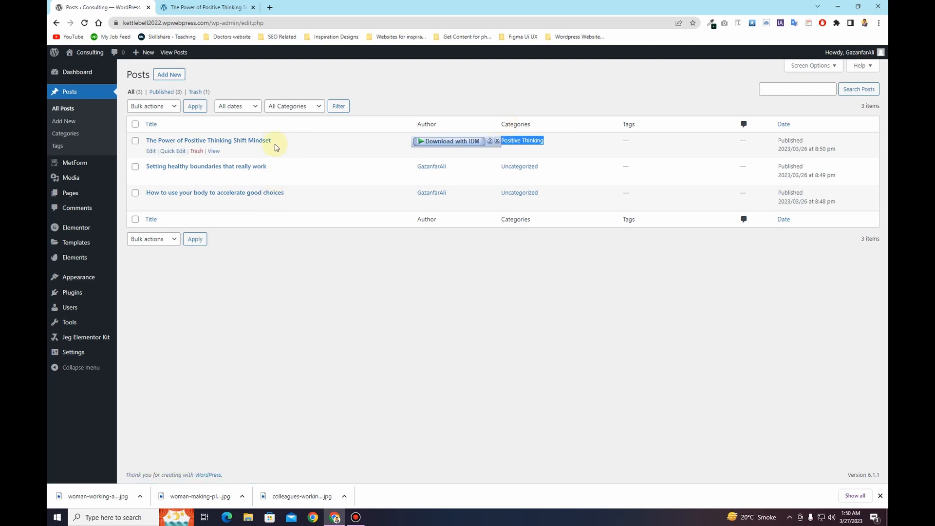
{"action": "left_click", "coordinate": [588, 152]}
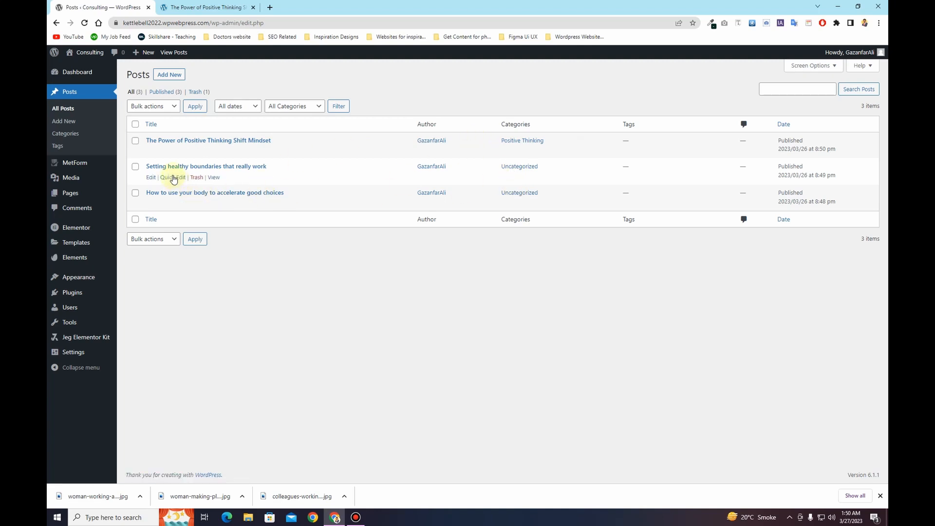
Change the category of "Setting healthy boundaries that really work" from Uncategorized to Positive Thinking with Quick Edit
{"action": "left_click", "coordinate": [173, 177]}
{"action": "left_click", "coordinate": [436, 183]}
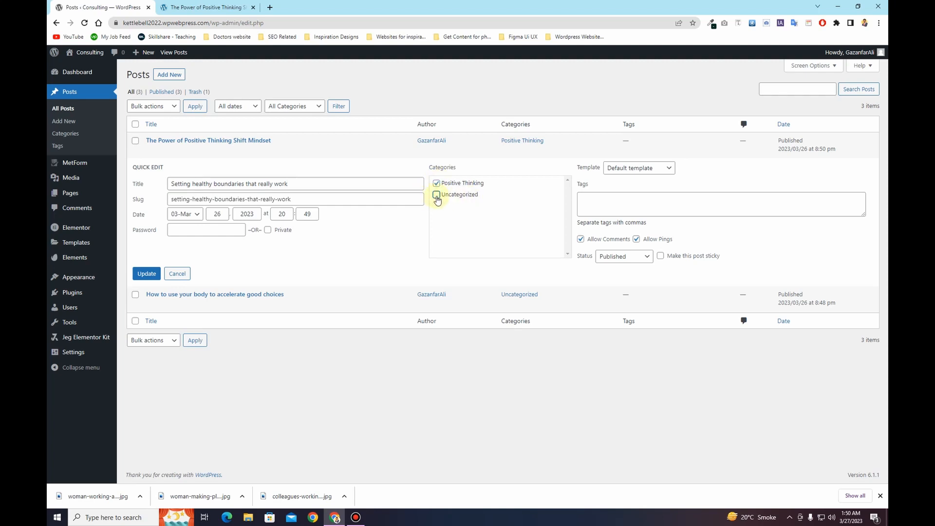
{"action": "left_click", "coordinate": [146, 273]}
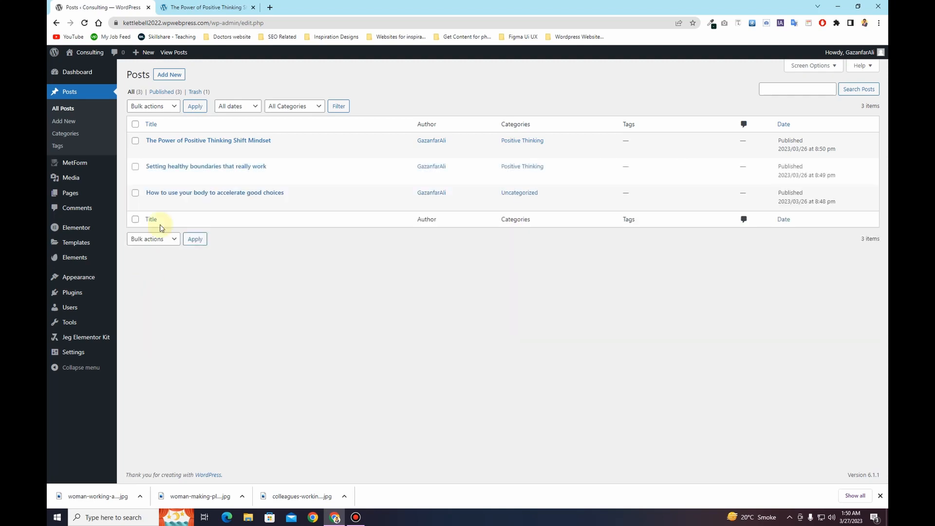
Quick-edit "How to use your body to accelerate good choices" so its category is Positive Thinking instead of Uncategorized
{"action": "left_click", "coordinate": [171, 204]}
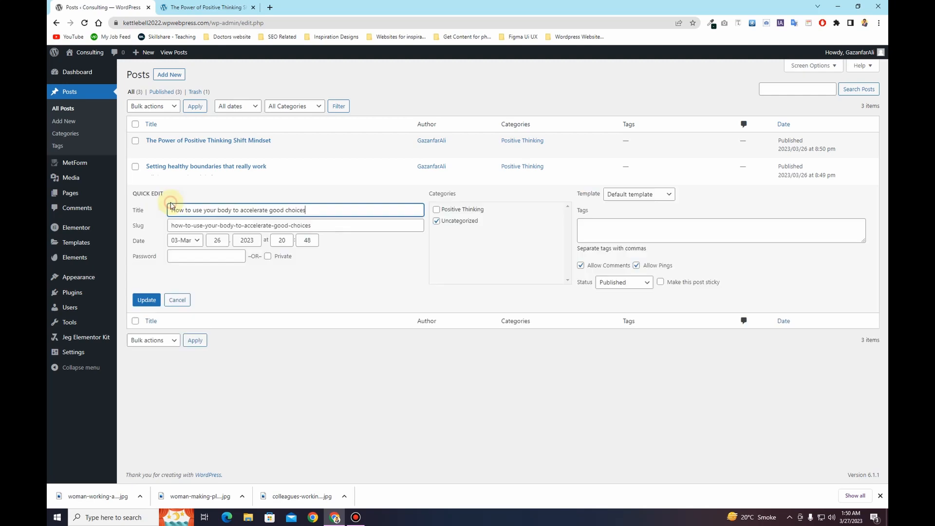
{"action": "left_click", "coordinate": [437, 209]}
{"action": "left_click", "coordinate": [146, 299]}
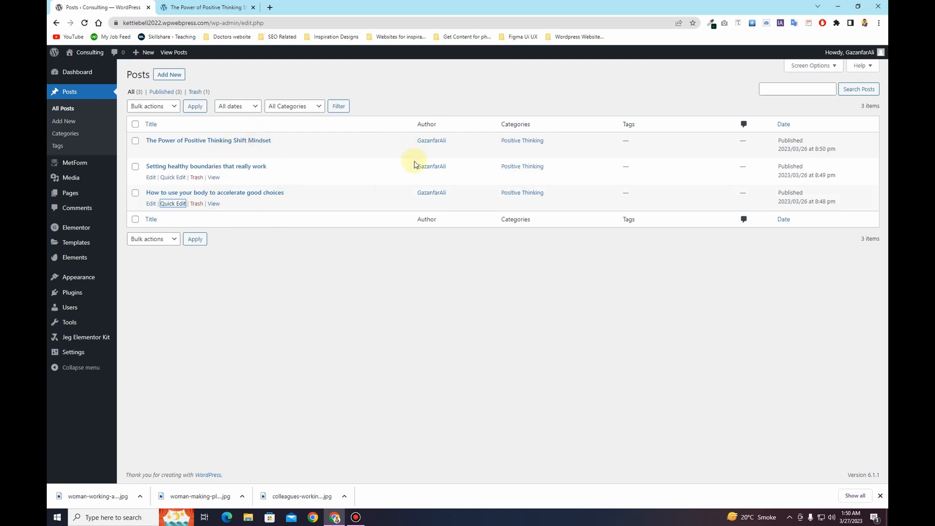
View the published positive thinking post in a new browser tab and review its layout from header to comment form
{"action": "right_click", "coordinate": [214, 151]}
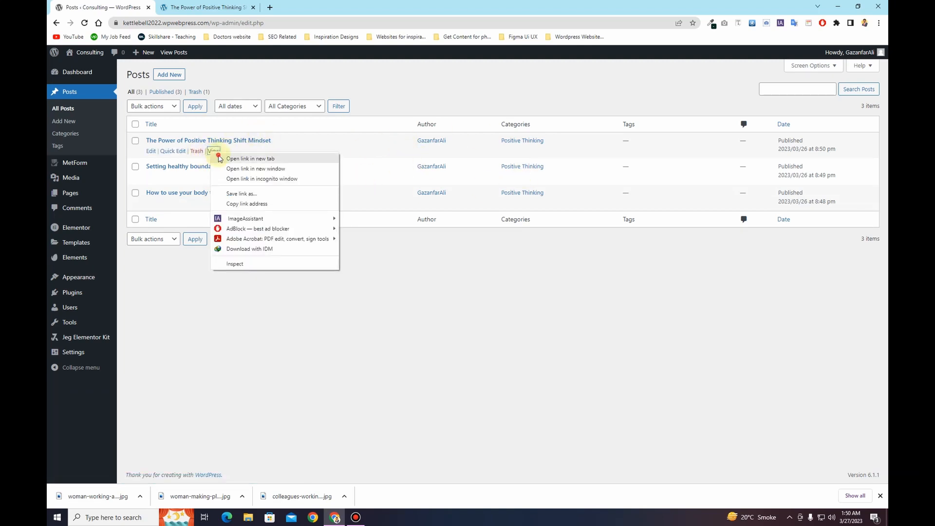
{"action": "left_click", "coordinate": [219, 157]}
{"action": "left_click", "coordinate": [213, 6]}
{"action": "scroll", "coordinate": [276, 229], "scroll_direction": "down", "scroll_amount": 5}
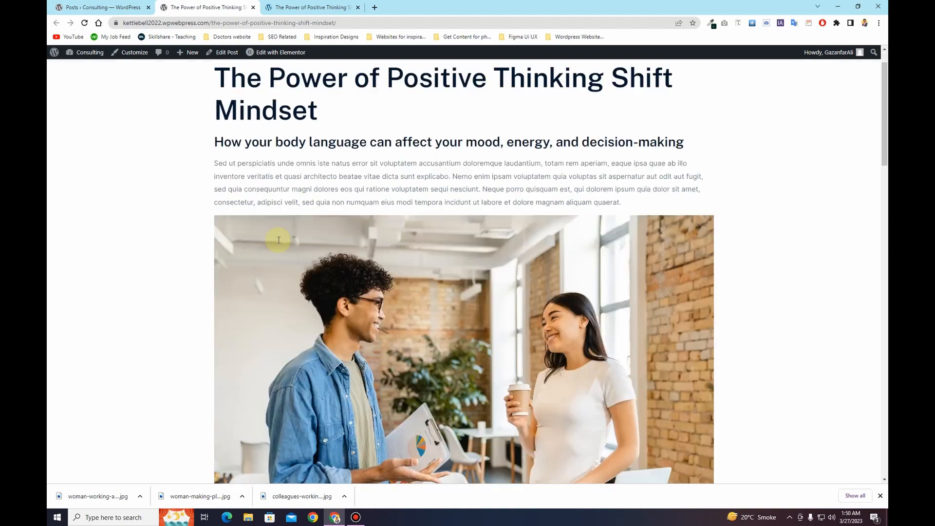
{"action": "scroll", "coordinate": [278, 241], "scroll_direction": "down", "scroll_amount": 10}
{"action": "scroll", "coordinate": [244, 168], "scroll_direction": "up", "scroll_amount": 14}
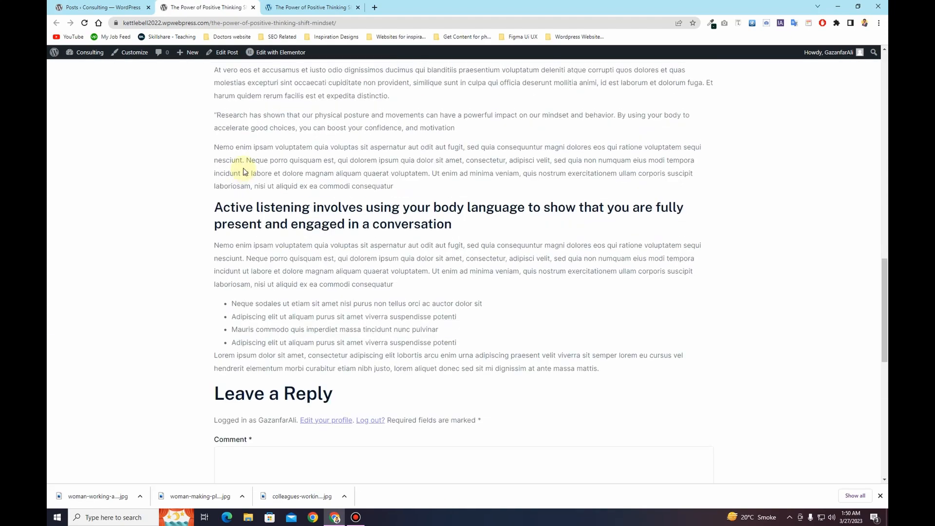
{"action": "scroll", "coordinate": [243, 167], "scroll_direction": "up", "scroll_amount": 5}
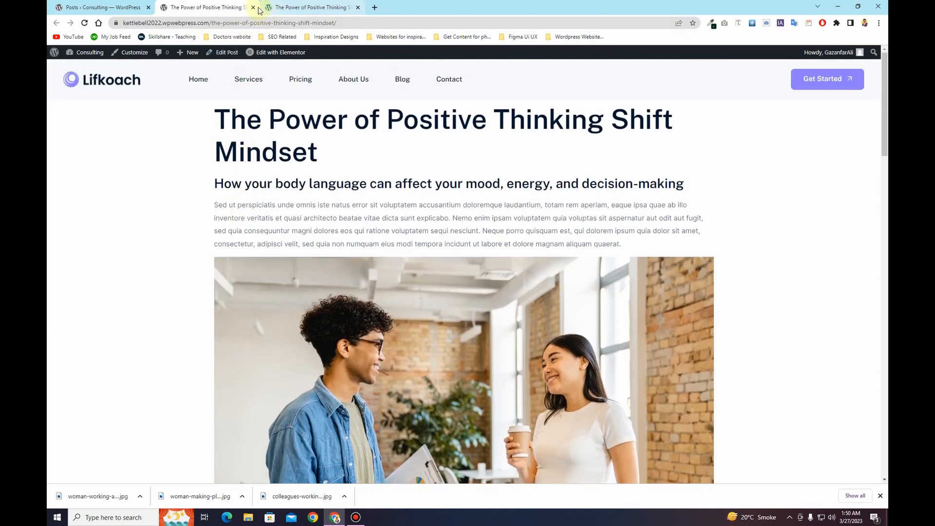
Open the Single Post templates in Elementor's Theme Builder from the site's dashboard
{"action": "left_click", "coordinate": [82, 6]}
{"action": "mouse_move", "coordinate": [88, 244]}
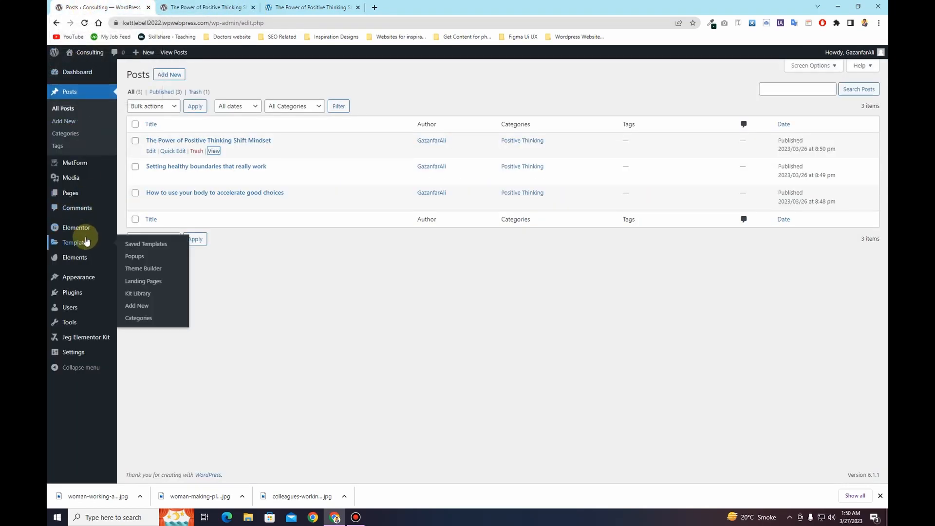
{"action": "left_click", "coordinate": [152, 268]}
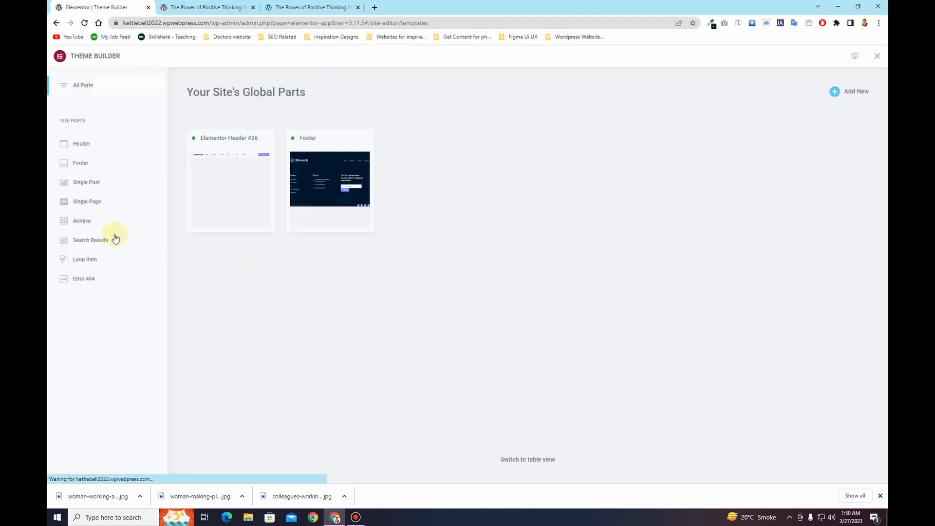
{"action": "left_click", "coordinate": [96, 186]}
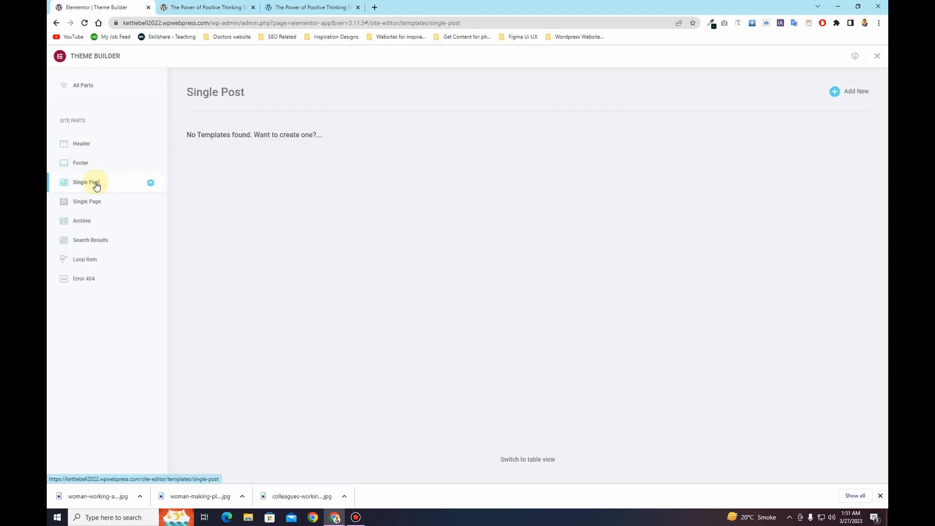
Create a new Single Post template and insert the Lifkoach kit's Single Post layout from the installed Envato kits
{"action": "left_click", "coordinate": [857, 92]}
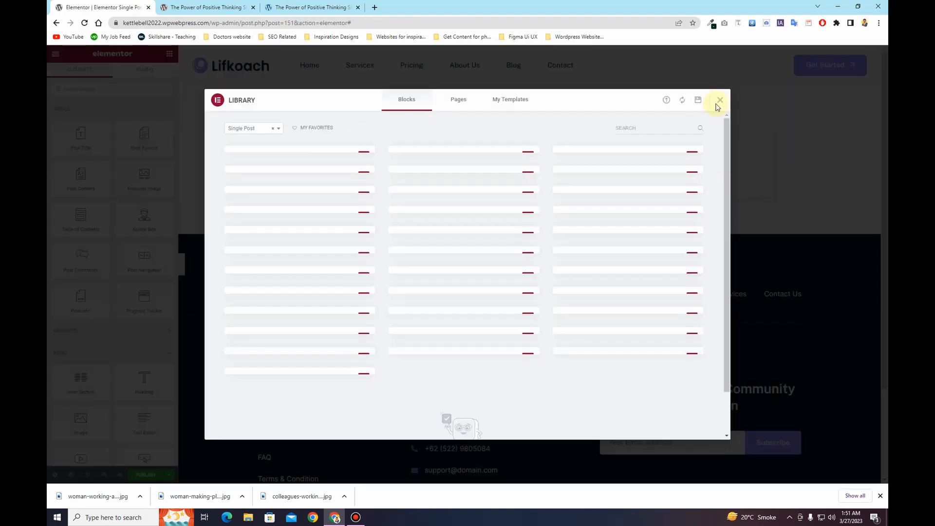
{"action": "left_click", "coordinate": [718, 101]}
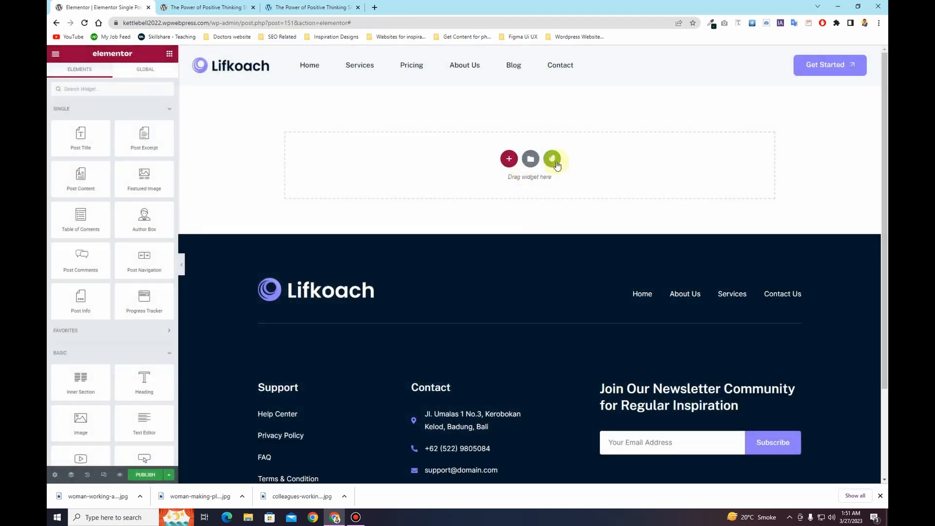
{"action": "left_click", "coordinate": [553, 161]}
{"action": "left_click", "coordinate": [326, 218]}
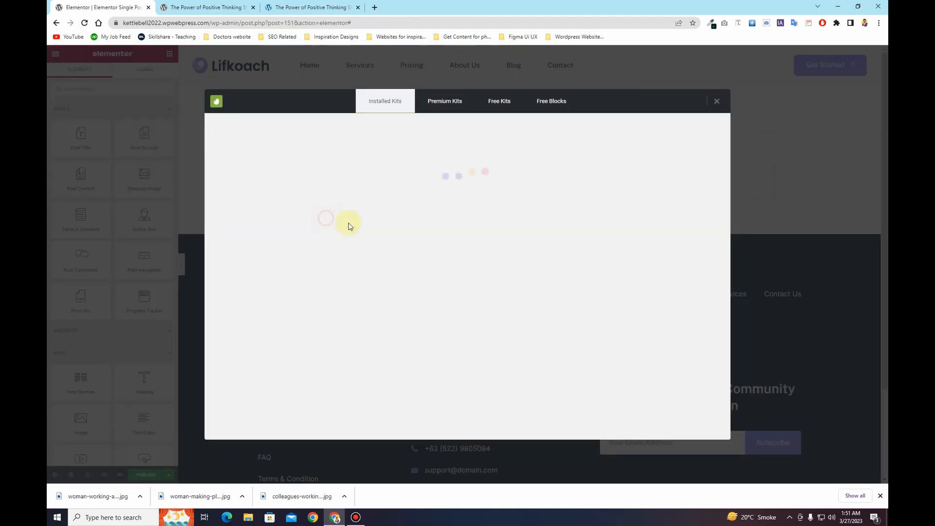
{"action": "scroll", "coordinate": [418, 249], "scroll_direction": "down", "scroll_amount": 7}
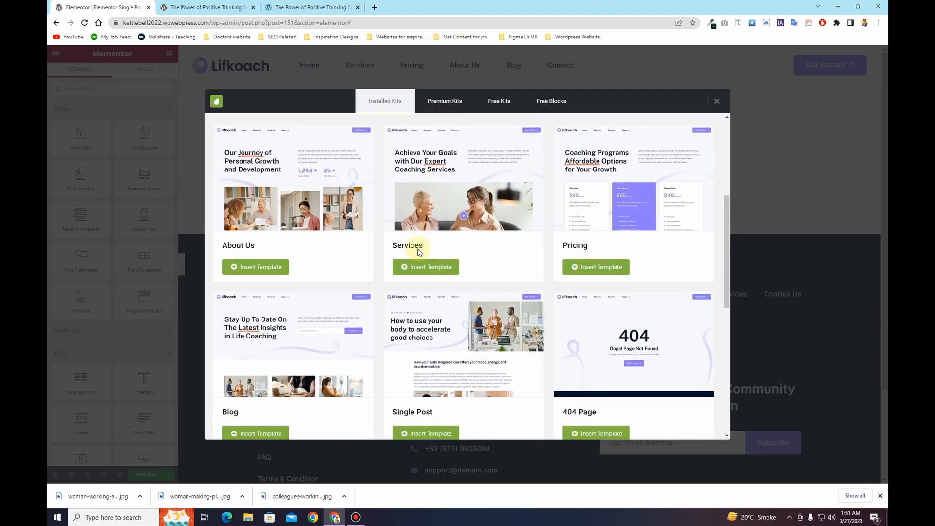
{"action": "scroll", "coordinate": [418, 249], "scroll_direction": "down", "scroll_amount": 1}
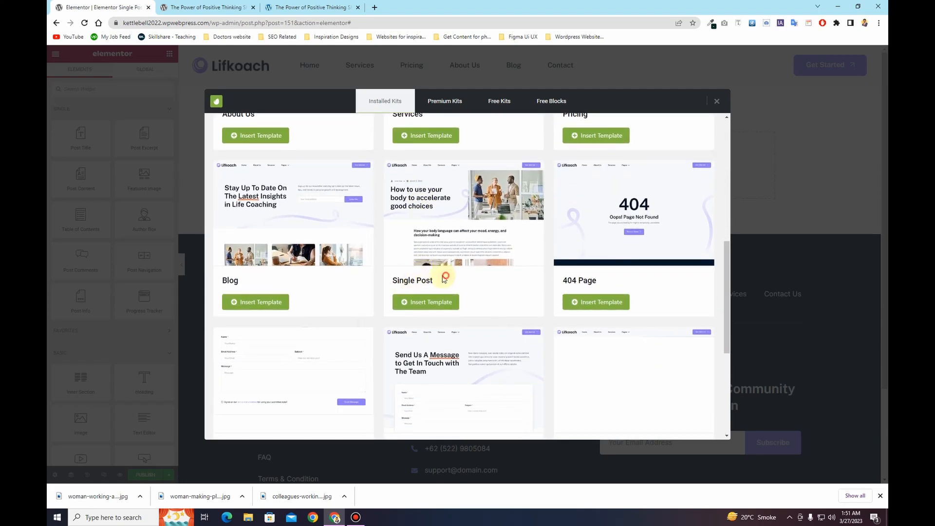
{"action": "left_click_drag", "start_coordinate": [445, 278], "coordinate": [398, 278]}
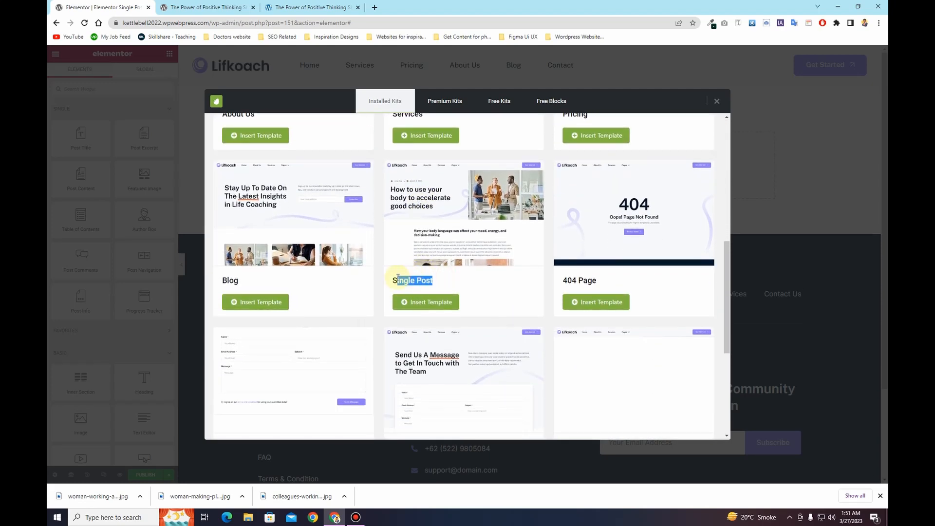
{"action": "left_click", "coordinate": [438, 305]}
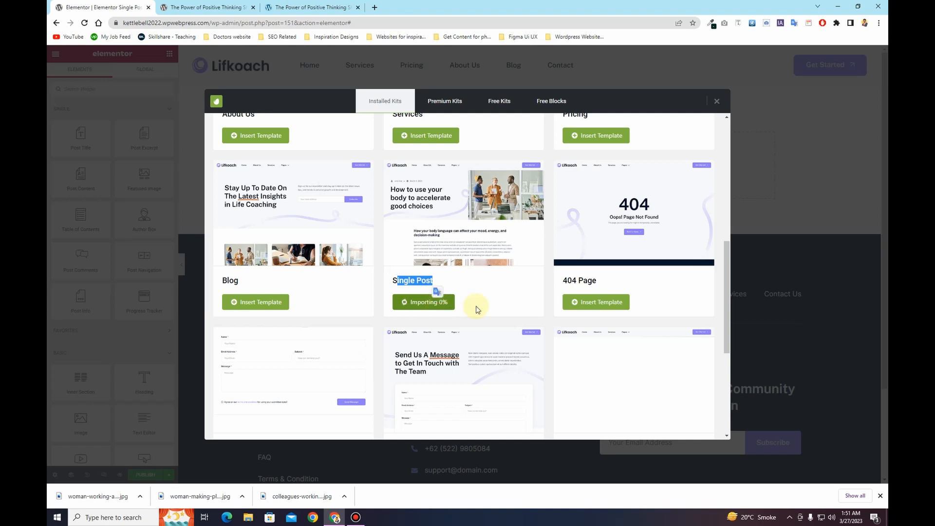
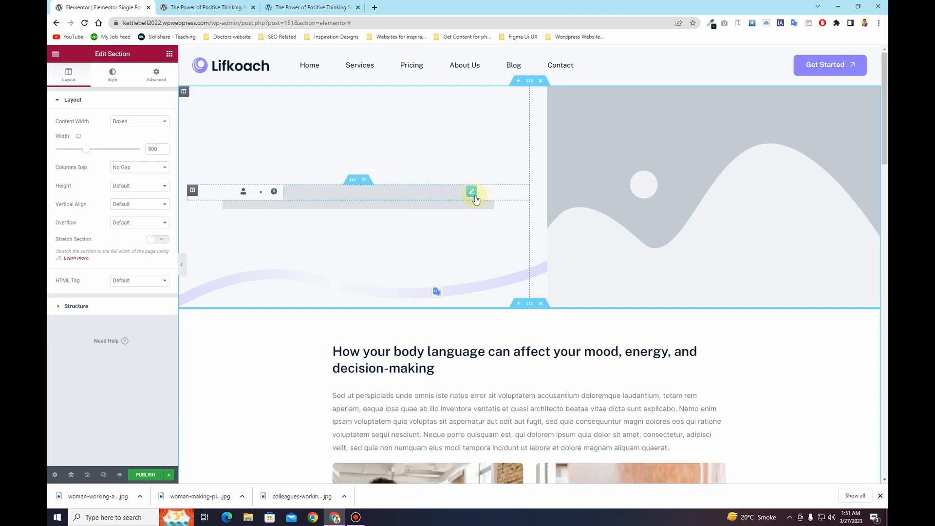
Look over the inserted post layout and publish the template with the display condition Include Posts: All
{"action": "left_click", "coordinate": [618, 188]}
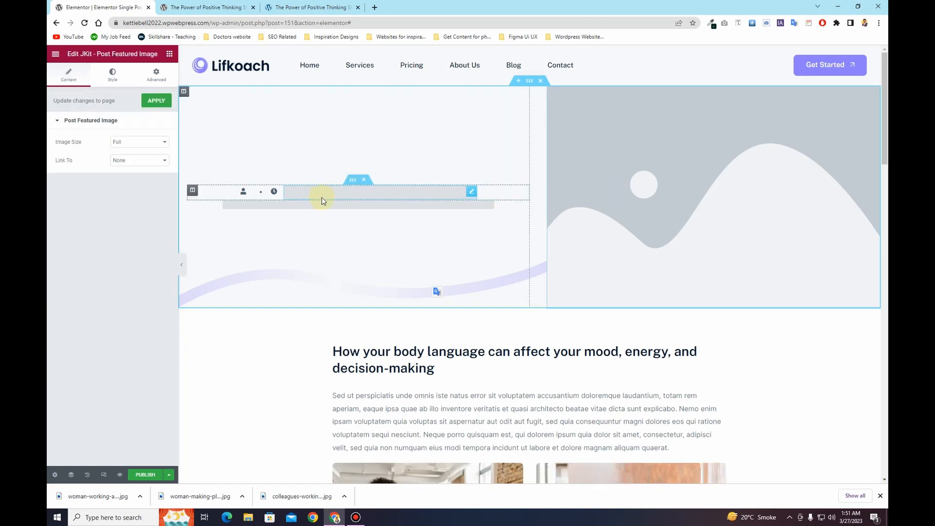
{"action": "scroll", "coordinate": [320, 198], "scroll_direction": "down", "scroll_amount": 7}
{"action": "scroll", "coordinate": [324, 251], "scroll_direction": "down", "scroll_amount": 10}
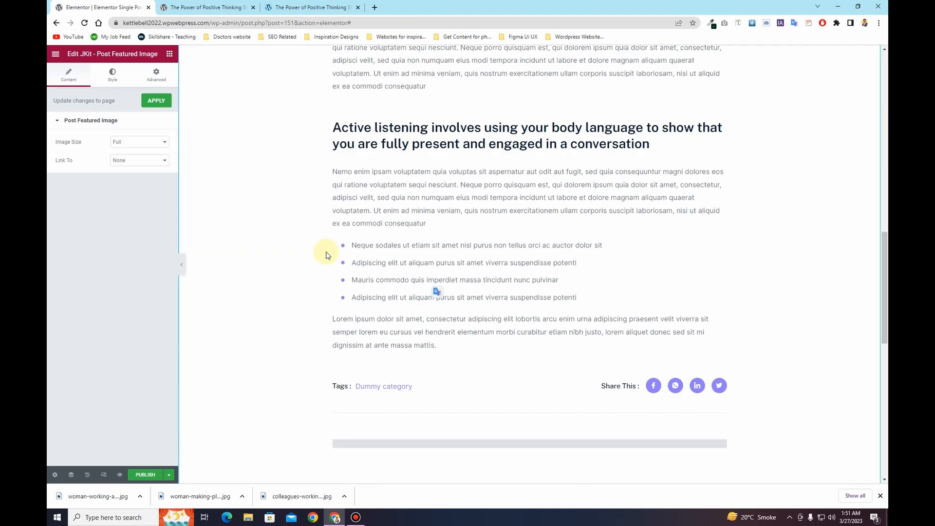
{"action": "left_click", "coordinate": [150, 480]}
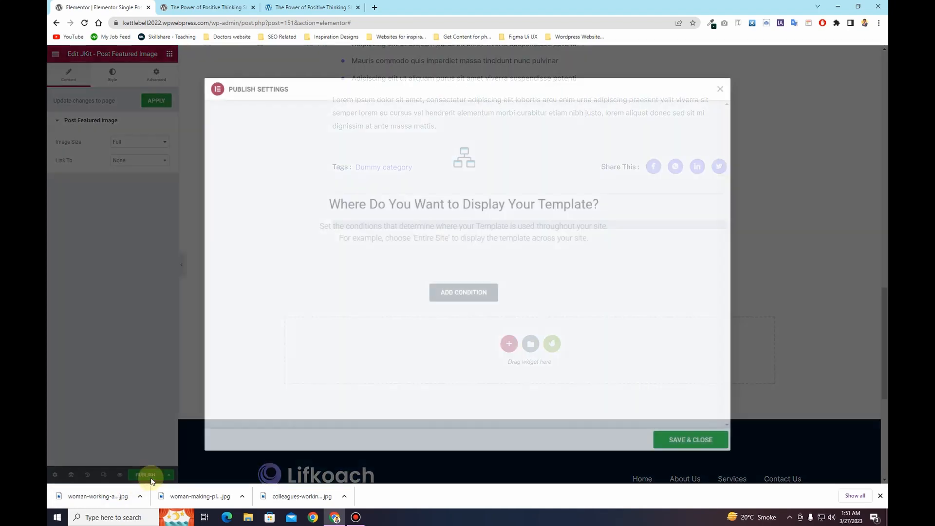
{"action": "left_click", "coordinate": [463, 294]}
{"action": "left_click", "coordinate": [466, 278]}
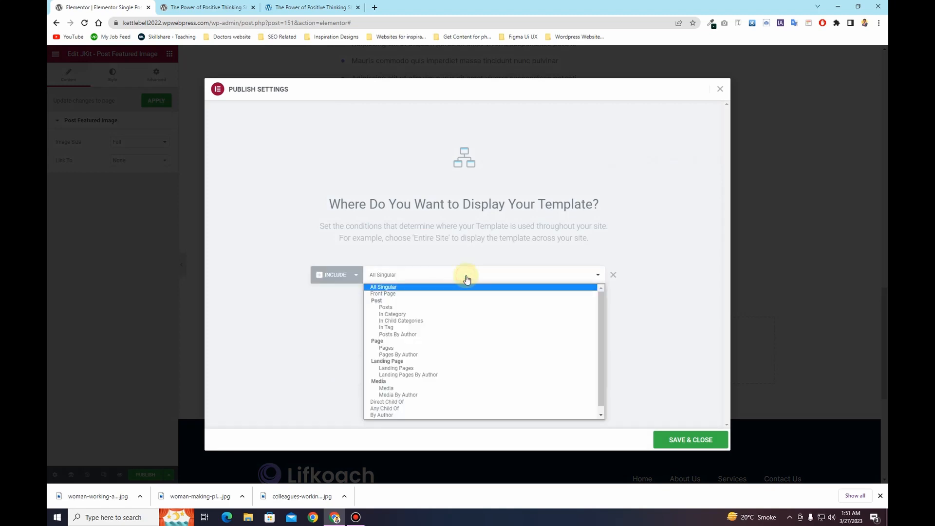
{"action": "left_click", "coordinate": [446, 307]}
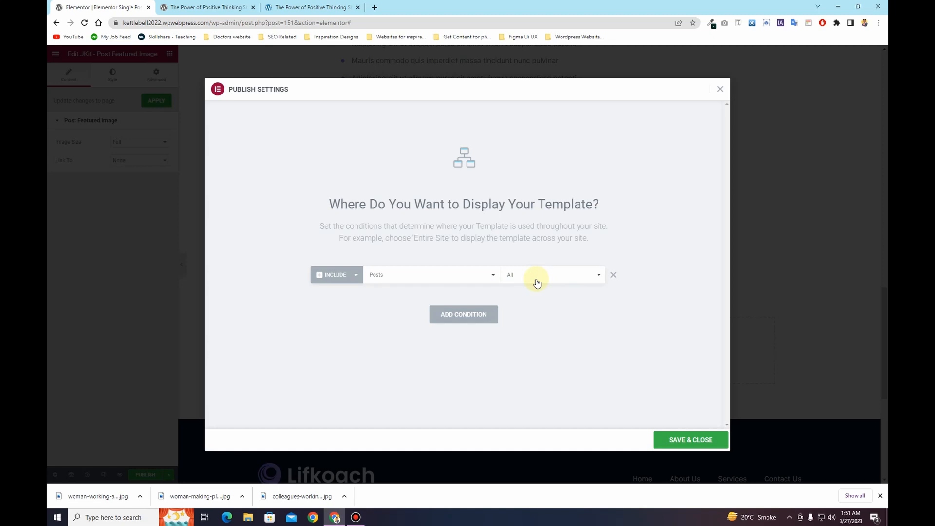
{"action": "left_click", "coordinate": [665, 441]}
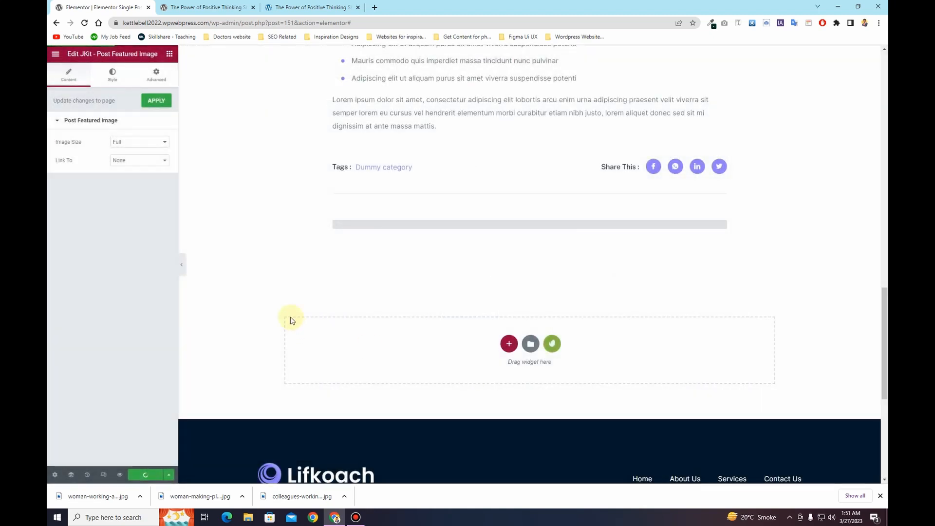
Reload the open "The Power of Positive Thinking Shift Mindset" post and review its new layout from header to comment form
{"action": "left_click", "coordinate": [204, 8]}
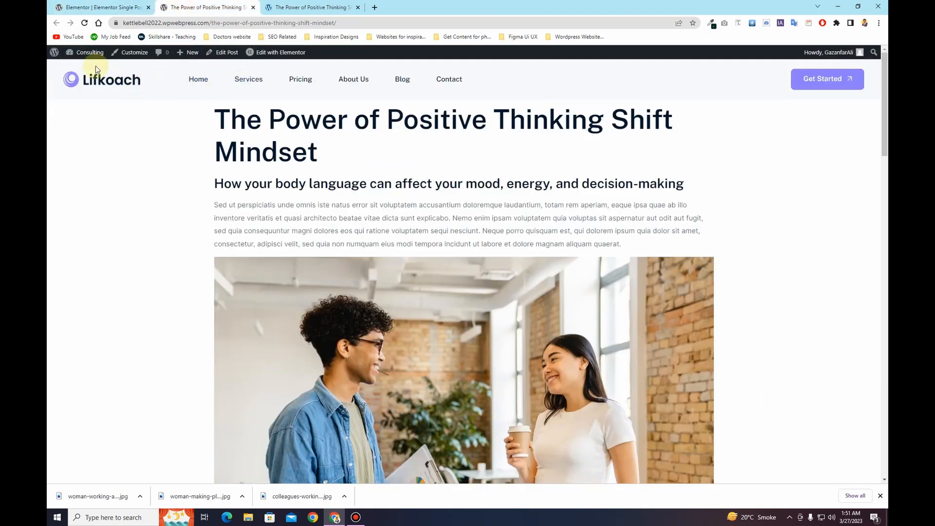
{"action": "left_click", "coordinate": [84, 23]}
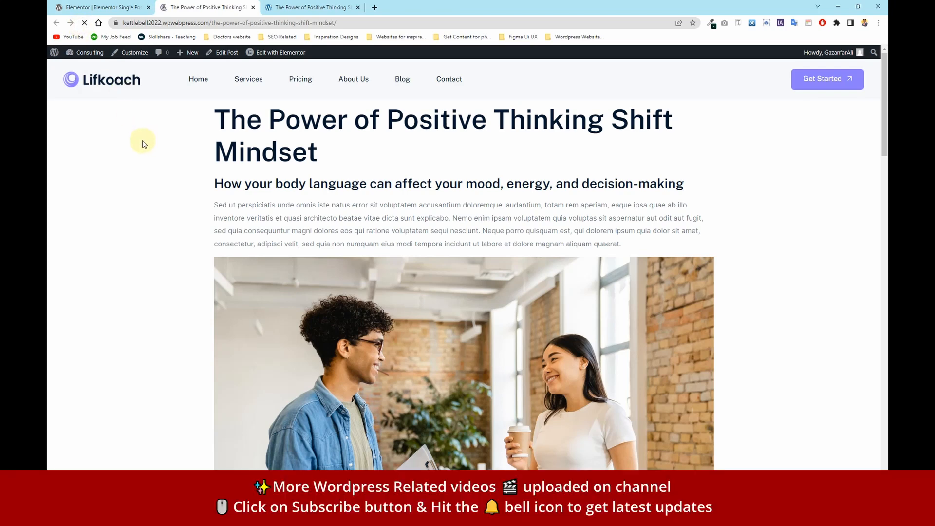
{"action": "scroll", "coordinate": [390, 217], "scroll_direction": "down", "scroll_amount": 3}
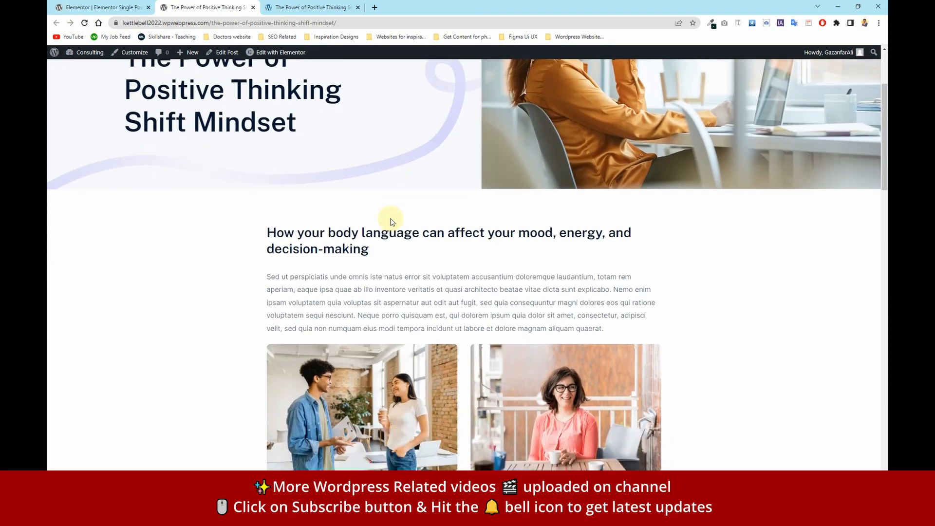
{"action": "scroll", "coordinate": [391, 222], "scroll_direction": "down", "scroll_amount": 15}
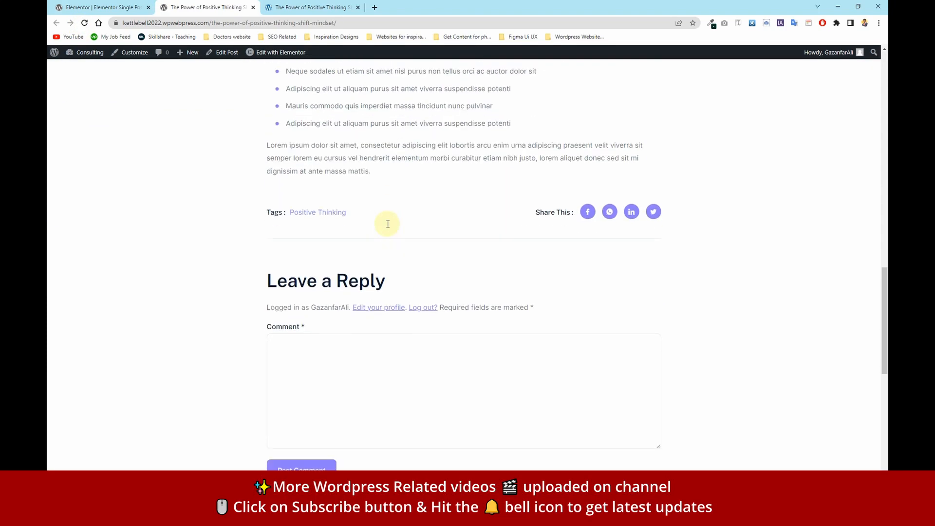
{"action": "scroll", "coordinate": [388, 224], "scroll_direction": "down", "scroll_amount": 7}
{"action": "scroll", "coordinate": [360, 208], "scroll_direction": "up", "scroll_amount": 10}
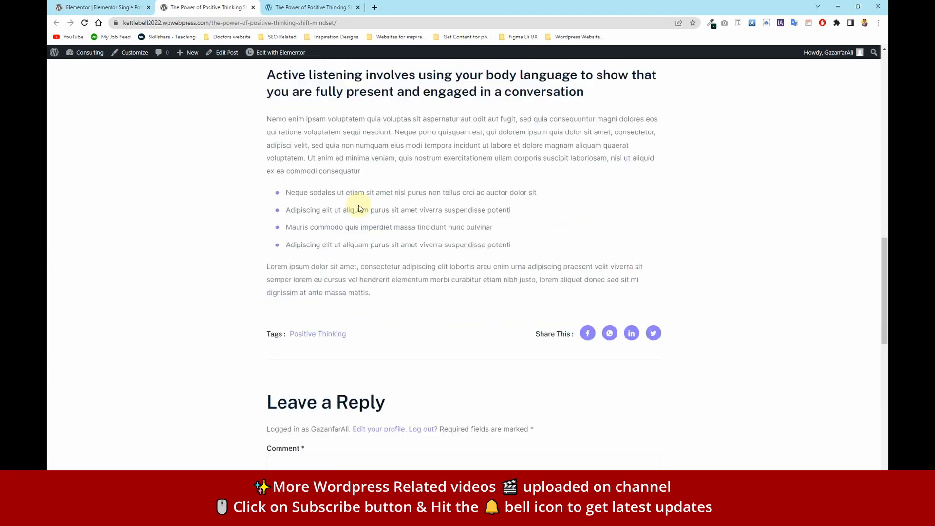
{"action": "scroll", "coordinate": [359, 208], "scroll_direction": "up", "scroll_amount": 15}
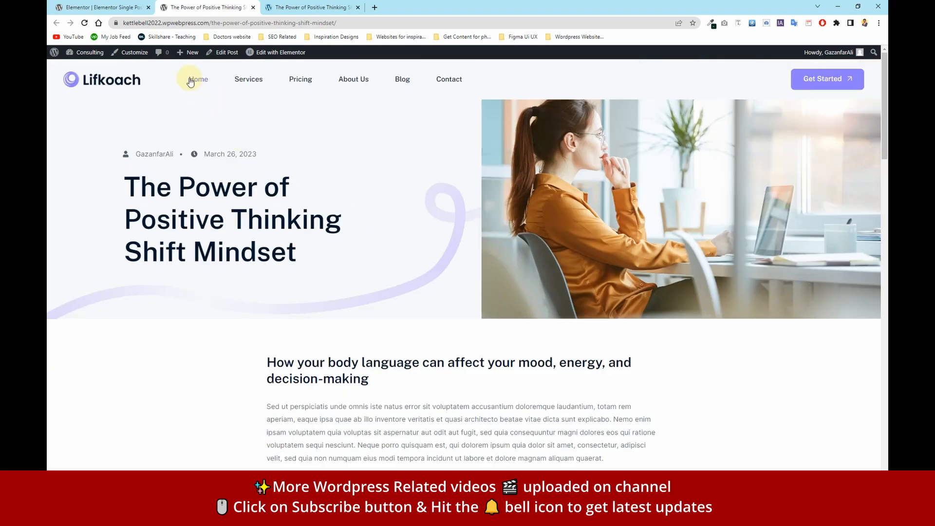
Exit the Elementor editor of the Single Post template to its WordPress edit screen
{"action": "left_click", "coordinate": [100, 7]}
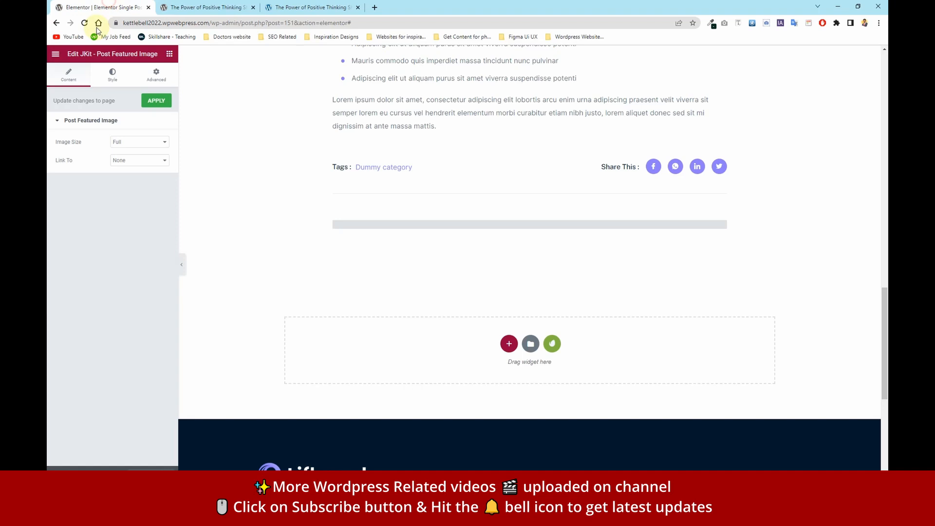
{"action": "left_click", "coordinate": [56, 54]}
{"action": "left_click", "coordinate": [98, 206]}
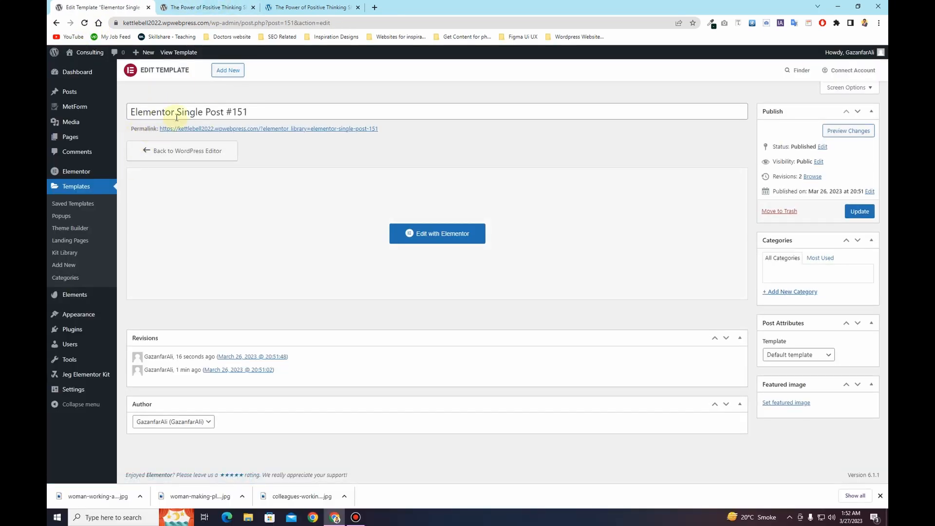
Load the nonexistent address /ddd on the site and examine the default page-not-found screen
{"action": "left_click", "coordinate": [204, 7]}
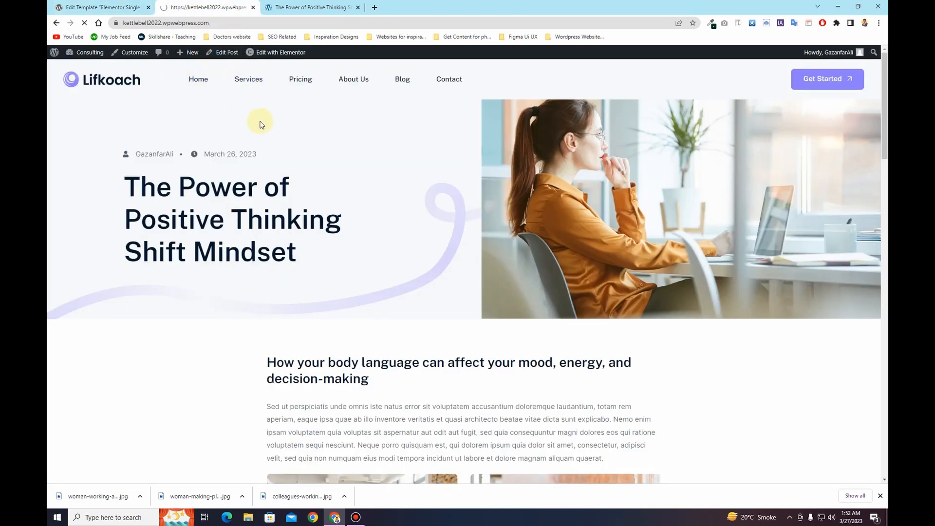
{"action": "left_click", "coordinate": [251, 22]}
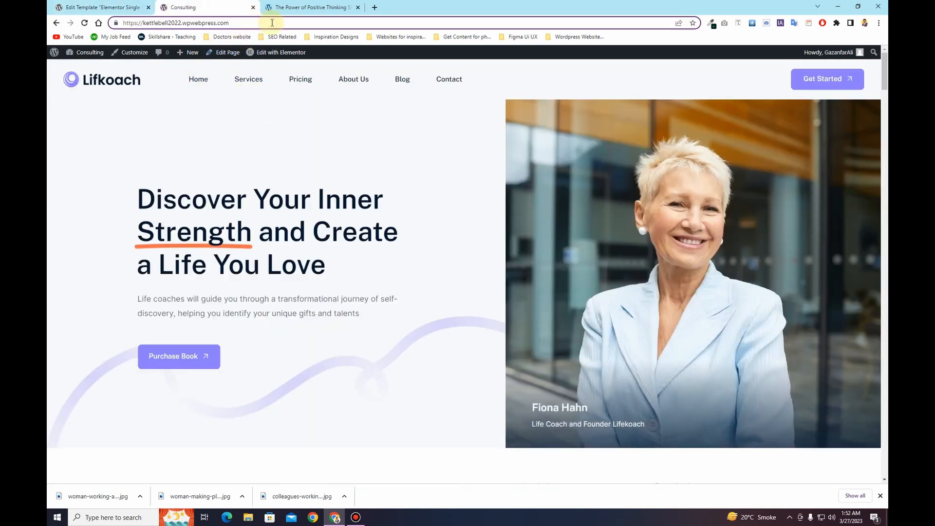
{"action": "type", "text": "/dd"}
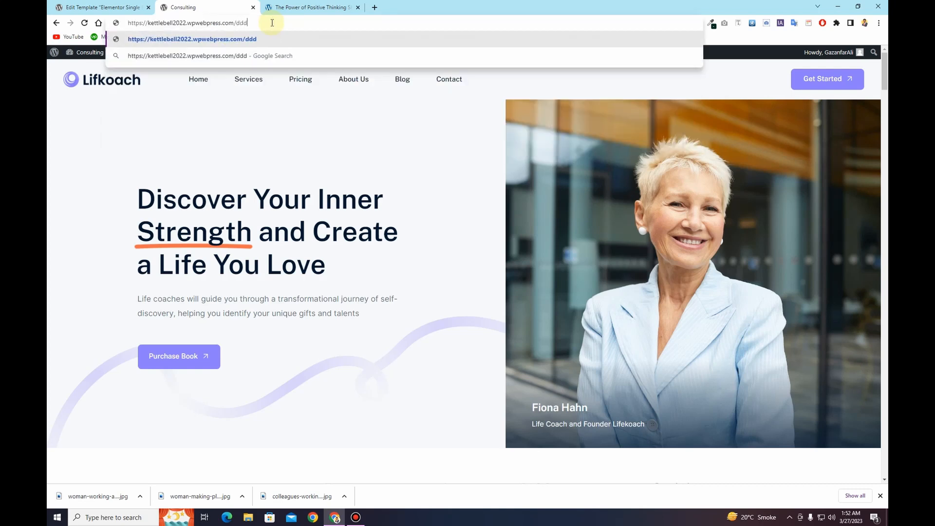
{"action": "type", "text": "d"}
{"action": "key", "text": "Return"}
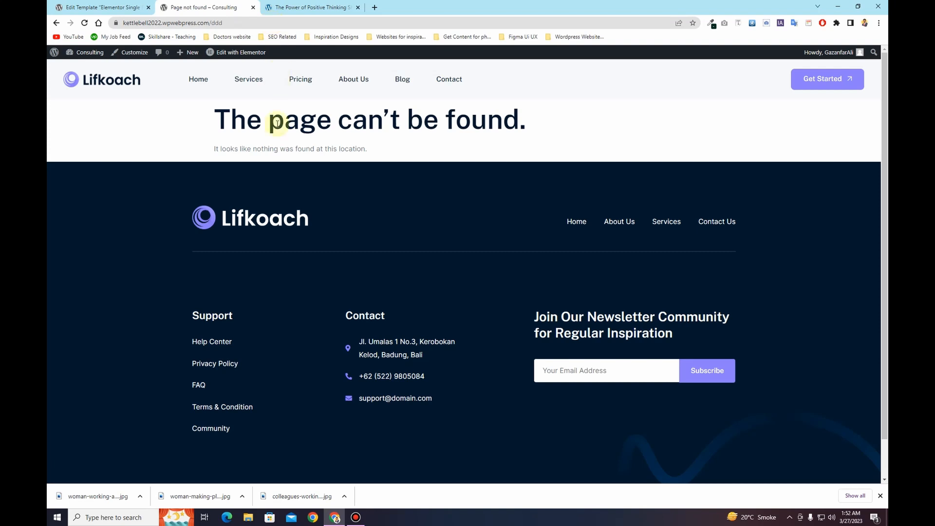
{"action": "left_click_drag", "start_coordinate": [213, 120], "coordinate": [187, 125]}
{"action": "left_click", "coordinate": [179, 125]}
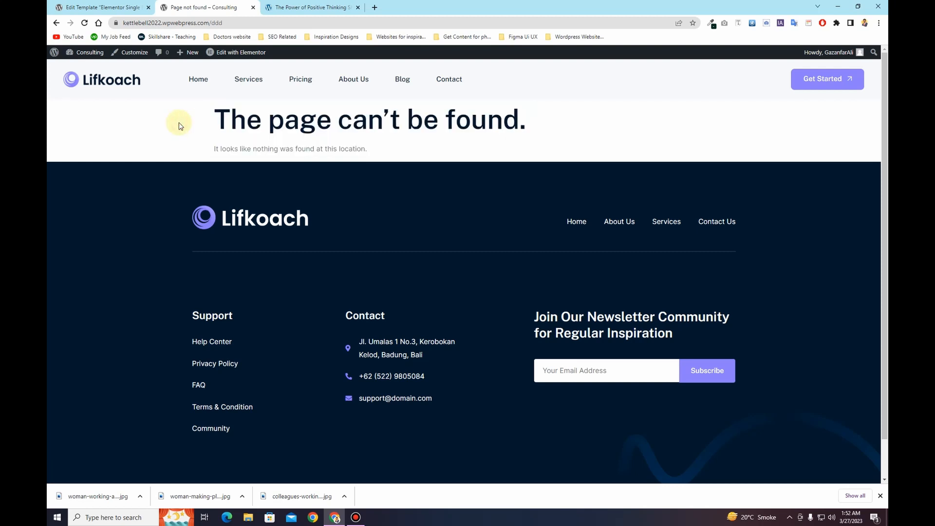
Add a new Error 404 template in the Theme Builder and dismiss the block library
{"action": "left_click", "coordinate": [92, 7]}
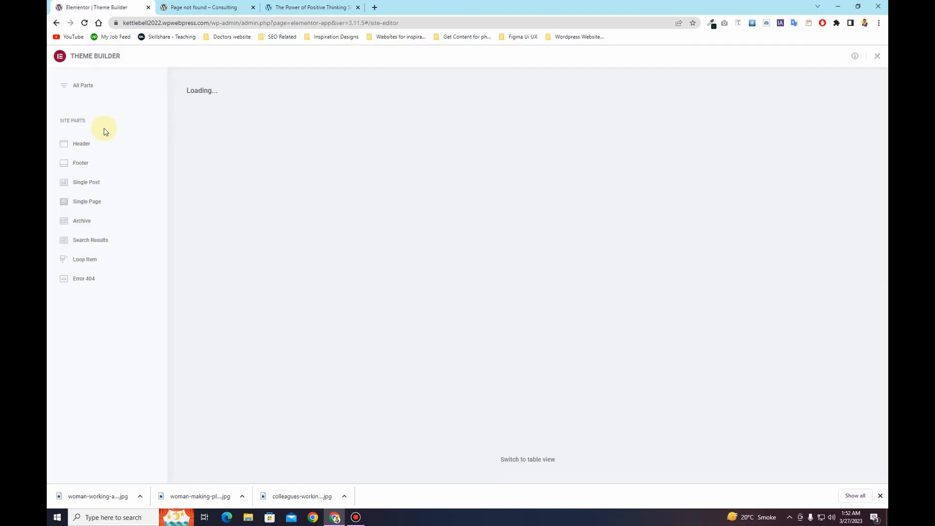
{"action": "left_click", "coordinate": [84, 283]}
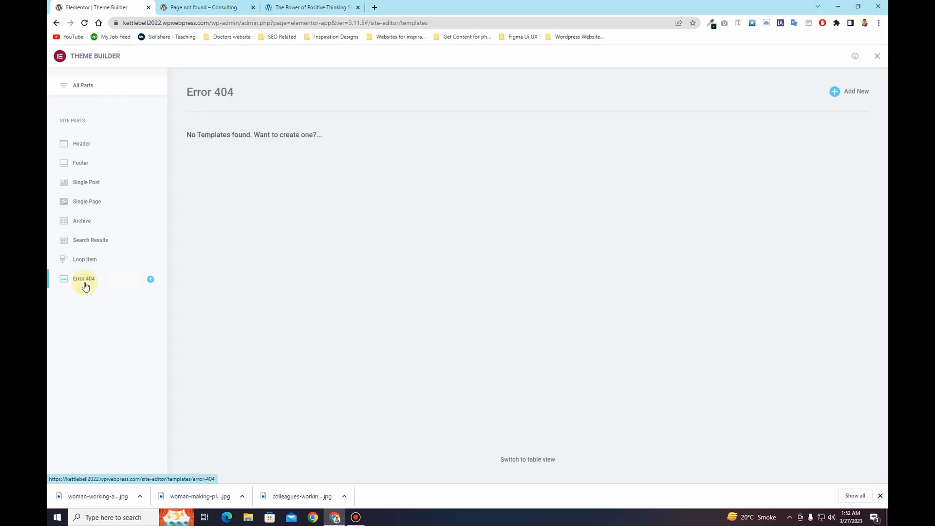
{"action": "left_click", "coordinate": [864, 95]}
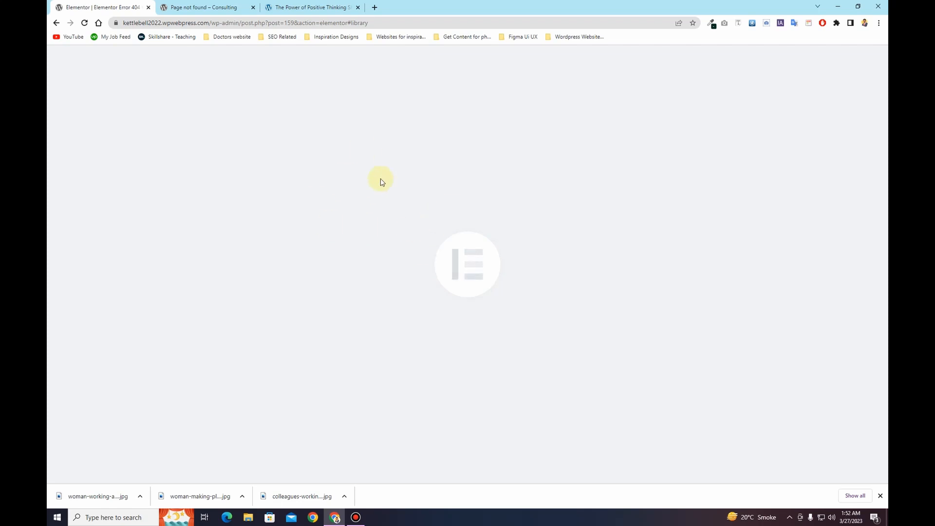
{"action": "left_click", "coordinate": [355, 517]}
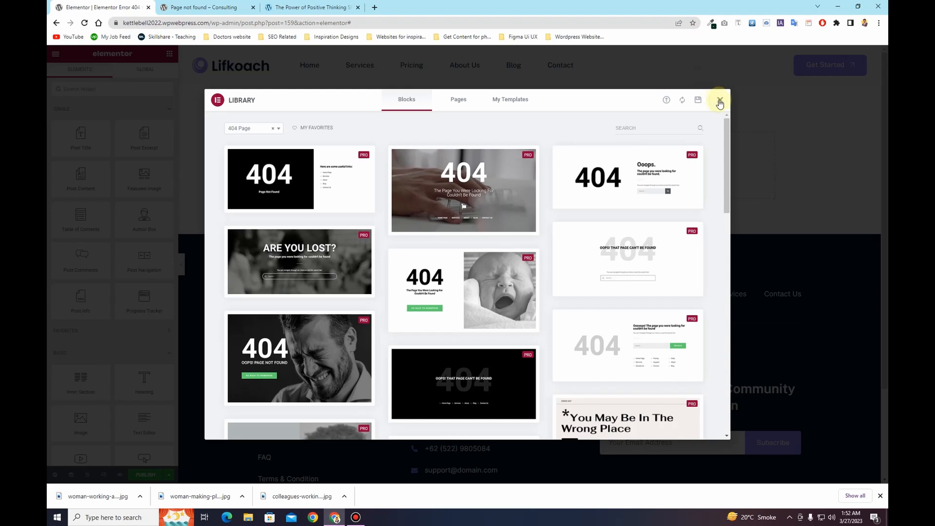
{"action": "left_click", "coordinate": [720, 98]}
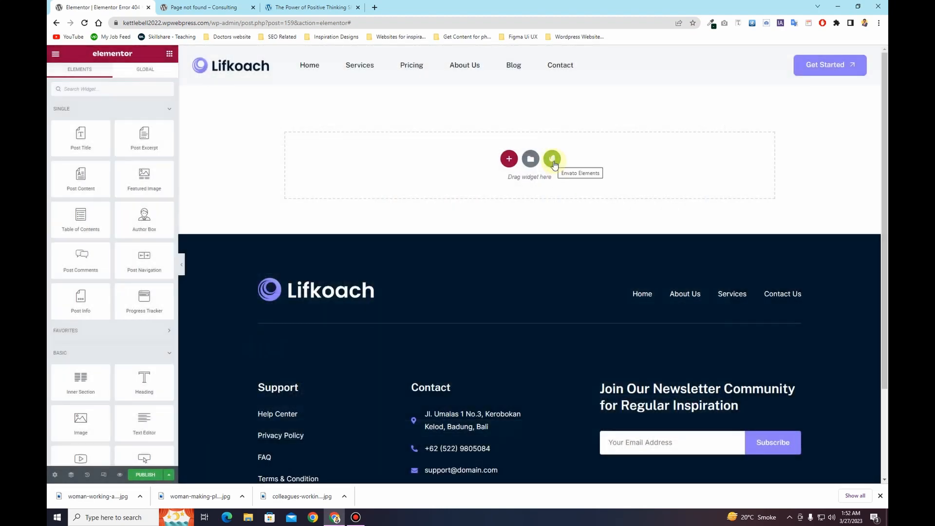
Insert the 404 Page layout from the installed Lifkoach kit into the Error 404 template
{"action": "left_click", "coordinate": [552, 161]}
{"action": "left_click", "coordinate": [301, 242]}
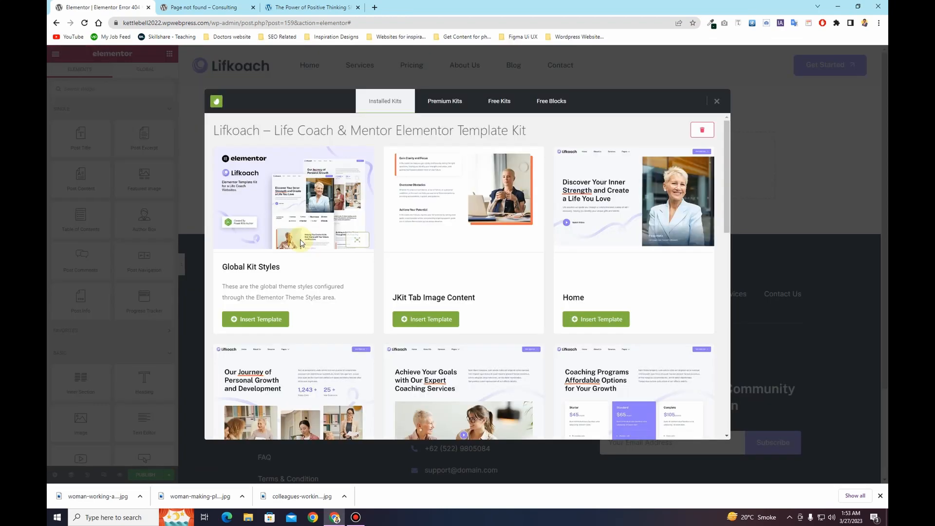
{"action": "scroll", "coordinate": [408, 253], "scroll_direction": "down", "scroll_amount": 5}
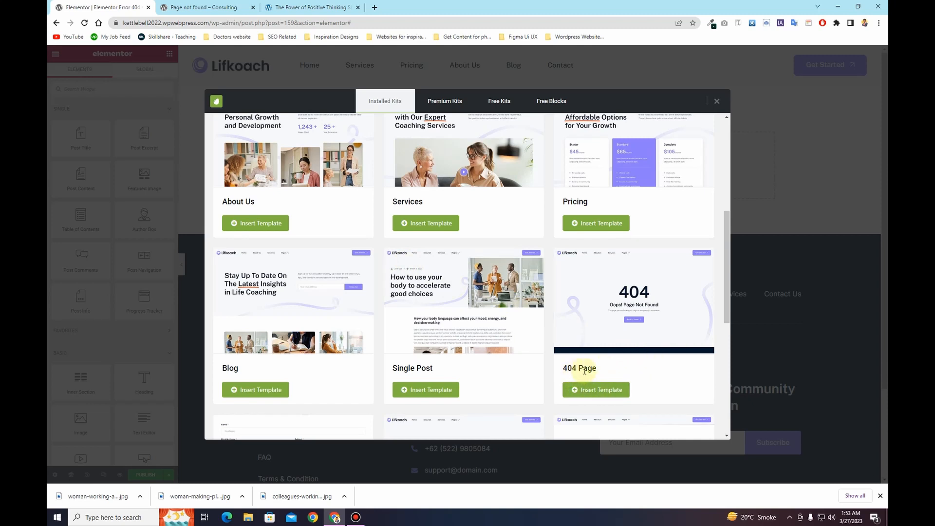
{"action": "left_click", "coordinate": [598, 393]}
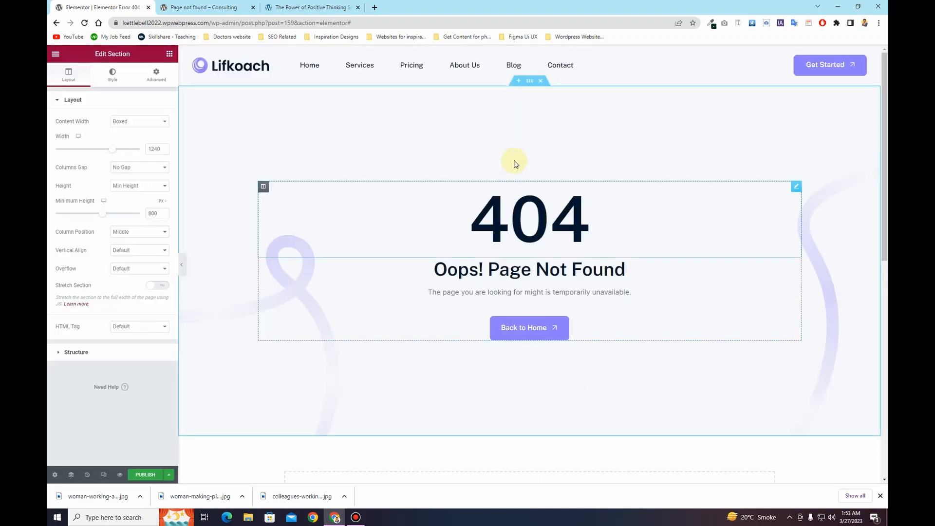
{"action": "scroll", "coordinate": [376, 262], "scroll_direction": "down", "scroll_amount": 5}
{"action": "scroll", "coordinate": [376, 262], "scroll_direction": "up", "scroll_amount": 5}
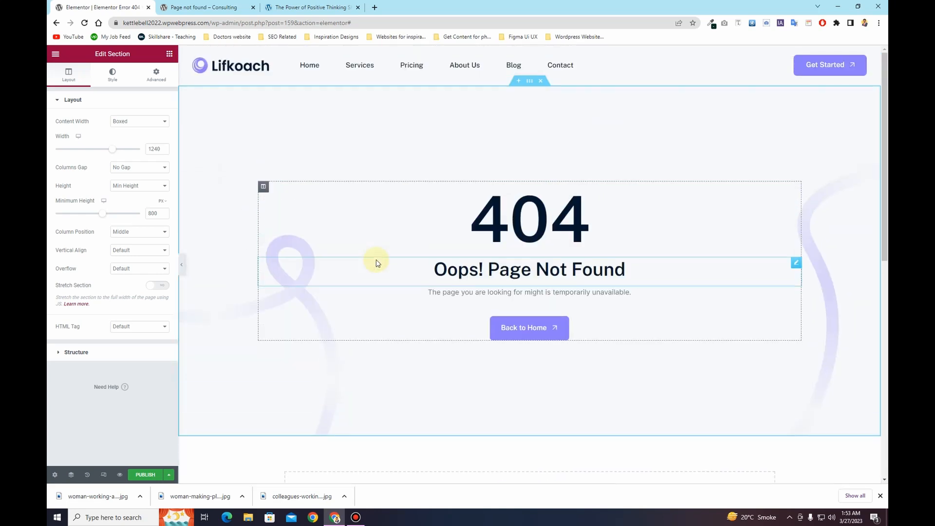
{"action": "left_click", "coordinate": [629, 333]}
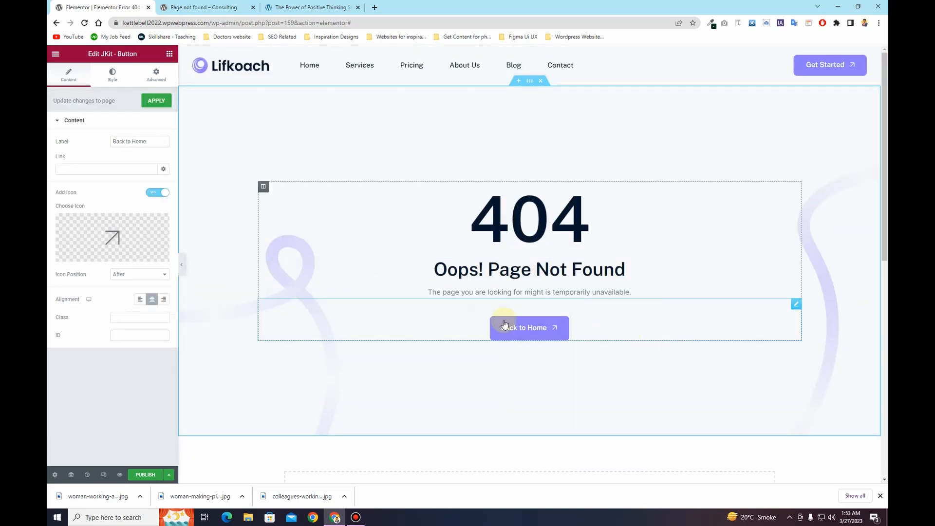
{"action": "left_click", "coordinate": [86, 169]}
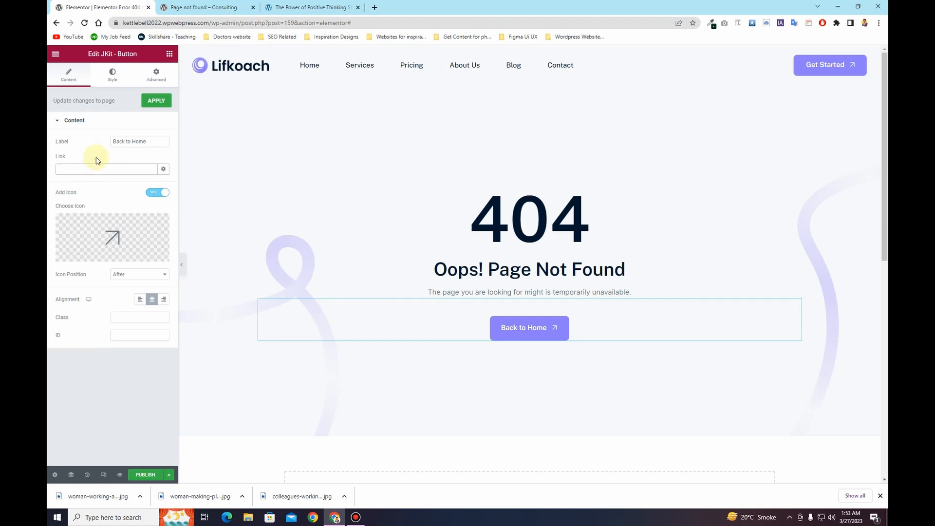
{"action": "left_click_drag", "start_coordinate": [209, 23], "coordinate": [118, 23]}
{"action": "key", "text": "ctrl+c"}
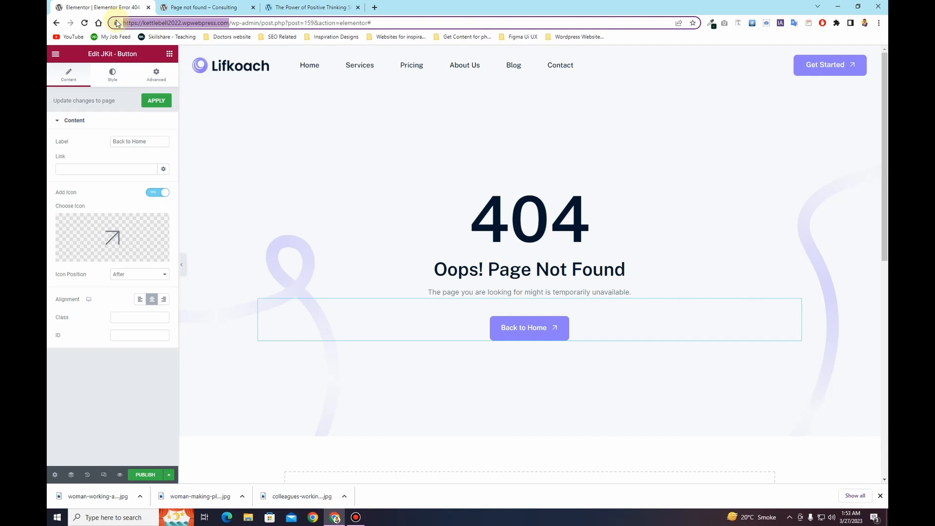
{"action": "left_click", "coordinate": [96, 167]}
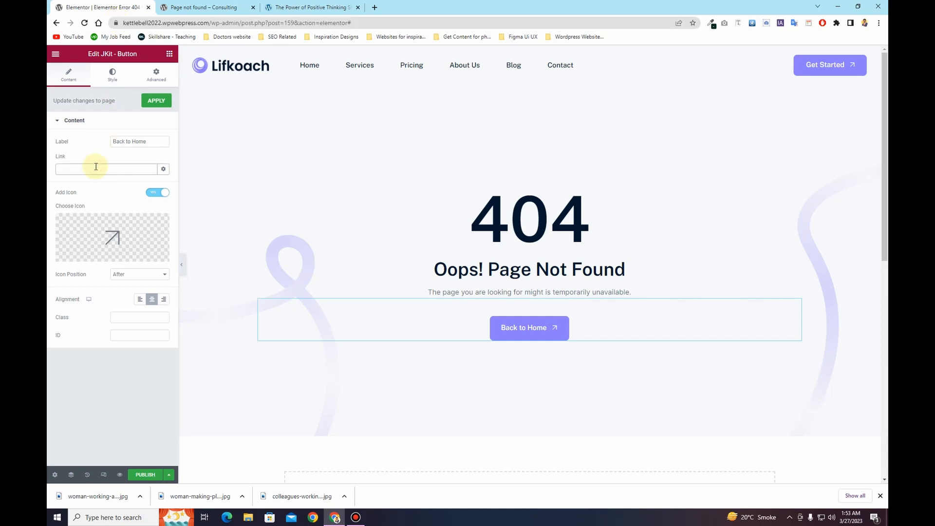
{"action": "key", "text": "ctrl+v"}
{"action": "left_click", "coordinate": [147, 475]}
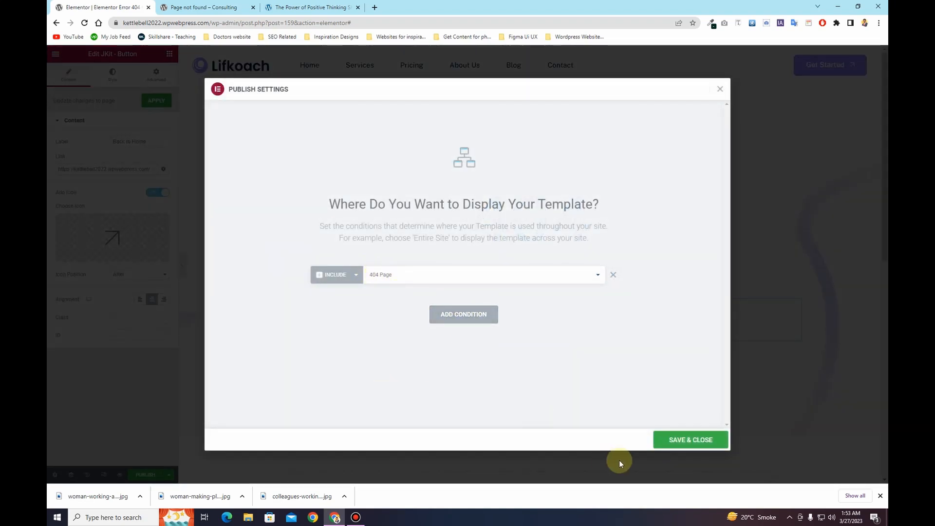
{"action": "left_click", "coordinate": [689, 440]}
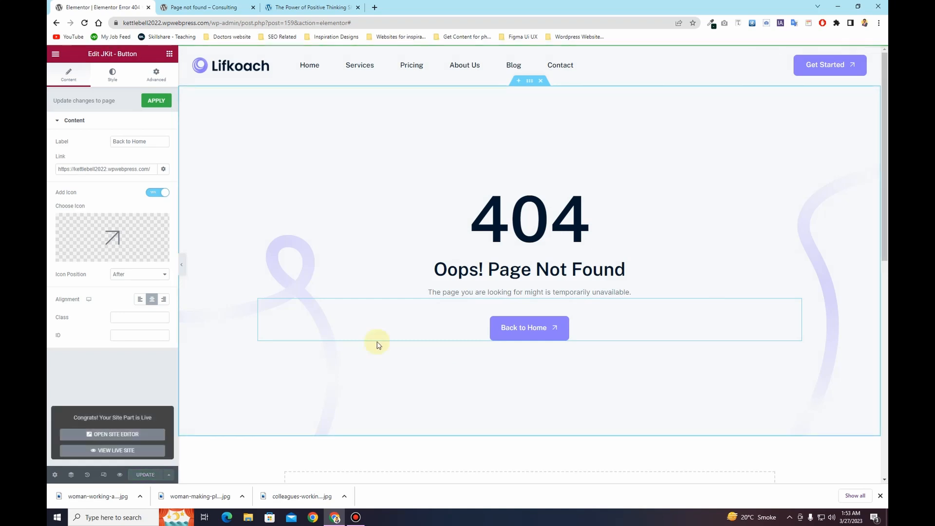
Check the live /ddd page with the new 404 layout and follow its Back to Home button to the homepage
{"action": "left_click", "coordinate": [204, 7]}
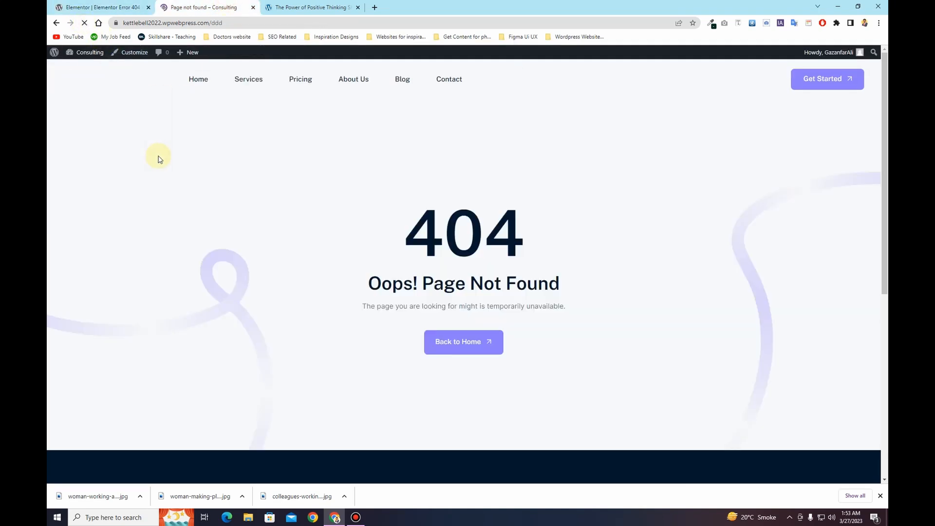
{"action": "scroll", "coordinate": [354, 233], "scroll_direction": "down", "scroll_amount": 2}
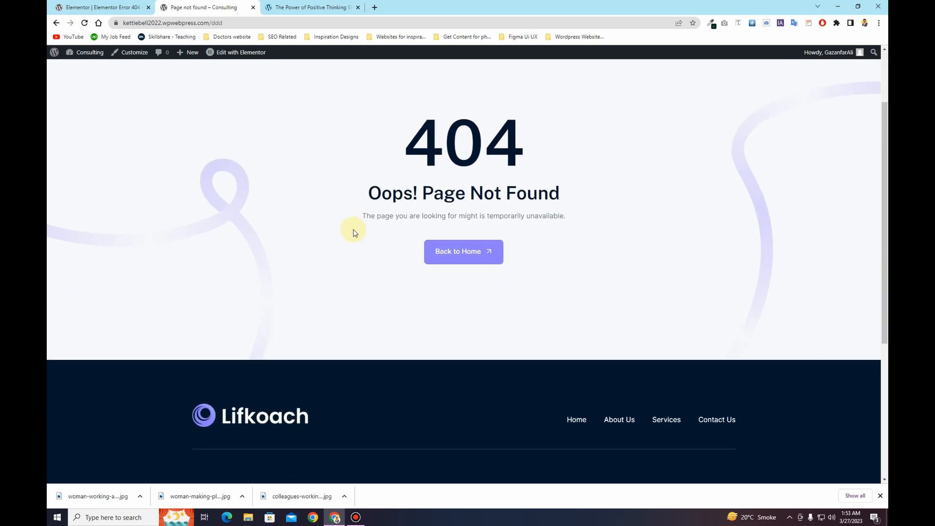
{"action": "scroll", "coordinate": [354, 233], "scroll_direction": "up", "scroll_amount": 2}
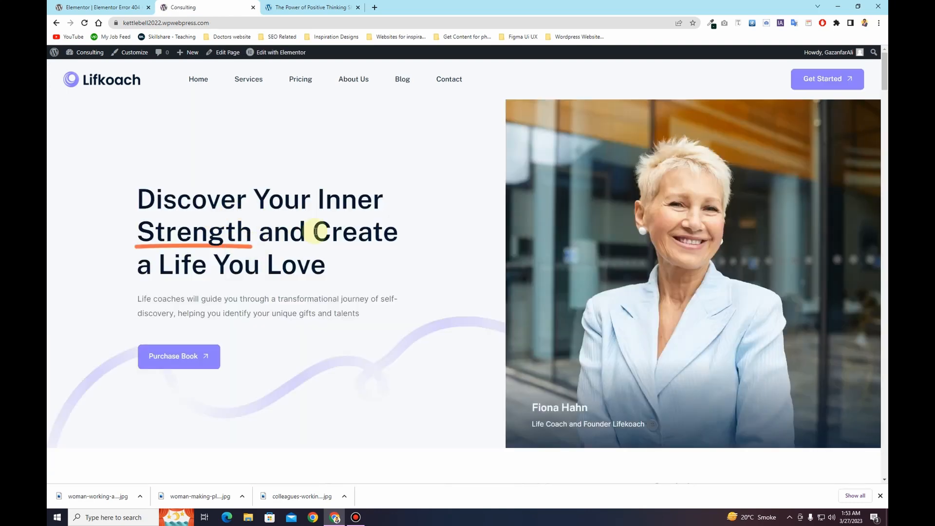
{"action": "scroll", "coordinate": [336, 249], "scroll_direction": "down", "scroll_amount": 4}
{"action": "scroll", "coordinate": [340, 255], "scroll_direction": "up", "scroll_amount": 4}
Exit the Elementor editor of the 404 template, rename the template to Error 404 and update it
{"action": "left_click", "coordinate": [85, 6]}
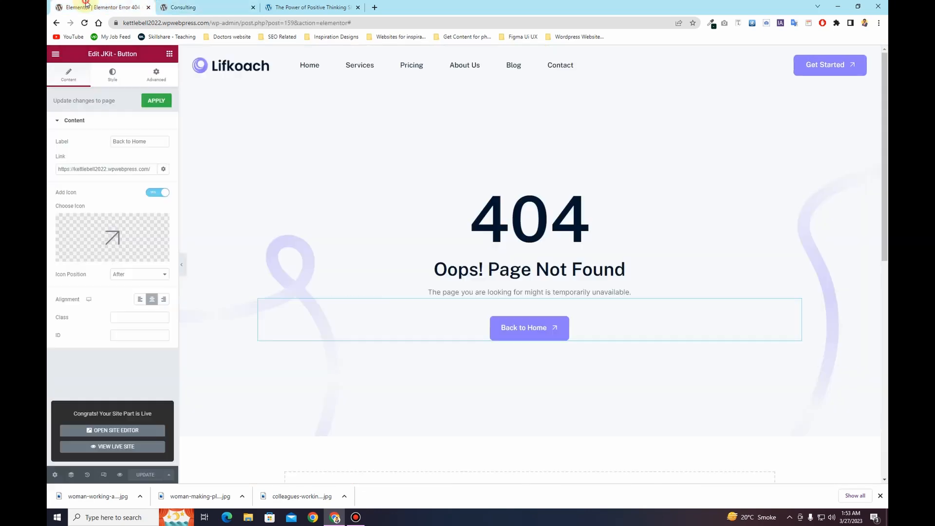
{"action": "left_click", "coordinate": [98, 218]}
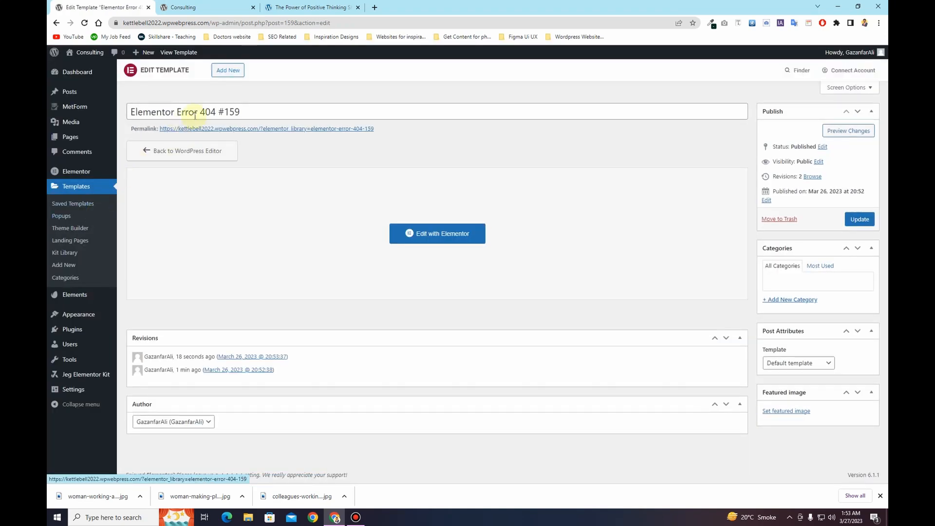
{"action": "left_click_drag", "start_coordinate": [243, 113], "coordinate": [125, 111]}
{"action": "key", "text": "BackSpace"}
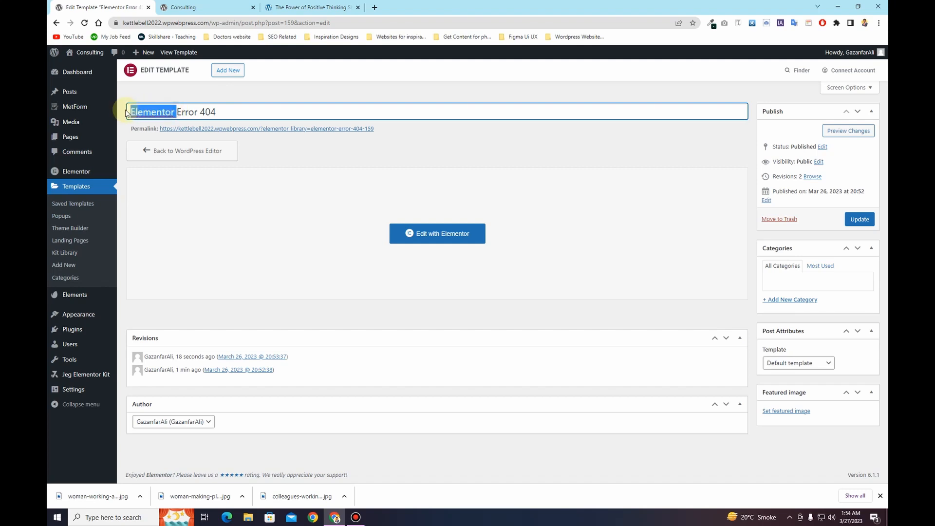
{"action": "key", "text": "BackSpace"}
{"action": "left_click", "coordinate": [859, 222]}
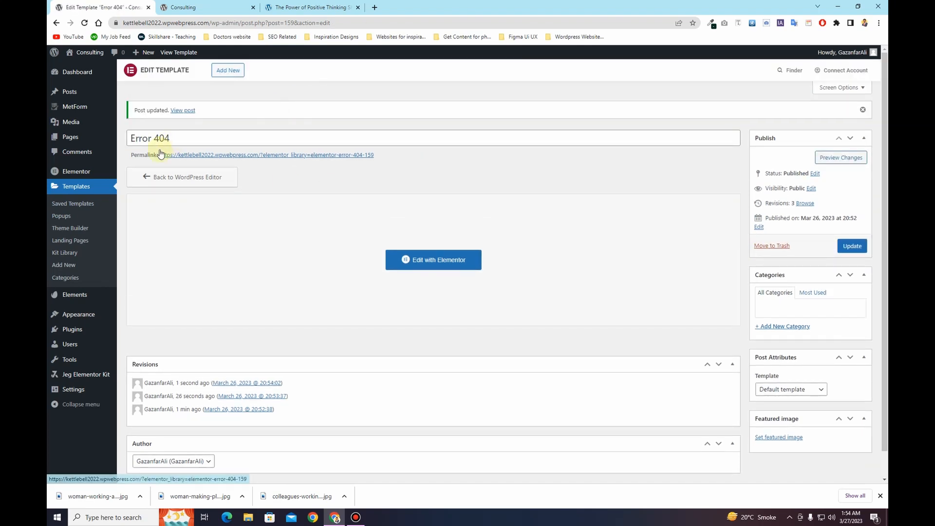
Complete the MetForm setup wizard from its settings without entering a sign-up email, and save the changes
{"action": "mouse_move", "coordinate": [86, 112]}
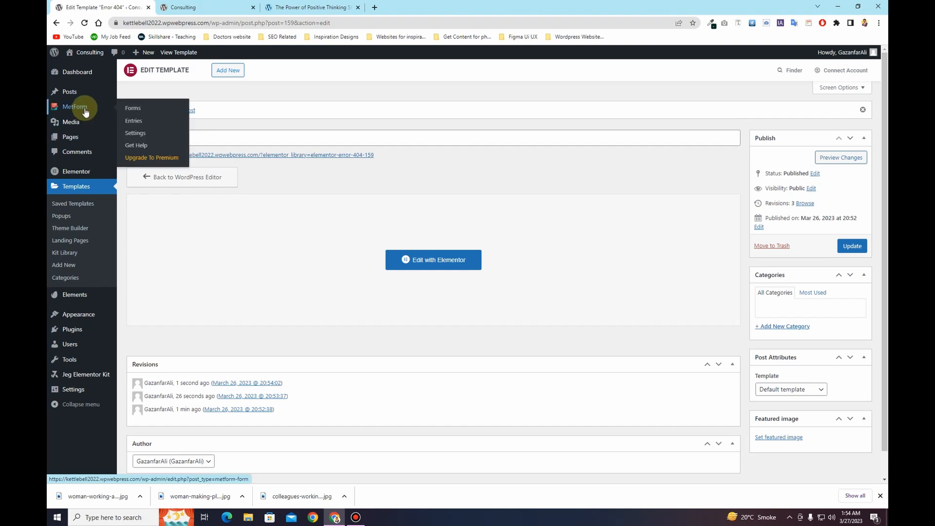
{"action": "left_click", "coordinate": [135, 133]}
{"action": "left_click", "coordinate": [670, 432]}
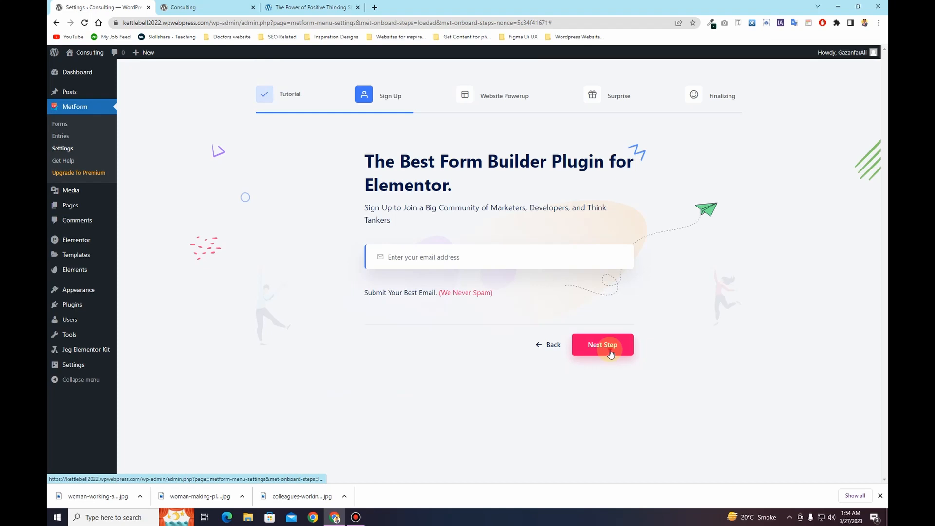
{"action": "left_click", "coordinate": [611, 353]}
{"action": "left_click", "coordinate": [665, 429]}
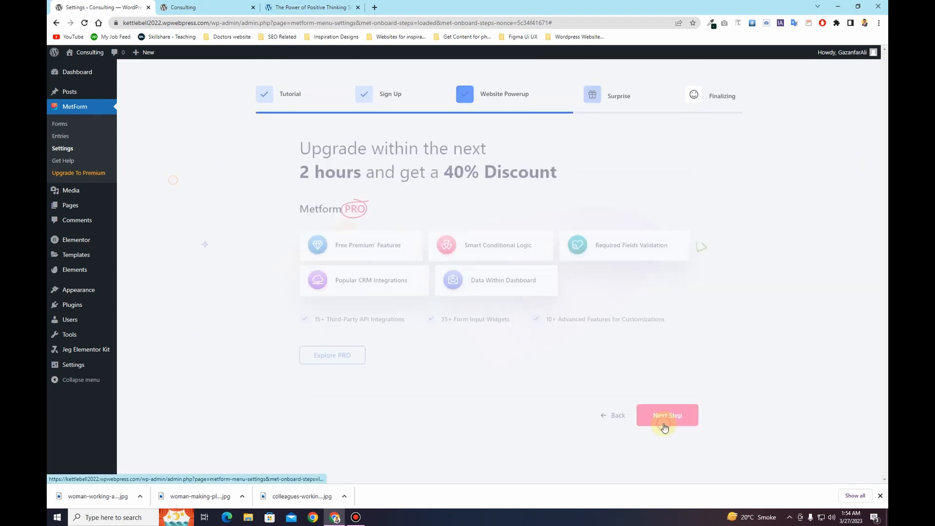
{"action": "left_click", "coordinate": [665, 425]}
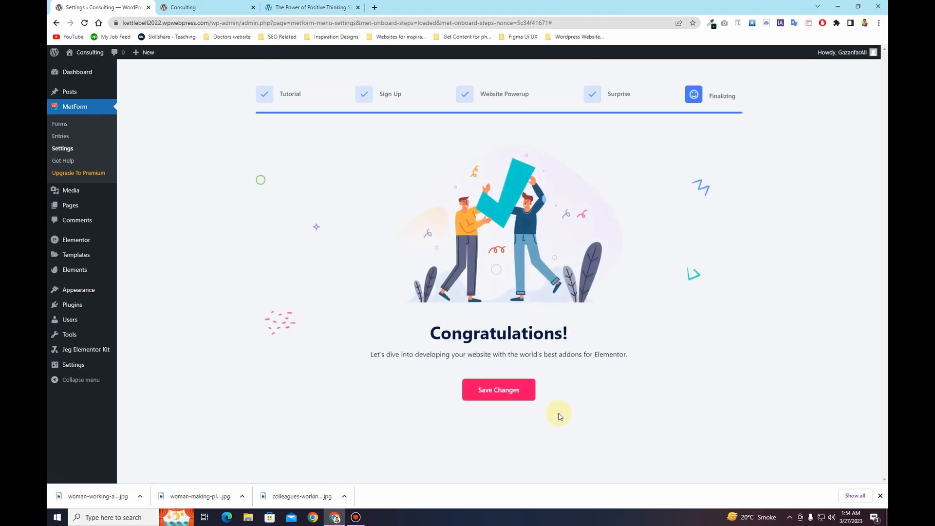
{"action": "left_click", "coordinate": [498, 397]}
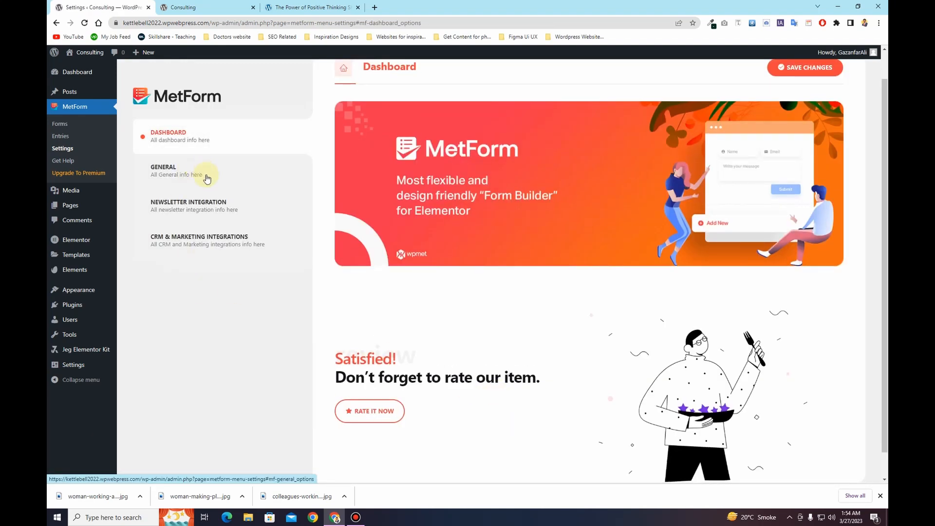
Create a MetForm general form named Contact Form from the Blank Template and open it for editing
{"action": "scroll", "coordinate": [244, 313], "scroll_direction": "up", "scroll_amount": 1}
{"action": "left_click", "coordinate": [63, 124]}
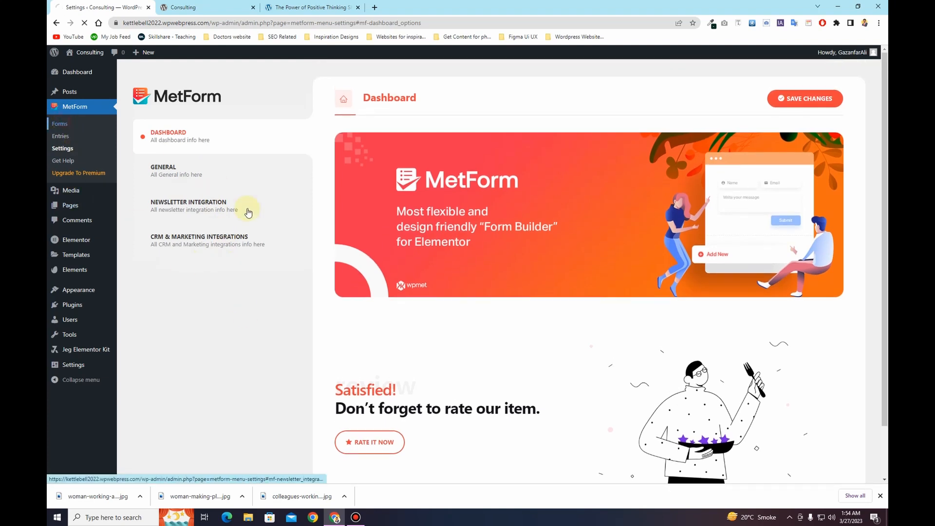
{"action": "left_click", "coordinate": [177, 76]}
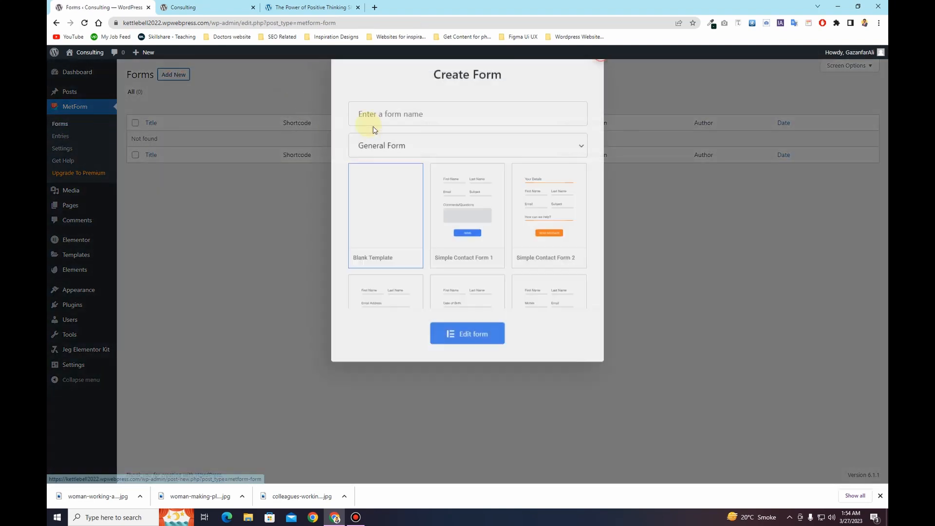
{"action": "left_click", "coordinate": [434, 147]}
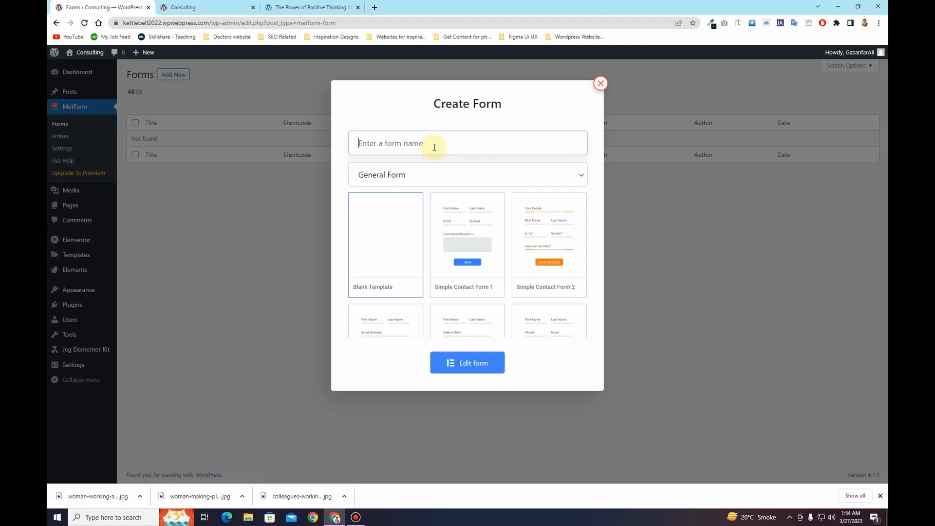
{"action": "type", "text": "Contact Form"}
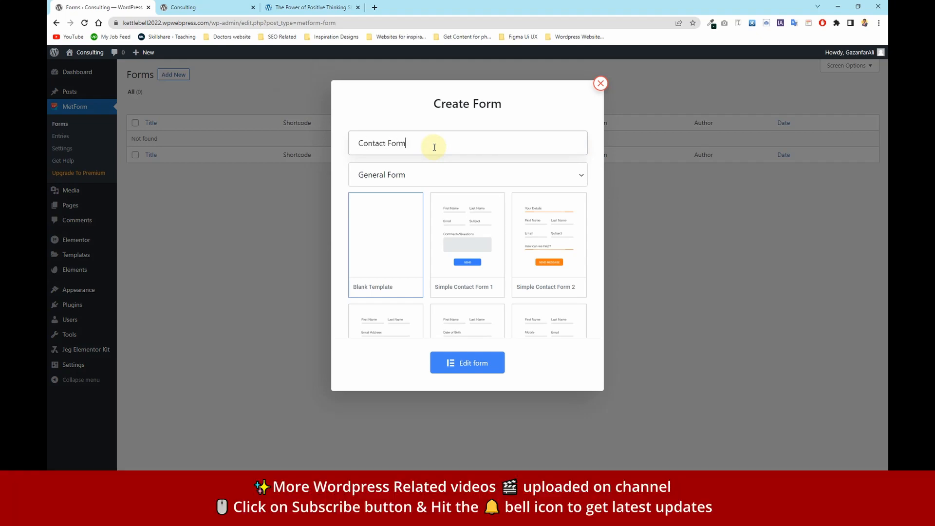
{"action": "left_click", "coordinate": [408, 178]}
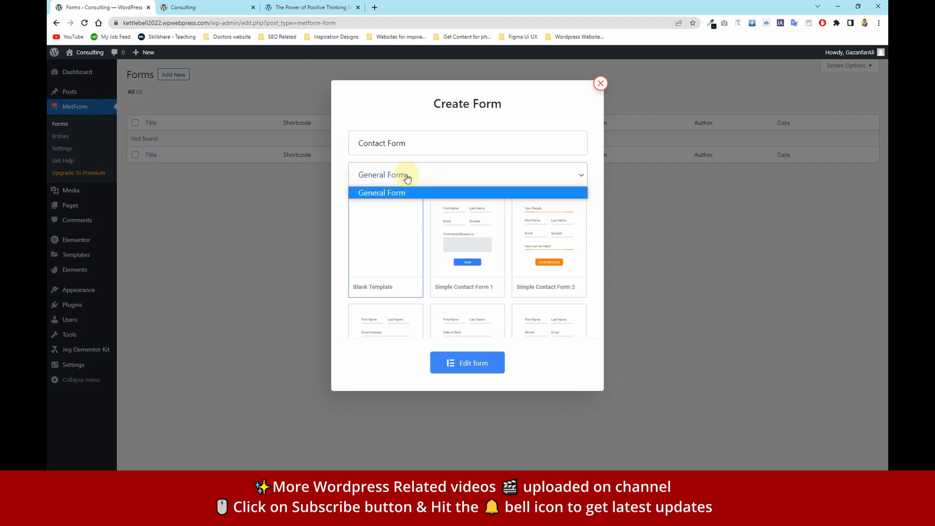
{"action": "left_click", "coordinate": [408, 178]}
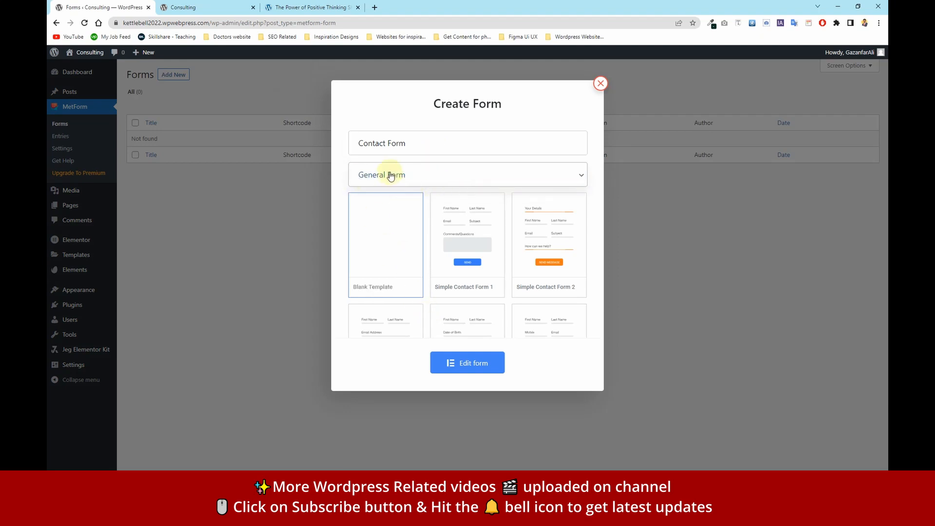
{"action": "left_click", "coordinate": [474, 363]}
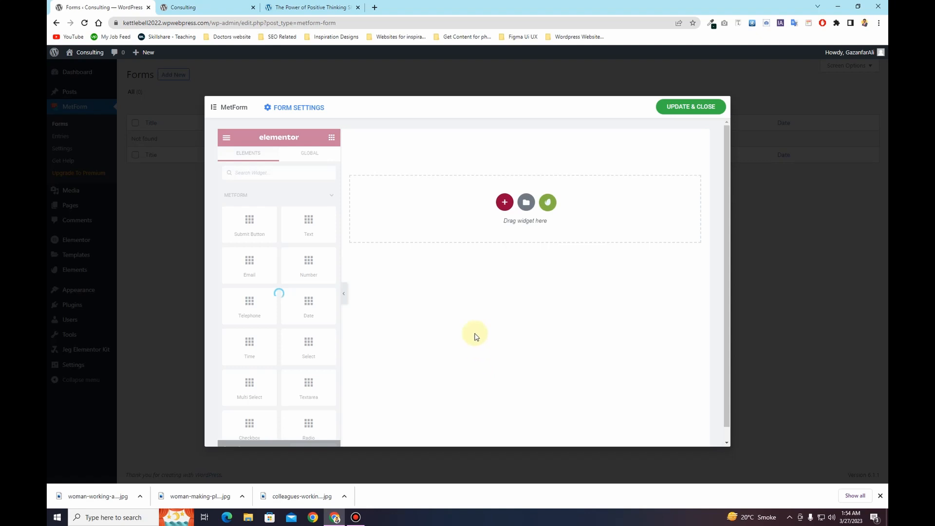
Insert the MetForm Contact template from the installed Lifkoach kit into the form, update it and close the form editor
{"action": "left_click", "coordinate": [551, 204]}
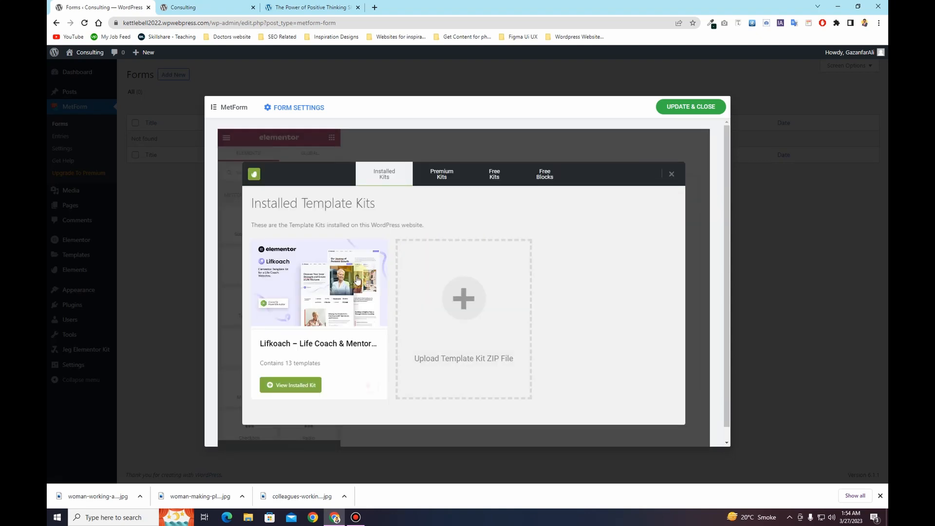
{"action": "left_click", "coordinate": [357, 277]}
{"action": "scroll", "coordinate": [482, 291], "scroll_direction": "down", "scroll_amount": 2}
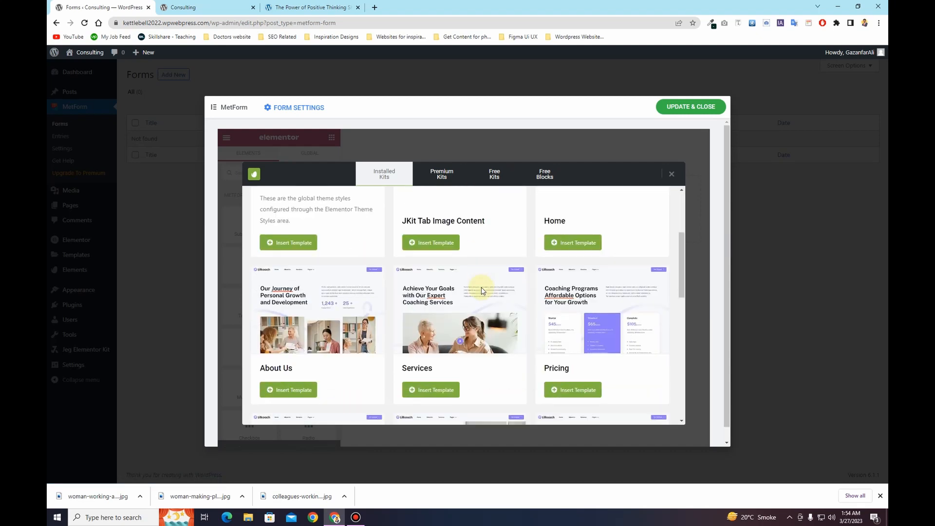
{"action": "scroll", "coordinate": [482, 287], "scroll_direction": "down", "scroll_amount": 5}
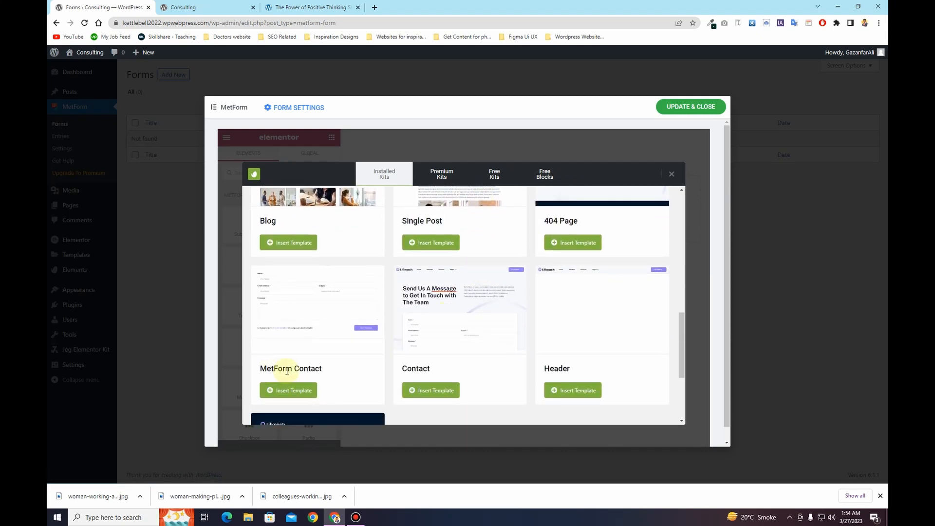
{"action": "left_click", "coordinate": [299, 396]}
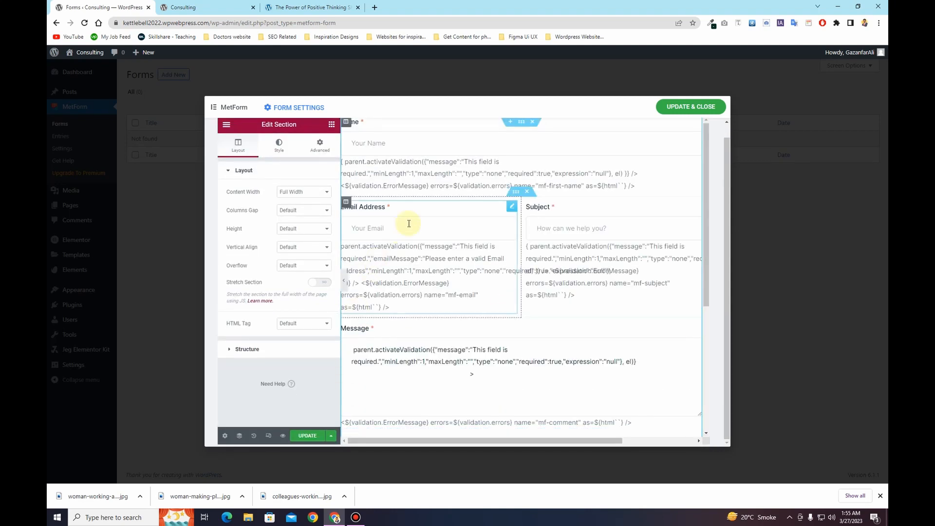
{"action": "scroll", "coordinate": [524, 327], "scroll_direction": "down", "scroll_amount": 5}
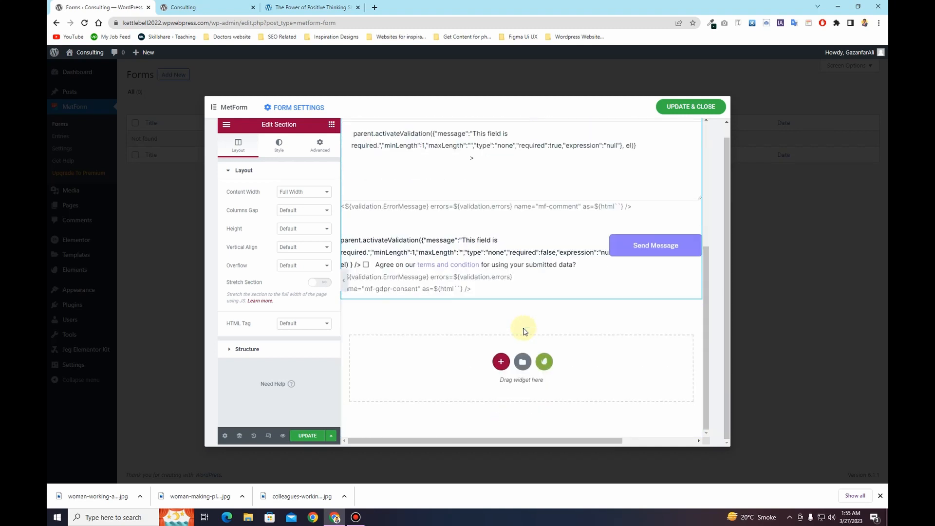
{"action": "scroll", "coordinate": [524, 331], "scroll_direction": "up", "scroll_amount": 5}
{"action": "left_click", "coordinate": [310, 437]}
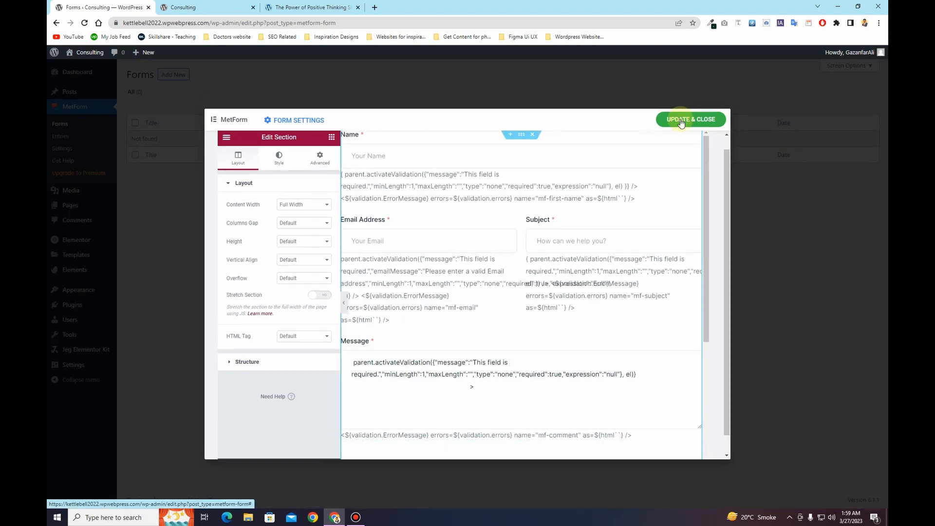
{"action": "left_click", "coordinate": [681, 122]}
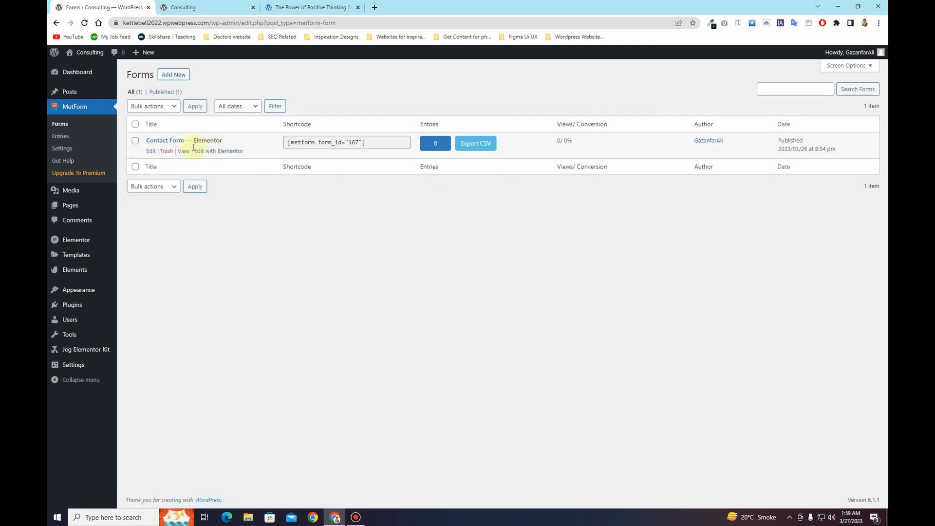
Open the live site's Contact page and examine its contact form and contact details
{"action": "left_click", "coordinate": [190, 8]}
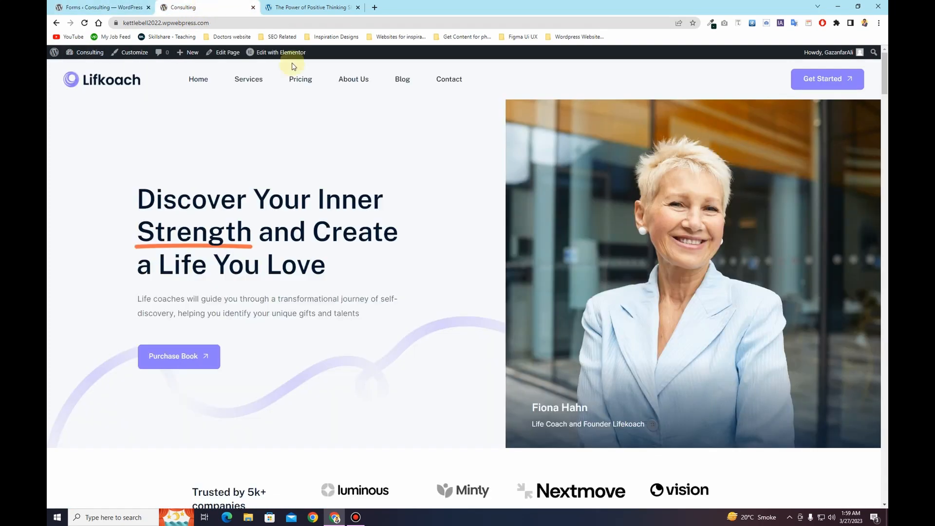
{"action": "left_click", "coordinate": [448, 79]}
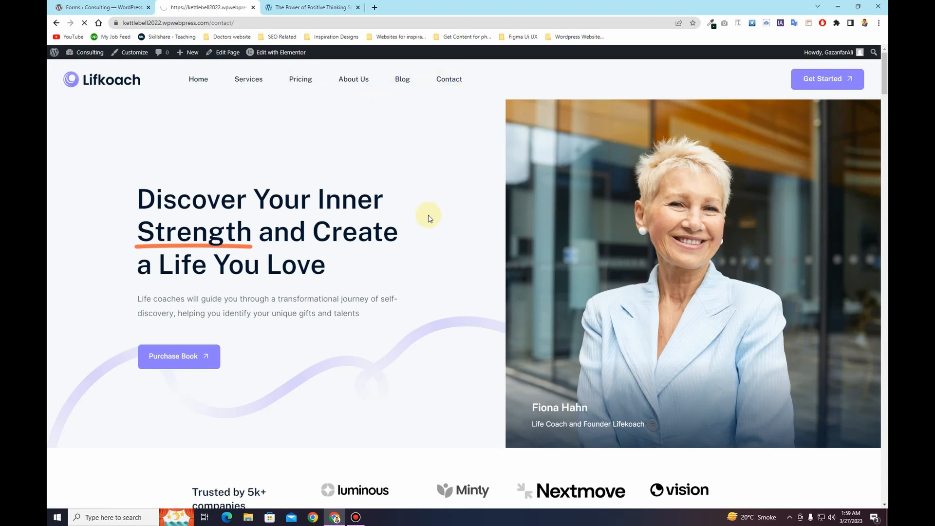
{"action": "scroll", "coordinate": [373, 212], "scroll_direction": "down", "scroll_amount": 5}
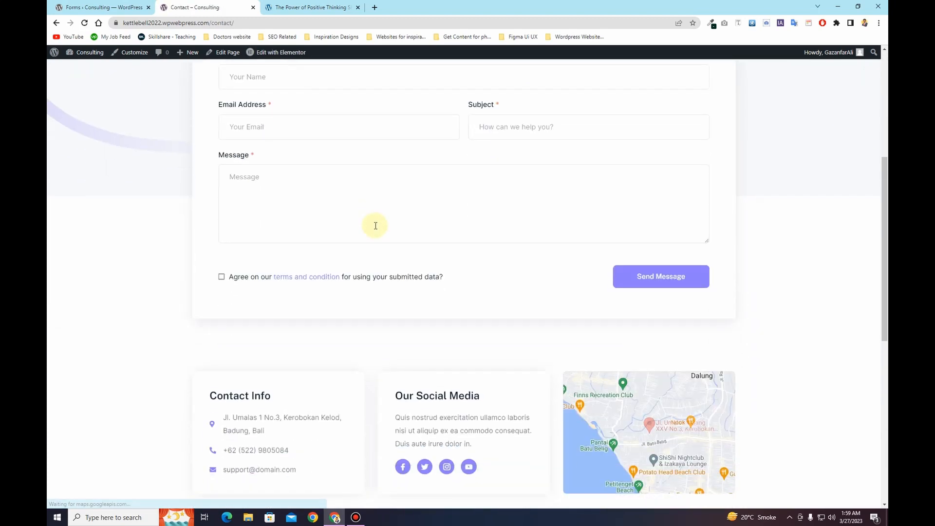
{"action": "scroll", "coordinate": [375, 226], "scroll_direction": "up", "scroll_amount": 5}
{"action": "scroll", "coordinate": [376, 226], "scroll_direction": "down", "scroll_amount": 3}
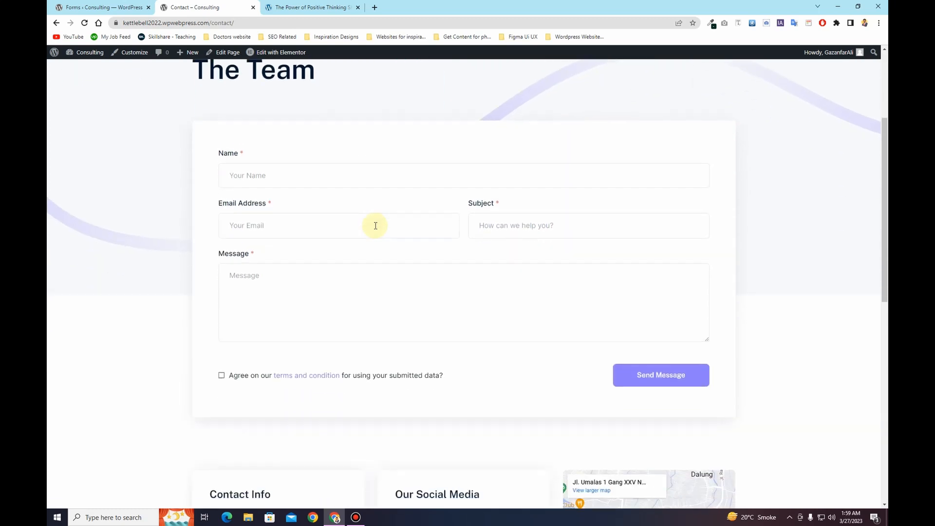
{"action": "scroll", "coordinate": [375, 225], "scroll_direction": "up", "scroll_amount": 2}
{"action": "scroll", "coordinate": [375, 225], "scroll_direction": "down", "scroll_amount": 2}
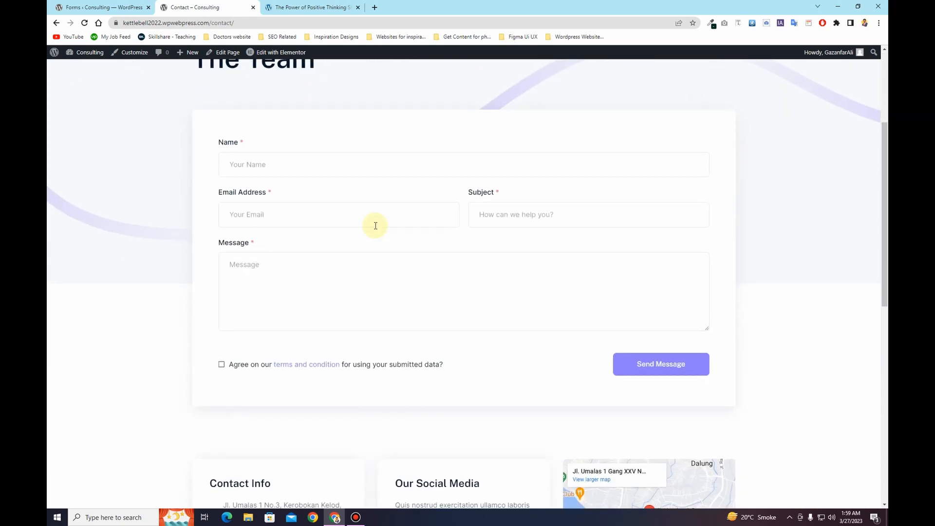
{"action": "scroll", "coordinate": [376, 226], "scroll_direction": "up", "scroll_amount": 3}
Assign the saved Contact Form to the MetForm widget on the Contact page in Elementor and update the page
{"action": "left_click", "coordinate": [281, 55]}
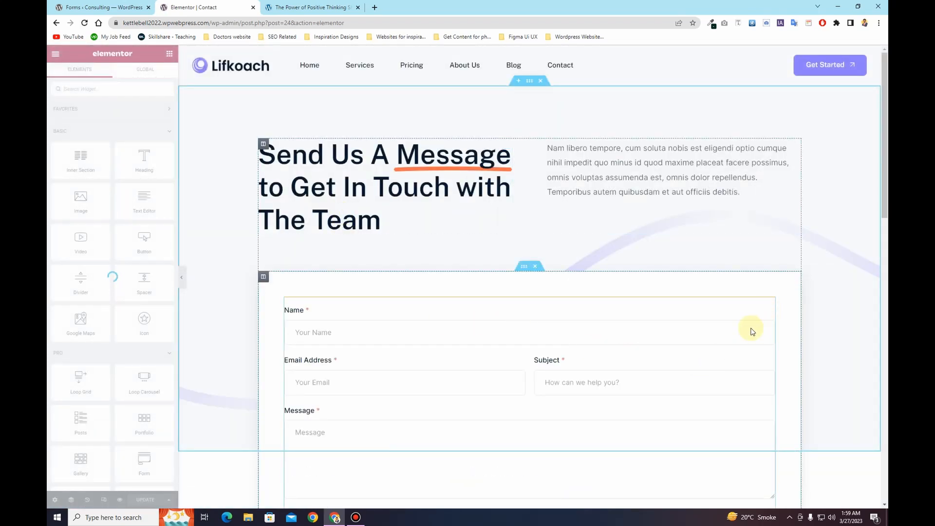
{"action": "left_click", "coordinate": [753, 332]}
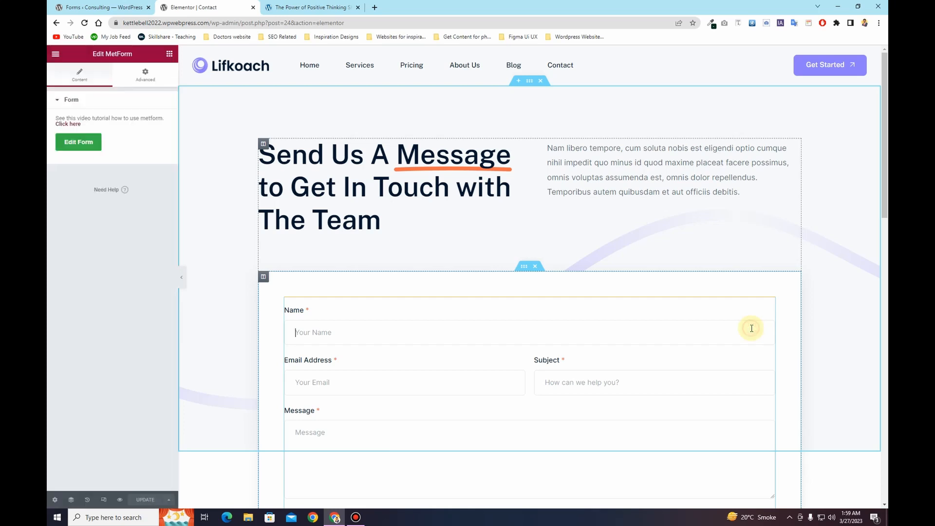
{"action": "left_click", "coordinate": [91, 147]}
{"action": "left_click", "coordinate": [423, 130]}
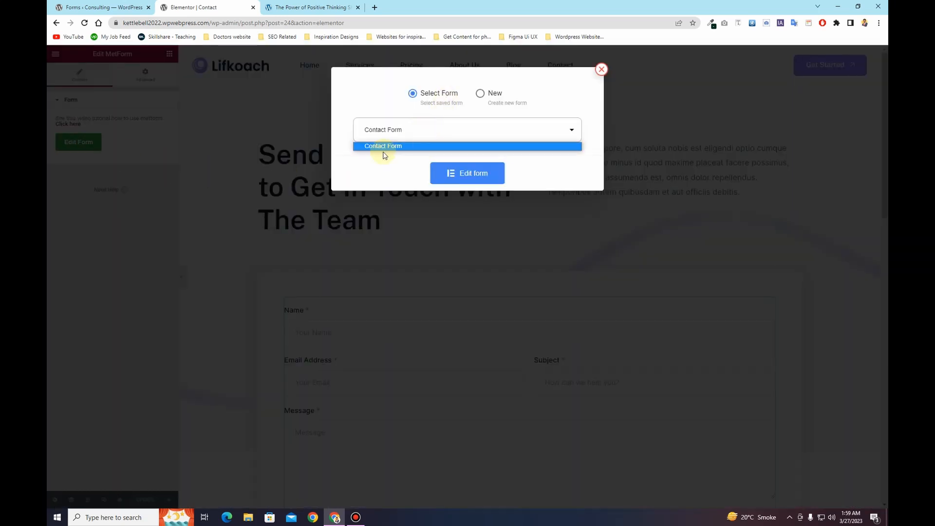
{"action": "left_click", "coordinate": [396, 146]}
{"action": "left_click", "coordinate": [442, 176]}
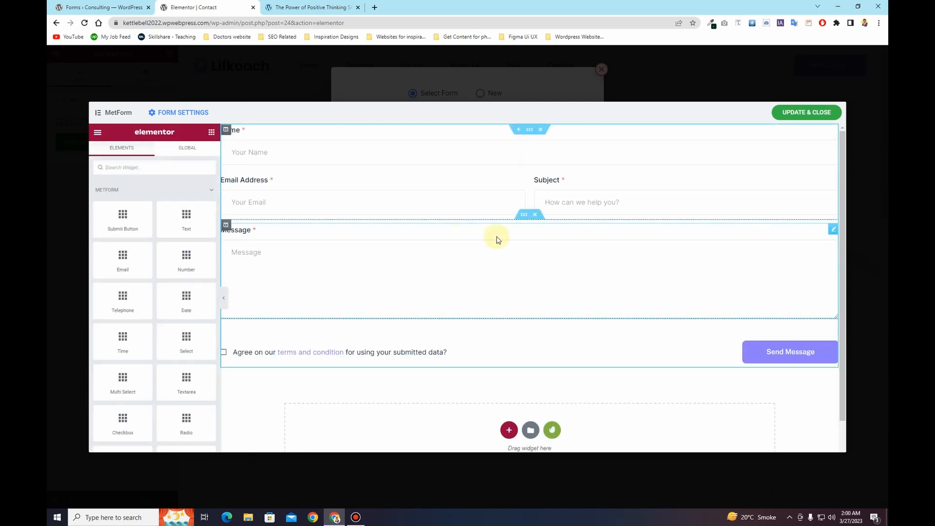
{"action": "left_click", "coordinate": [789, 112]}
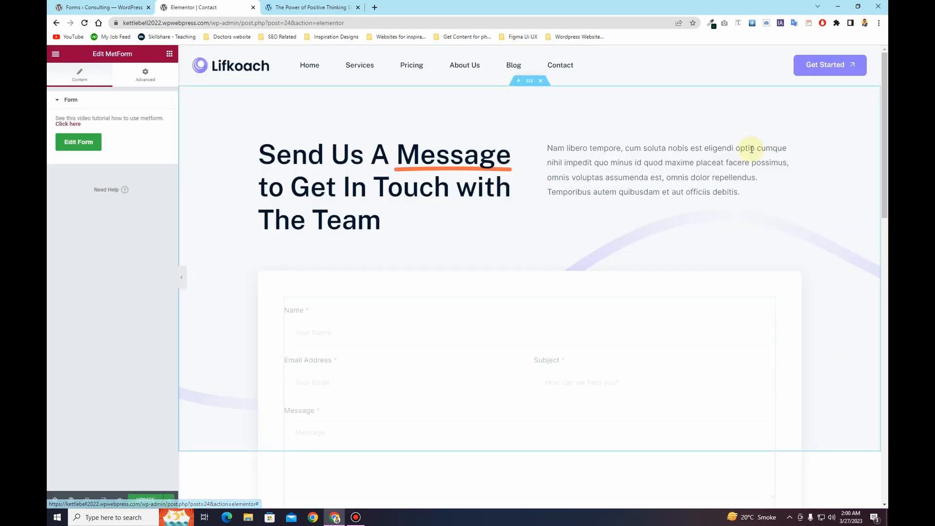
{"action": "scroll", "coordinate": [380, 263], "scroll_direction": "down", "scroll_amount": 4}
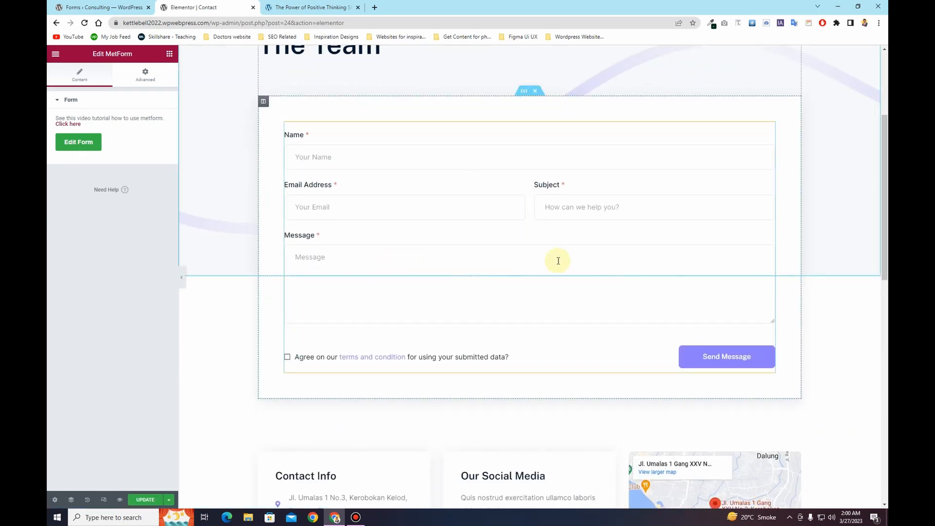
{"action": "left_click", "coordinate": [145, 500]}
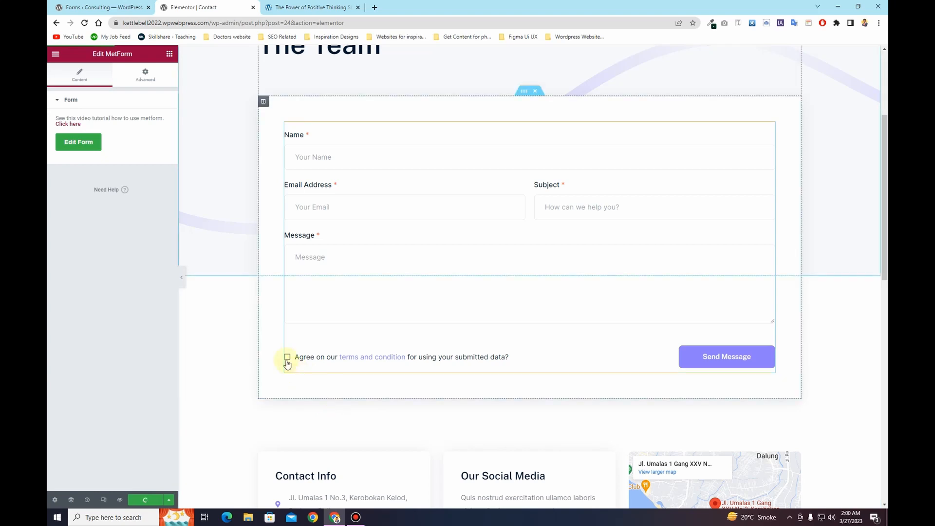
Return to the live homepage and review it, including the Blog page with its newsletter section and post cards
{"action": "scroll", "coordinate": [286, 359], "scroll_direction": "up", "scroll_amount": 4}
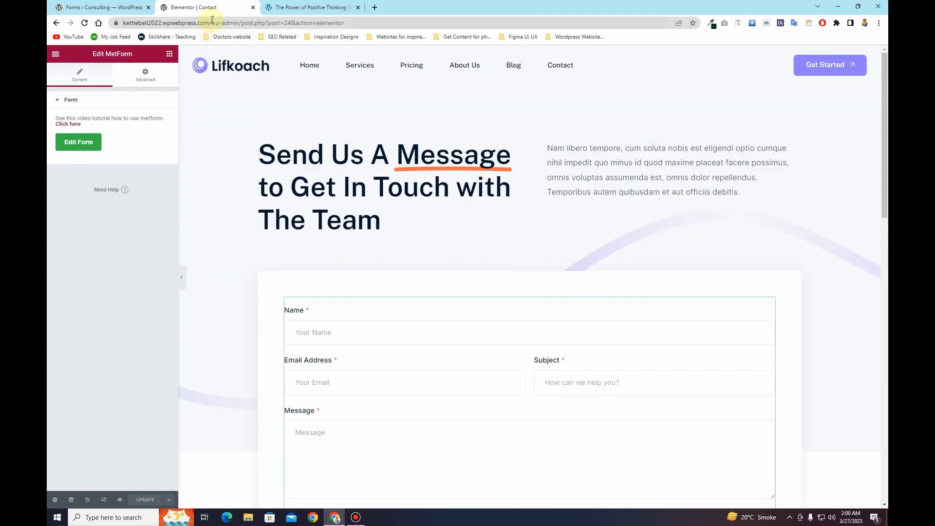
{"action": "left_click_drag", "start_coordinate": [213, 22], "coordinate": [370, 39]}
{"action": "key", "text": "BackSpace"}
{"action": "key", "text": "Return"}
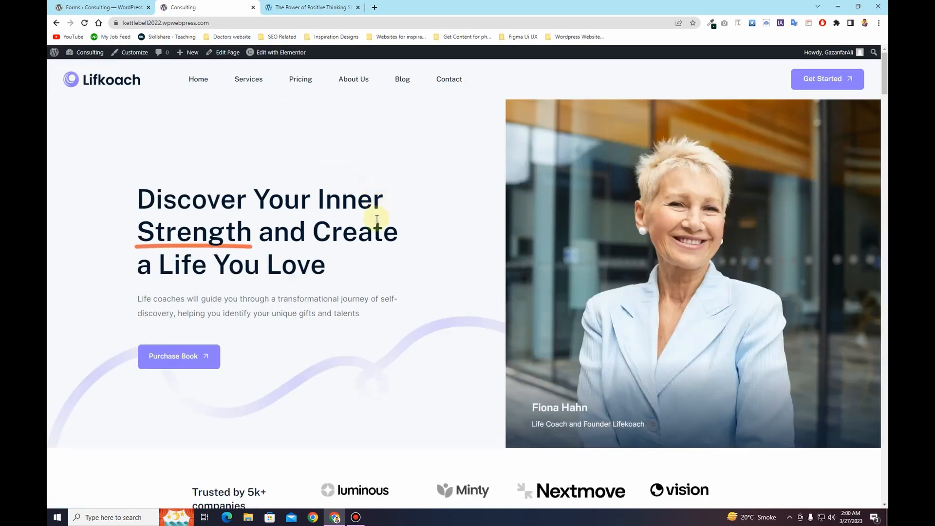
{"action": "scroll", "coordinate": [377, 219], "scroll_direction": "down", "scroll_amount": 5}
{"action": "scroll", "coordinate": [375, 239], "scroll_direction": "up", "scroll_amount": 5}
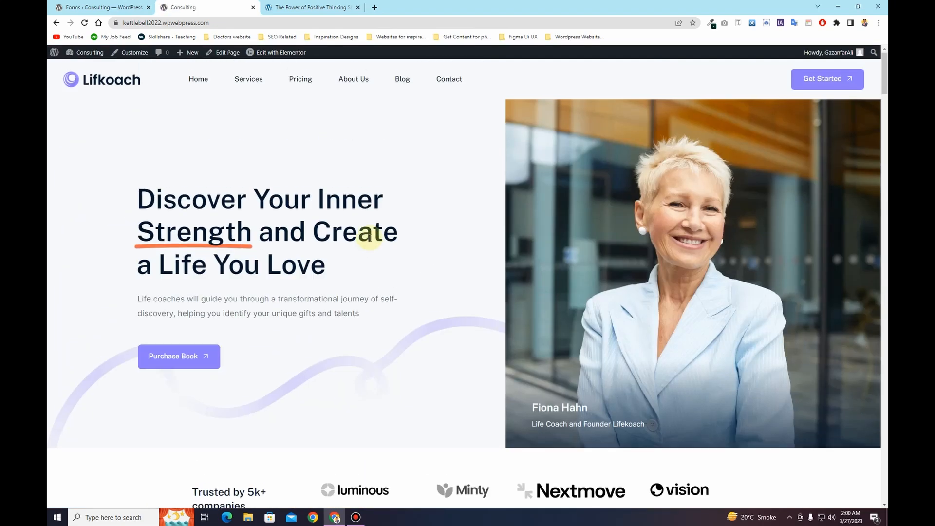
{"action": "left_click", "coordinate": [402, 83]}
{"action": "scroll", "coordinate": [419, 229], "scroll_direction": "down", "scroll_amount": 3}
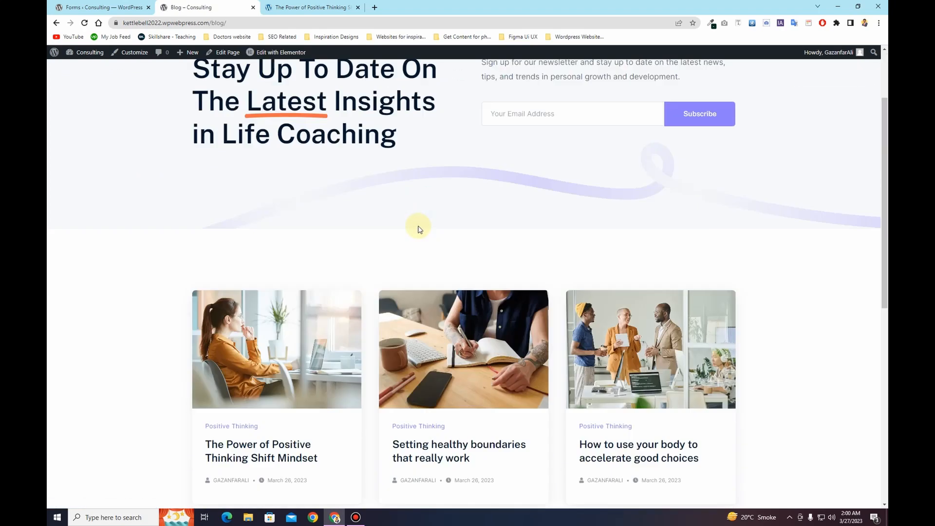
{"action": "scroll", "coordinate": [418, 229], "scroll_direction": "down", "scroll_amount": 4}
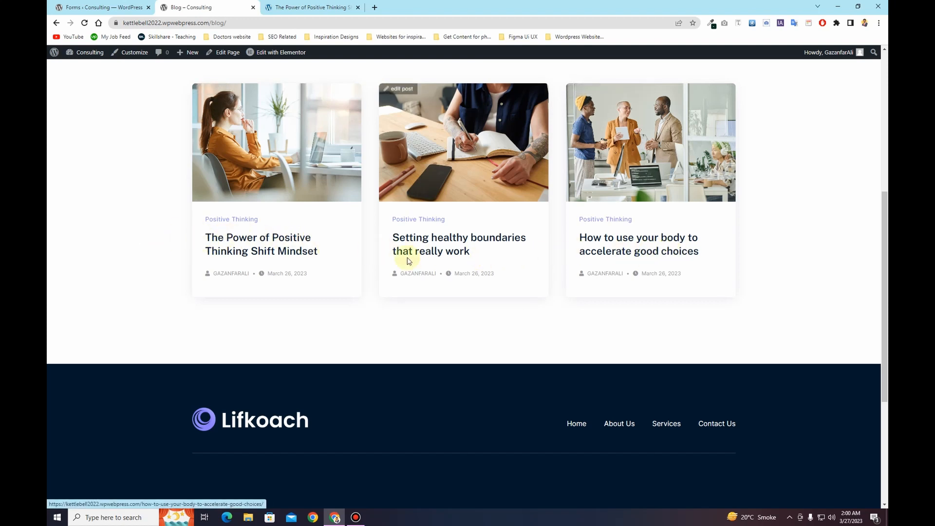
{"action": "scroll", "coordinate": [159, 258], "scroll_direction": "up", "scroll_amount": 5}
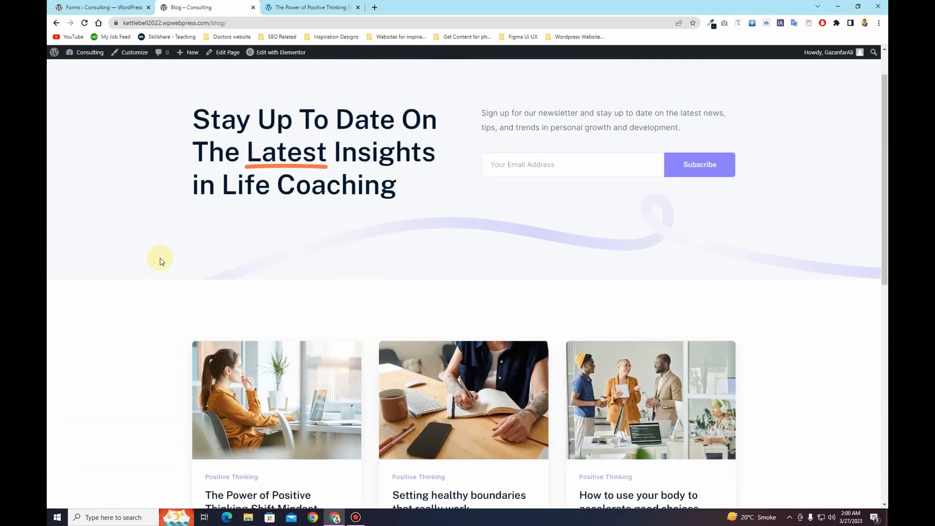
{"action": "scroll", "coordinate": [160, 262], "scroll_direction": "up", "scroll_amount": 1}
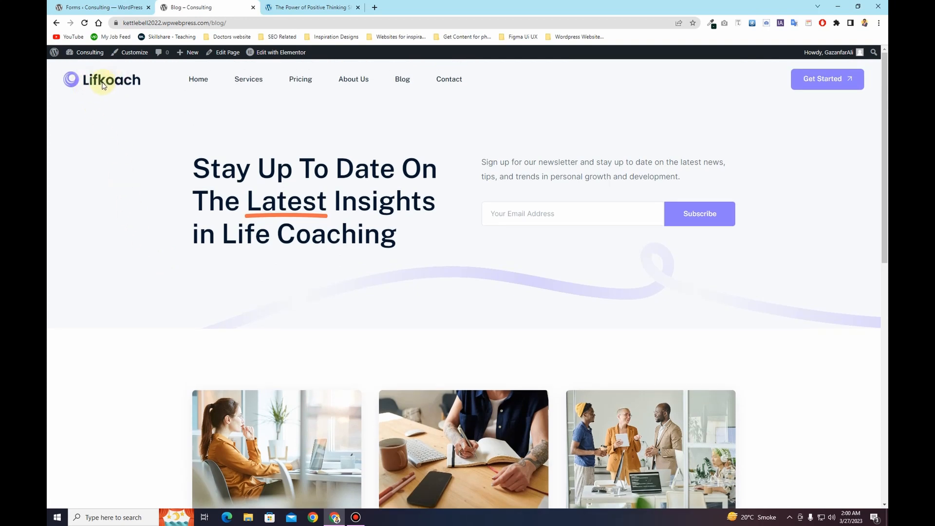
Set connection-1.png from the media library as the site logo in the Customizer's Site Identity settings, without cropping
{"action": "left_click", "coordinate": [130, 57]}
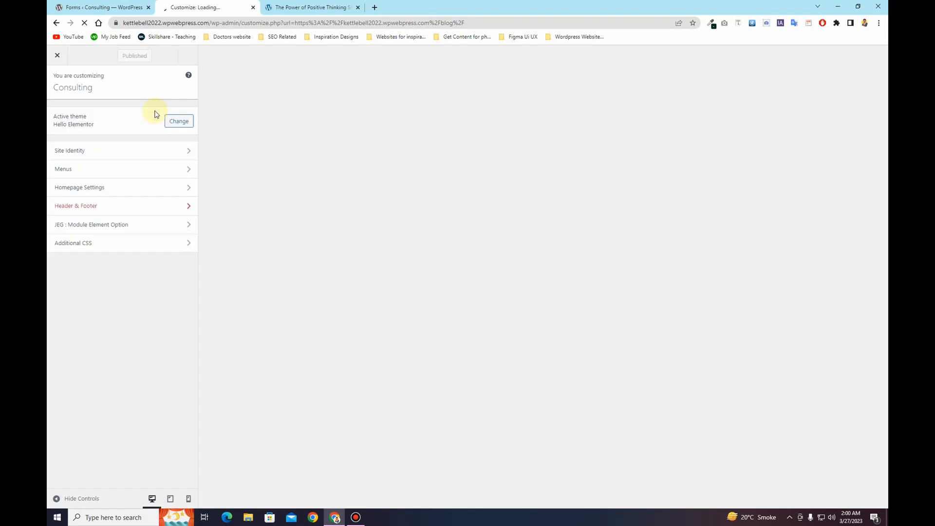
{"action": "left_click", "coordinate": [93, 150]}
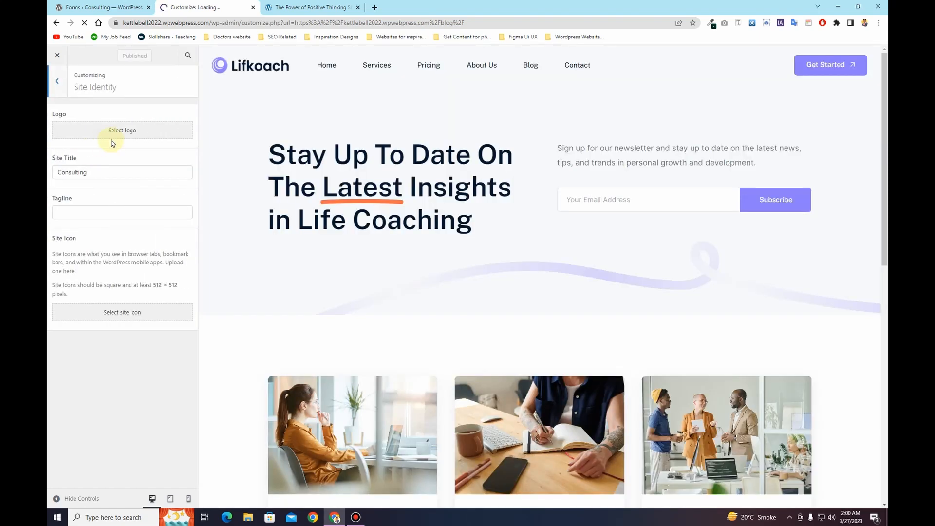
{"action": "left_click", "coordinate": [122, 130]}
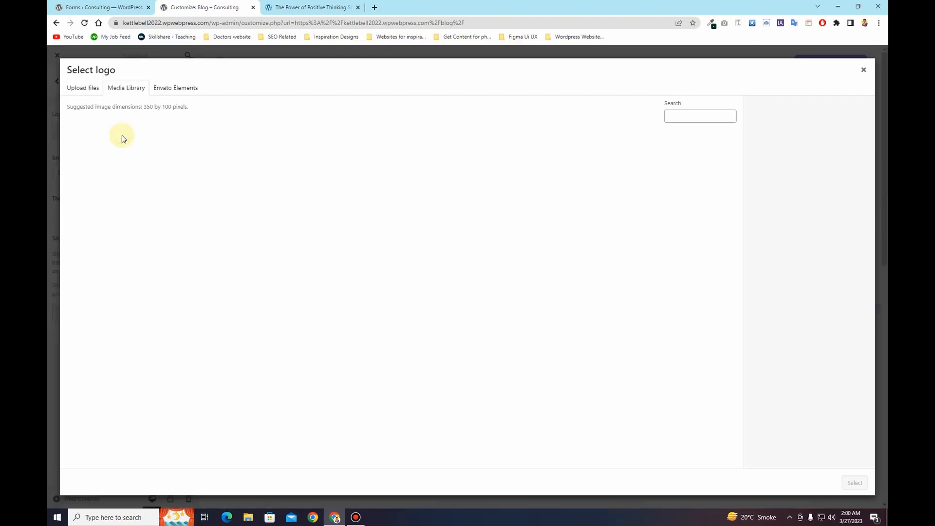
{"action": "scroll", "coordinate": [463, 269], "scroll_direction": "down", "scroll_amount": 5}
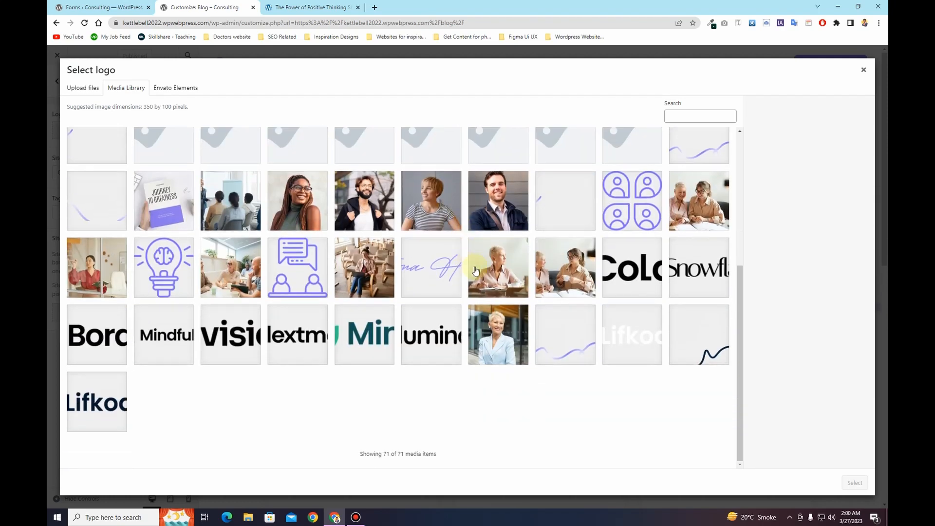
{"action": "left_click", "coordinate": [629, 207]}
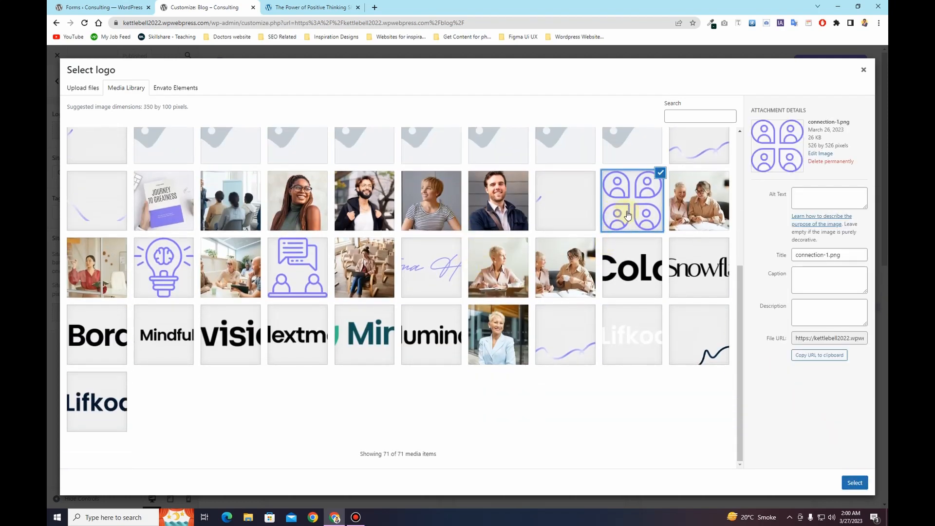
{"action": "left_click", "coordinate": [853, 484]}
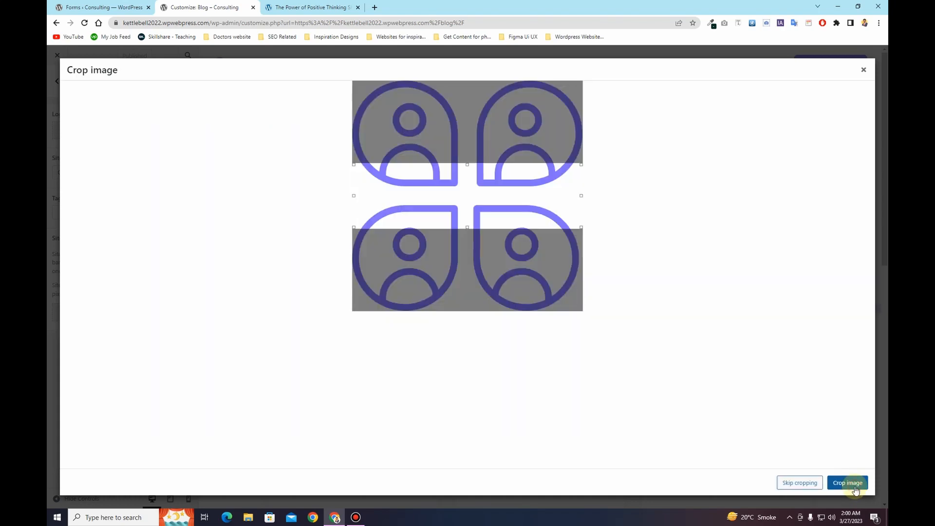
{"action": "left_click", "coordinate": [800, 484]}
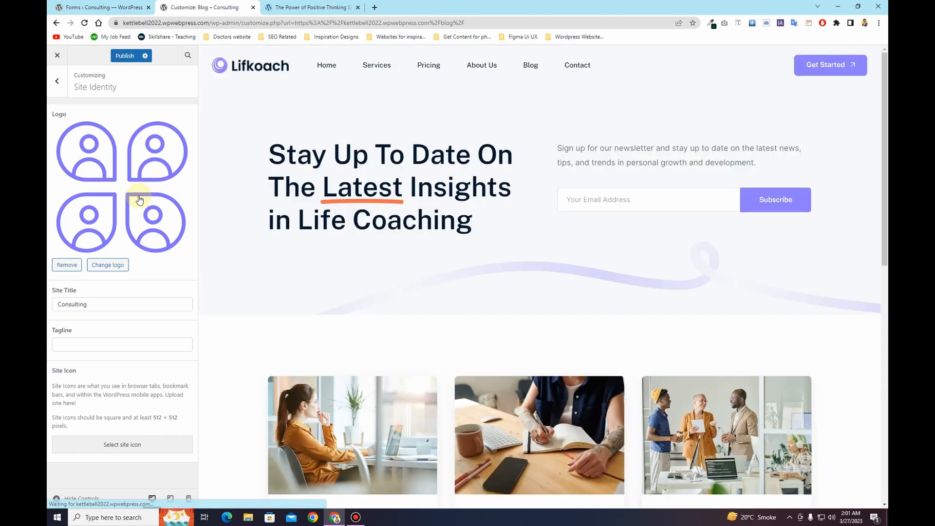
Set the same four-person image as the site icon, cropped to its full area, and publish the Site Identity changes
{"action": "left_click", "coordinate": [136, 448]}
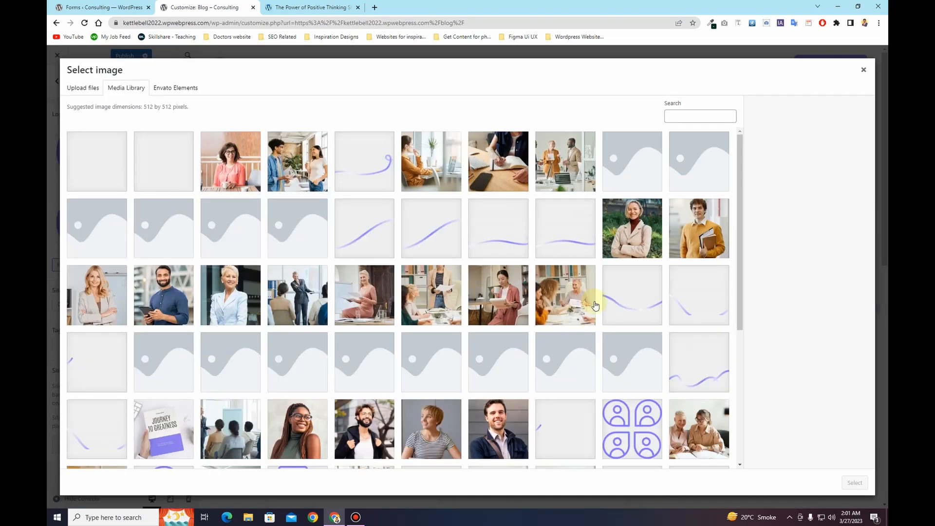
{"action": "scroll", "coordinate": [642, 330], "scroll_direction": "down", "scroll_amount": 5}
{"action": "left_click", "coordinate": [640, 263]}
{"action": "left_click", "coordinate": [854, 483]}
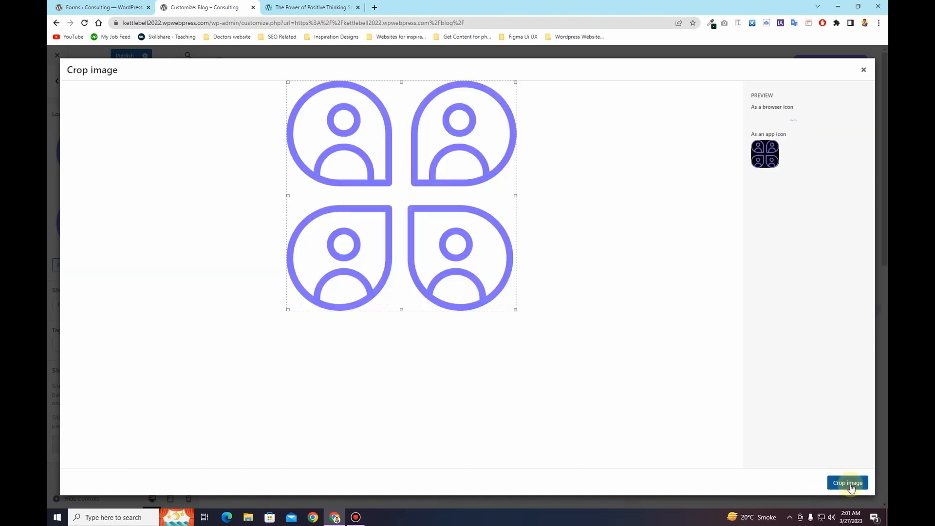
{"action": "left_click", "coordinate": [848, 484]}
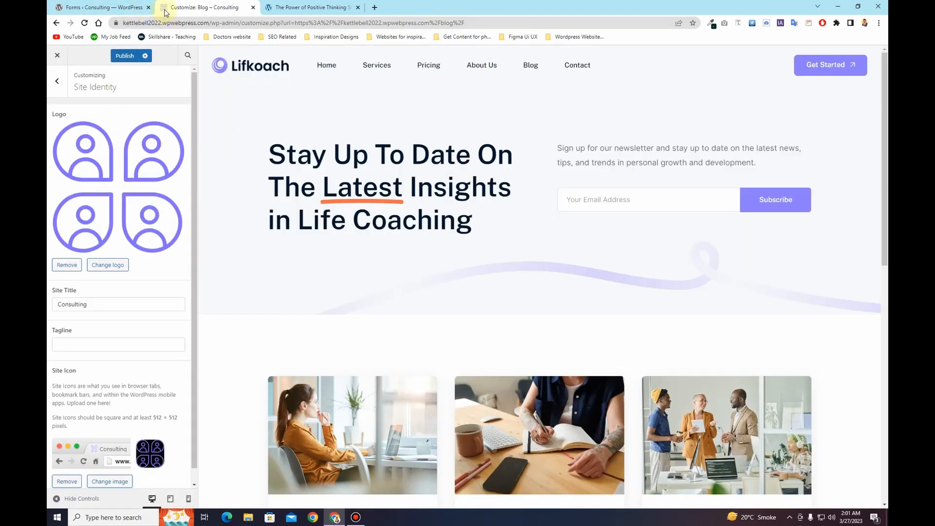
{"action": "left_click", "coordinate": [125, 56]}
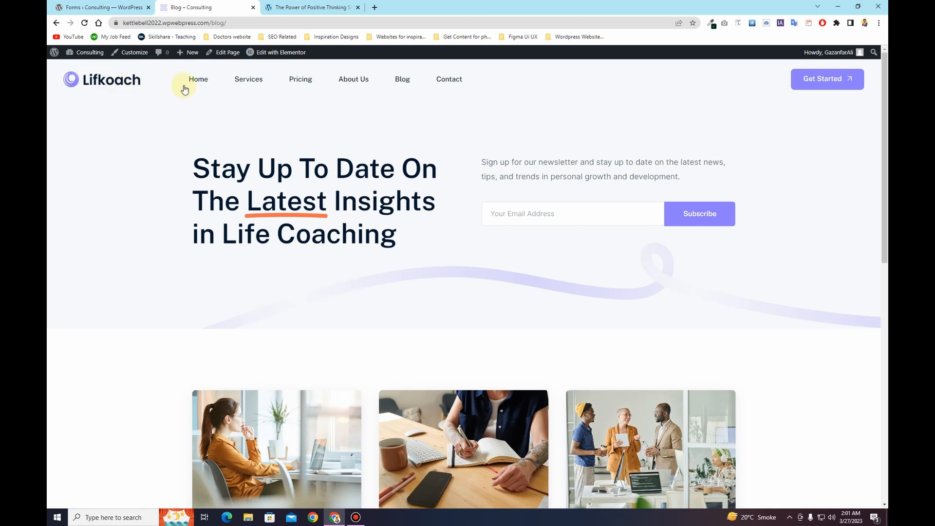
Open the header template in Elementor, switch its logo image to the dynamic Site Logo, and set its width to 67 px
{"action": "mouse_move", "coordinate": [283, 53]}
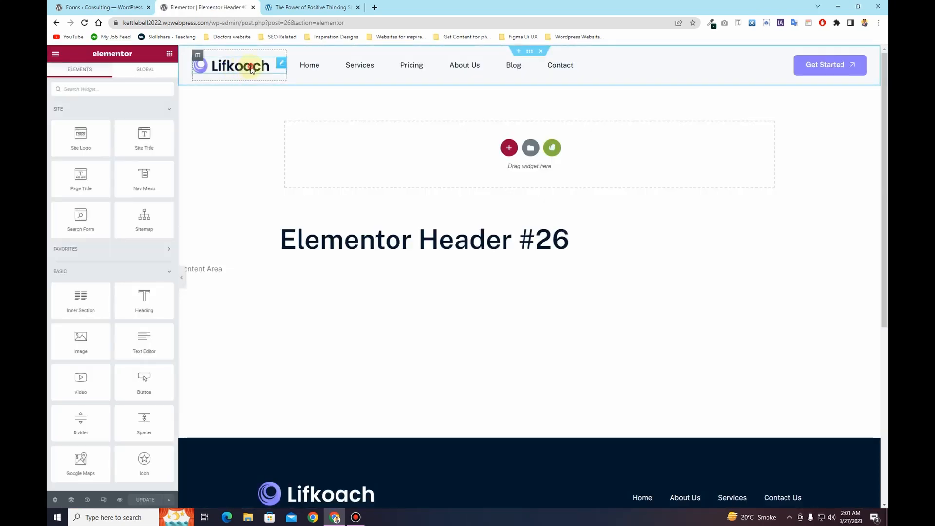
{"action": "left_click", "coordinate": [251, 68]}
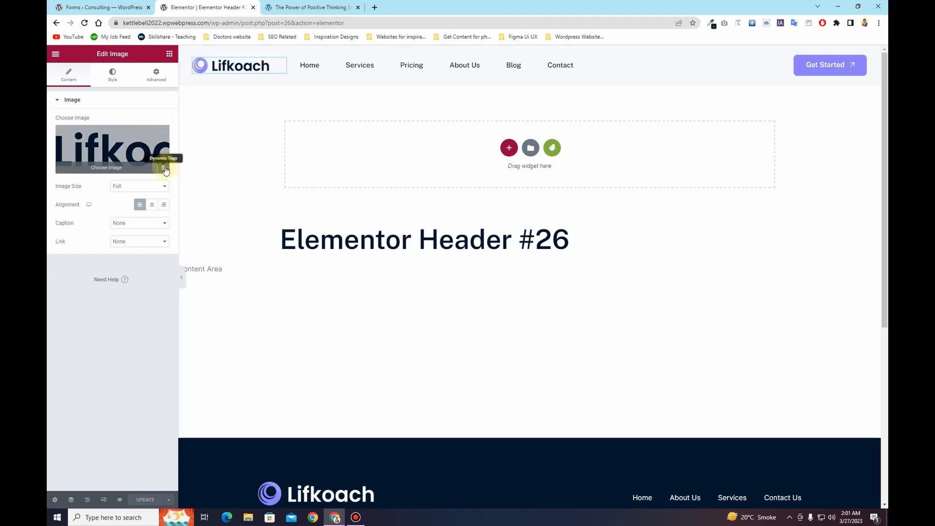
{"action": "left_click", "coordinate": [163, 169]}
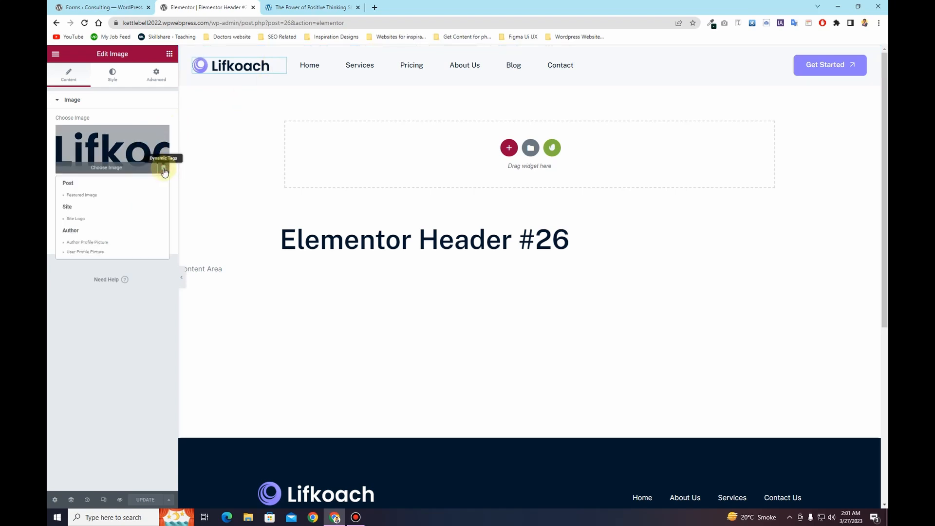
{"action": "left_click", "coordinate": [109, 219]}
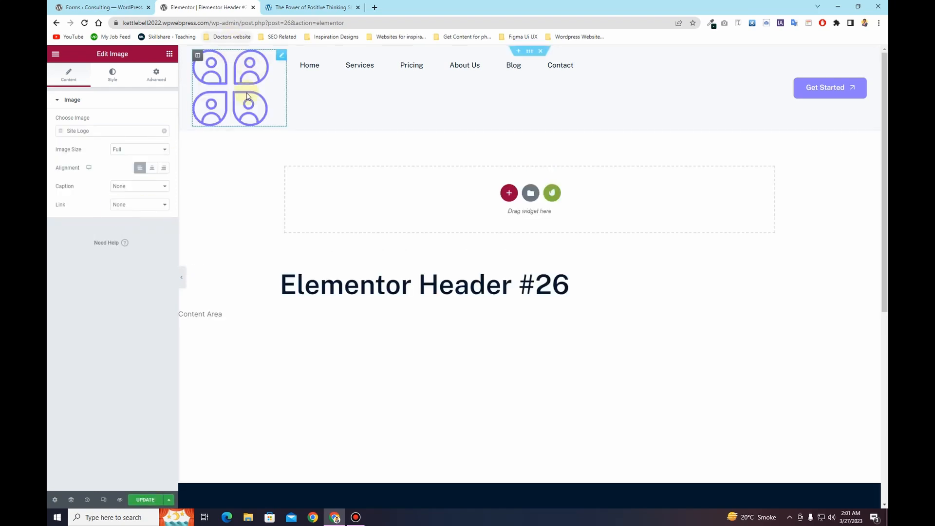
{"action": "left_click", "coordinate": [112, 74]}
{"action": "left_click_drag", "start_coordinate": [73, 135], "coordinate": [64, 135]}
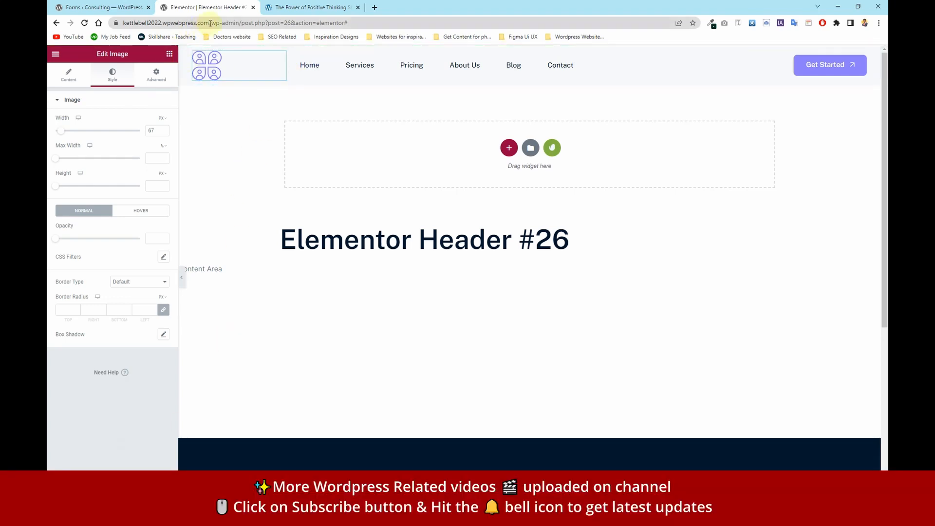
Open the live homepage at kettlebell2022.wpwebpress.com and review its header logo and the sections down through the client testimonials
{"action": "left_click_drag", "start_coordinate": [211, 22], "coordinate": [262, 23]}
{"action": "key", "text": "BackSpace"}
{"action": "key", "text": "Return"}
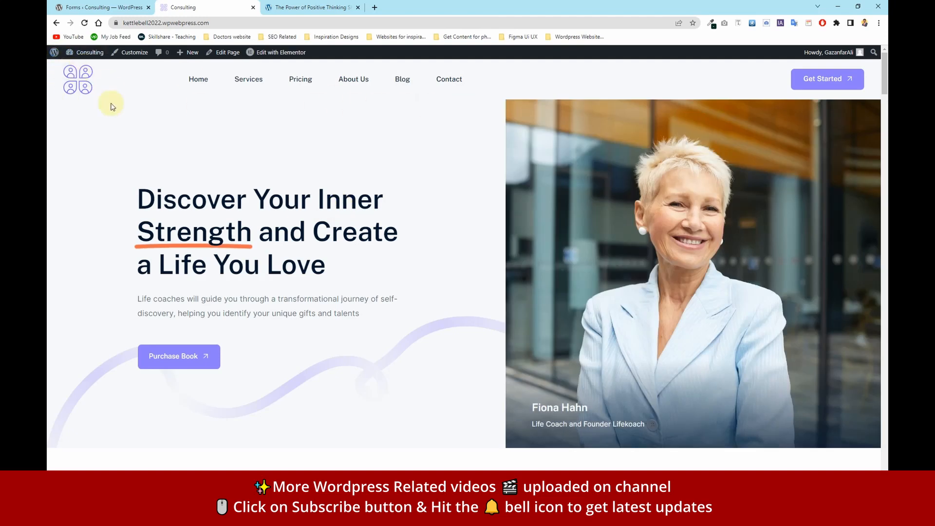
{"action": "scroll", "coordinate": [323, 254], "scroll_direction": "down", "scroll_amount": 10}
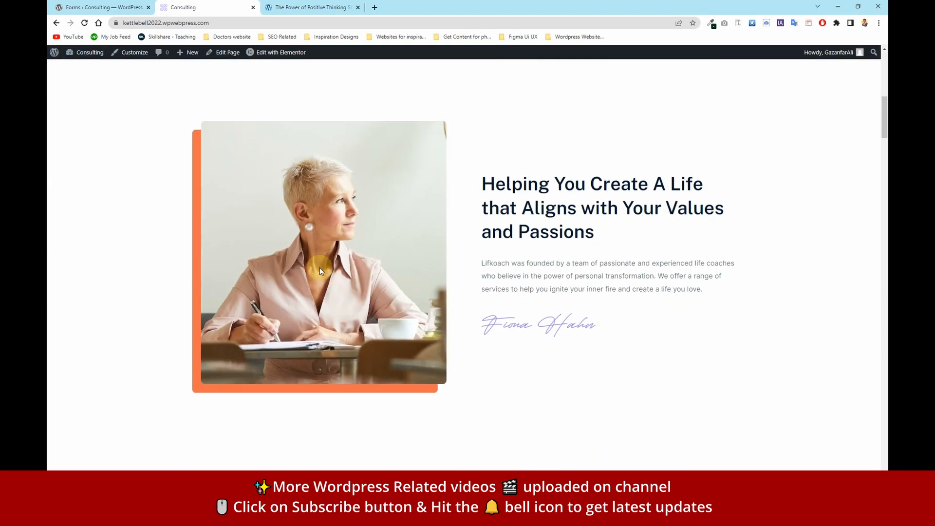
{"action": "scroll", "coordinate": [320, 271], "scroll_direction": "down", "scroll_amount": 10}
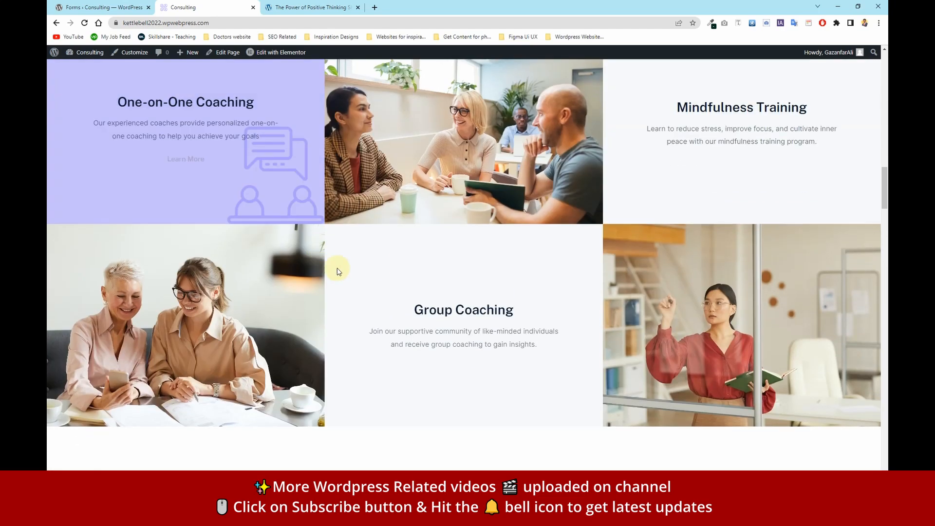
{"action": "scroll", "coordinate": [478, 269], "scroll_direction": "down", "scroll_amount": 3}
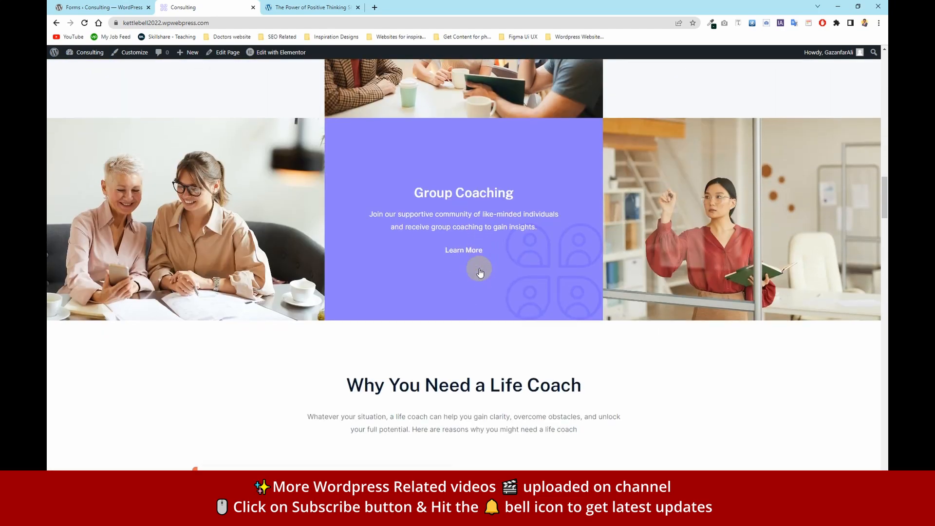
{"action": "scroll", "coordinate": [480, 271], "scroll_direction": "down", "scroll_amount": 10}
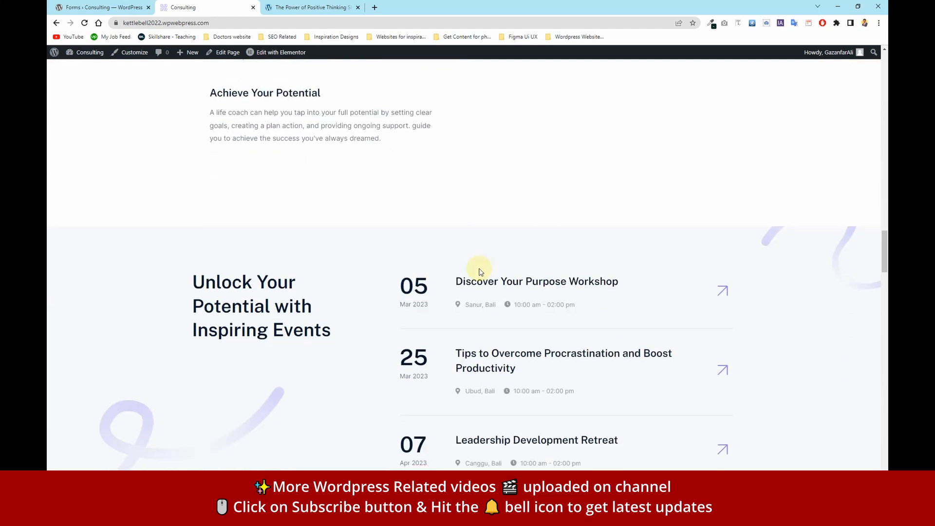
{"action": "scroll", "coordinate": [479, 271], "scroll_direction": "down", "scroll_amount": 8}
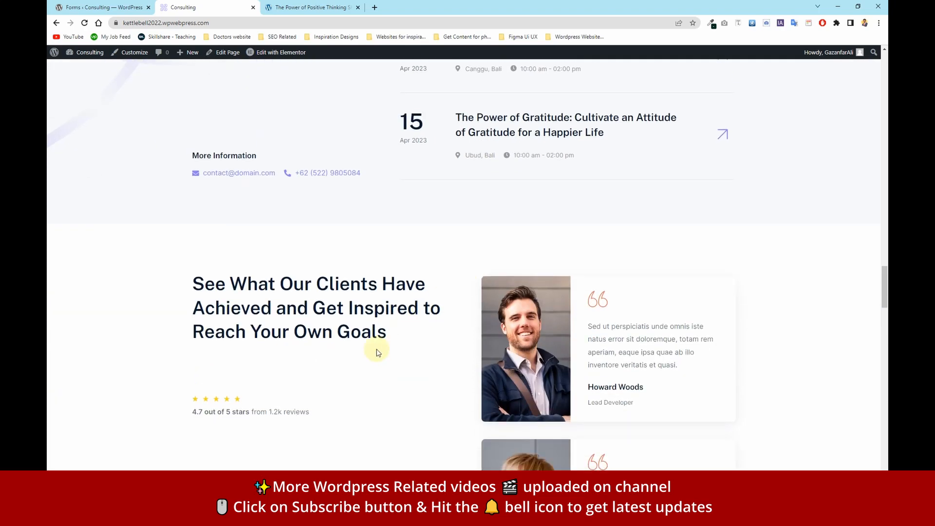
{"action": "scroll", "coordinate": [379, 352], "scroll_direction": "down", "scroll_amount": 5}
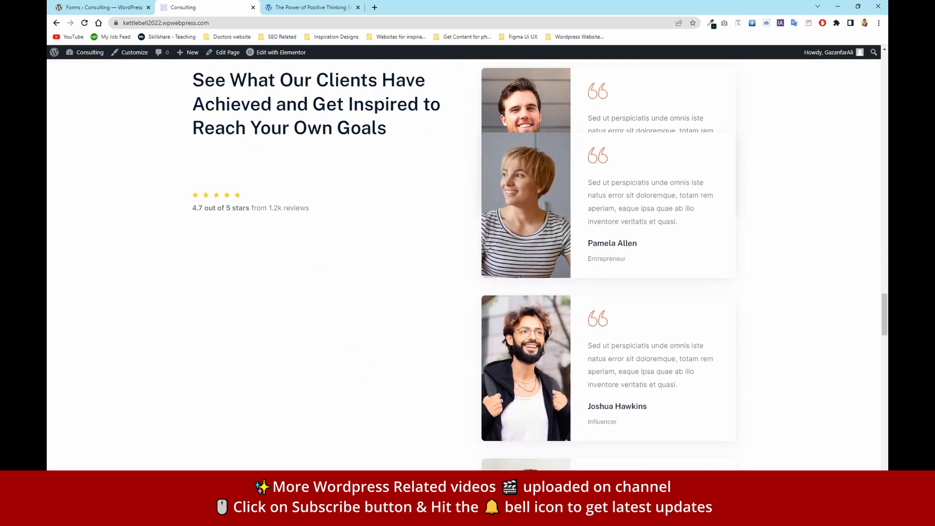